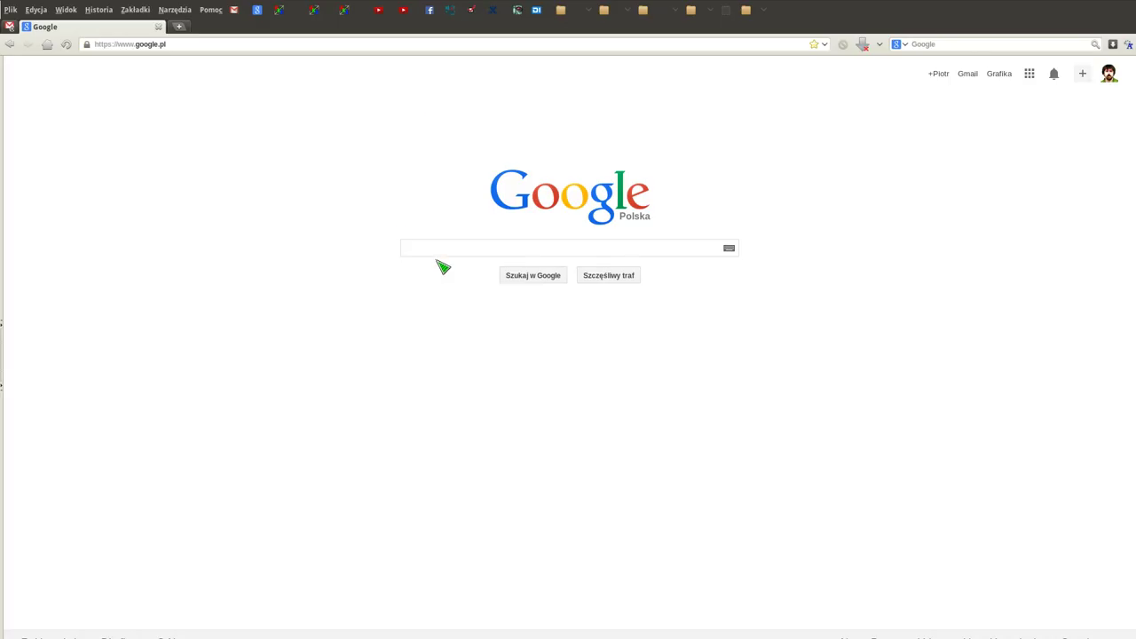
Step: Search Google for 'jedi' and switch to the image results
{"action": "left_click", "coordinate": [439, 248]}
{"action": "type", "text": "jedi"}
{"action": "key", "text": "Return"}
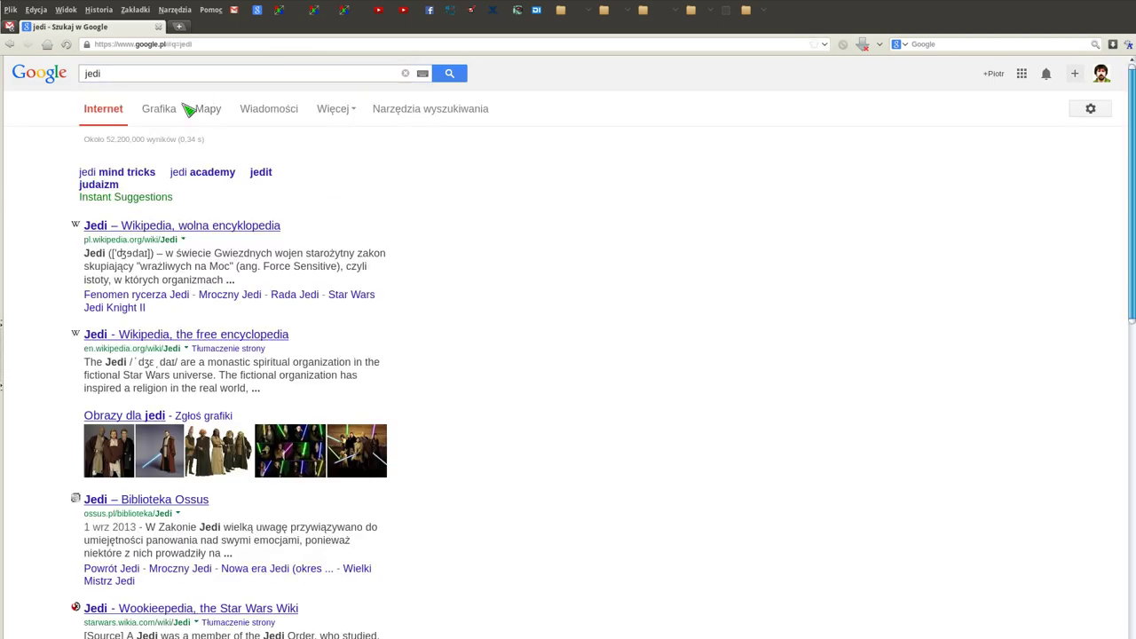
{"action": "left_click", "coordinate": [158, 109]}
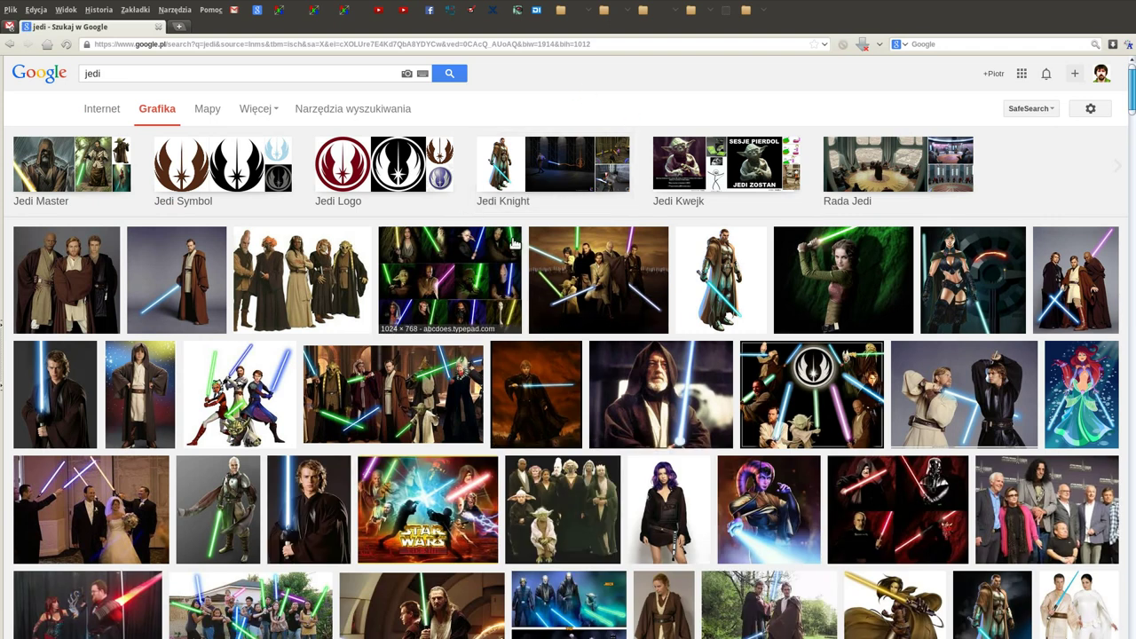
Step: Browse the jedi image grid and open a larger preview of one result
{"action": "scroll", "coordinate": [513, 244], "scroll_direction": "down", "scroll_amount": 5}
{"action": "scroll", "coordinate": [514, 243], "scroll_direction": "down", "scroll_amount": 2}
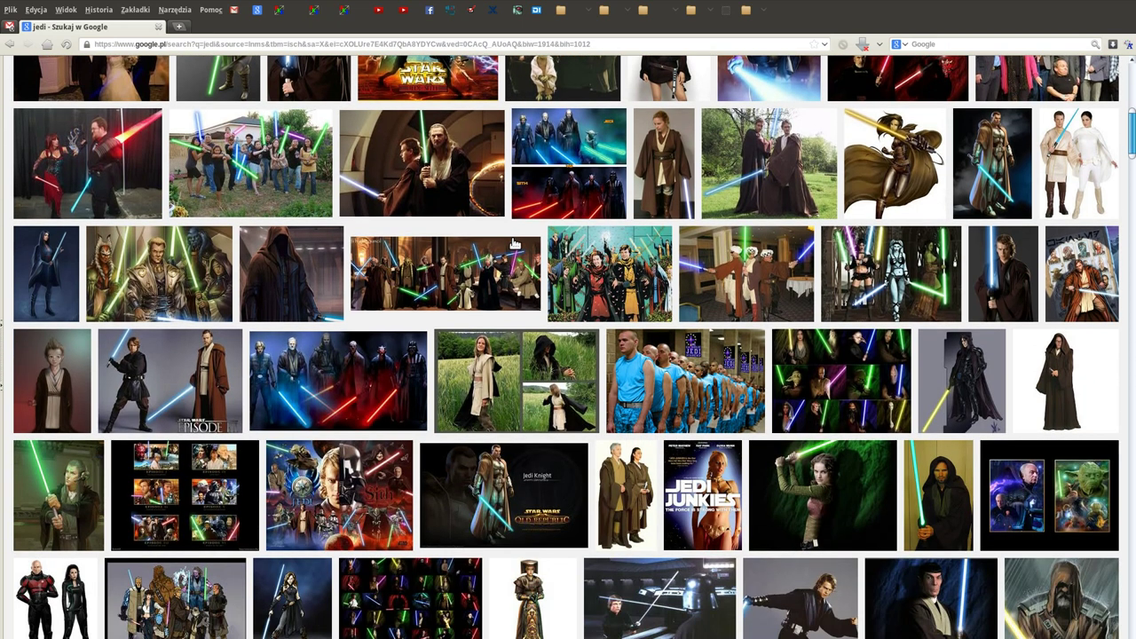
{"action": "scroll", "coordinate": [528, 243], "scroll_direction": "down", "scroll_amount": 3}
{"action": "scroll", "coordinate": [536, 244], "scroll_direction": "down", "scroll_amount": 3}
{"action": "scroll", "coordinate": [533, 392], "scroll_direction": "down", "scroll_amount": 1}
{"action": "scroll", "coordinate": [533, 392], "scroll_direction": "down", "scroll_amount": 2}
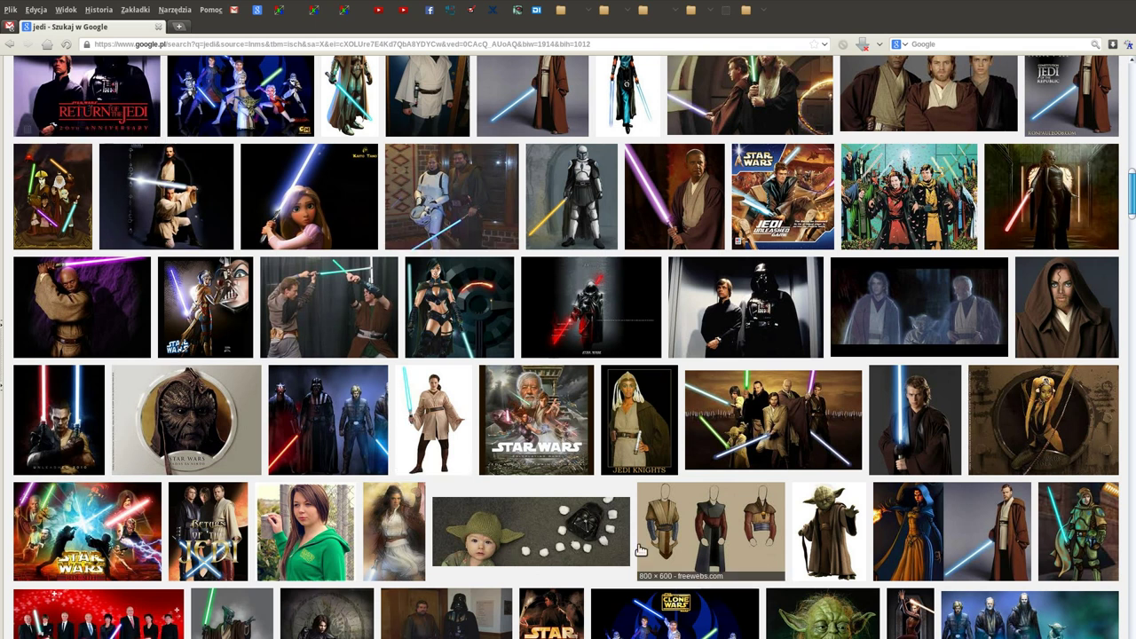
{"action": "scroll", "coordinate": [641, 548], "scroll_direction": "up", "scroll_amount": 2}
{"action": "scroll", "coordinate": [641, 548], "scroll_direction": "up", "scroll_amount": 2}
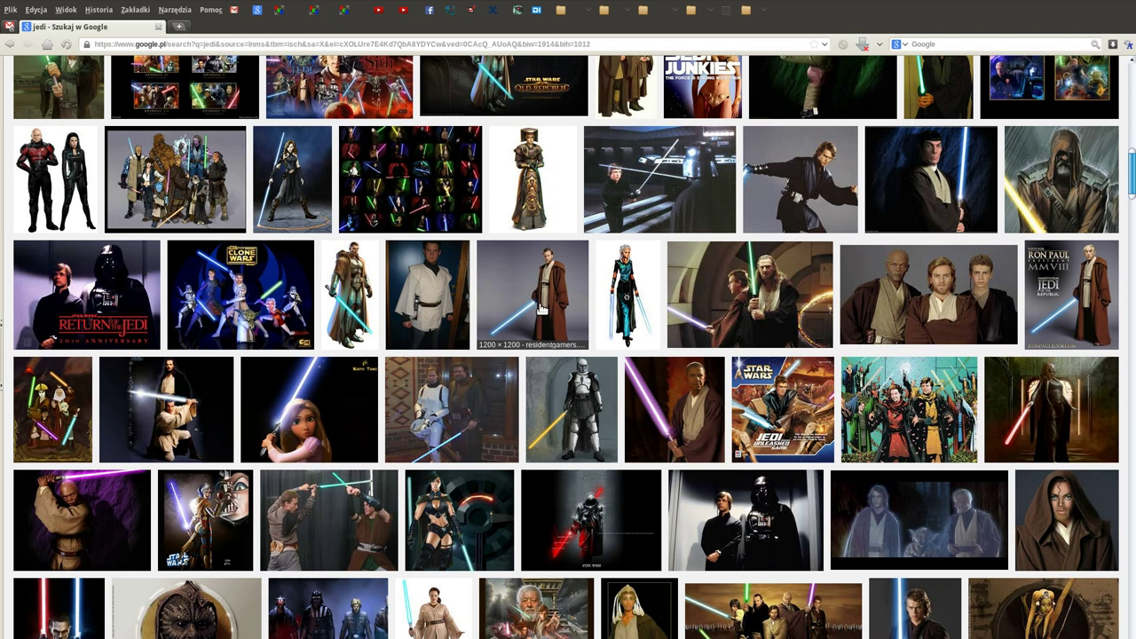
{"action": "left_click", "coordinate": [657, 193]}
{"action": "scroll", "coordinate": [648, 461], "scroll_direction": "down", "scroll_amount": 5}
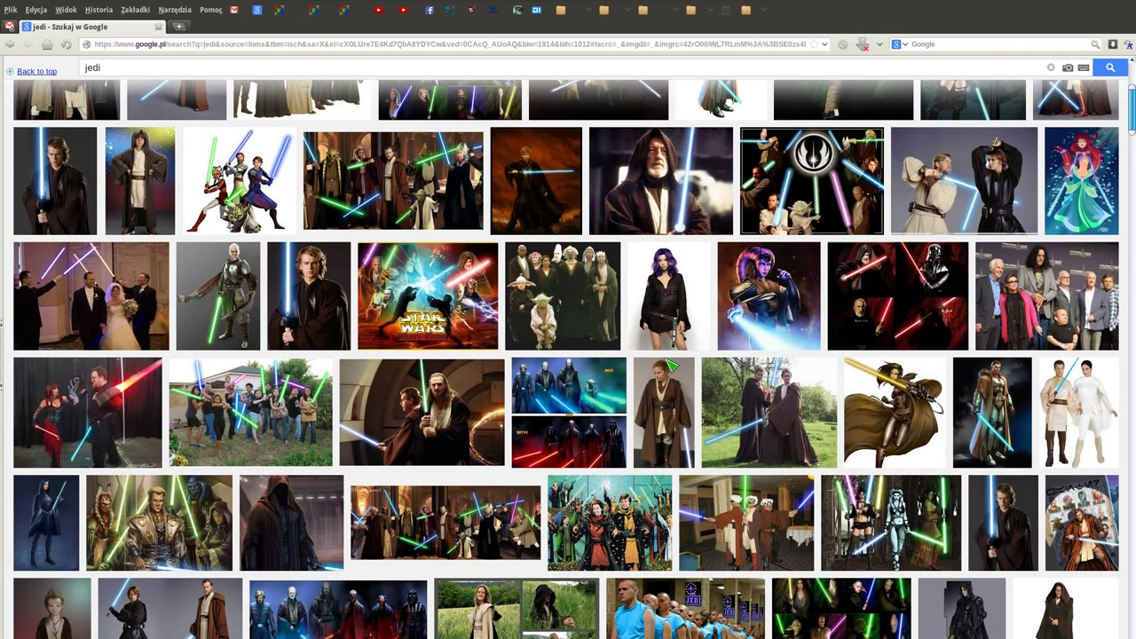
{"action": "left_click", "coordinate": [662, 515]}
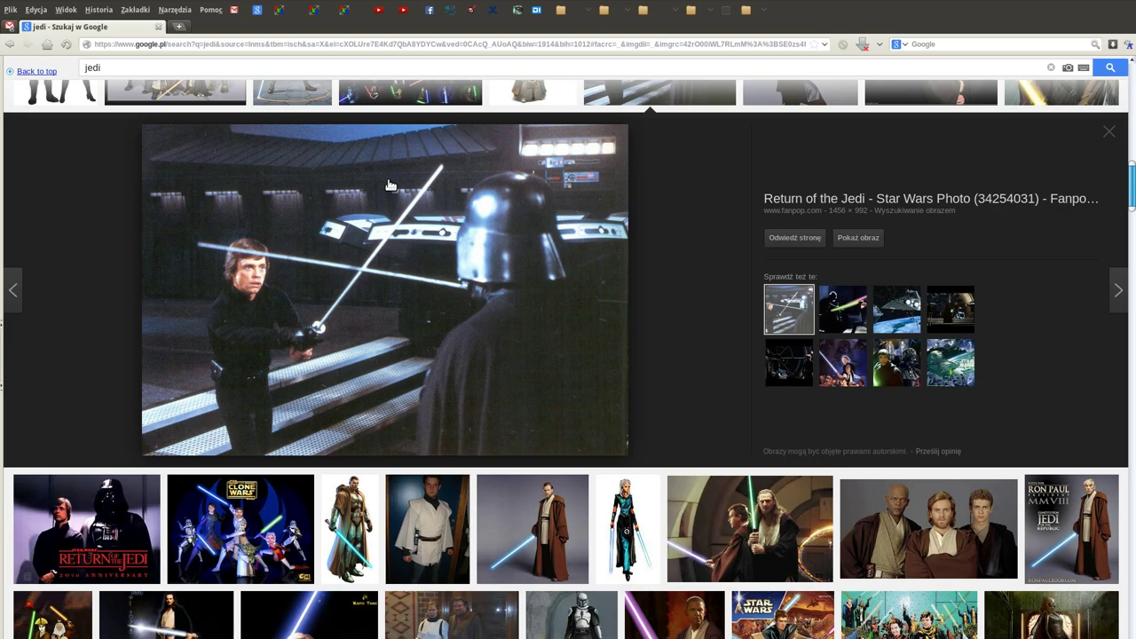
{"action": "scroll", "coordinate": [366, 240], "scroll_direction": "up", "scroll_amount": 5}
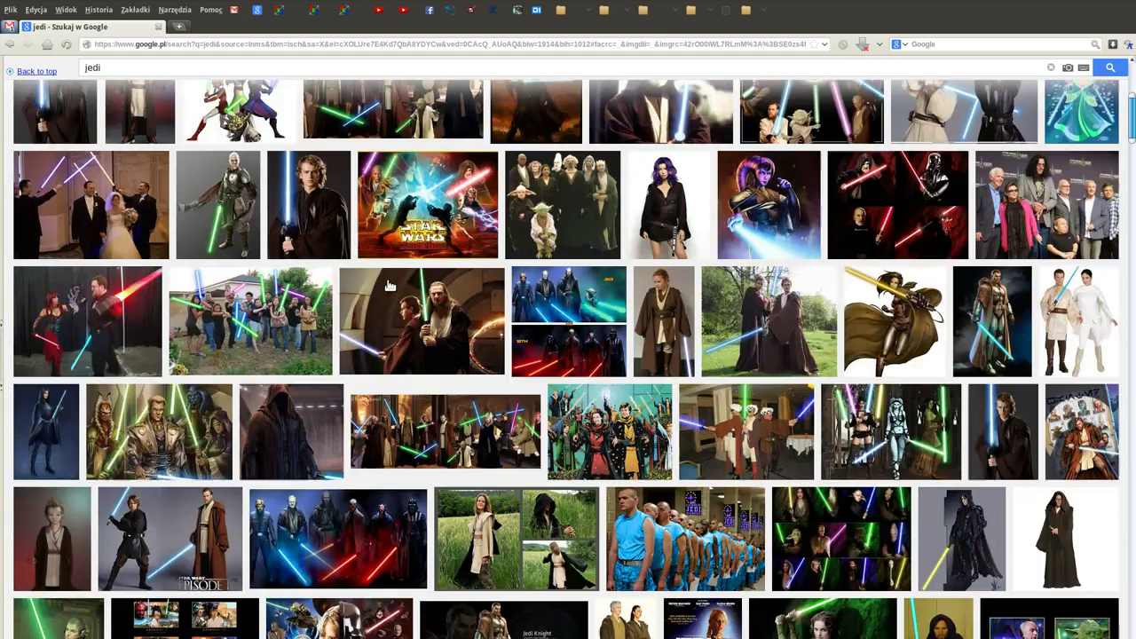
{"action": "scroll", "coordinate": [388, 285], "scroll_direction": "up", "scroll_amount": 4}
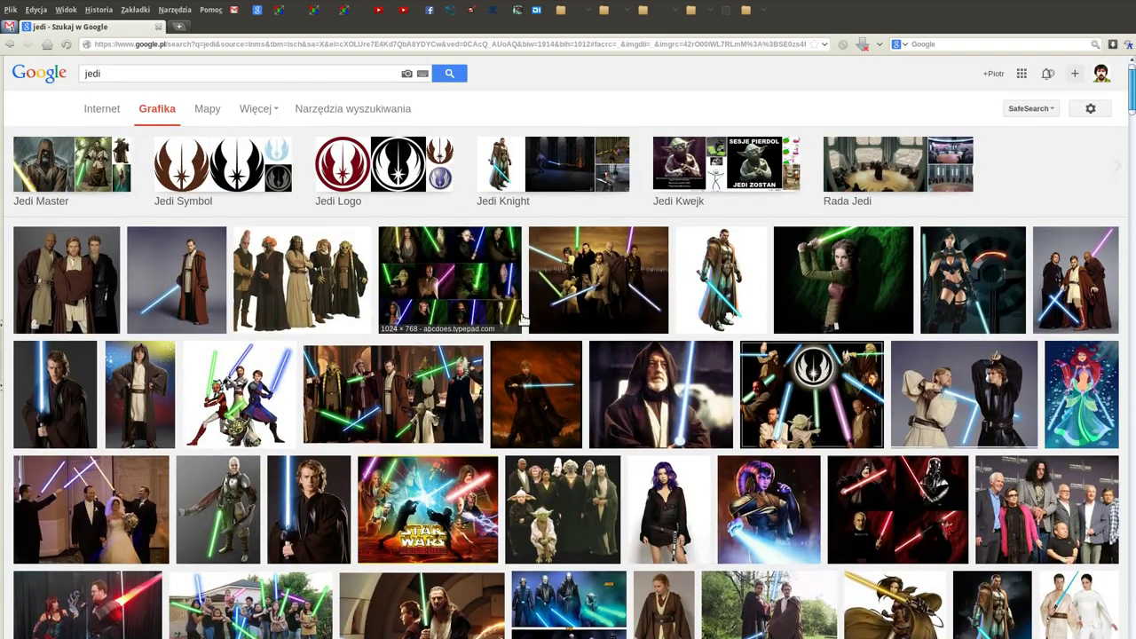
Step: Replace the query with 'lightsaber' and scroll through the lightsaber image results
{"action": "left_click", "coordinate": [165, 73]}
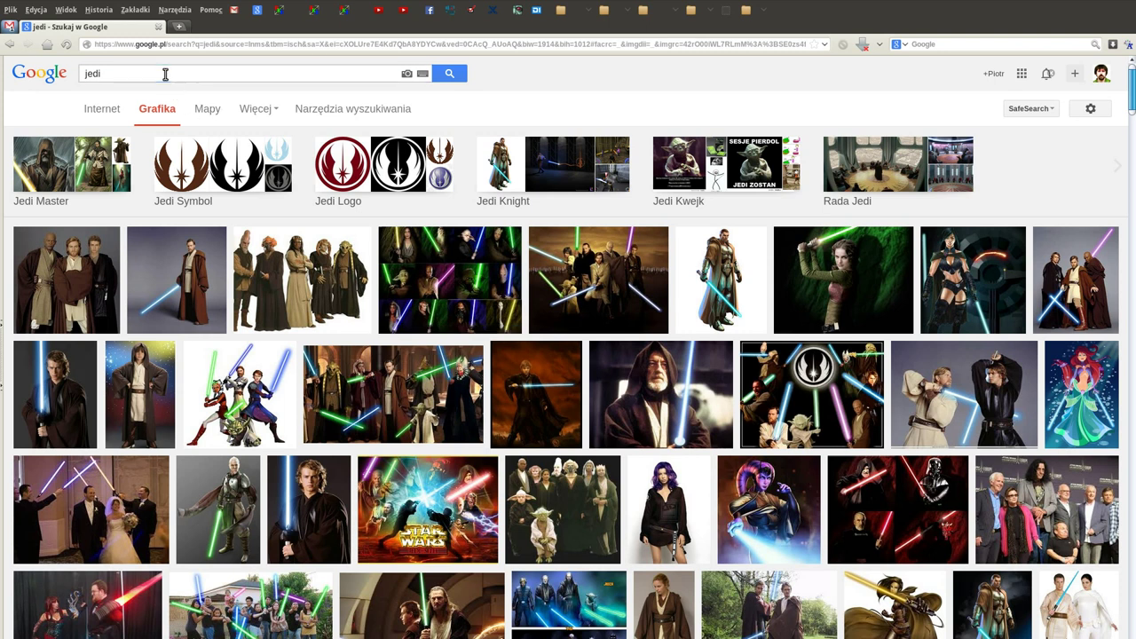
{"action": "key", "text": "BackSpace"}
{"action": "key", "text": "BackSpace"}
{"action": "key", "text": "BackSpace"}
{"action": "key", "text": "BackSpace"}
{"action": "type", "text": "li"}
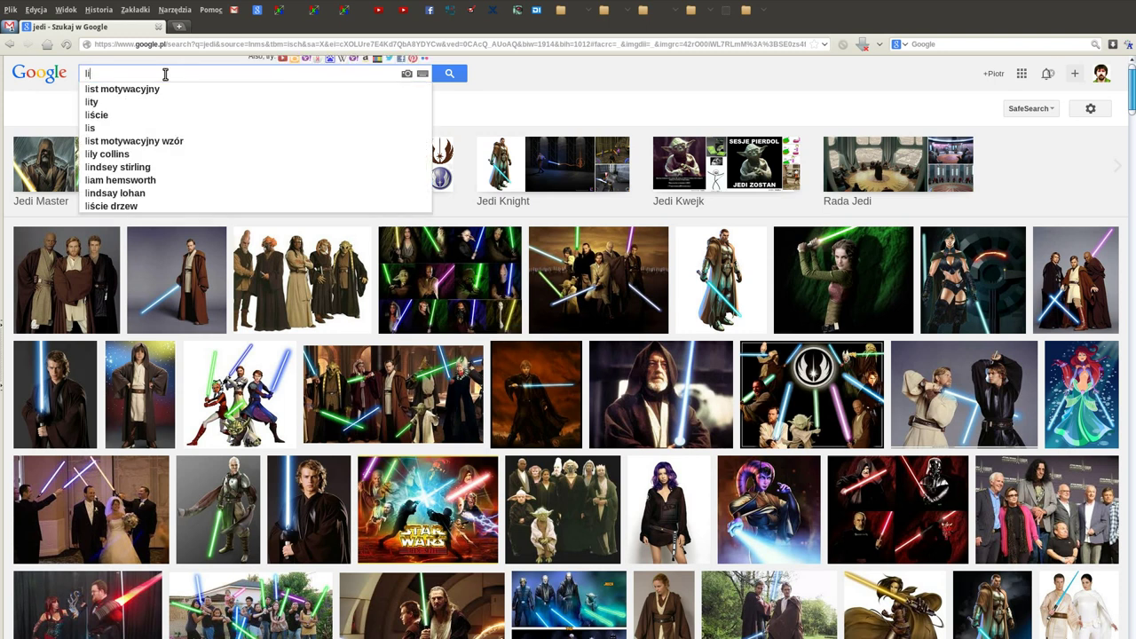
{"action": "type", "text": "ghtsaber"}
{"action": "key", "text": "Return"}
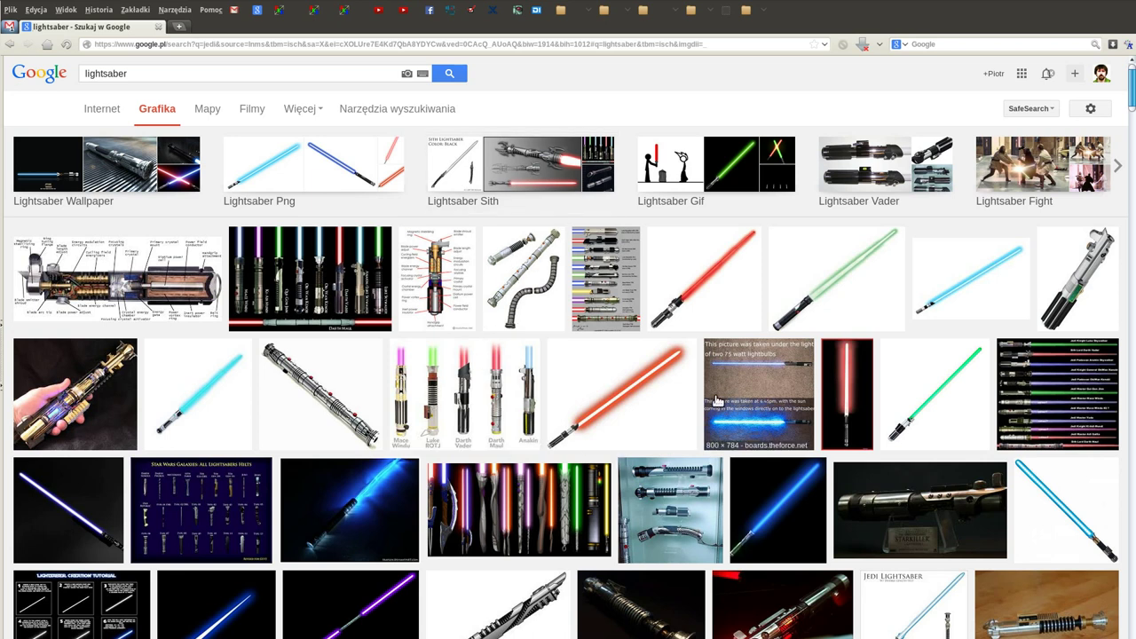
{"action": "scroll", "coordinate": [717, 401], "scroll_direction": "down", "scroll_amount": 4}
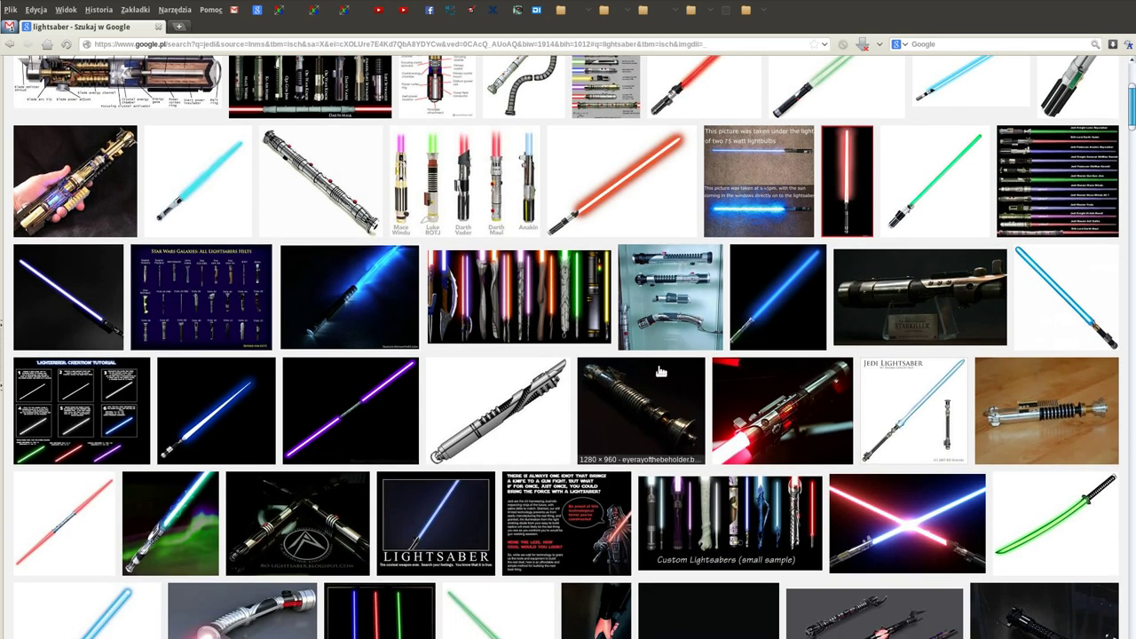
{"action": "scroll", "coordinate": [662, 371], "scroll_direction": "down", "scroll_amount": 2}
{"action": "scroll", "coordinate": [662, 371], "scroll_direction": "down", "scroll_amount": 2}
{"action": "scroll", "coordinate": [360, 377], "scroll_direction": "down", "scroll_amount": 3}
{"action": "scroll", "coordinate": [360, 378], "scroll_direction": "down", "scroll_amount": 1}
{"action": "scroll", "coordinate": [453, 409], "scroll_direction": "down", "scroll_amount": 2}
{"action": "scroll", "coordinate": [452, 404], "scroll_direction": "down", "scroll_amount": 2}
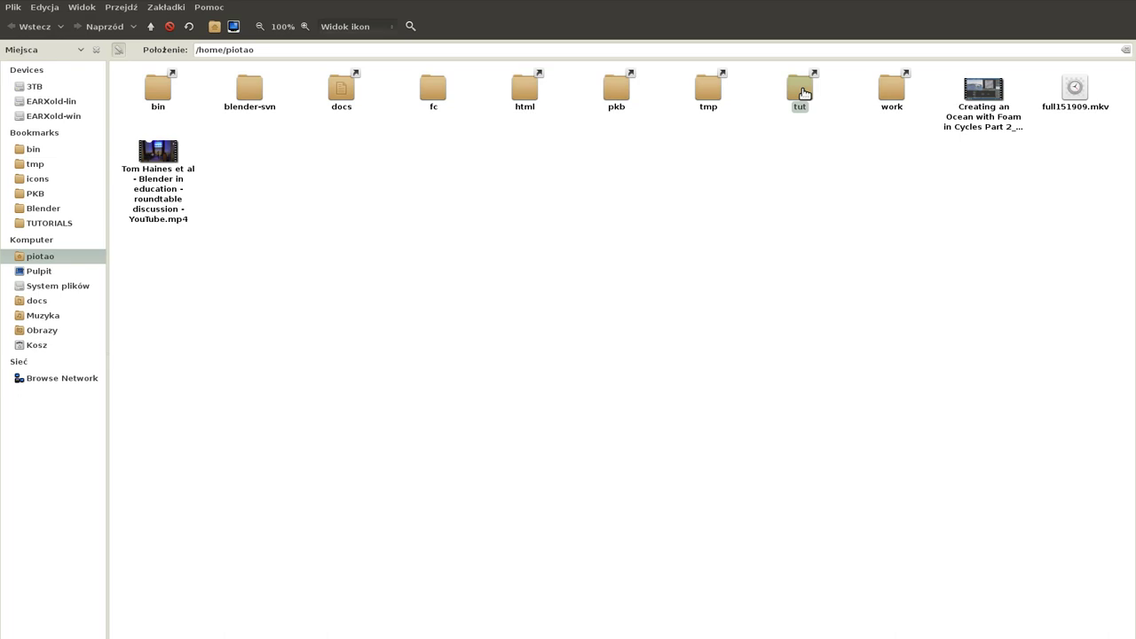
Step: Open tut/jedi, view the green-screen photo _DSC4468.JPG, then close the viewer
{"action": "double_click", "coordinate": [803, 93]}
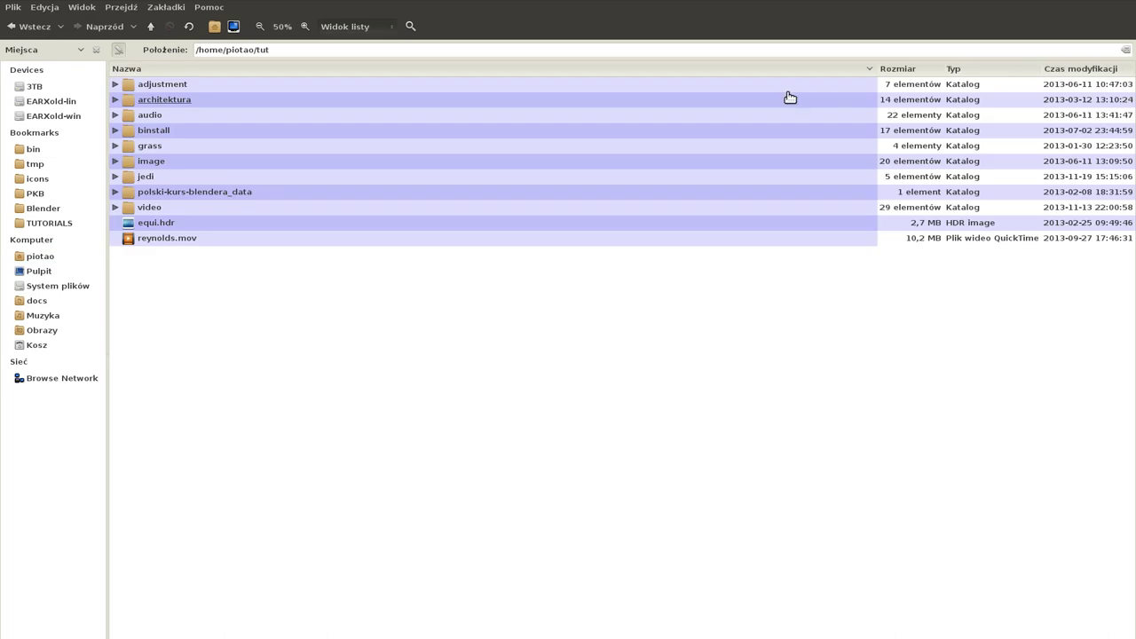
{"action": "double_click", "coordinate": [152, 168]}
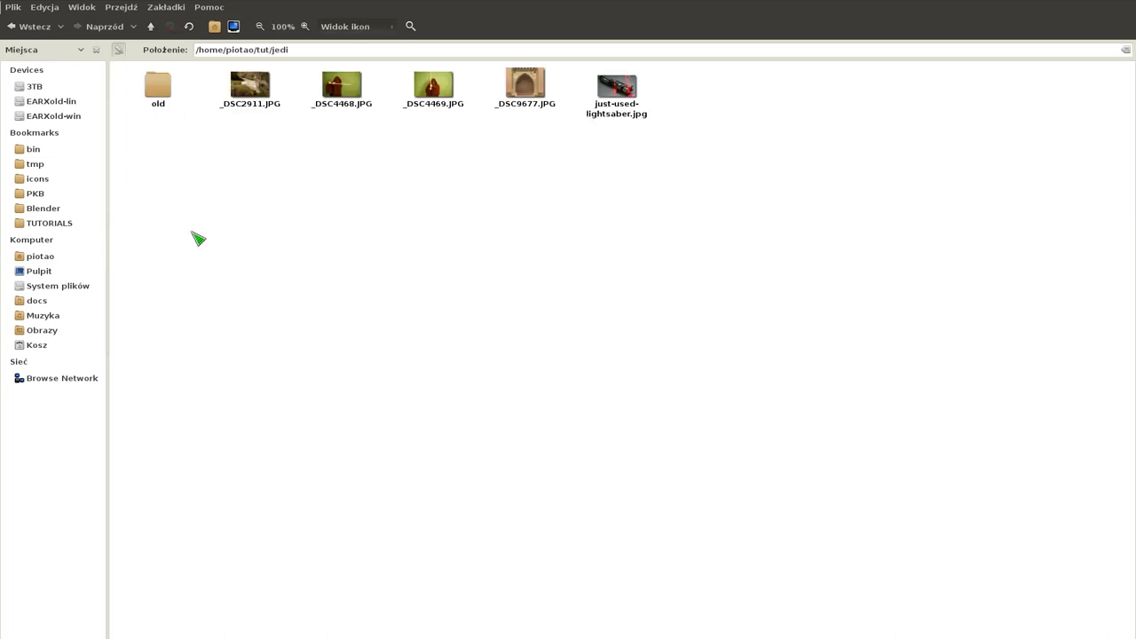
{"action": "double_click", "coordinate": [340, 93]}
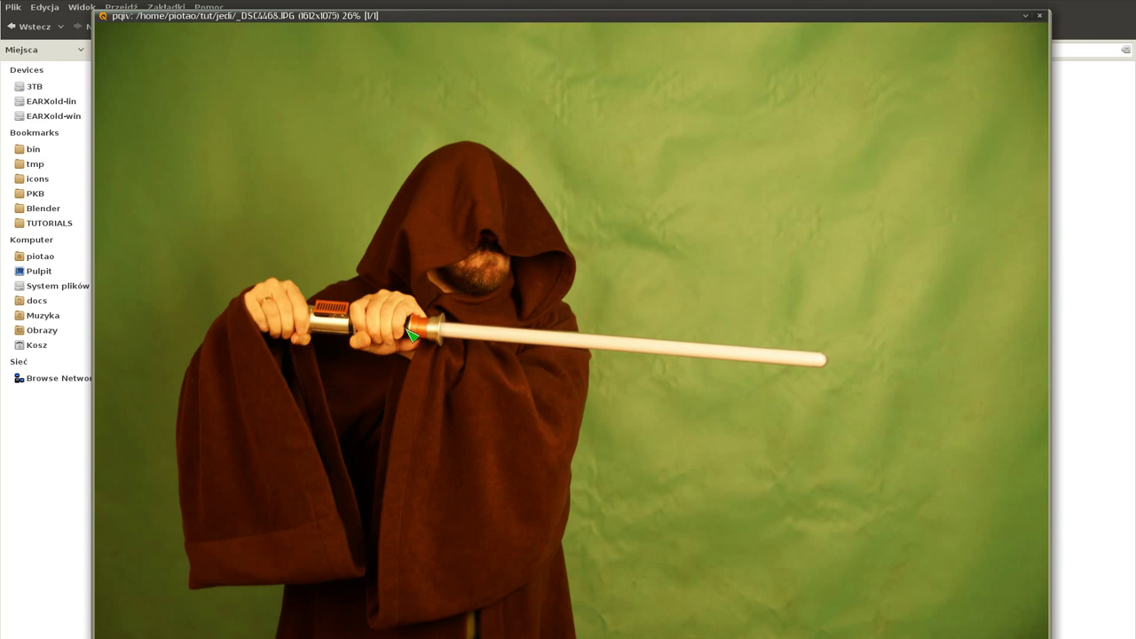
{"action": "key", "text": "q"}
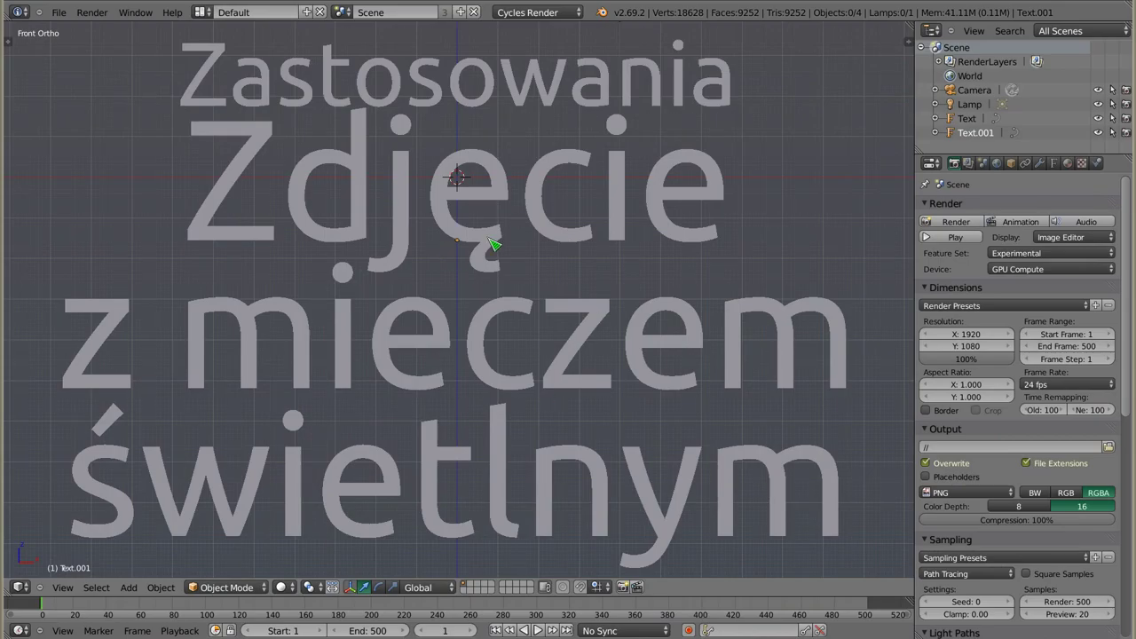
Step: Delete the large title text and the Zastosowania heading from the scene
{"action": "right_click", "coordinate": [495, 246]}
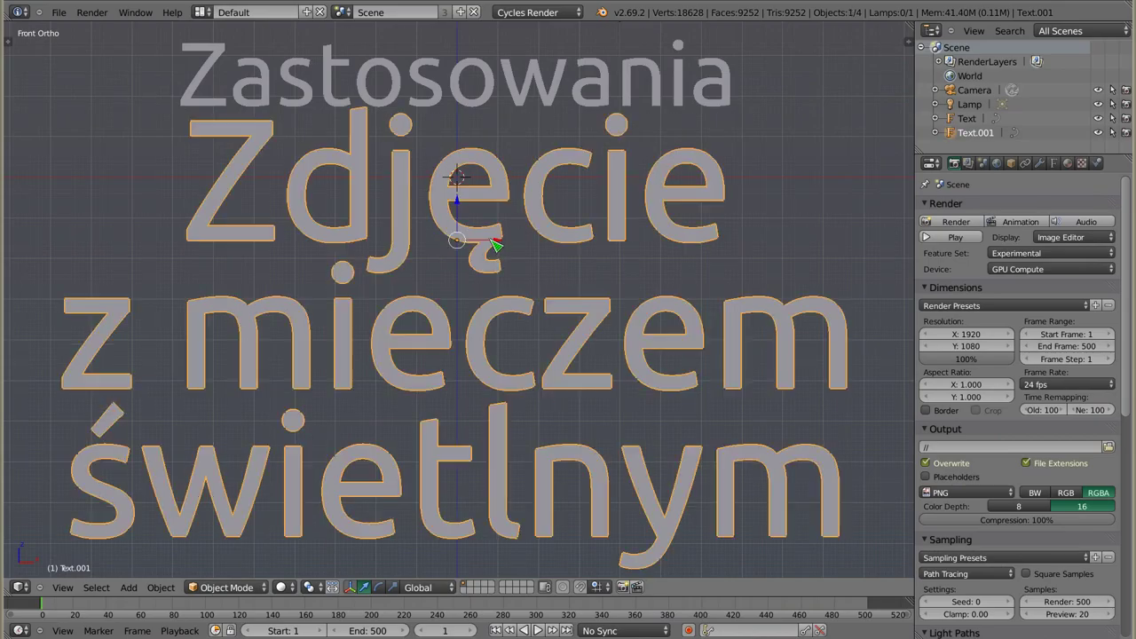
{"action": "key", "text": "x"}
{"action": "left_click", "coordinate": [494, 246]}
{"action": "right_click", "coordinate": [510, 98]}
{"action": "key", "text": "x"}
{"action": "left_click", "coordinate": [510, 98]}
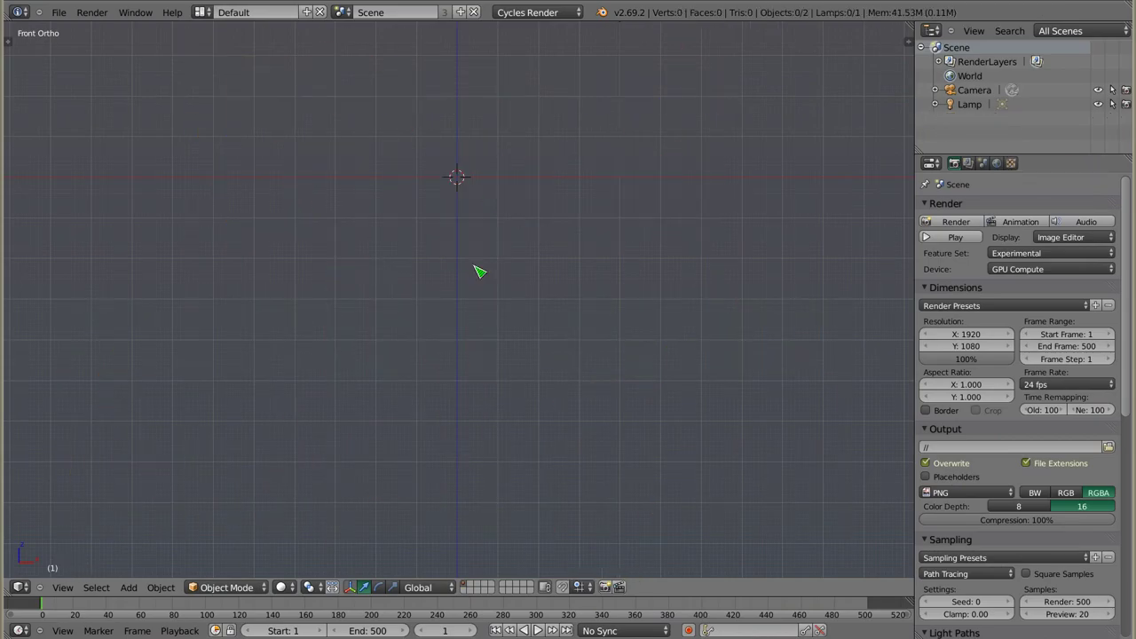
Step: In the compositor, remove the Render Layers node, leaving Composite and Viewer
{"action": "key", "text": "alt+Tab"}
{"action": "key", "text": "Tab"}
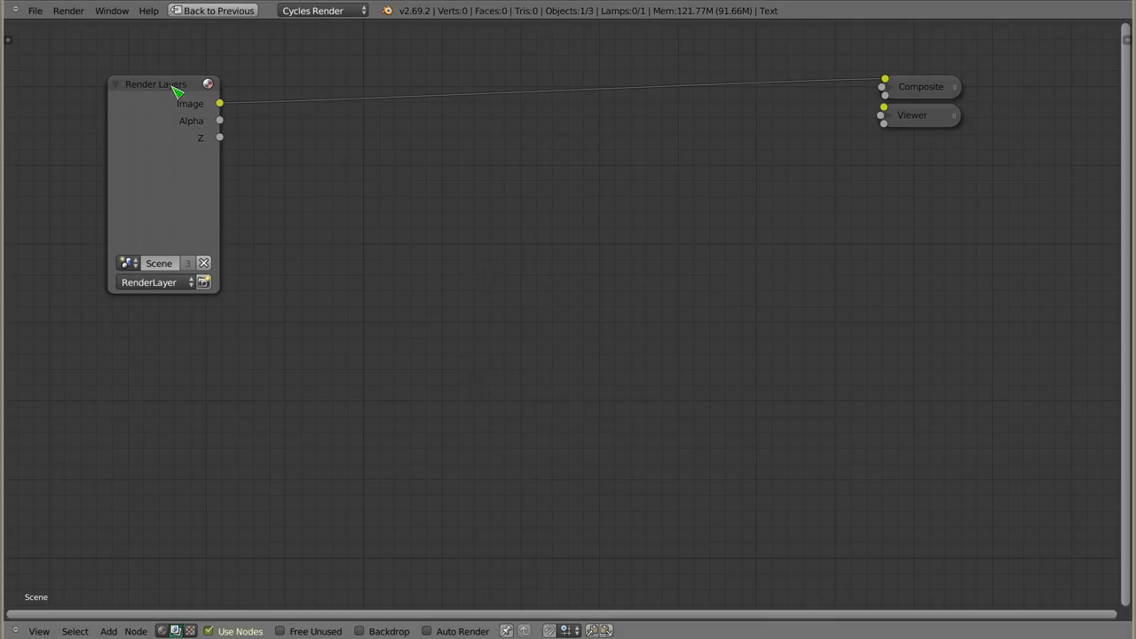
{"action": "left_click_drag", "start_coordinate": [175, 92], "coordinate": [140, 85]}
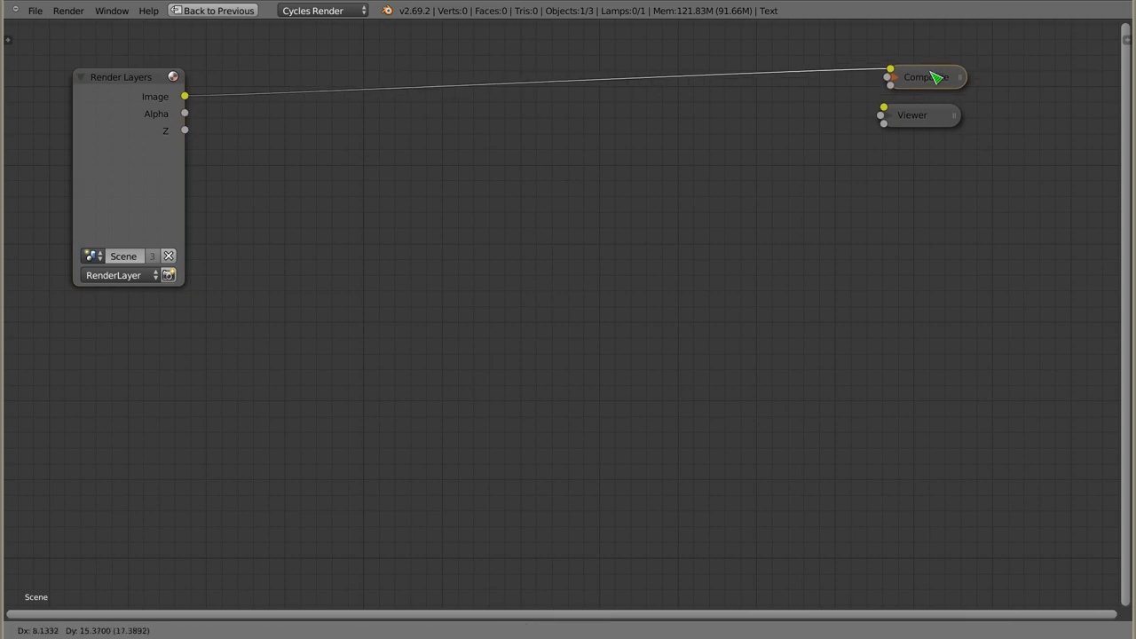
{"action": "left_click_drag", "start_coordinate": [936, 80], "coordinate": [950, 50]}
{"action": "left_click_drag", "start_coordinate": [926, 128], "coordinate": [941, 93]}
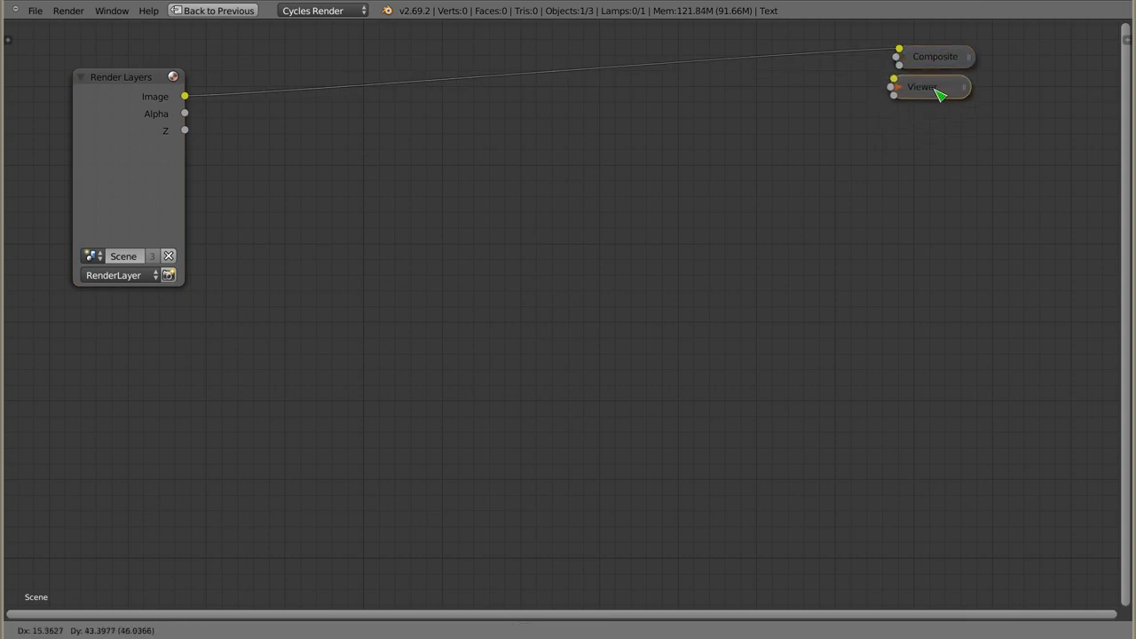
{"action": "left_click", "coordinate": [139, 114]}
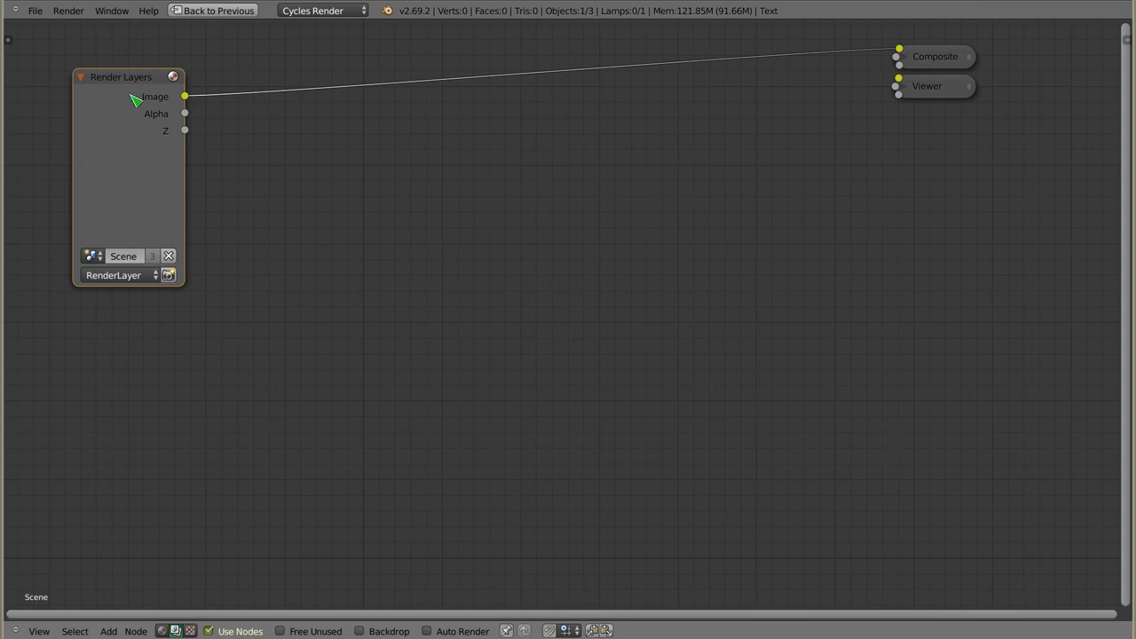
{"action": "key", "text": "x"}
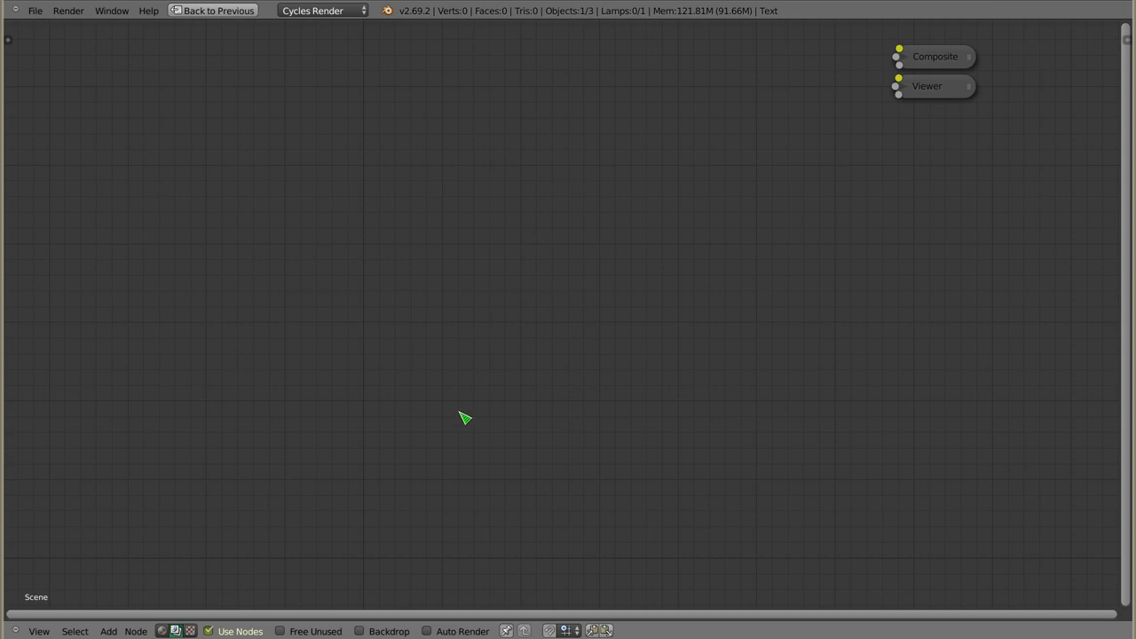
Step: Maximize the node editor and turn on the backdrop
{"action": "key", "text": "ctrl+Up"}
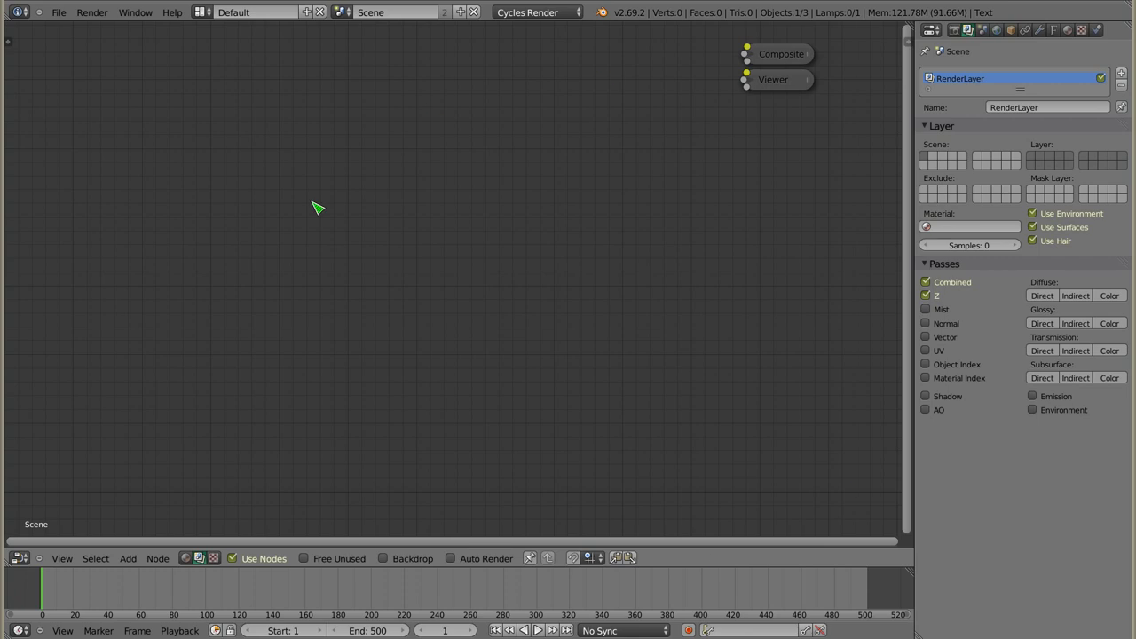
{"action": "key", "text": "ctrl+Up"}
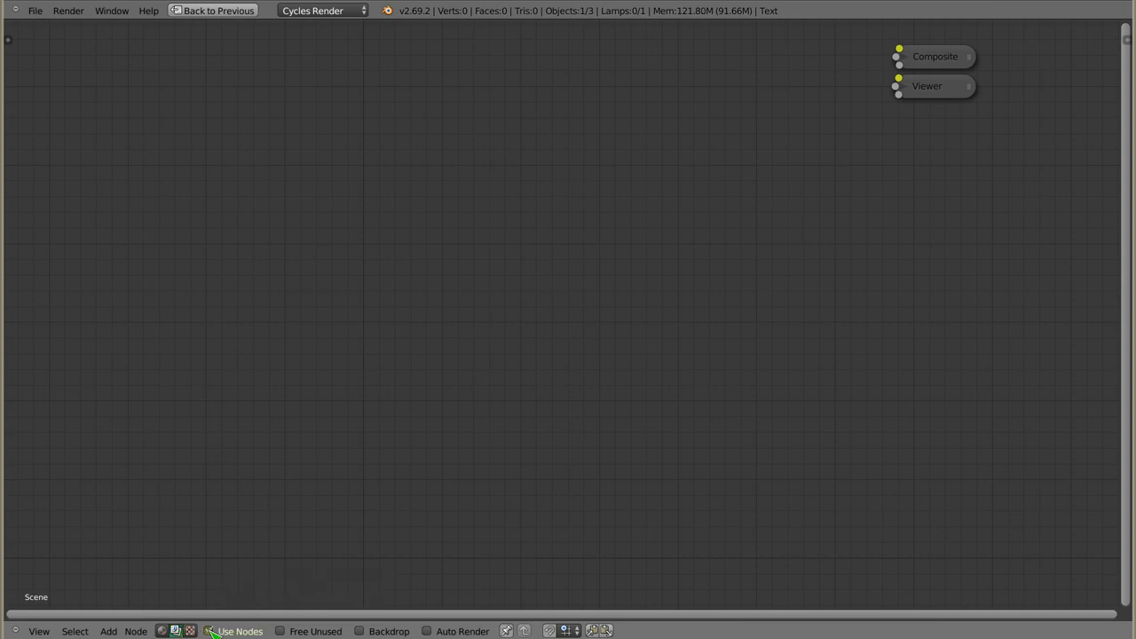
{"action": "left_click", "coordinate": [360, 631]}
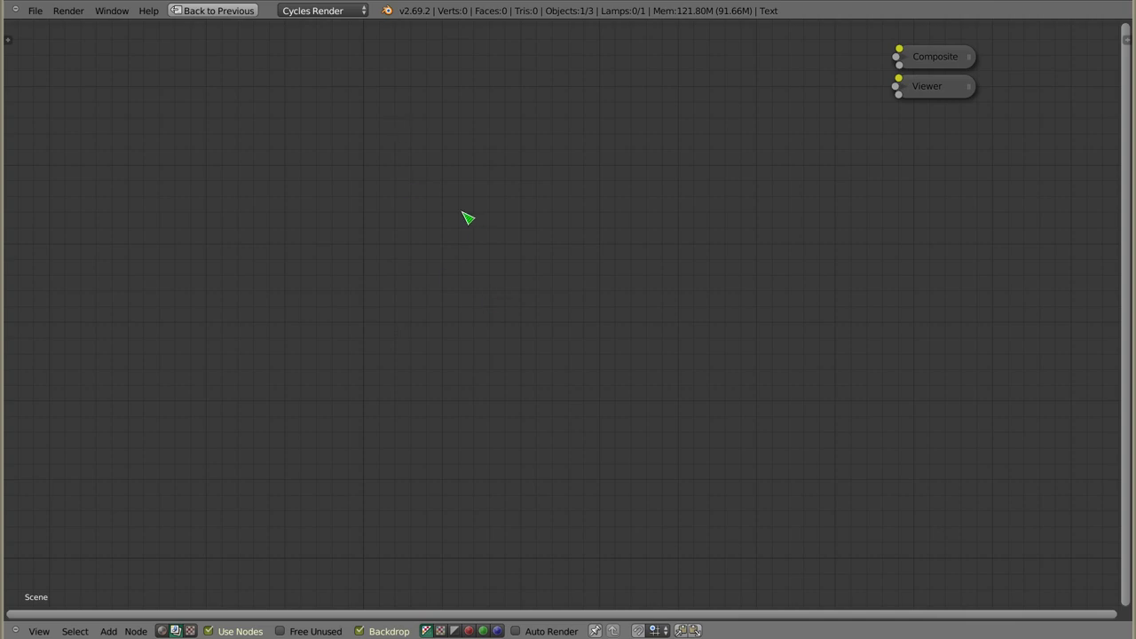
Step: Open a terminal in tut/jedi and preview _DSC4468.JPG with xv
{"action": "key", "text": "ctrl+alt+t"}
{"action": "type", "text": "cd tut/"}
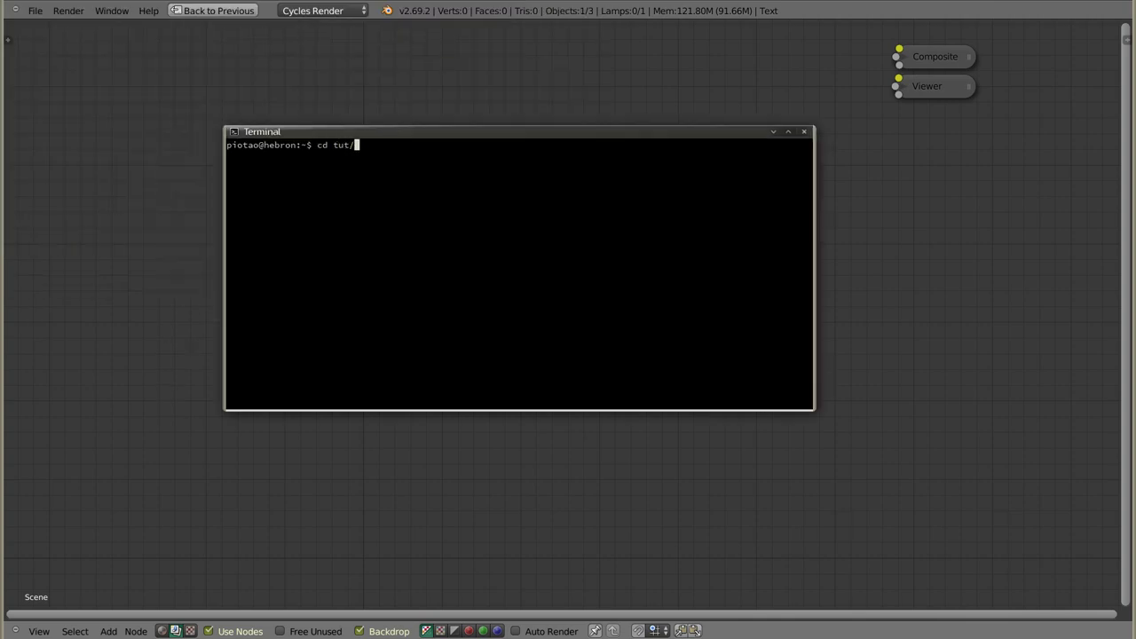
{"action": "type", "text": "jedi/"}
{"action": "key", "text": "Return"}
{"action": "type", "text": "l"}
{"action": "key", "text": "Return"}
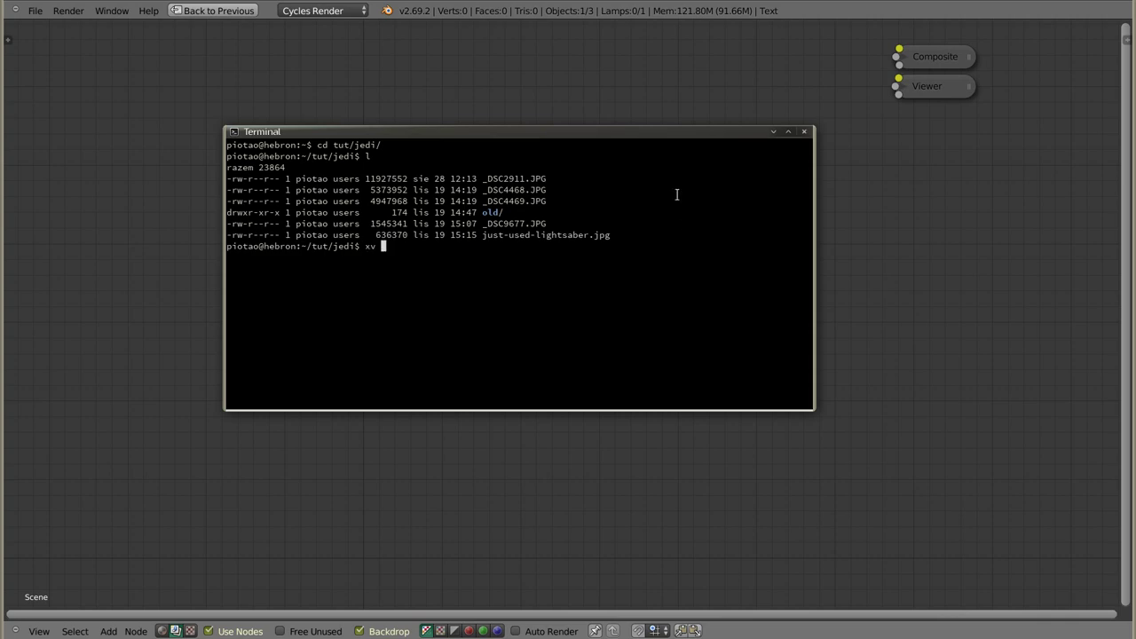
{"action": "left_click_drag", "start_coordinate": [485, 189], "coordinate": [547, 190]}
{"action": "key", "text": "ctrl+c"}
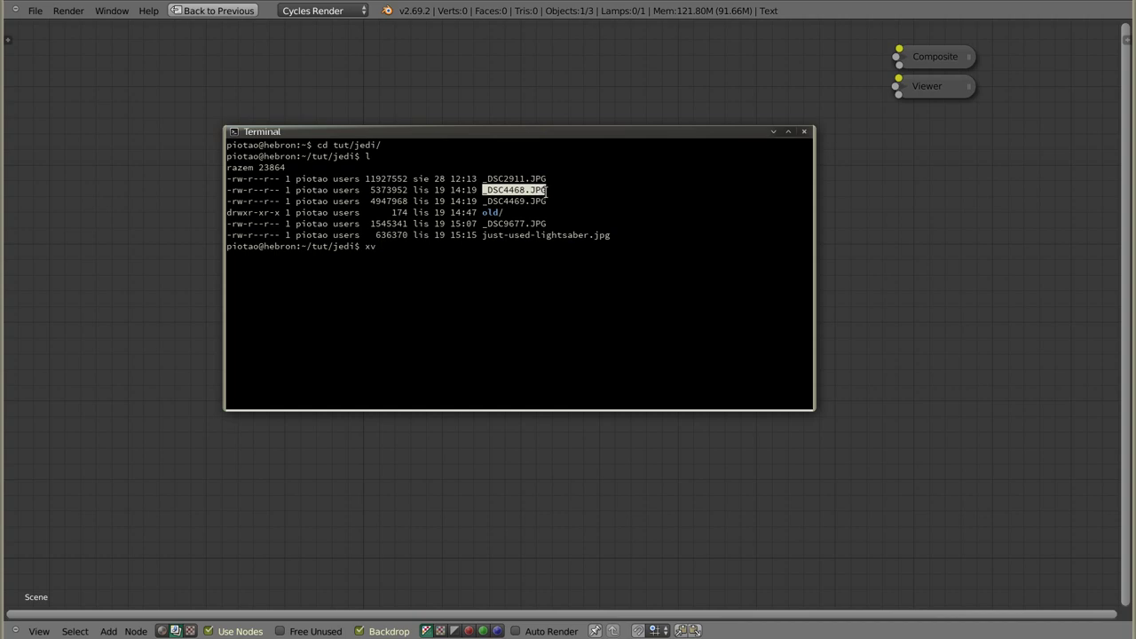
{"action": "middle_click", "coordinate": [658, 182]}
{"action": "key", "text": "Return"}
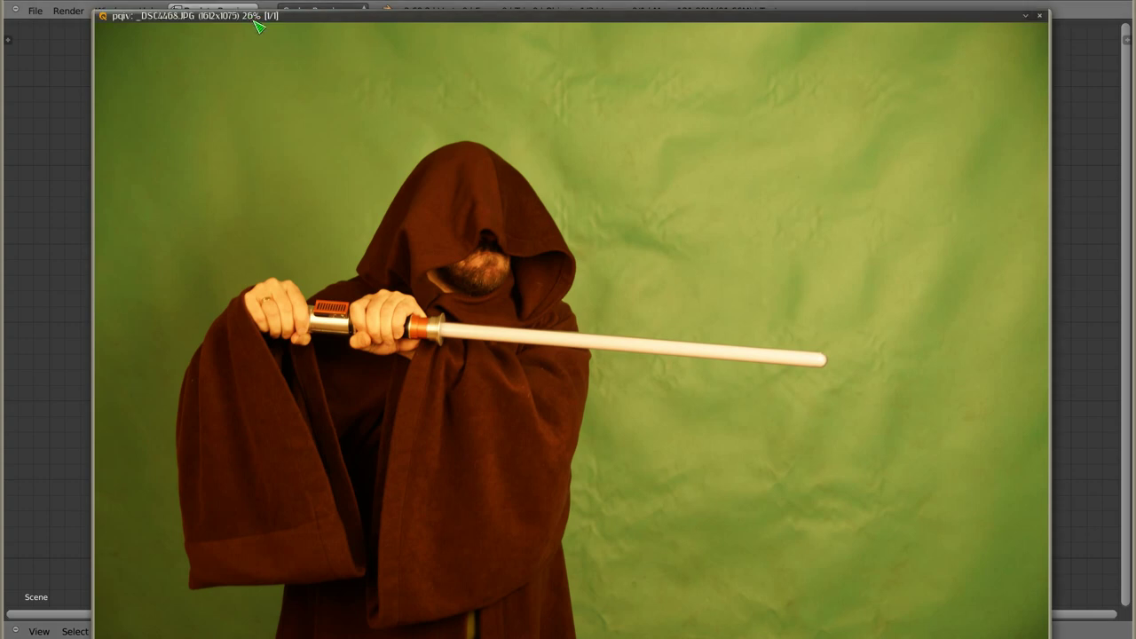
{"action": "left_click_drag", "start_coordinate": [483, 162], "coordinate": [480, 142]}
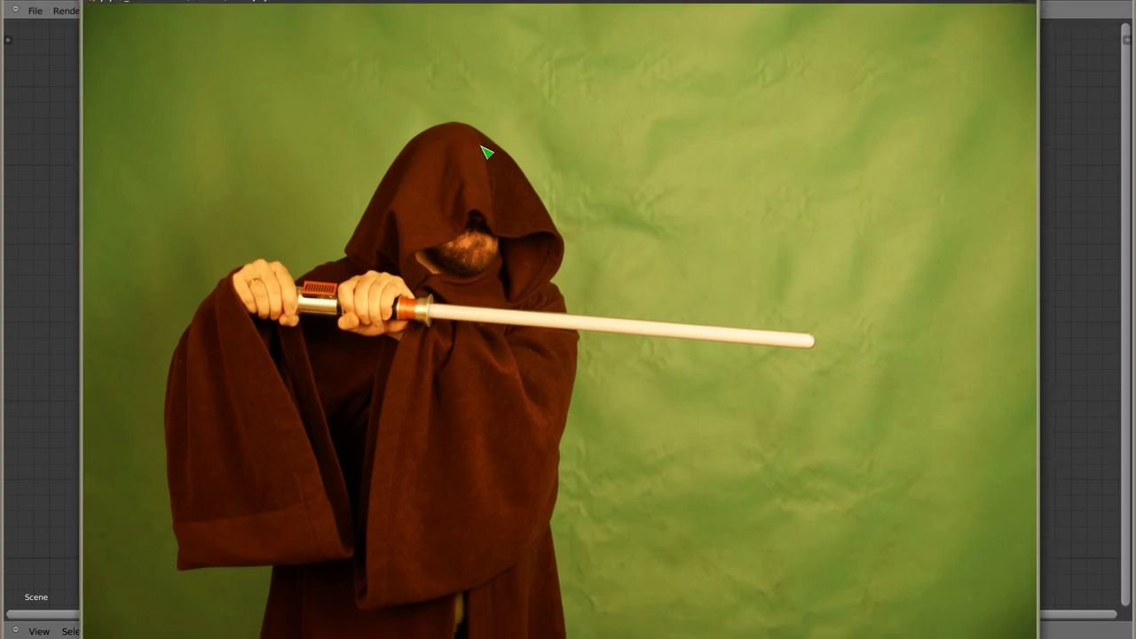
{"action": "key", "text": "q"}
{"action": "type", "text": "ident"}
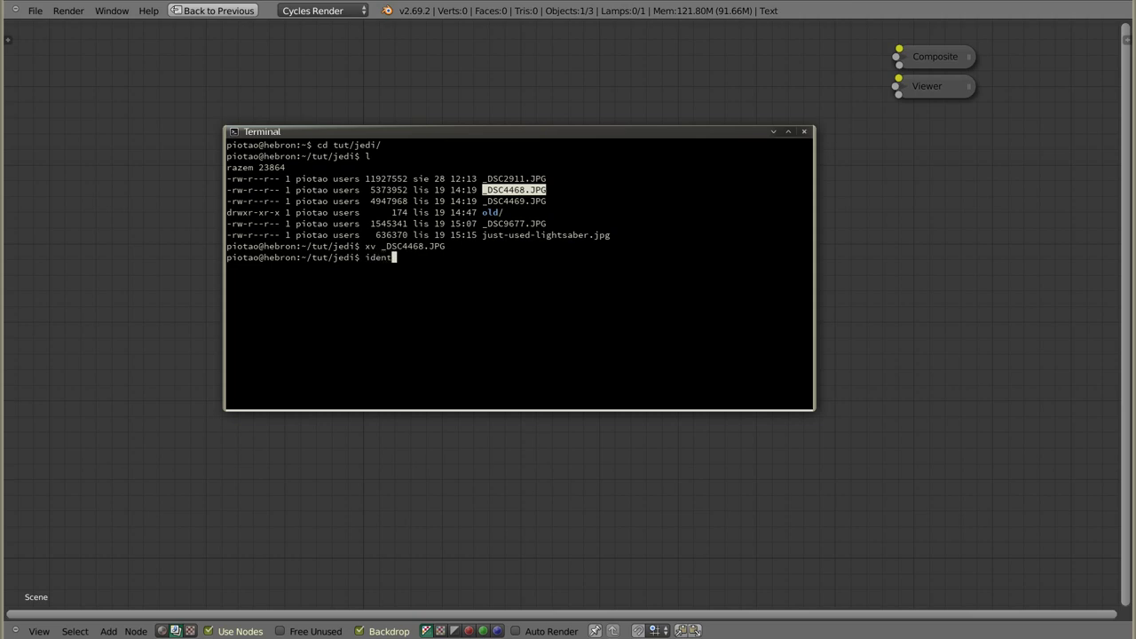
Step: Run identify on _DSC4468.JPG, confirming 6000x4000, and enlarge the terminal font
{"action": "type", "text": "ify"}
{"action": "type", "text": " _DSC4468.JPG"}
{"action": "key", "text": "Return"}
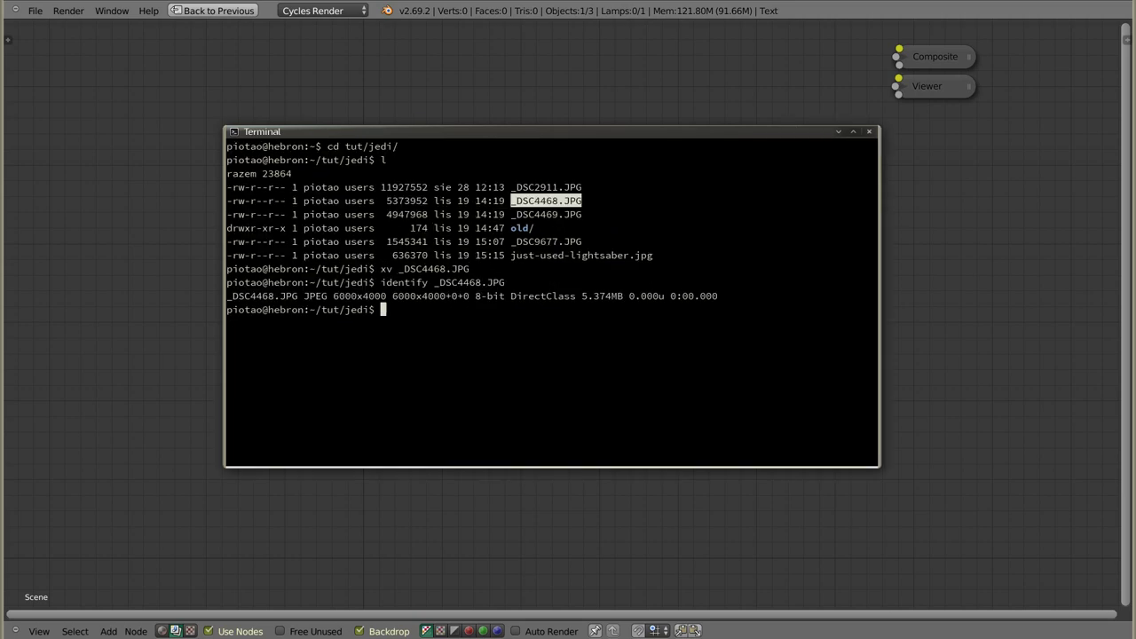
{"action": "key", "text": "ctrl+plus"}
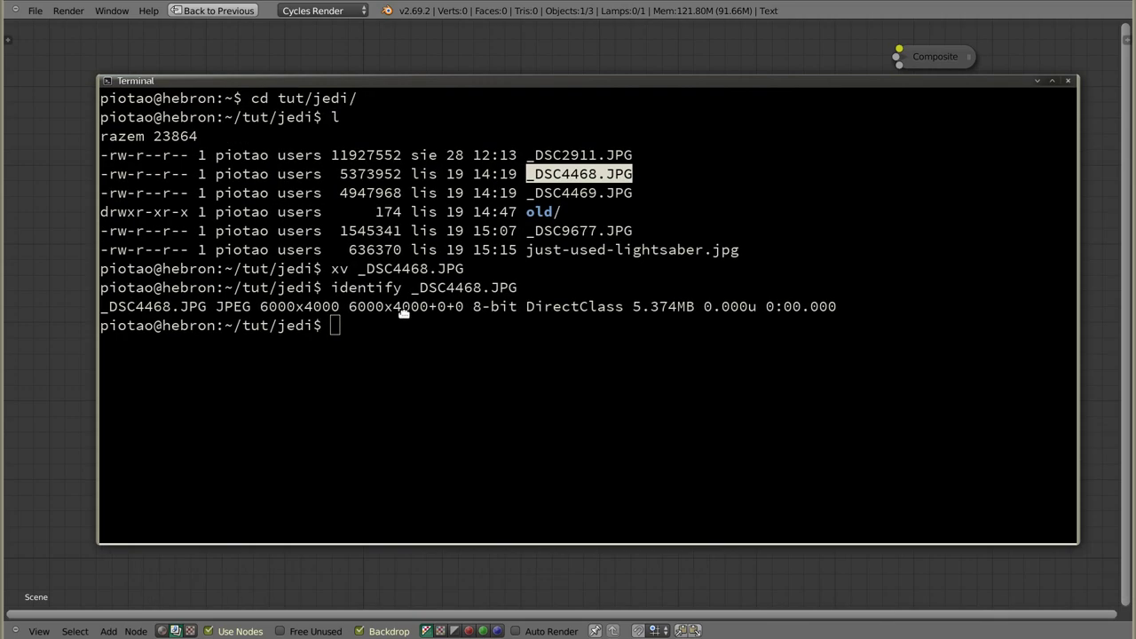
Step: Resize _DSC4468.JPG to 900x600 as jedi-na-zielonym.png using convert
{"action": "left_click_drag", "start_coordinate": [462, 368], "coordinate": [379, 309], "text": "alt"}
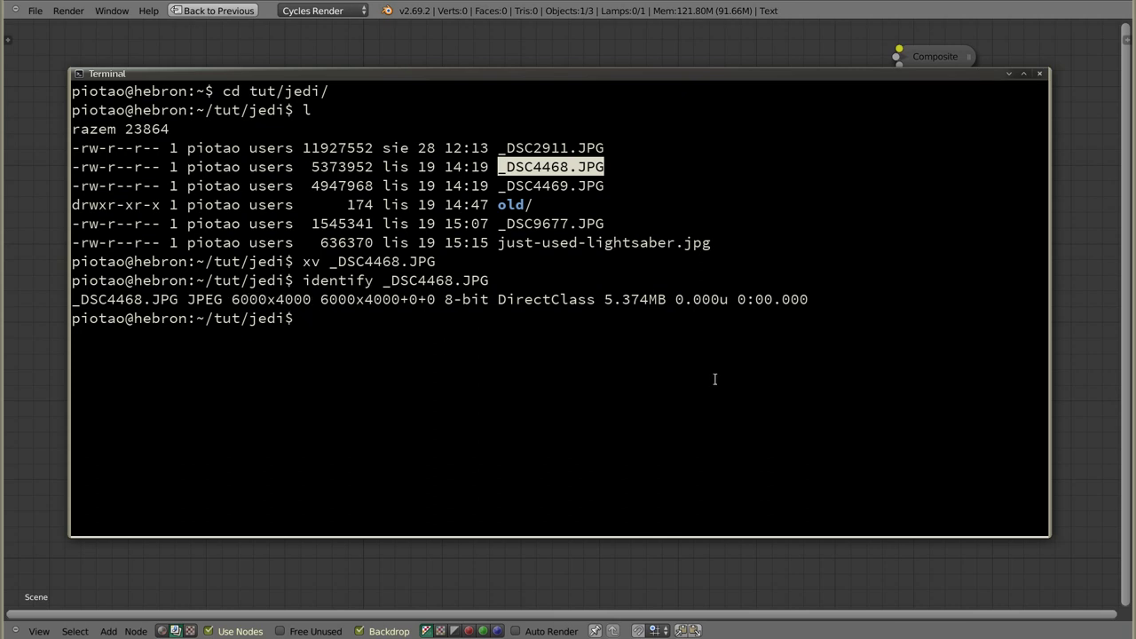
{"action": "type", "text": "convert -resize "}
{"action": "type", "text": "900x600"}
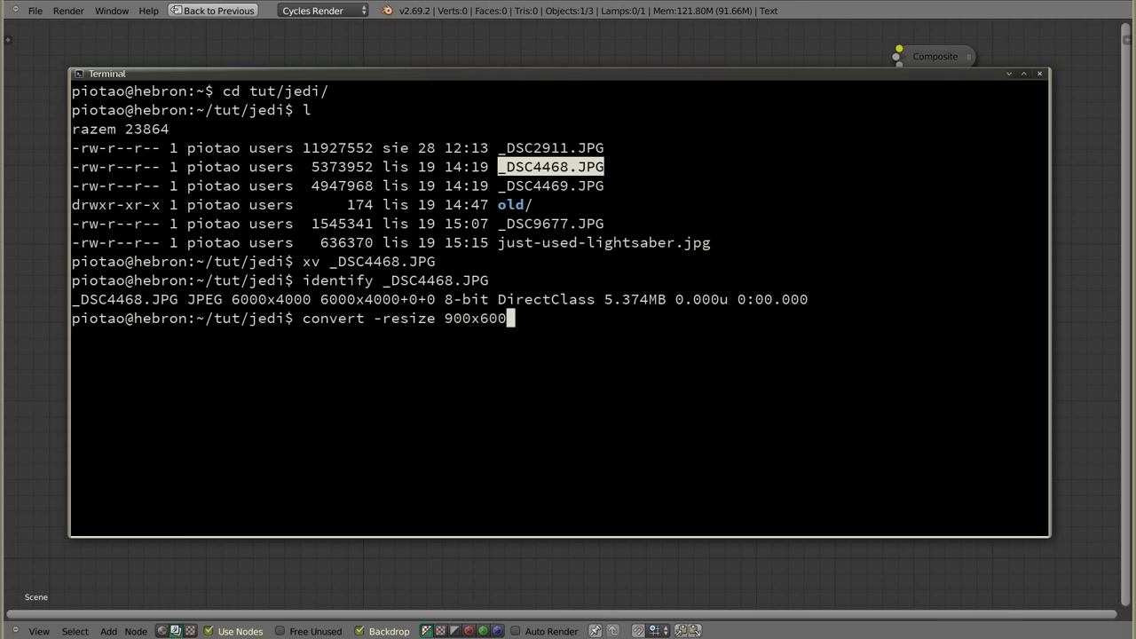
{"action": "key", "text": "shift+Insert"}
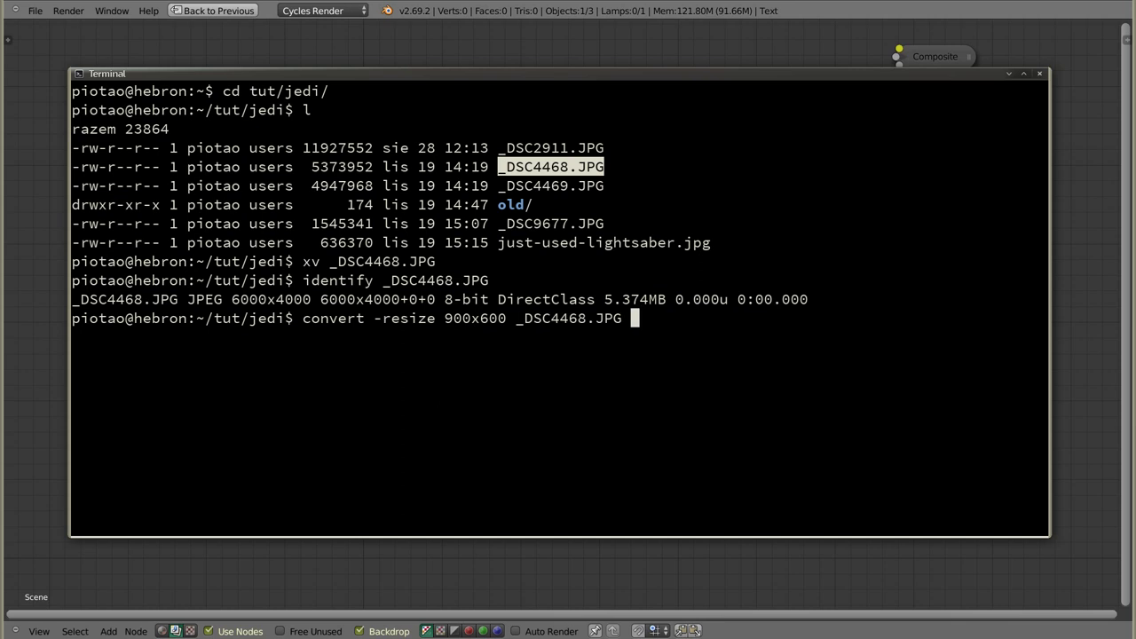
{"action": "type", "text": "ge"}
{"action": "key", "text": "BackSpace"}
{"action": "key", "text": "BackSpace"}
{"action": "type", "text": "jedi-na-zielonym.png"}
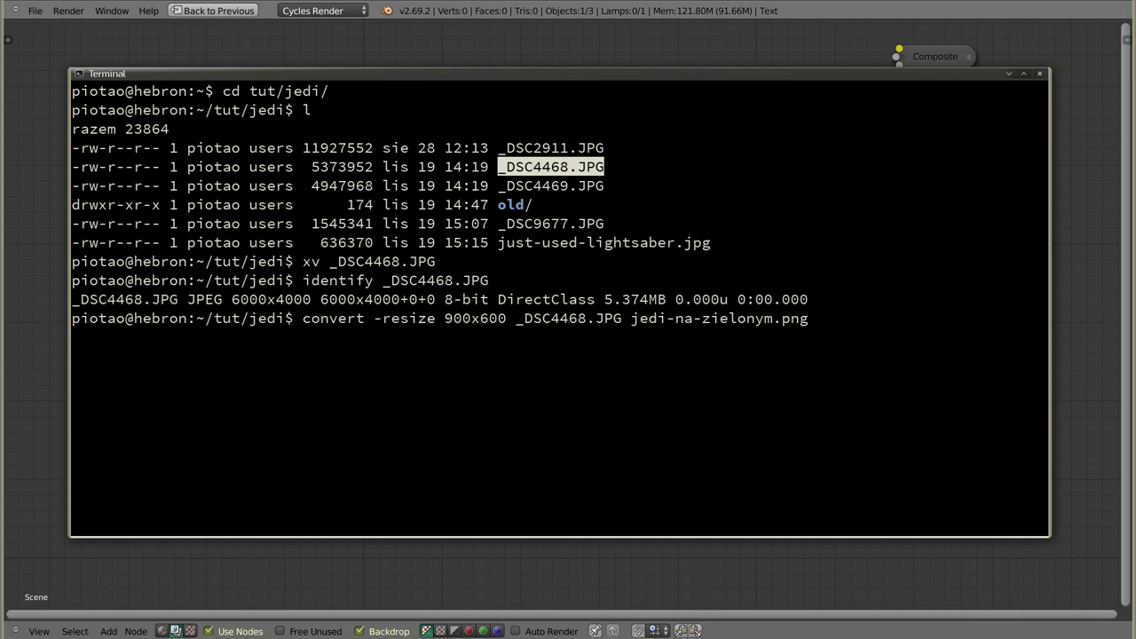
{"action": "key", "text": "Return"}
Step: Preview jedi-na-zielonym.png in xv, close it, and return to Blender
{"action": "type", "text": "xv"}
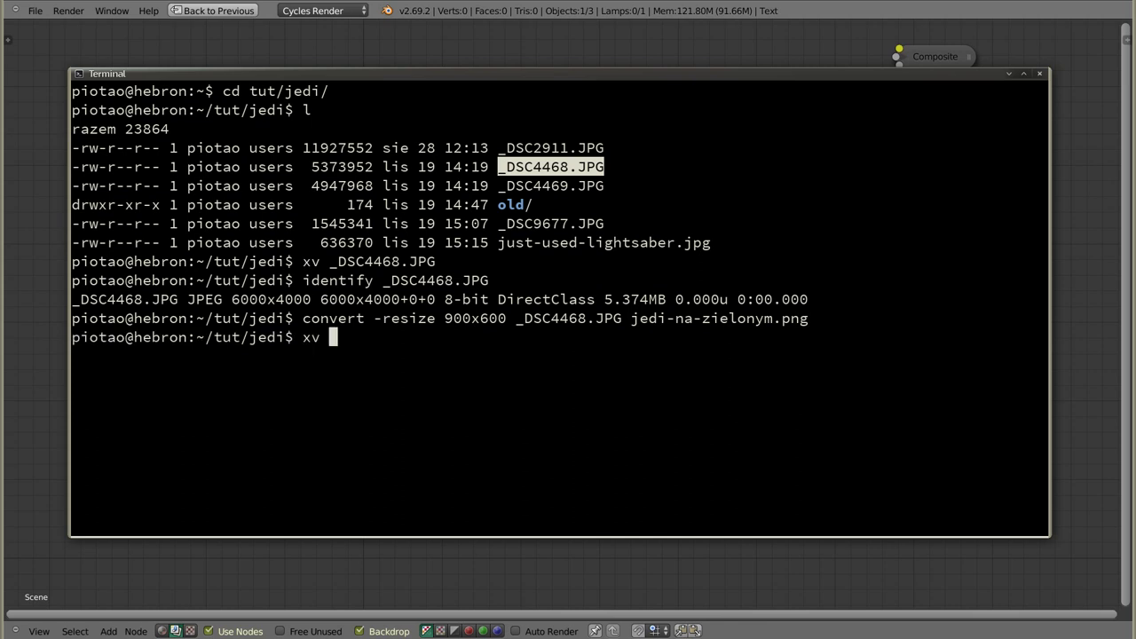
{"action": "left_click_drag", "start_coordinate": [631, 318], "coordinate": [808, 318]}
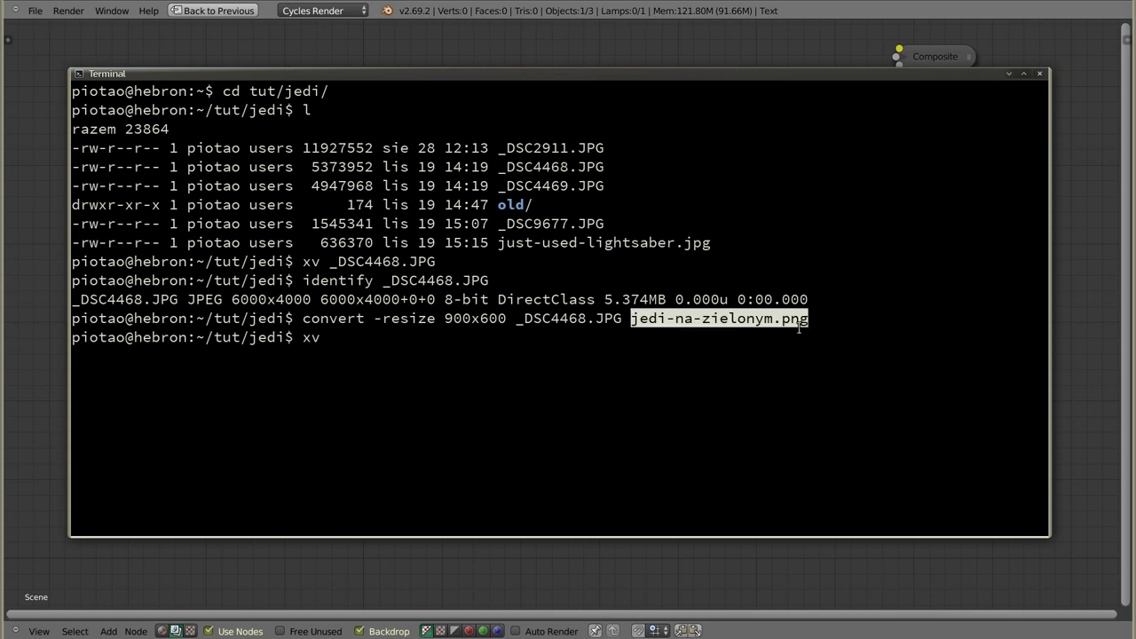
{"action": "middle_click", "coordinate": [777, 348]}
{"action": "key", "text": "Return"}
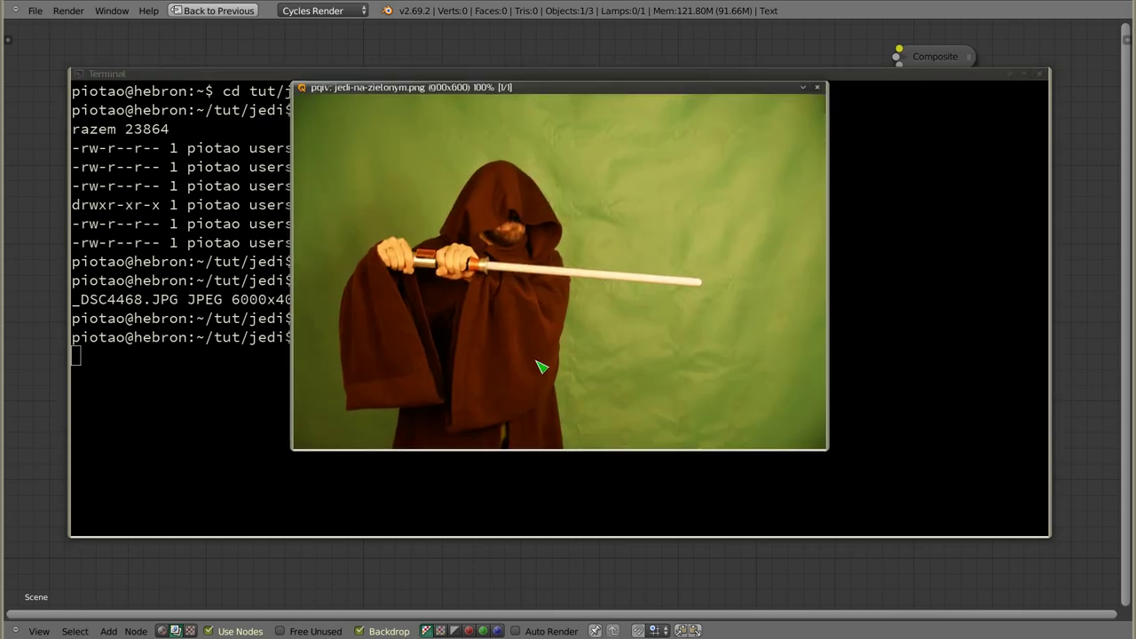
{"action": "key", "text": "q"}
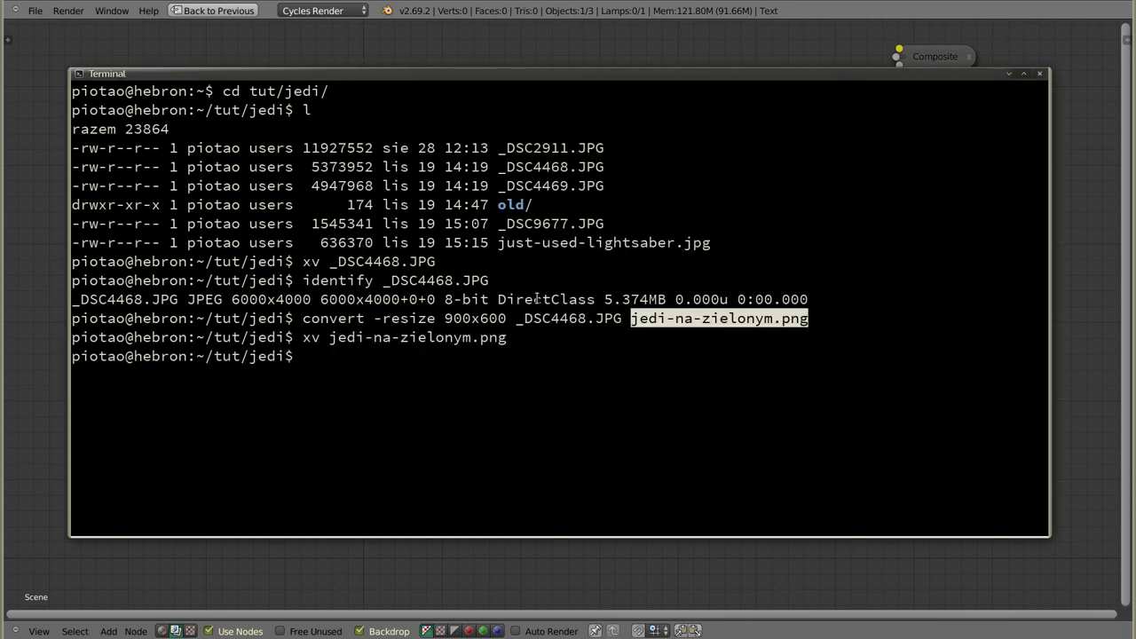
{"action": "left_click", "coordinate": [435, 577]}
Step: Add an Image input node to the compositor canvas
{"action": "key", "text": "shift+a"}
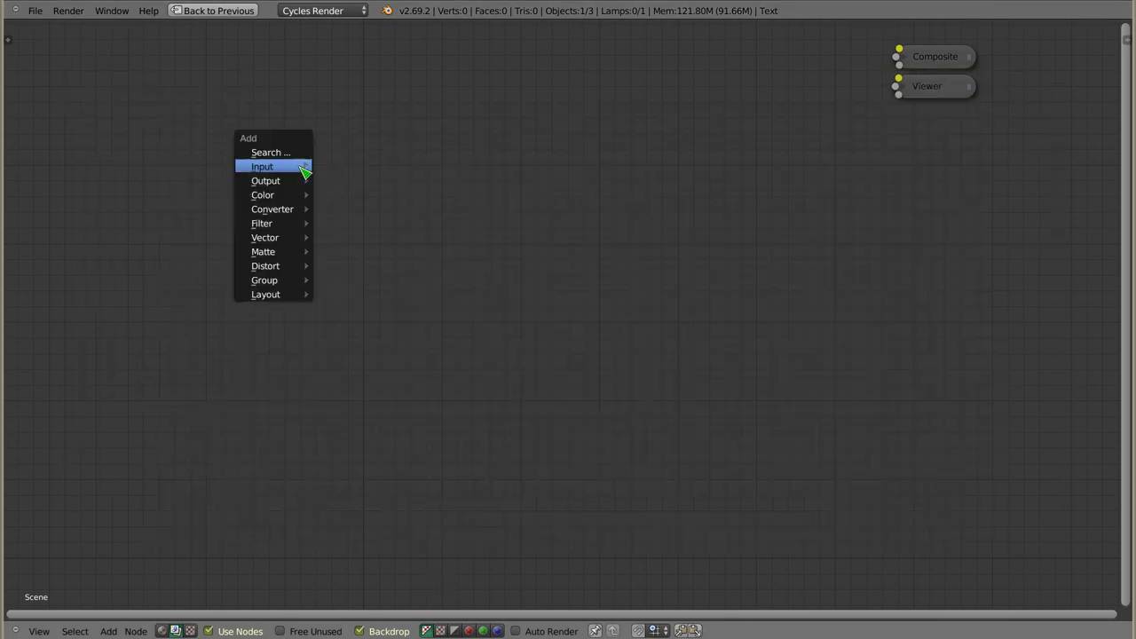
{"action": "mouse_move", "coordinate": [263, 167]}
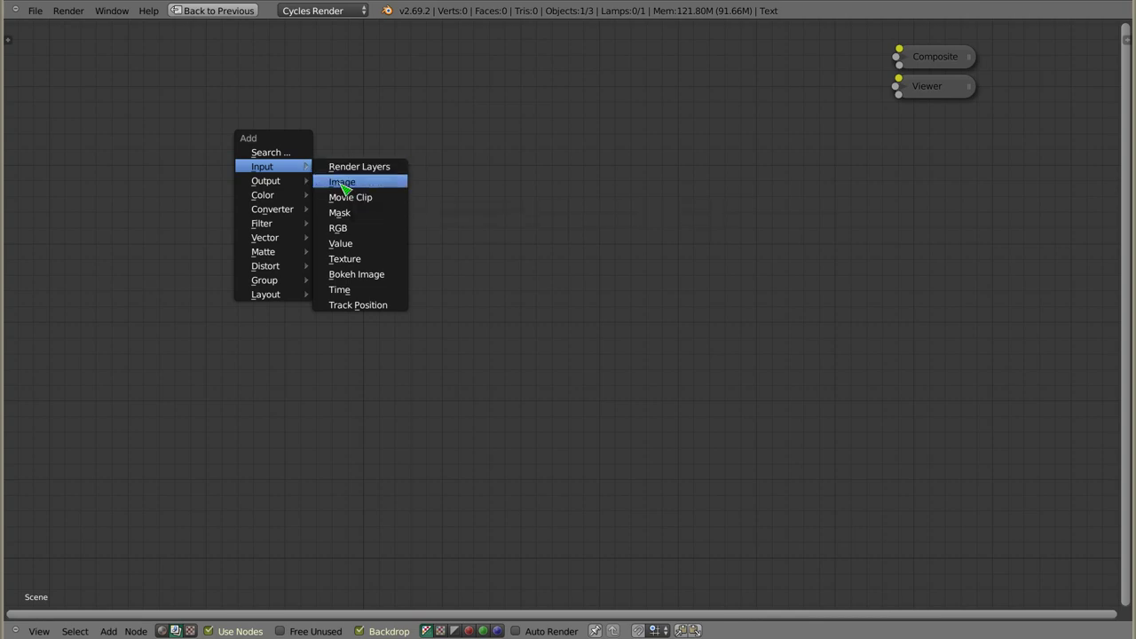
{"action": "left_click", "coordinate": [396, 187]}
{"action": "left_click", "coordinate": [178, 80]}
Step: Load tut/jedi/jedi-na-zielonym.png into the Image node
{"action": "left_click", "coordinate": [254, 252]}
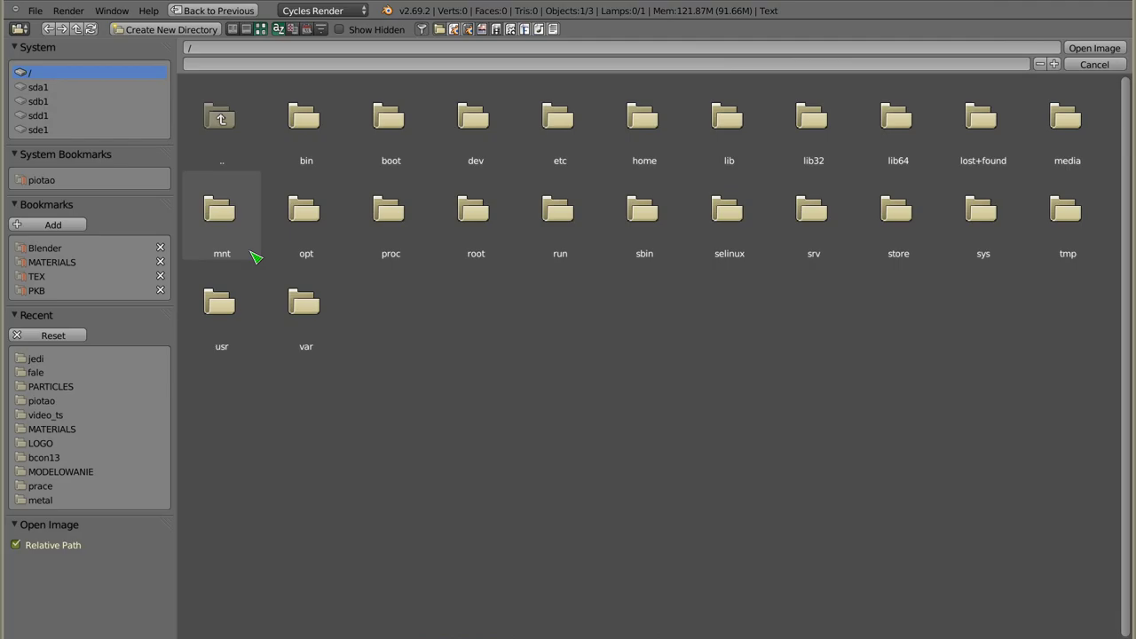
{"action": "left_click", "coordinate": [42, 182]}
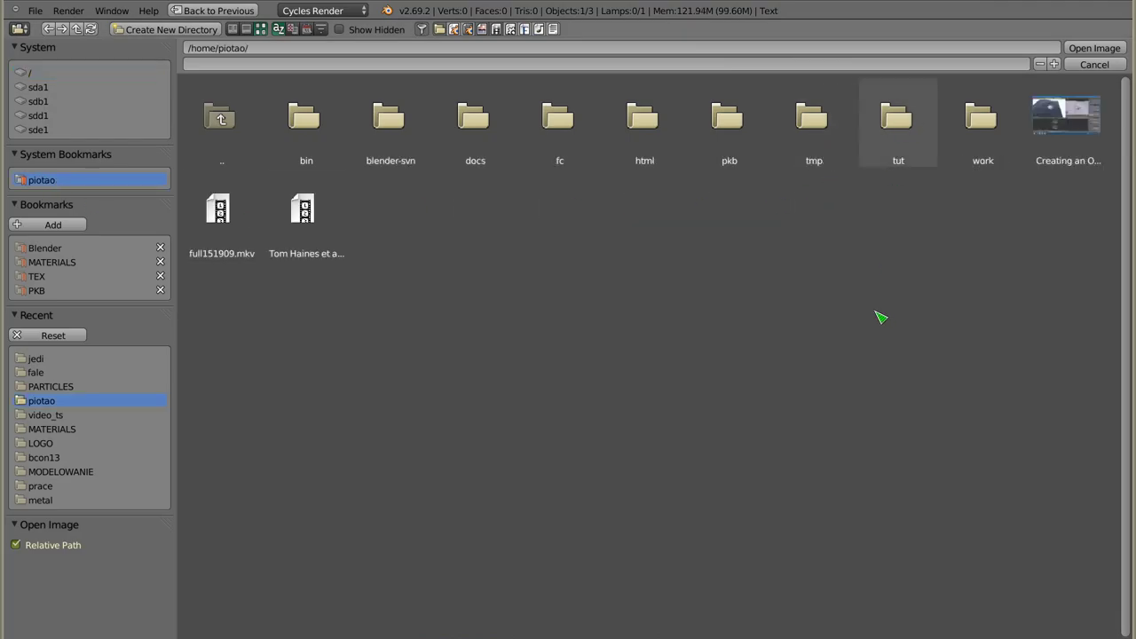
{"action": "left_click", "coordinate": [905, 146]}
{"action": "left_click", "coordinate": [808, 131]}
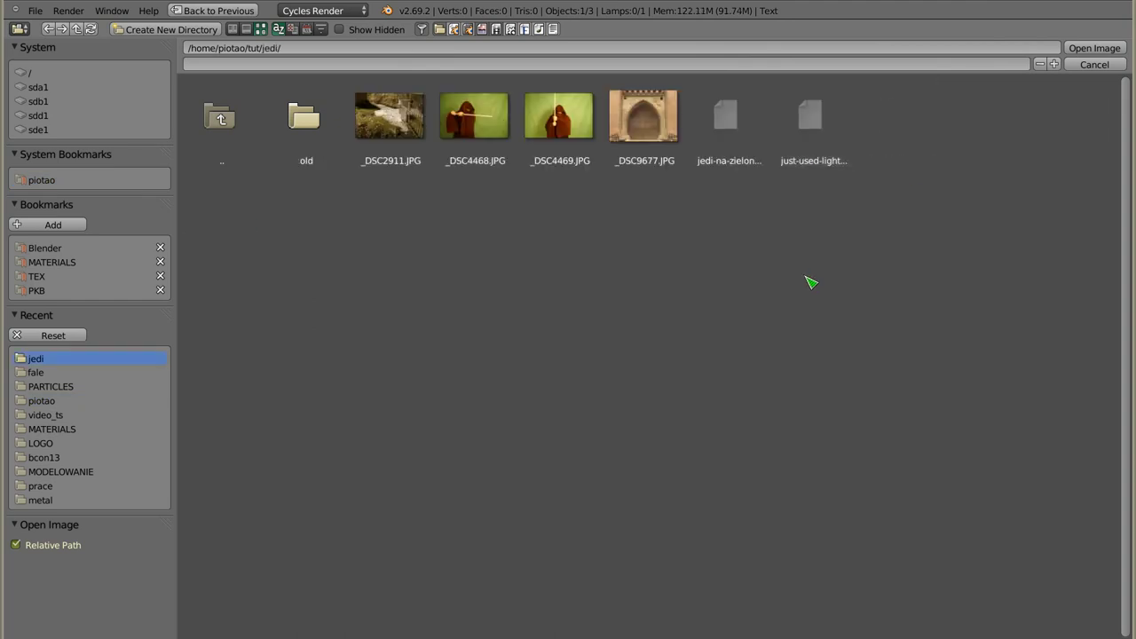
{"action": "left_click", "coordinate": [728, 135]}
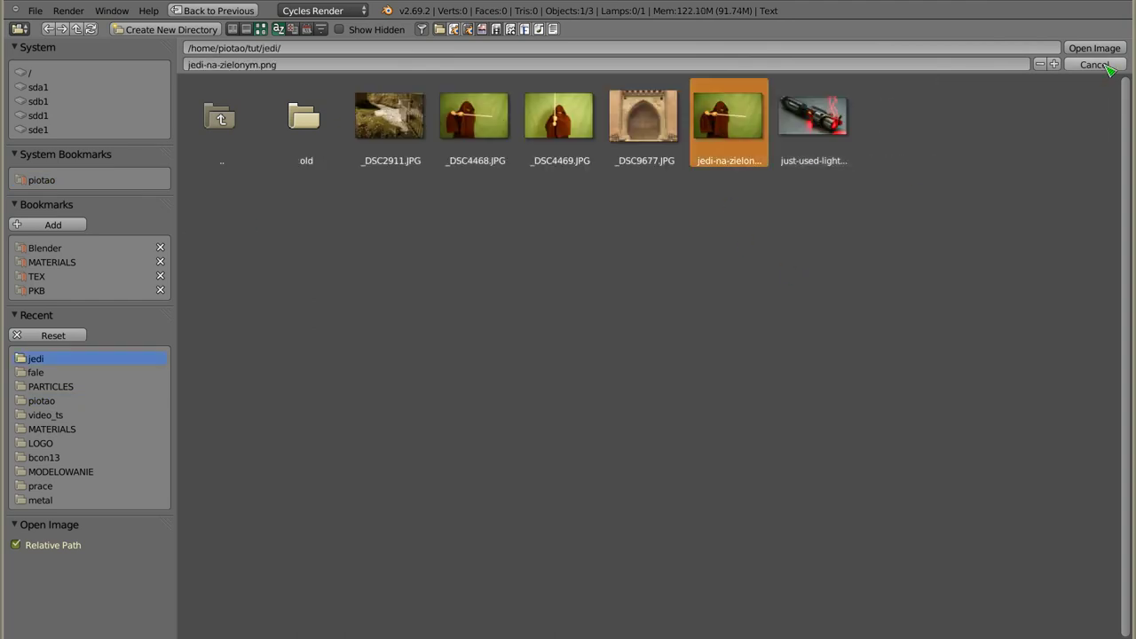
{"action": "left_click", "coordinate": [1099, 49]}
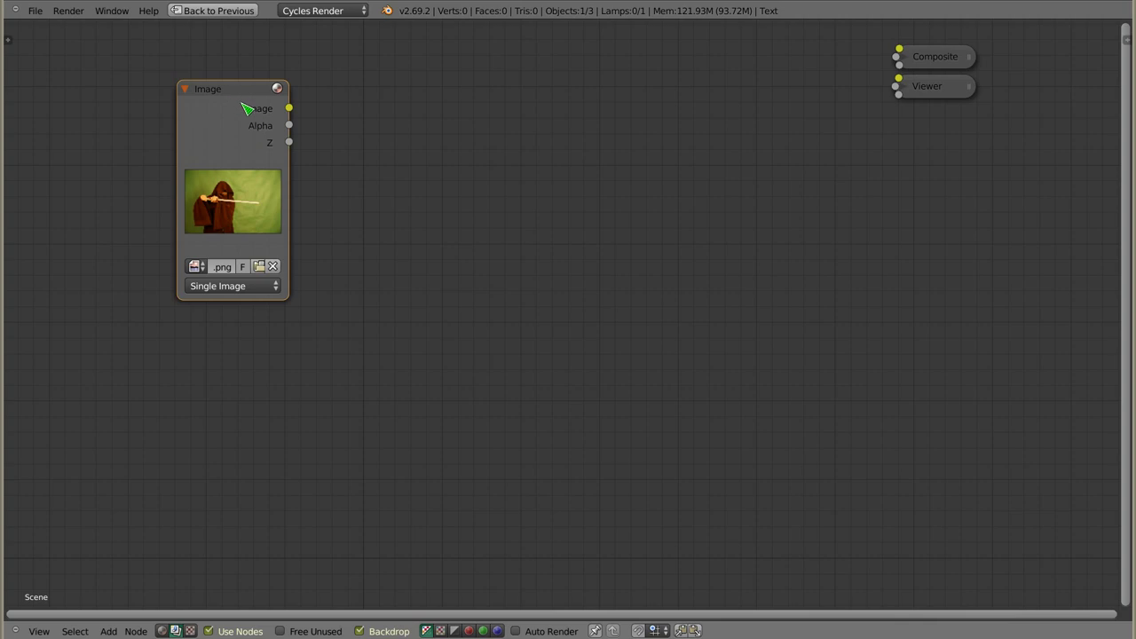
Step: Link the Image node to the Viewer and reposition the green-screen backdrop
{"action": "left_click_drag", "start_coordinate": [244, 106], "coordinate": [151, 89]}
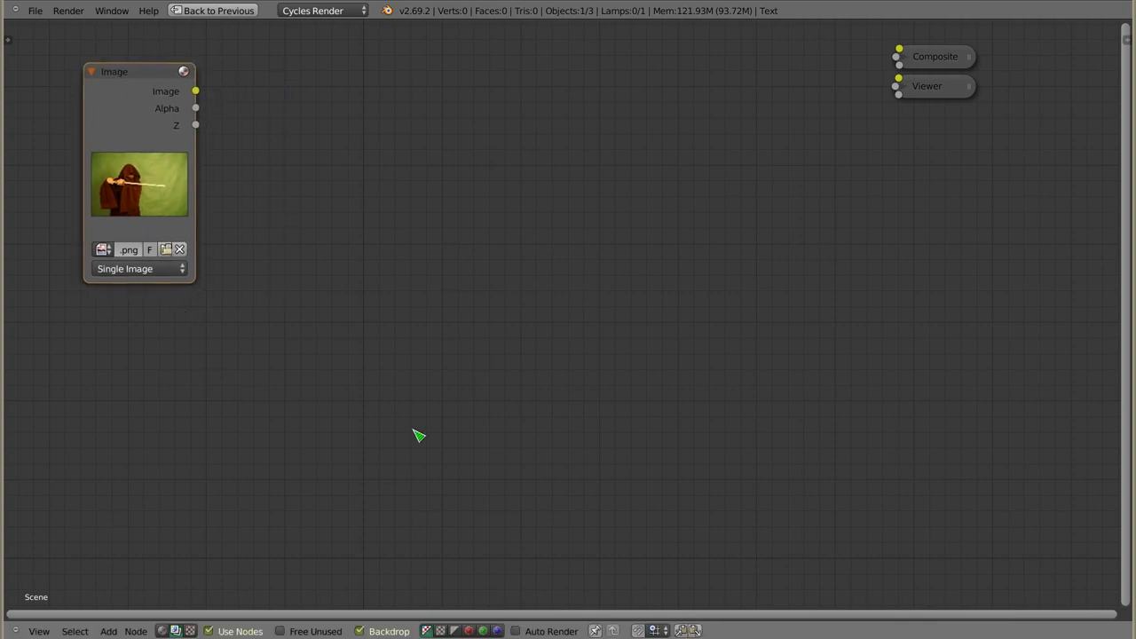
{"action": "left_click", "coordinate": [133, 130], "text": "ctrl+shift"}
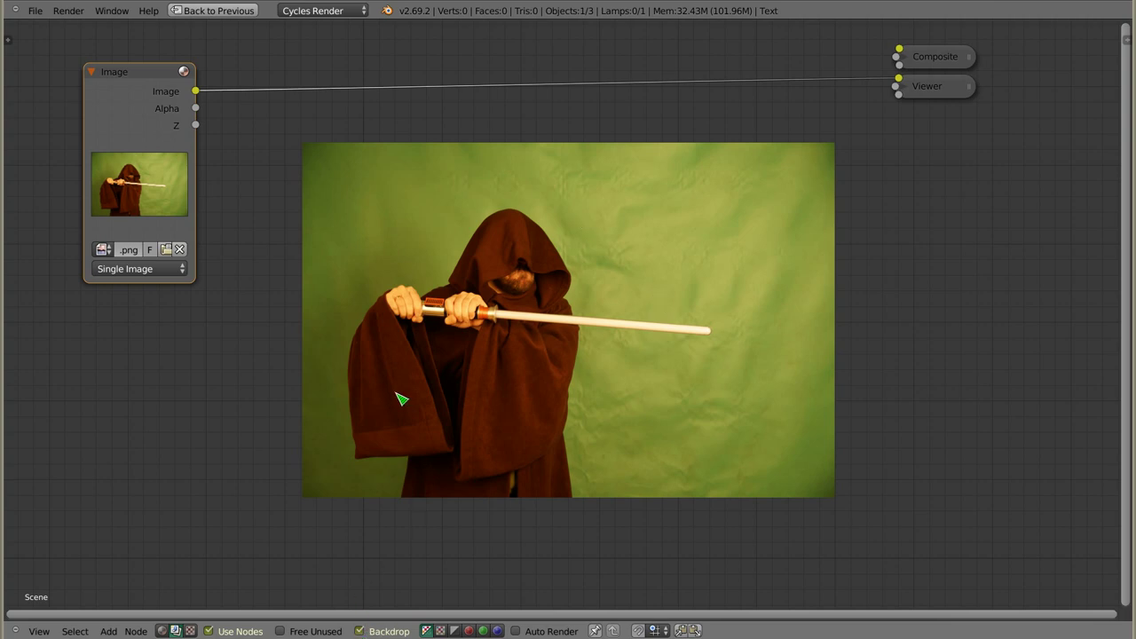
{"action": "middle_click_drag", "start_coordinate": [582, 350], "coordinate": [761, 348], "text": "alt"}
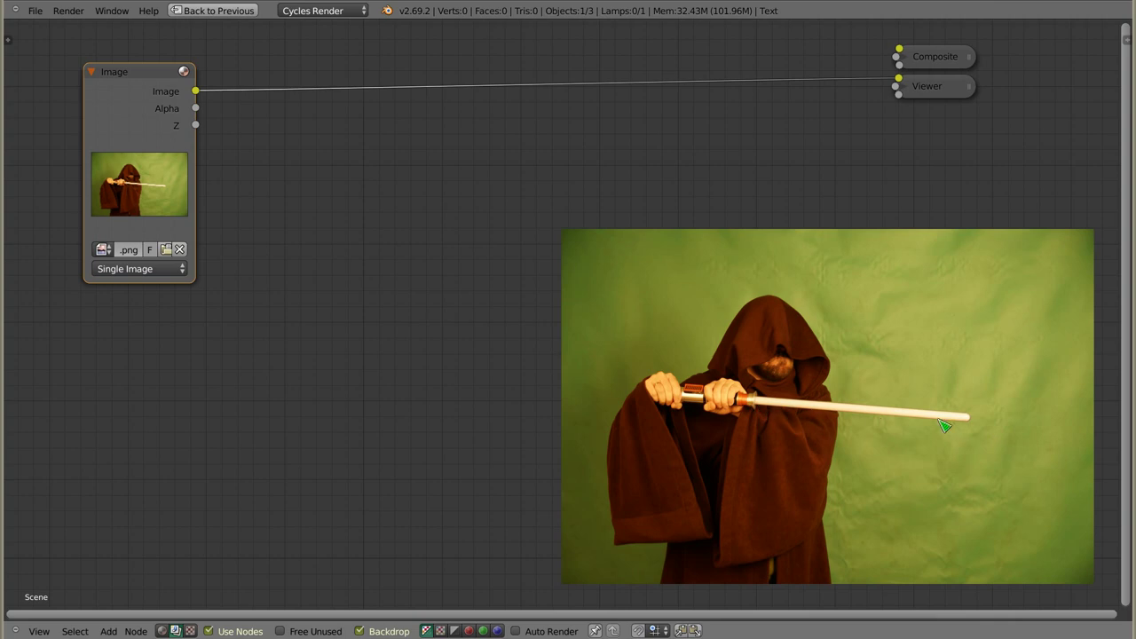
Step: Switch to the Motion Tracking layout and make the clip editor taller
{"action": "left_click", "coordinate": [219, 11]}
{"action": "left_click", "coordinate": [200, 11]}
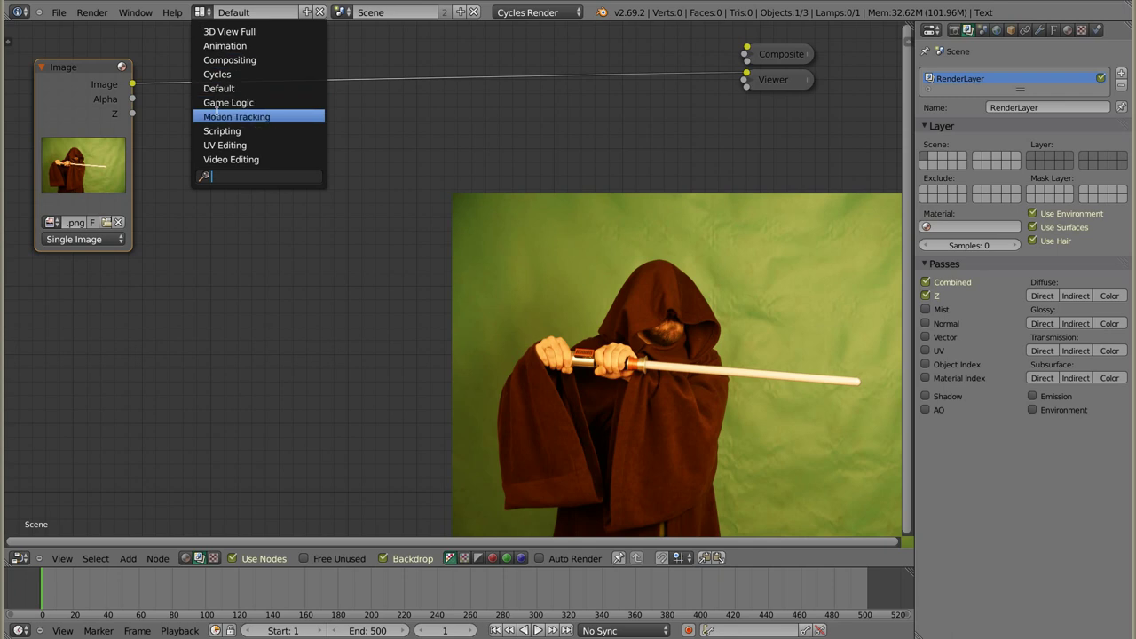
{"action": "left_click", "coordinate": [308, 116]}
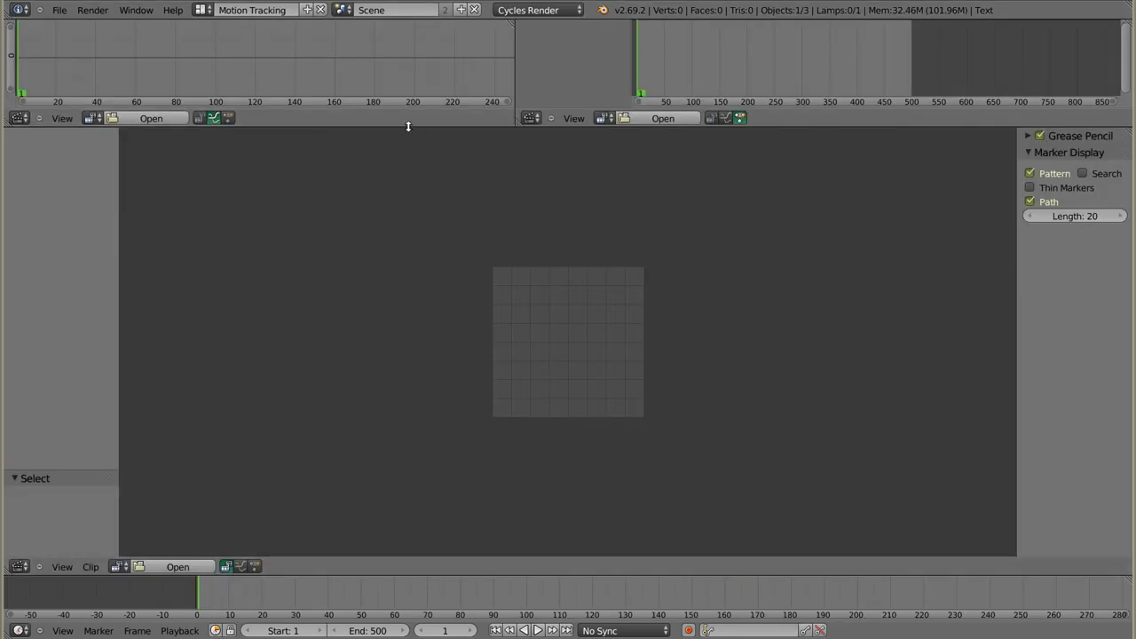
{"action": "left_click_drag", "start_coordinate": [408, 127], "coordinate": [414, 80]}
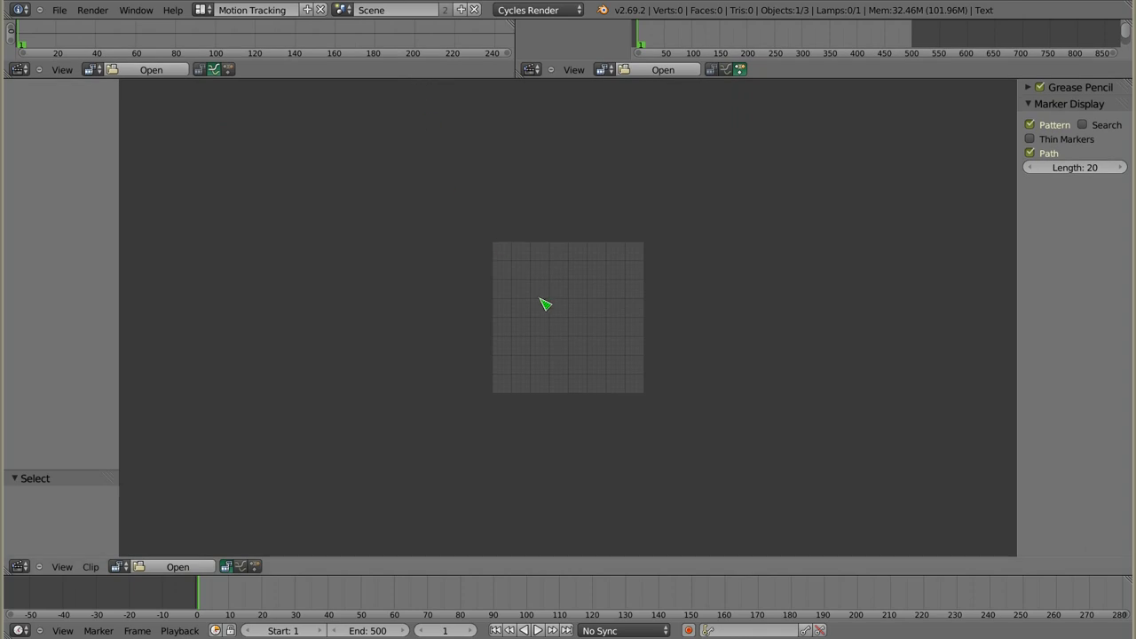
Step: Open jedi-na-zielonym.png from the jedi folder as a clip
{"action": "left_click", "coordinate": [120, 566]}
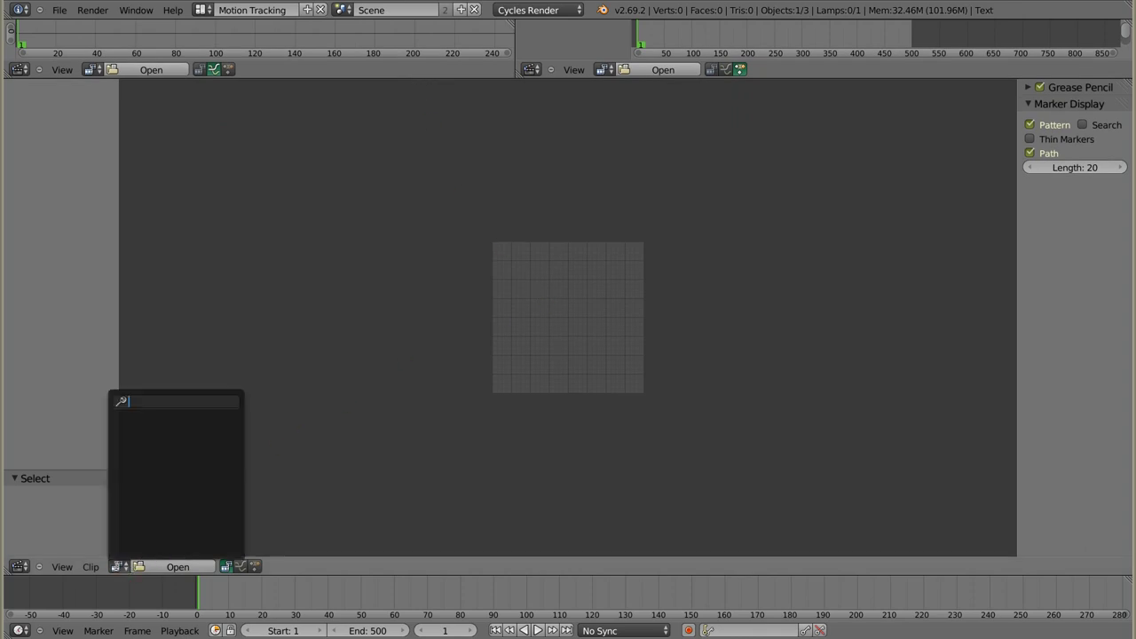
{"action": "left_click", "coordinate": [177, 568]}
{"action": "left_click", "coordinate": [53, 181]}
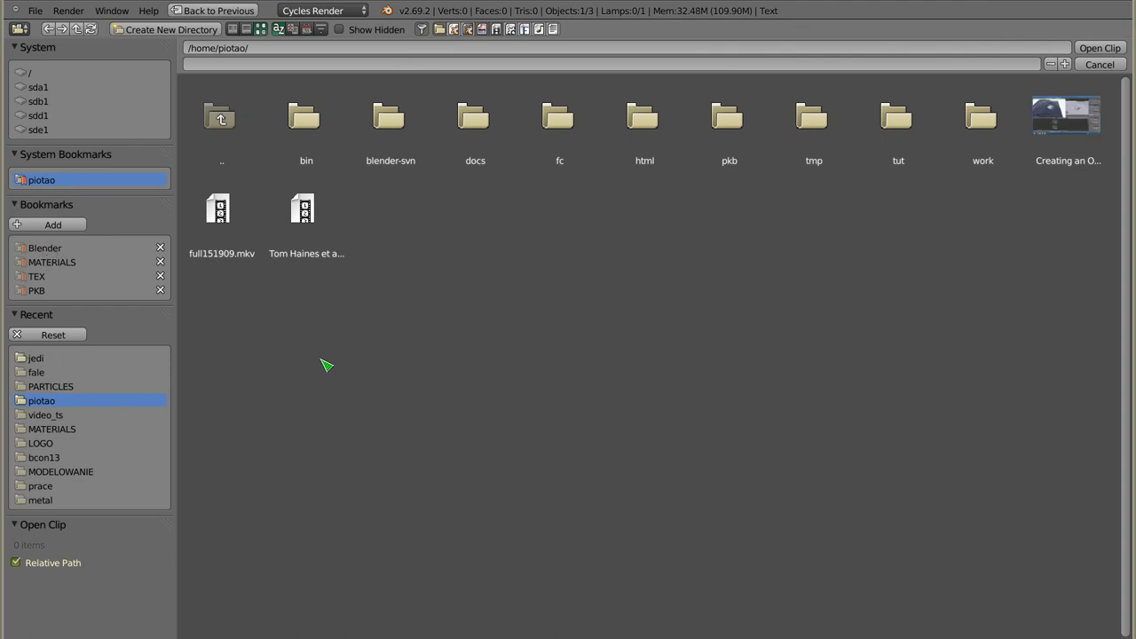
{"action": "left_click", "coordinate": [36, 358]}
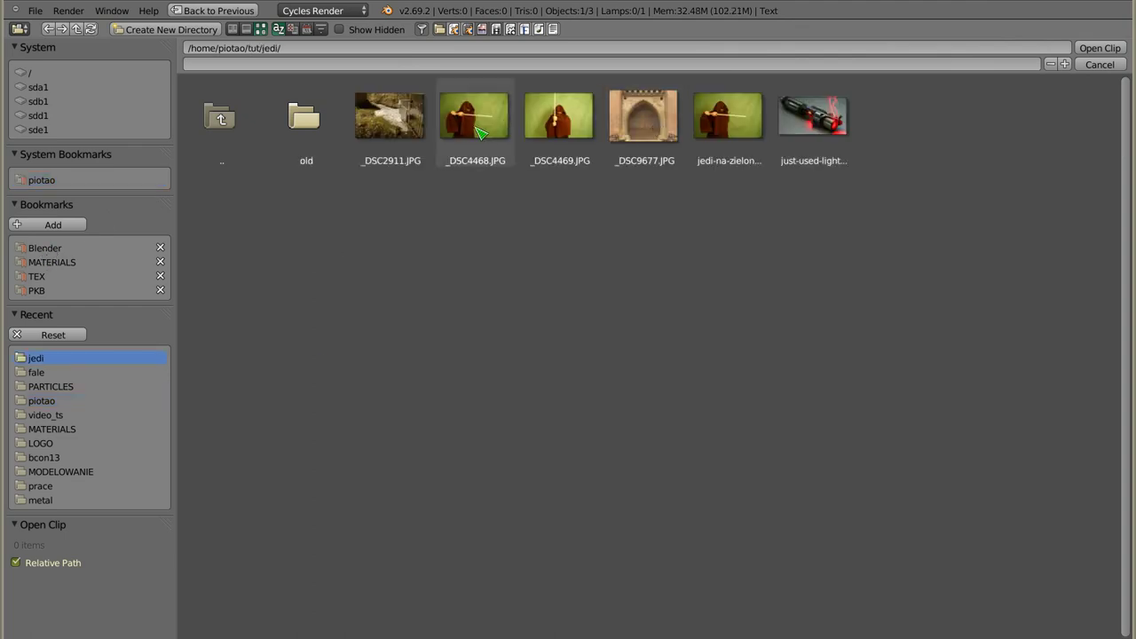
{"action": "left_click", "coordinate": [728, 115]}
{"action": "left_click", "coordinate": [1100, 48]}
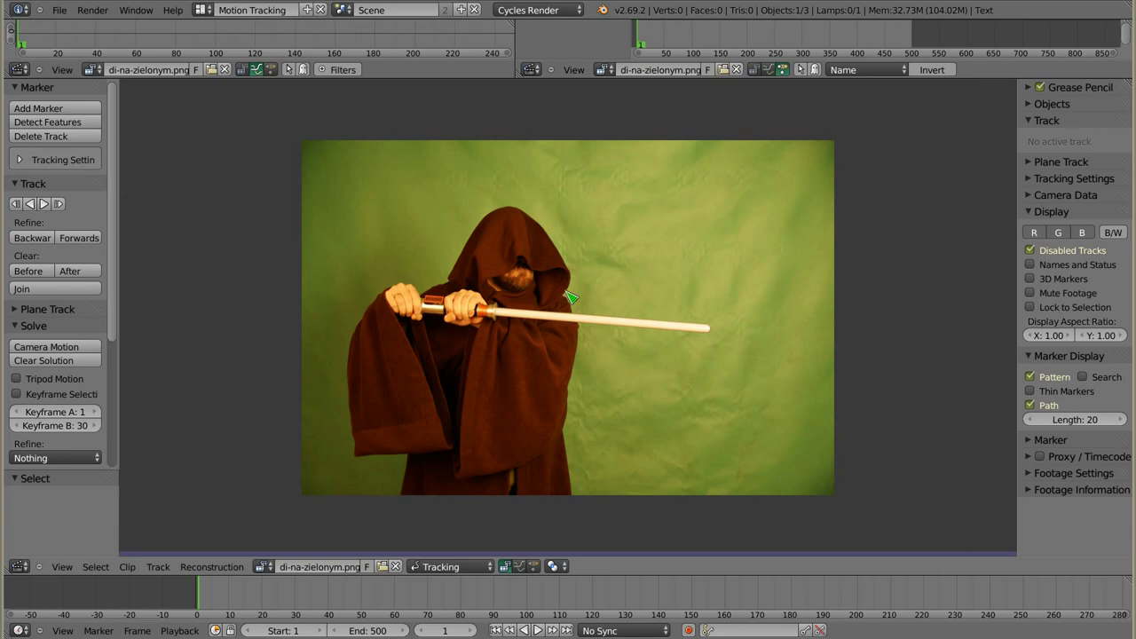
Step: Open the clip editor's Mode dropdown to show the available modes
{"action": "scroll", "coordinate": [535, 321], "scroll_direction": "up", "scroll_amount": 1}
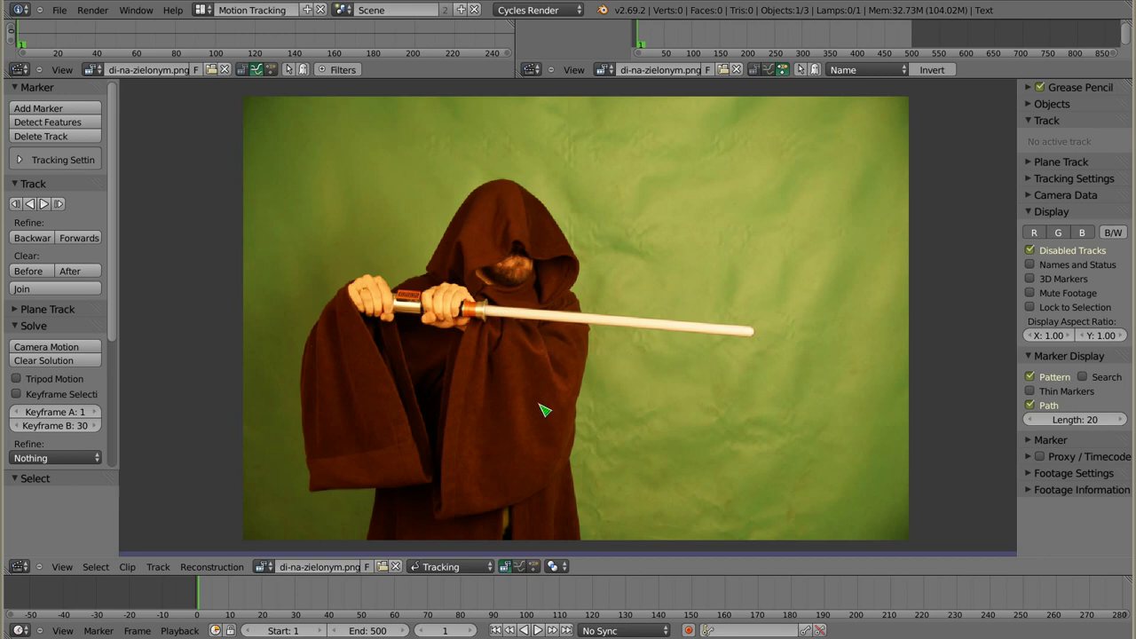
{"action": "left_click", "coordinate": [481, 573]}
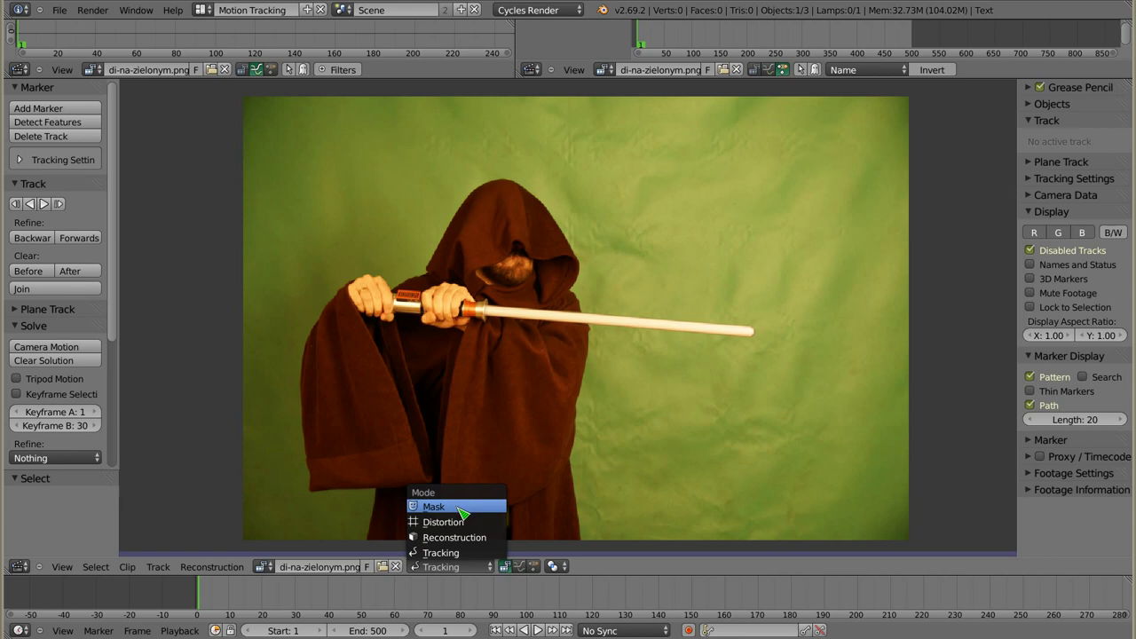
Step: In Mask mode, create a new mask named Mask with layer MaskLayer, and put a first point on the hood
{"action": "left_click", "coordinate": [462, 511]}
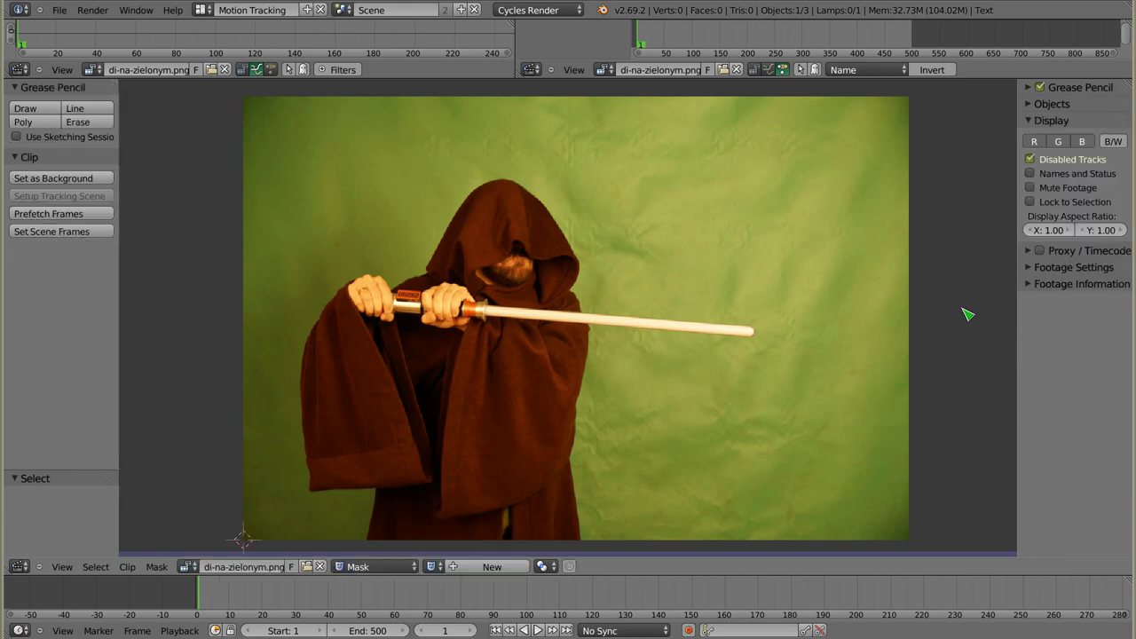
{"action": "left_click_drag", "start_coordinate": [1017, 308], "coordinate": [975, 316]}
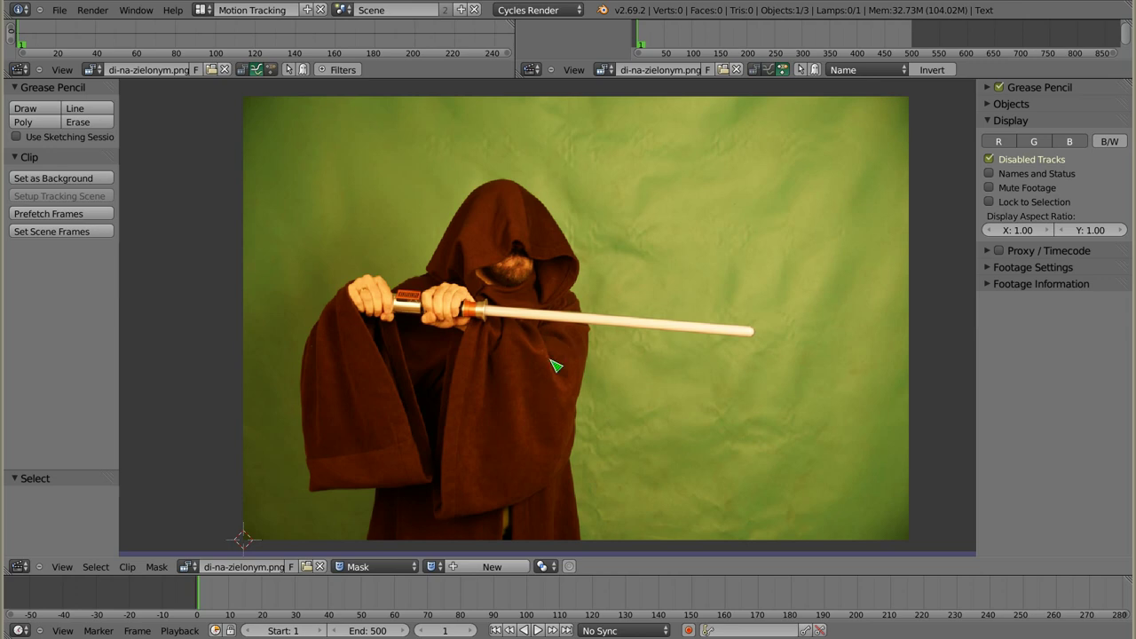
{"action": "left_click", "coordinate": [498, 570]}
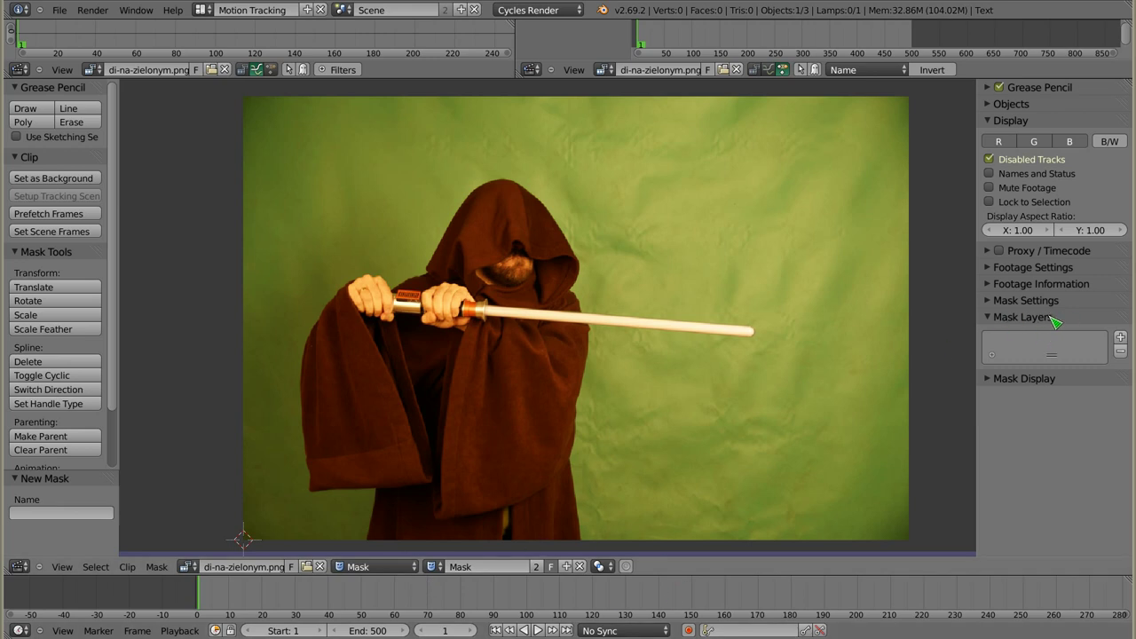
{"action": "left_click", "coordinate": [1121, 338]}
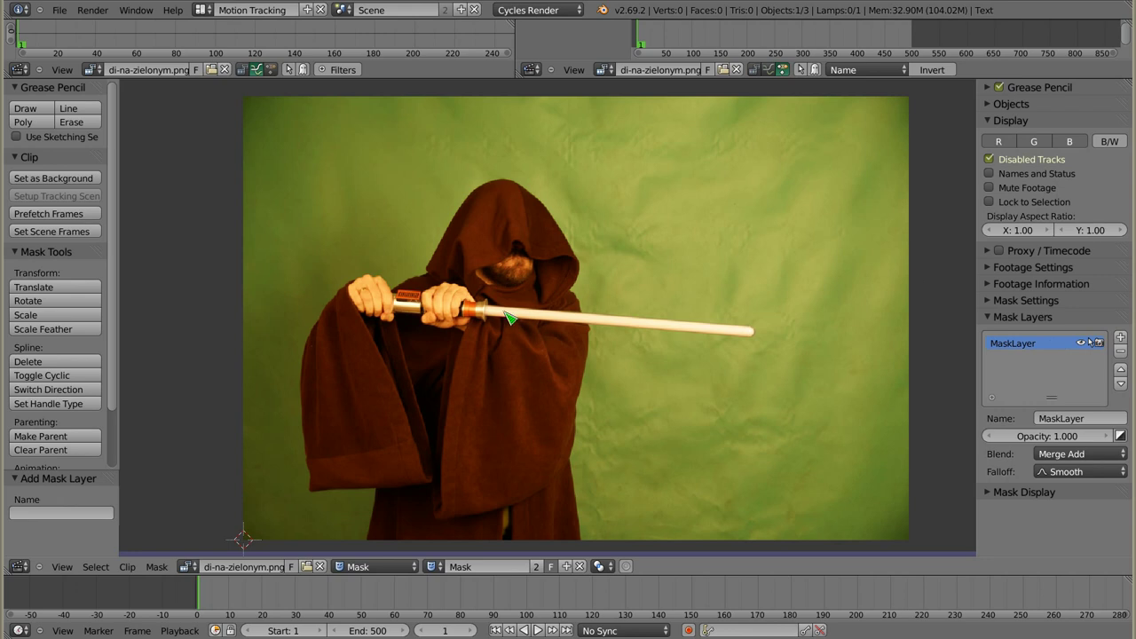
{"action": "left_click", "coordinate": [542, 225], "text": "ctrl"}
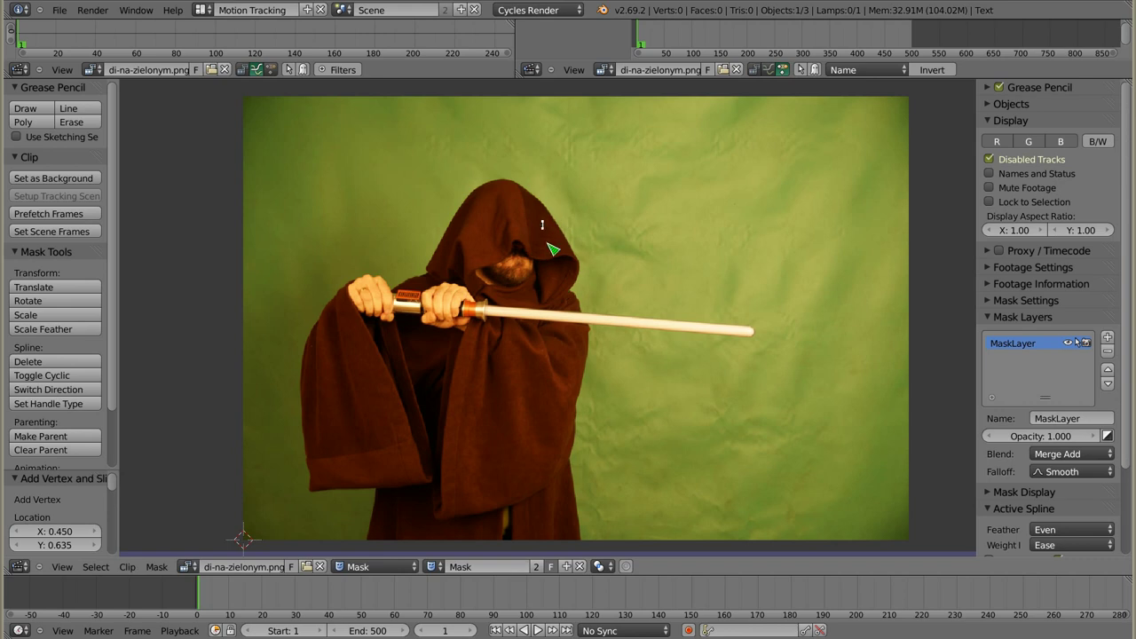
Step: Move the first mask point lower on the hood and try scaling its handles
{"action": "scroll", "coordinate": [552, 245], "scroll_direction": "up", "scroll_amount": 5}
{"action": "middle_click_drag", "start_coordinate": [548, 267], "coordinate": [550, 231]}
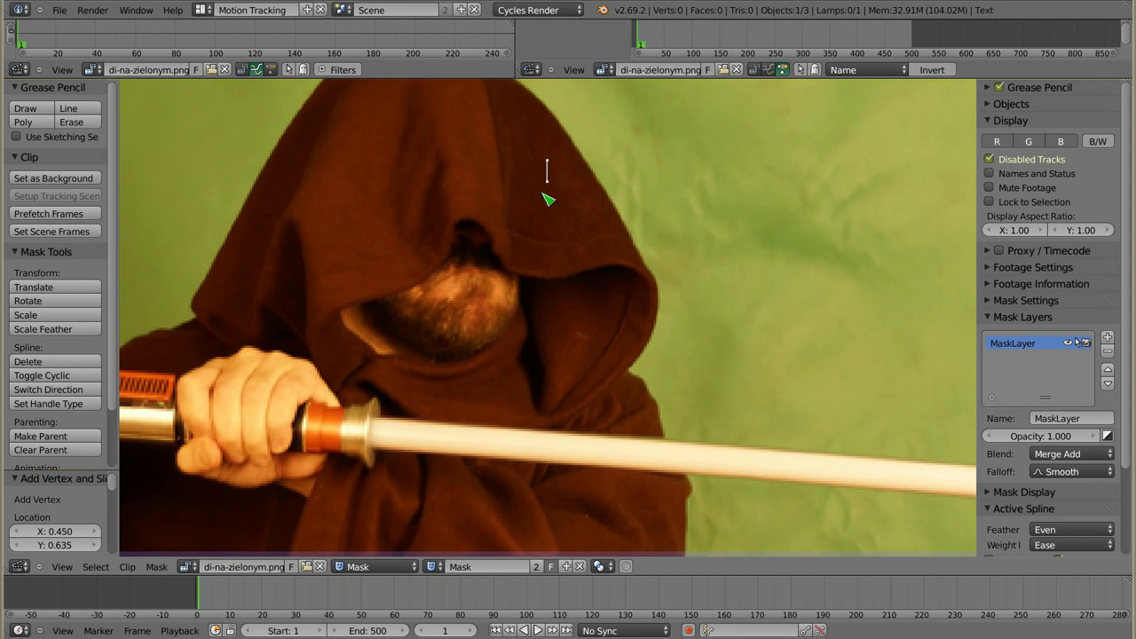
{"action": "key", "text": "g"}
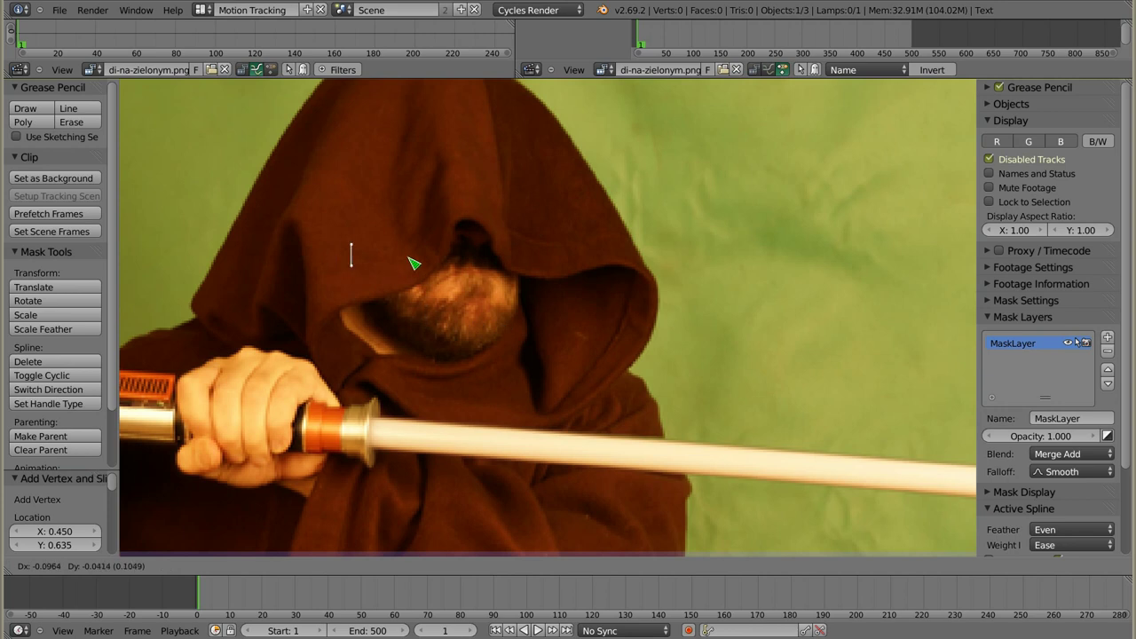
{"action": "left_click", "coordinate": [413, 273]}
{"action": "key", "text": "s"}
{"action": "key", "text": "Escape"}
{"action": "key", "text": "s"}
{"action": "key", "text": "Escape"}
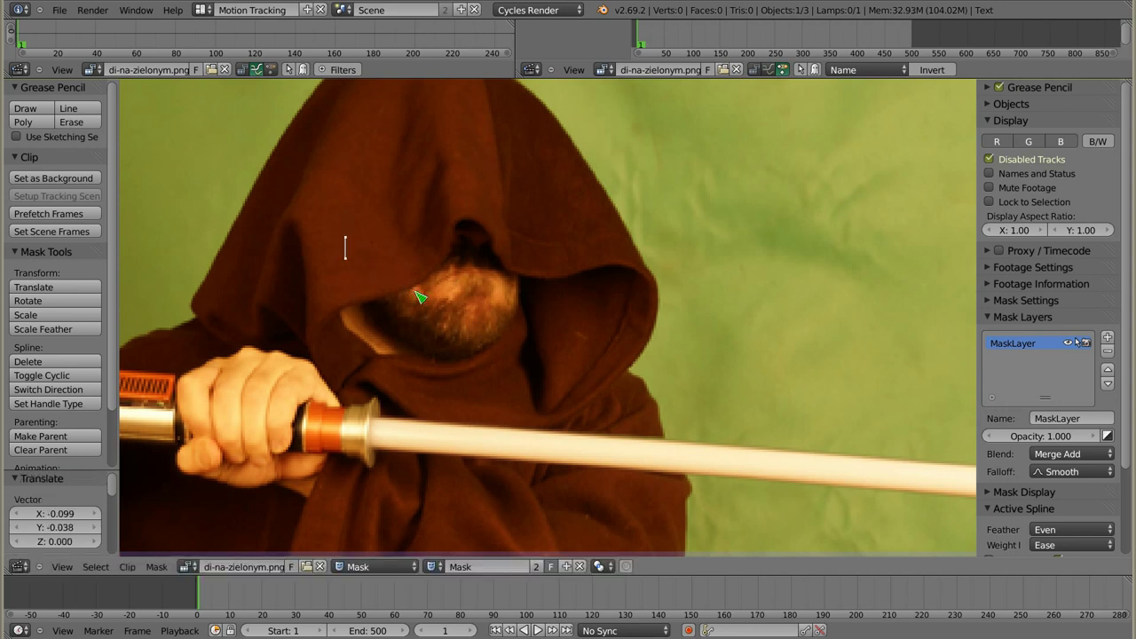
Step: Add trial mask points outlining the area around the face
{"action": "left_click", "coordinate": [324, 281], "text": "ctrl"}
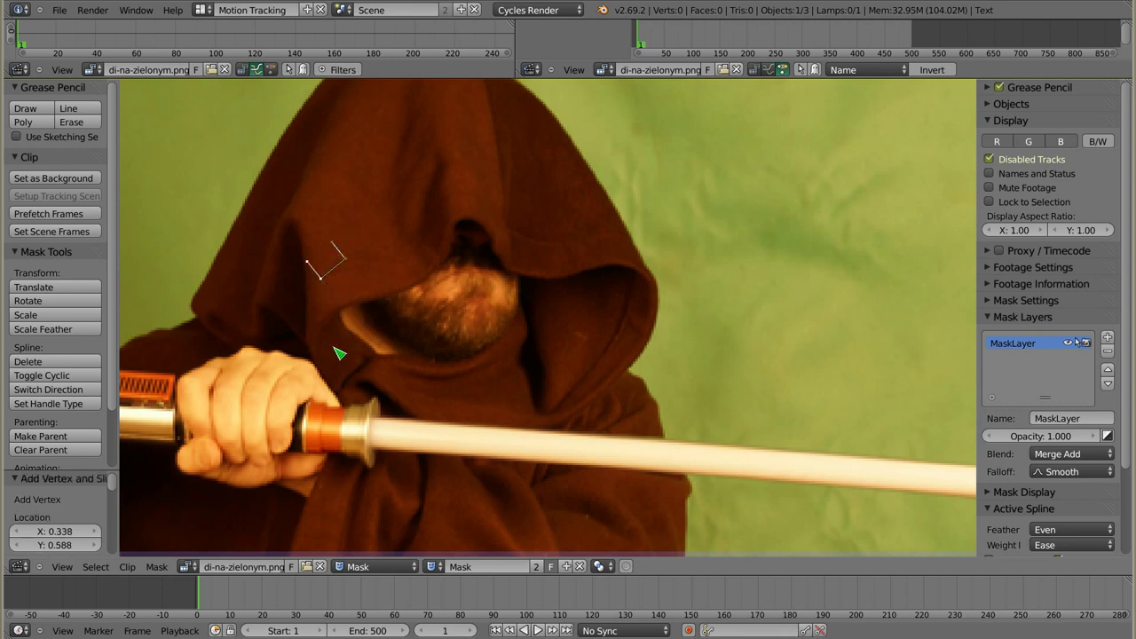
{"action": "left_click", "coordinate": [353, 344], "text": "ctrl"}
{"action": "left_click", "coordinate": [392, 287], "text": "ctrl"}
{"action": "left_click", "coordinate": [389, 227], "text": "ctrl"}
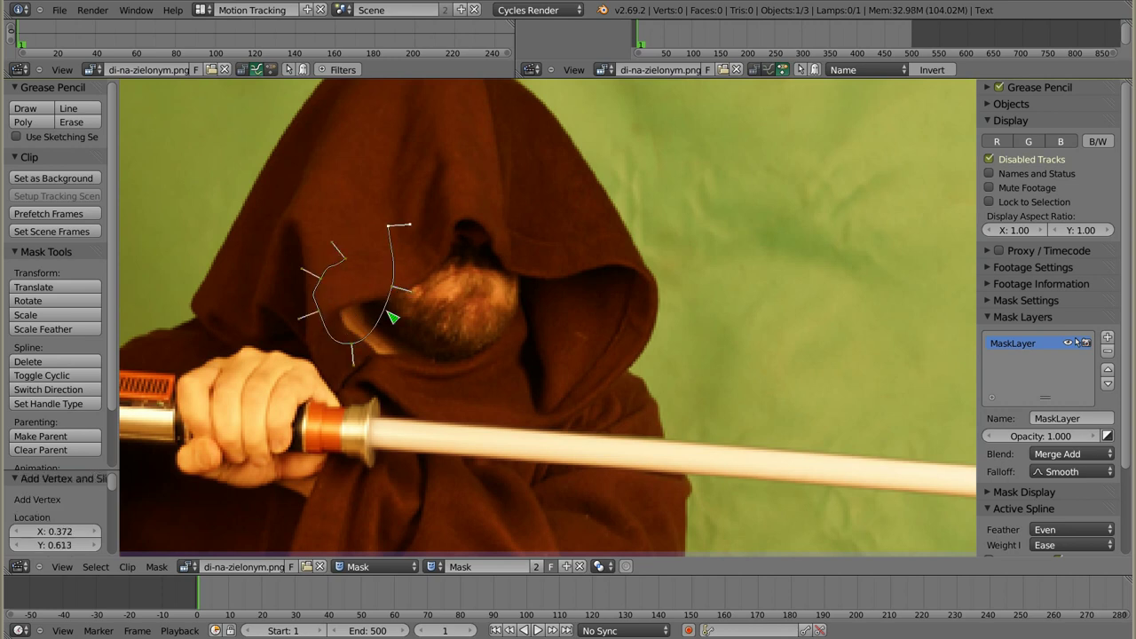
{"action": "left_click", "coordinate": [381, 227], "text": "ctrl"}
{"action": "scroll", "coordinate": [383, 238], "scroll_direction": "up", "scroll_amount": 2}
{"action": "scroll", "coordinate": [409, 208], "scroll_direction": "up", "scroll_amount": 3}
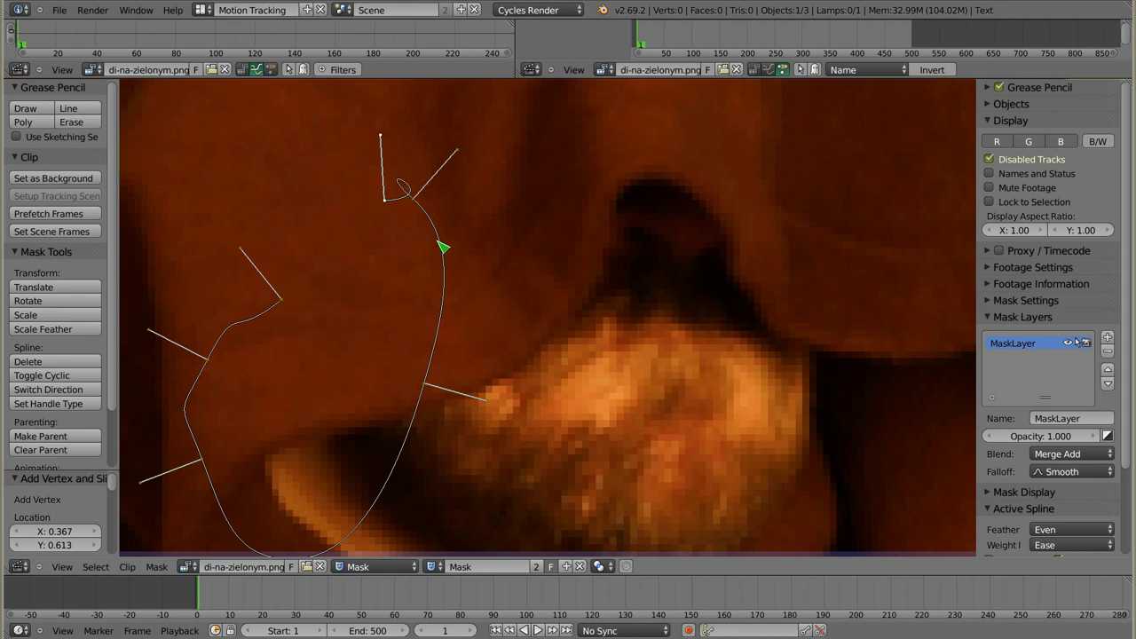
Step: Shrink the selected outline point's handles and move it up and left
{"action": "key", "text": "s"}
{"action": "left_click", "coordinate": [466, 235]}
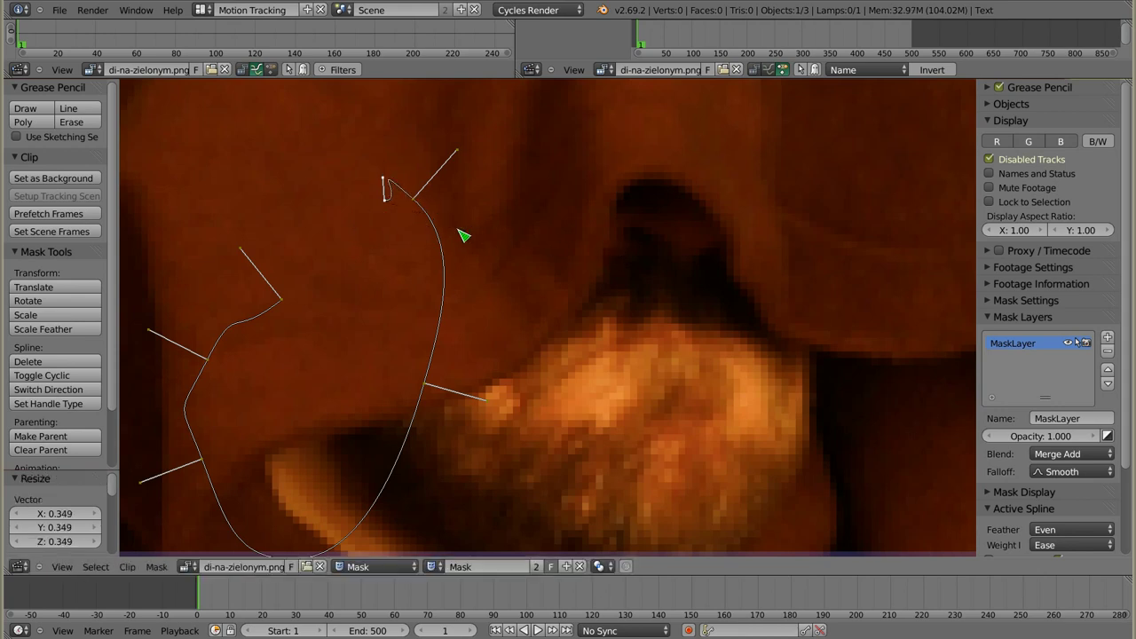
{"action": "key", "text": "s"}
{"action": "left_click", "coordinate": [488, 265]}
{"action": "key", "text": "g"}
{"action": "left_click", "coordinate": [483, 301]}
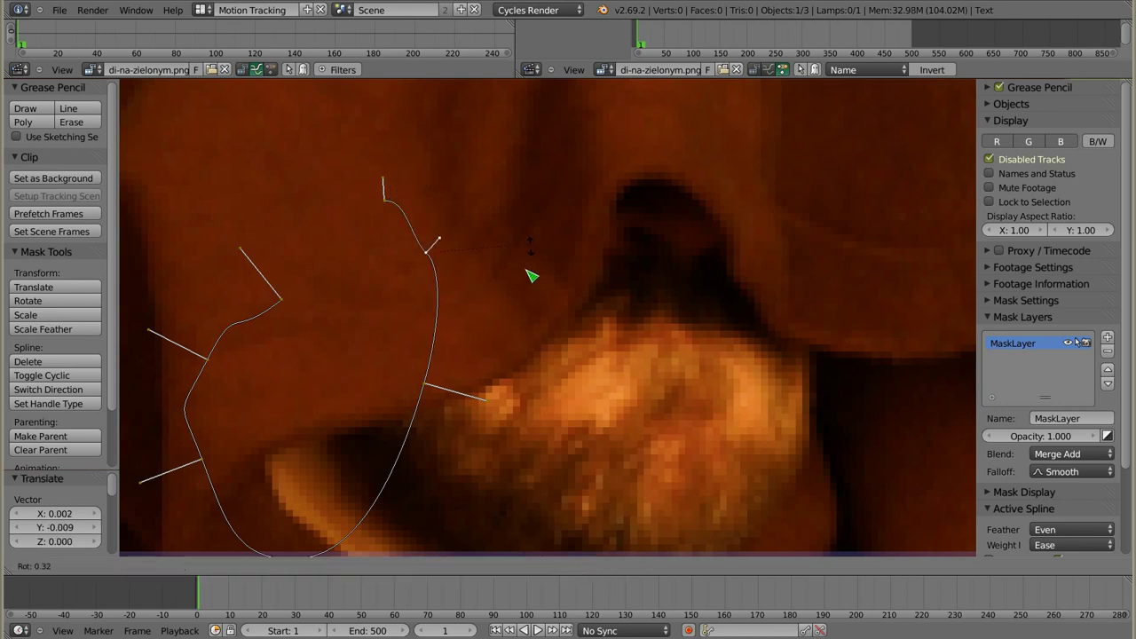
Step: Rotate and shrink the outline points' handles and move the lower point up
{"action": "key", "text": "r"}
{"action": "left_click", "coordinate": [522, 364]}
{"action": "key", "text": "g"}
{"action": "left_click", "coordinate": [518, 310]}
{"action": "right_click", "coordinate": [428, 256]}
{"action": "key", "text": "r"}
{"action": "left_click", "coordinate": [489, 230]}
{"action": "key", "text": "s"}
{"action": "left_click", "coordinate": [457, 269]}
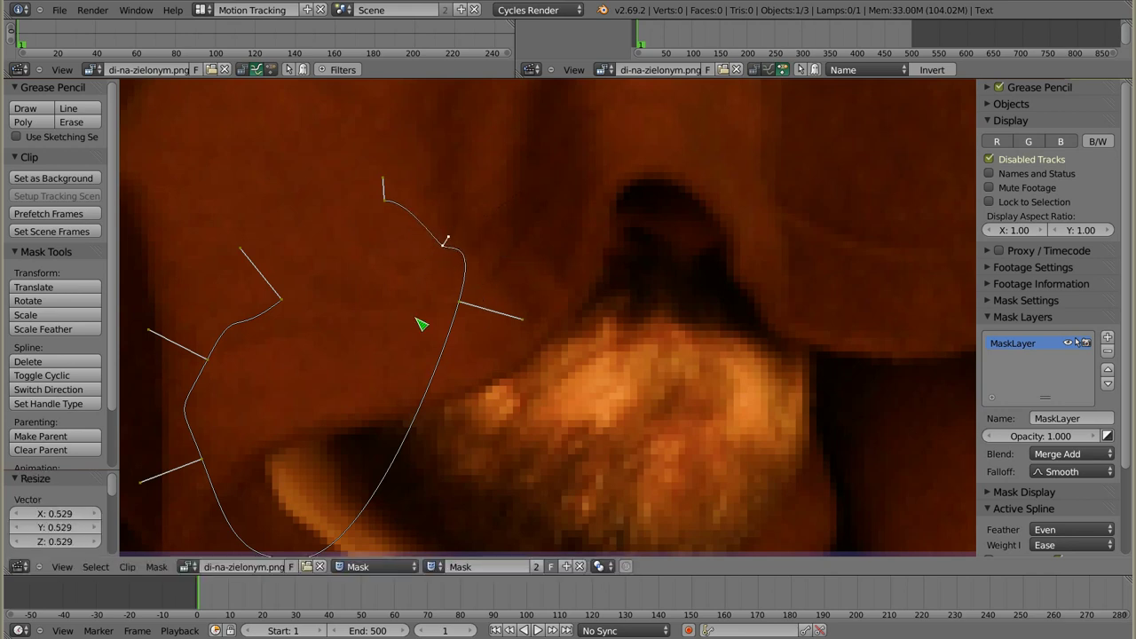
{"action": "scroll", "coordinate": [422, 325], "scroll_direction": "down", "scroll_amount": 3}
{"action": "scroll", "coordinate": [421, 356], "scroll_direction": "down", "scroll_amount": 2}
Step: Select all trial outline points and delete them
{"action": "key", "text": "a"}
{"action": "key", "text": "x"}
{"action": "left_click", "coordinate": [408, 267]}
Step: Place two mask points at the saber guard, fitting the first onto the guard edge
{"action": "scroll", "coordinate": [439, 364], "scroll_direction": "down", "scroll_amount": 5, "text": "ctrl"}
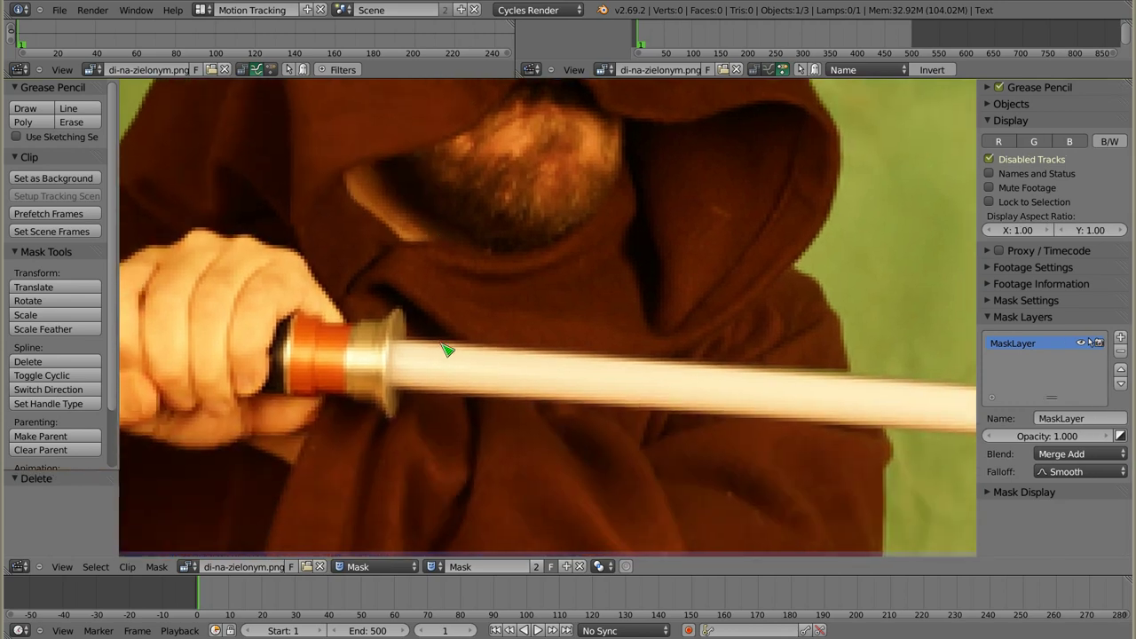
{"action": "left_click", "coordinate": [423, 322], "text": "ctrl"}
{"action": "scroll", "coordinate": [423, 360], "scroll_direction": "up", "scroll_amount": 2}
{"action": "left_click_drag", "start_coordinate": [402, 346], "coordinate": [367, 365]}
{"action": "key", "text": "r"}
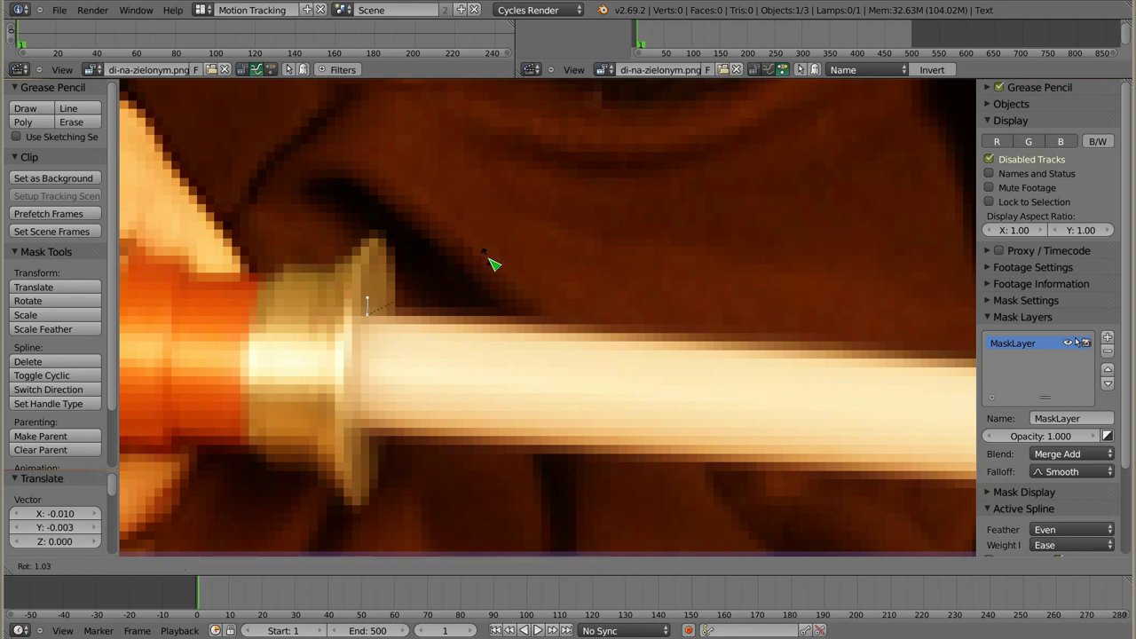
{"action": "left_click", "coordinate": [488, 257]}
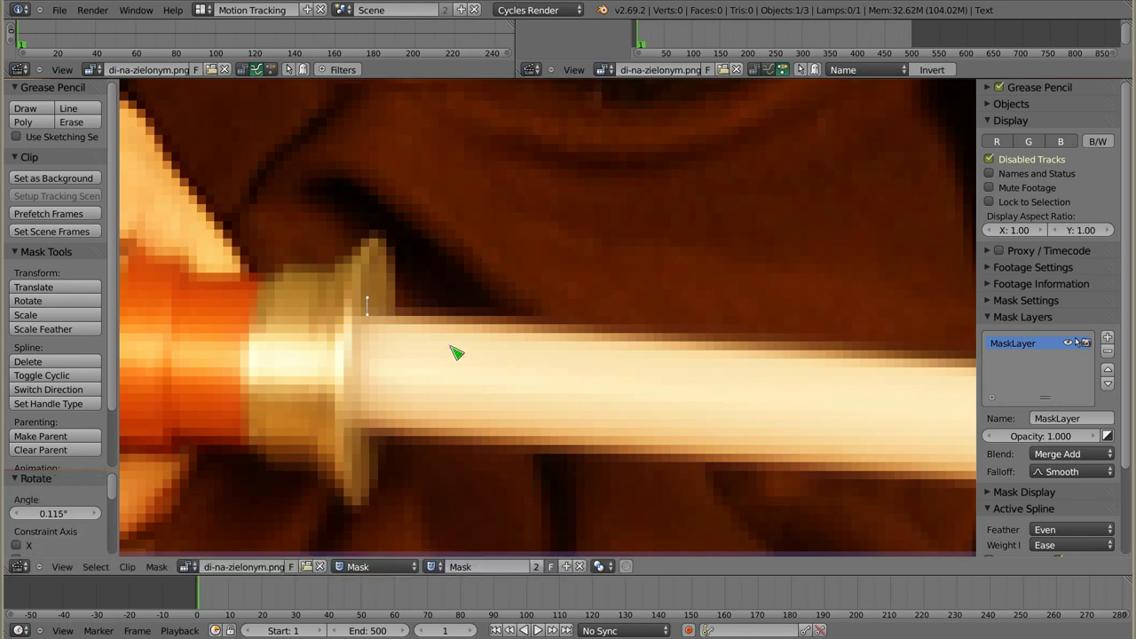
{"action": "left_click", "coordinate": [373, 444], "text": "ctrl"}
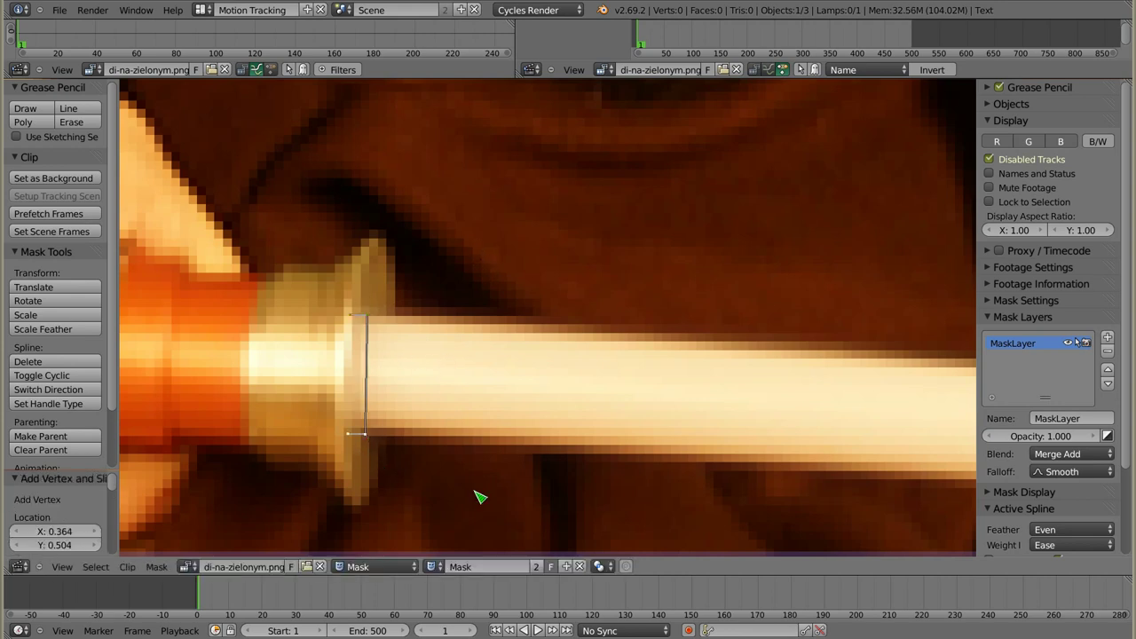
Step: Add mask points at the saber tip and just past it, curving upward
{"action": "scroll", "coordinate": [555, 468], "scroll_direction": "down", "scroll_amount": 2}
{"action": "scroll", "coordinate": [555, 468], "scroll_direction": "down", "scroll_amount": 3}
{"action": "scroll", "coordinate": [577, 322], "scroll_direction": "up", "scroll_amount": 2}
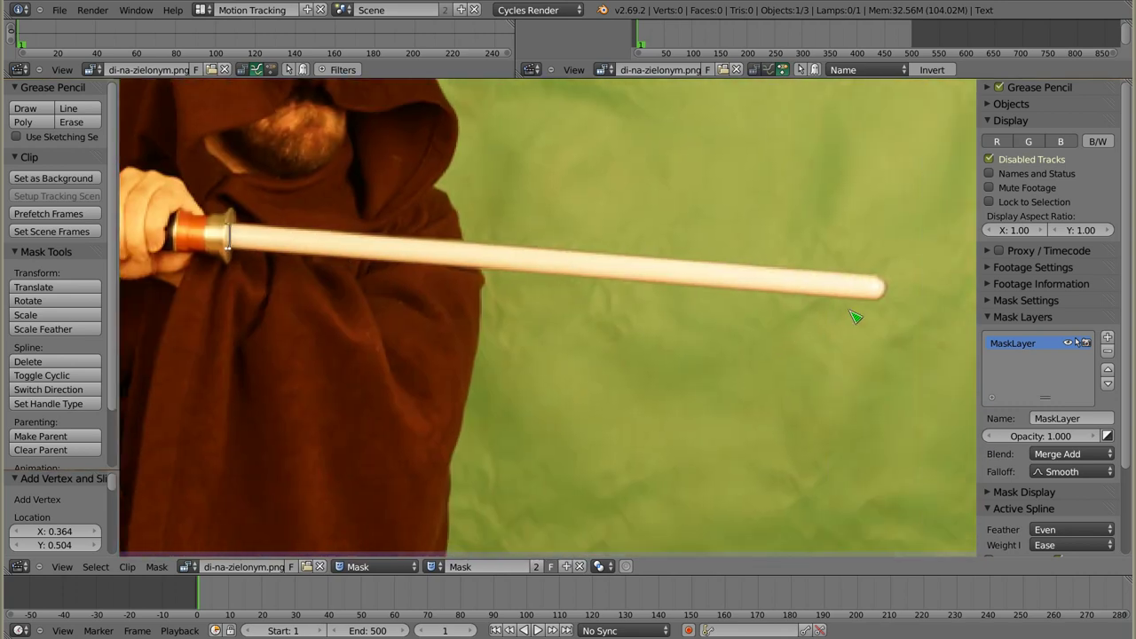
{"action": "left_click", "coordinate": [880, 304], "text": "ctrl"}
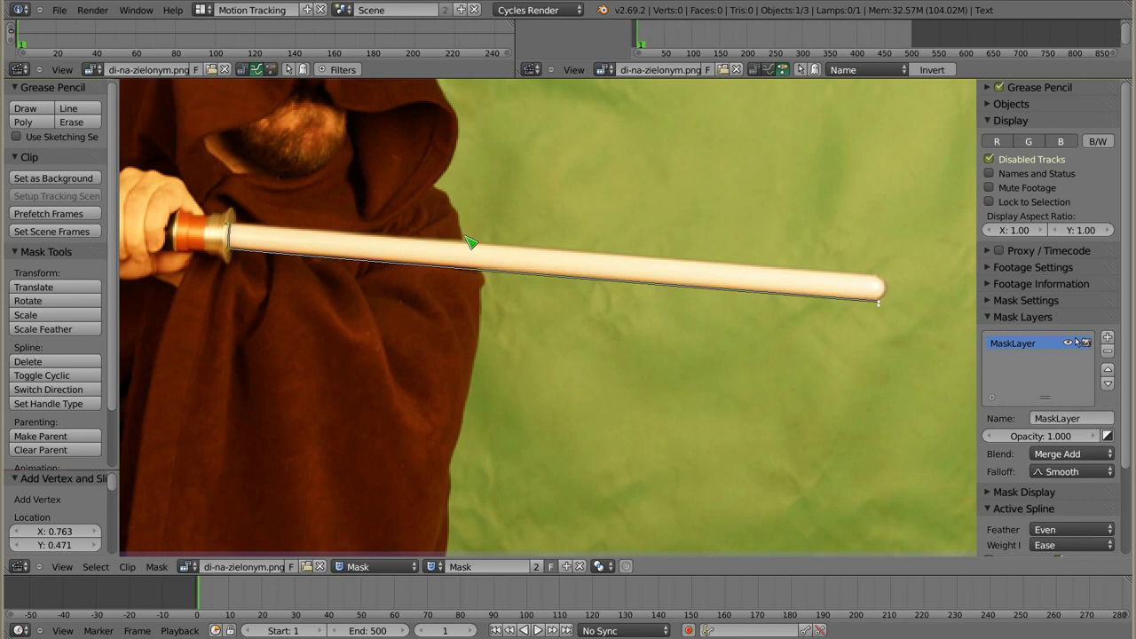
{"action": "middle_click_drag", "start_coordinate": [852, 343], "coordinate": [375, 322]}
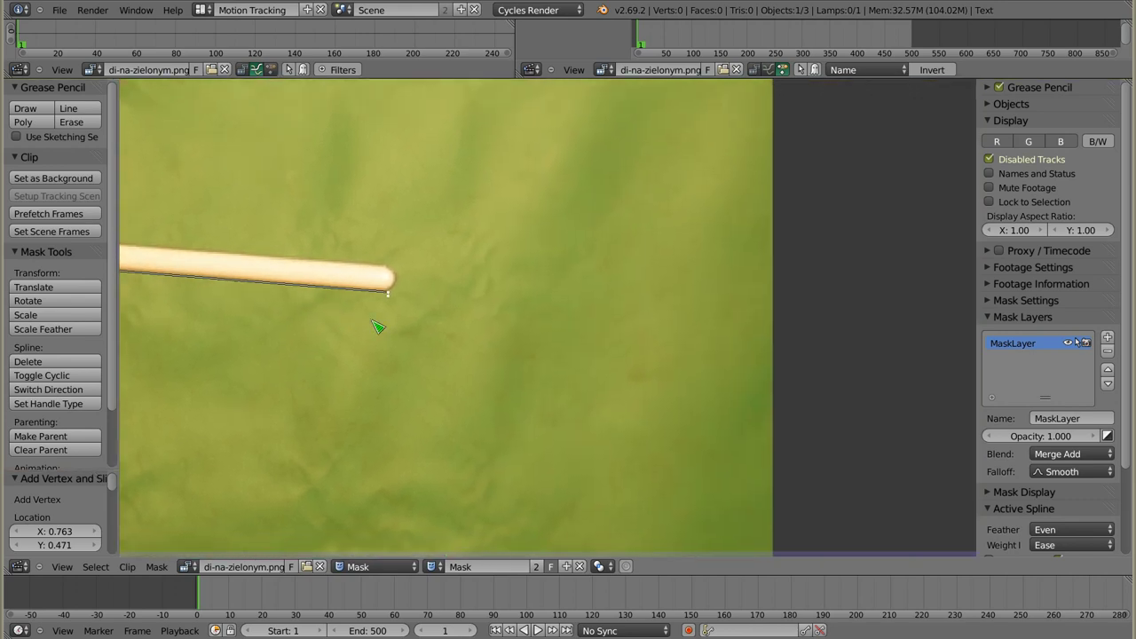
{"action": "key", "text": "g"}
{"action": "left_click", "coordinate": [658, 344]}
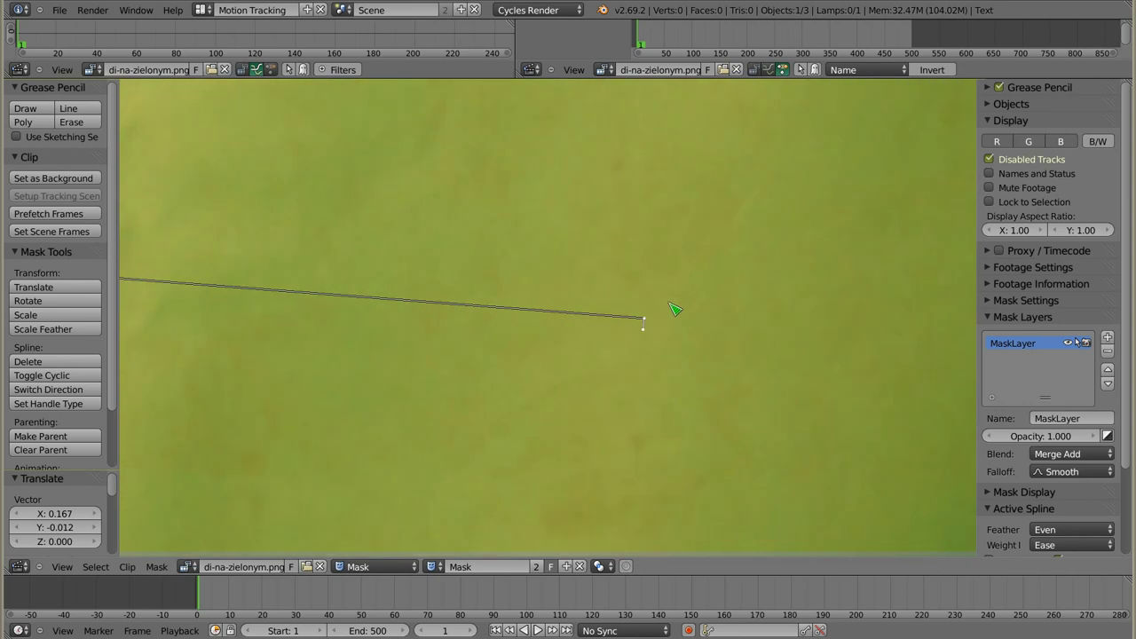
{"action": "left_click_drag", "start_coordinate": [675, 309], "coordinate": [653, 269], "text": "ctrl"}
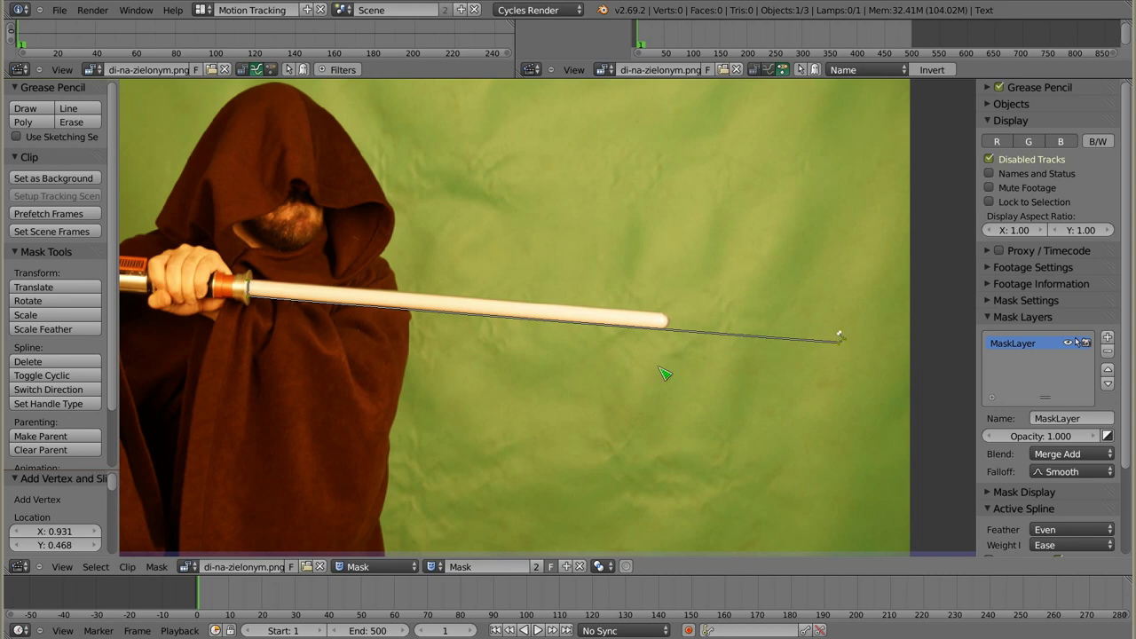
Step: Close the mask outline with Alt+C and adjust the top-left point at the blade base
{"action": "key", "text": "alt+c"}
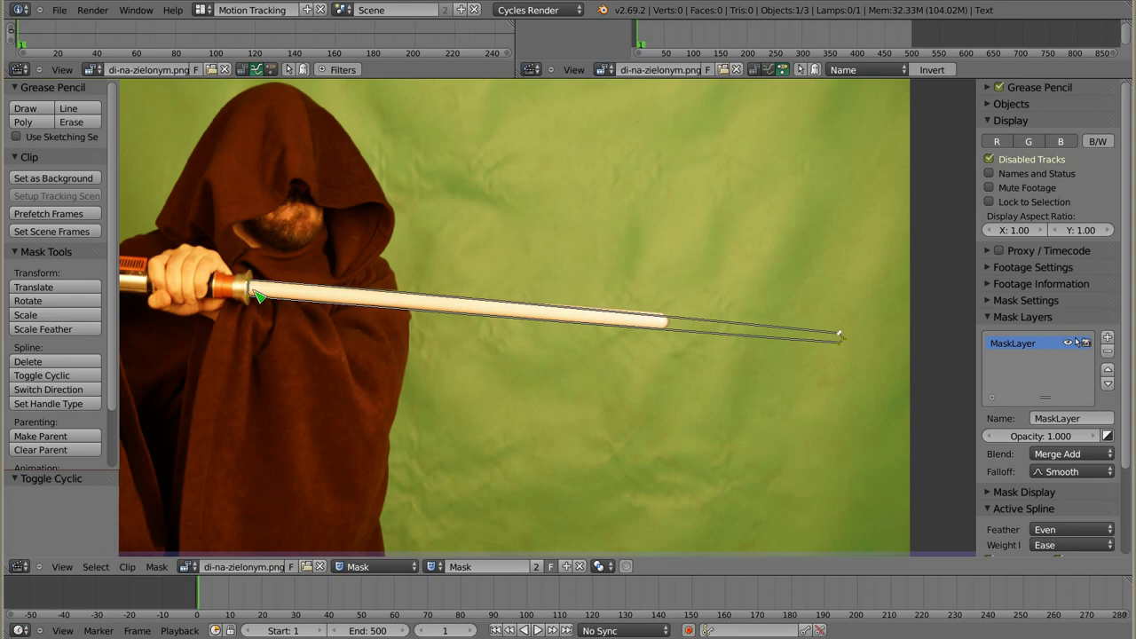
{"action": "scroll", "coordinate": [256, 293], "scroll_direction": "up", "scroll_amount": 4}
{"action": "scroll", "coordinate": [259, 297], "scroll_direction": "up", "scroll_amount": 2}
{"action": "right_click", "coordinate": [230, 229]}
{"action": "key", "text": "r"}
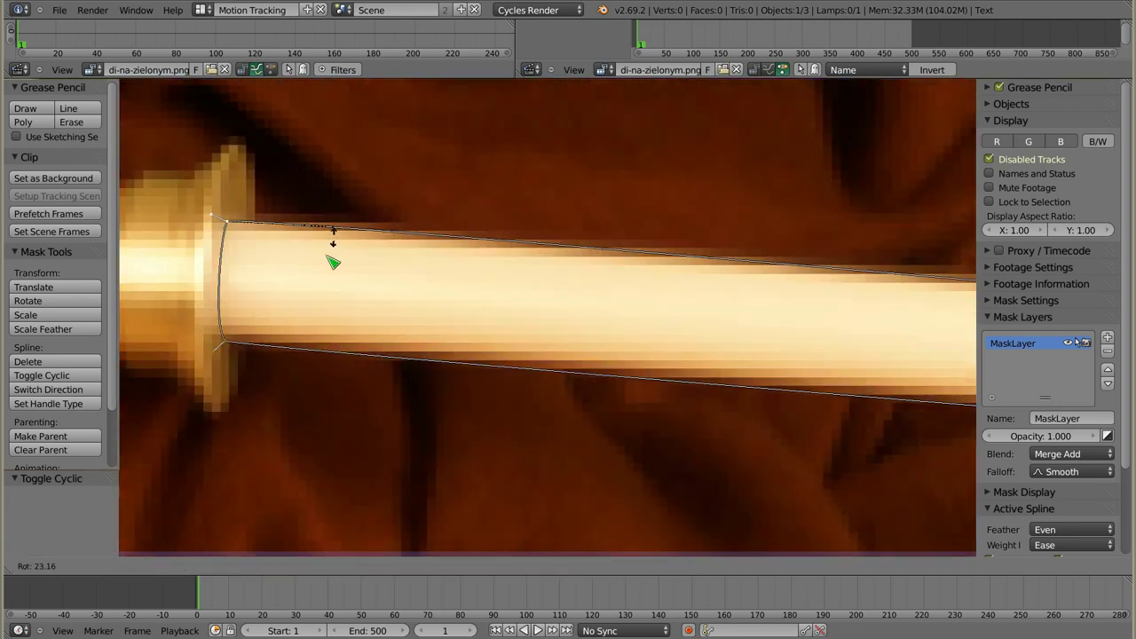
{"action": "left_click", "coordinate": [260, 293]}
{"action": "key", "text": "g"}
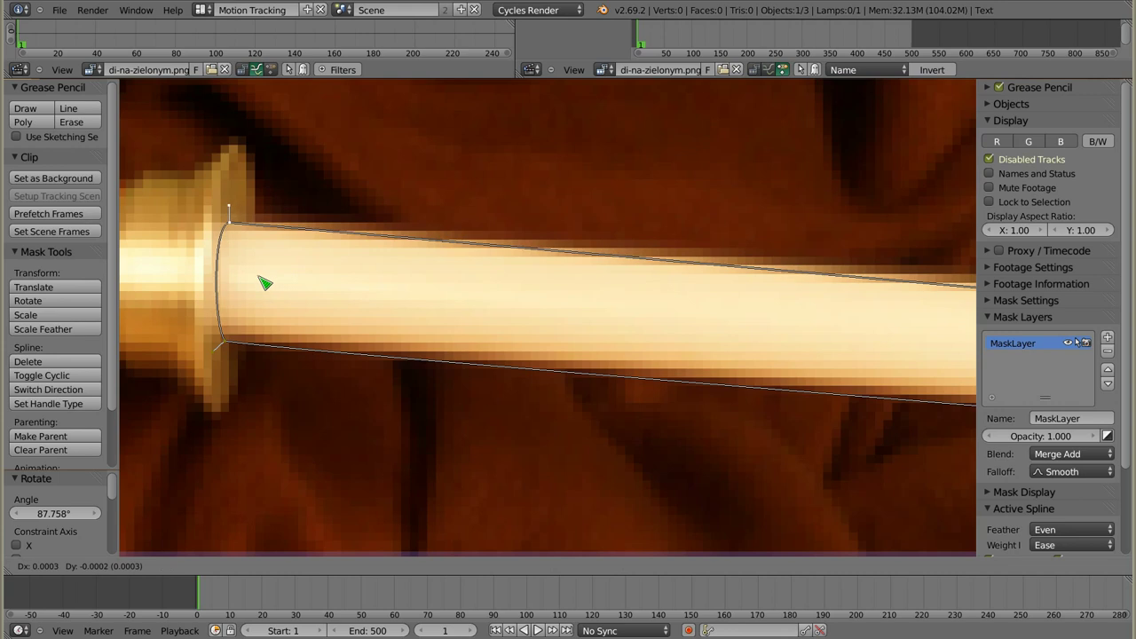
{"action": "left_click", "coordinate": [261, 284]}
Step: Rotate and reposition the bottom-left point at the blade base
{"action": "right_click", "coordinate": [223, 346]}
{"action": "key", "text": "r"}
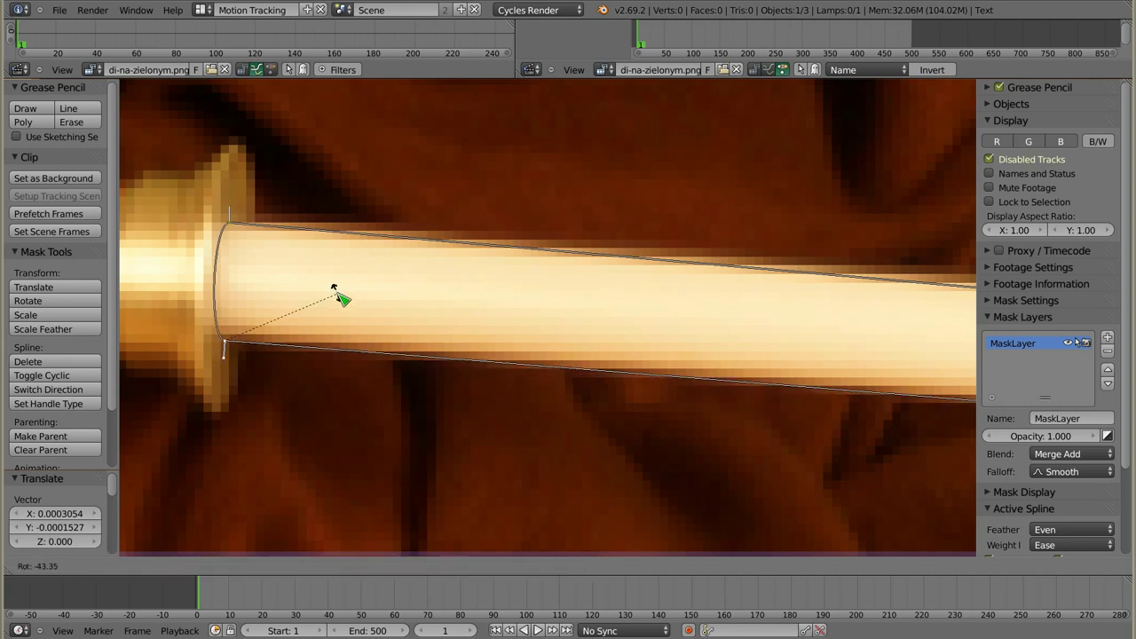
{"action": "left_click", "coordinate": [344, 301]}
{"action": "key", "text": "g"}
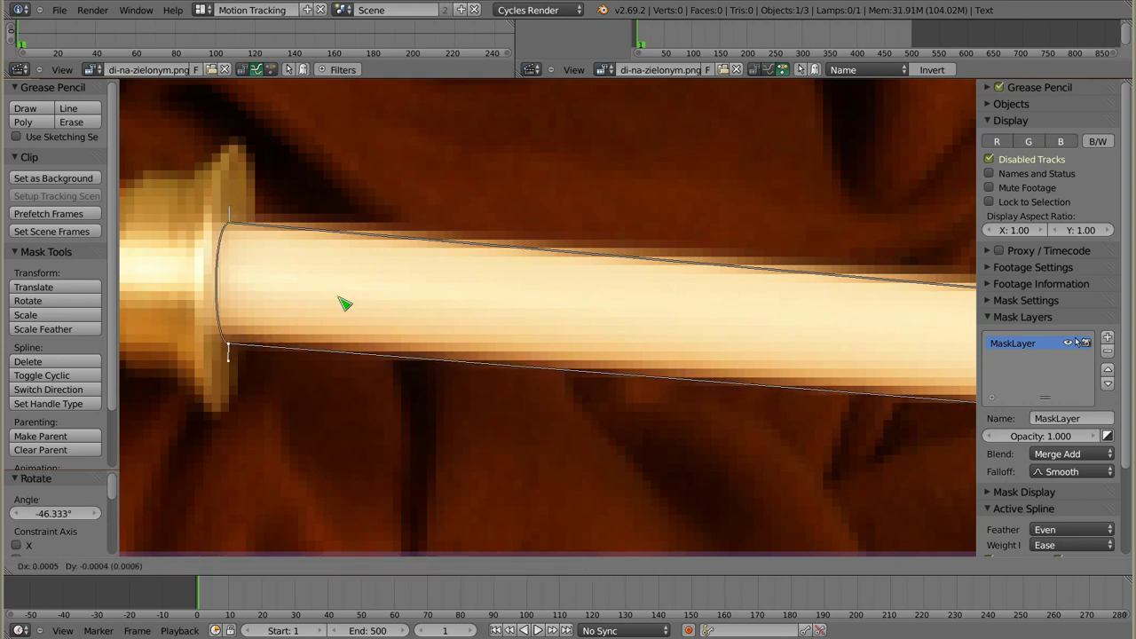
{"action": "left_click", "coordinate": [345, 304]}
{"action": "right_click", "coordinate": [247, 233]}
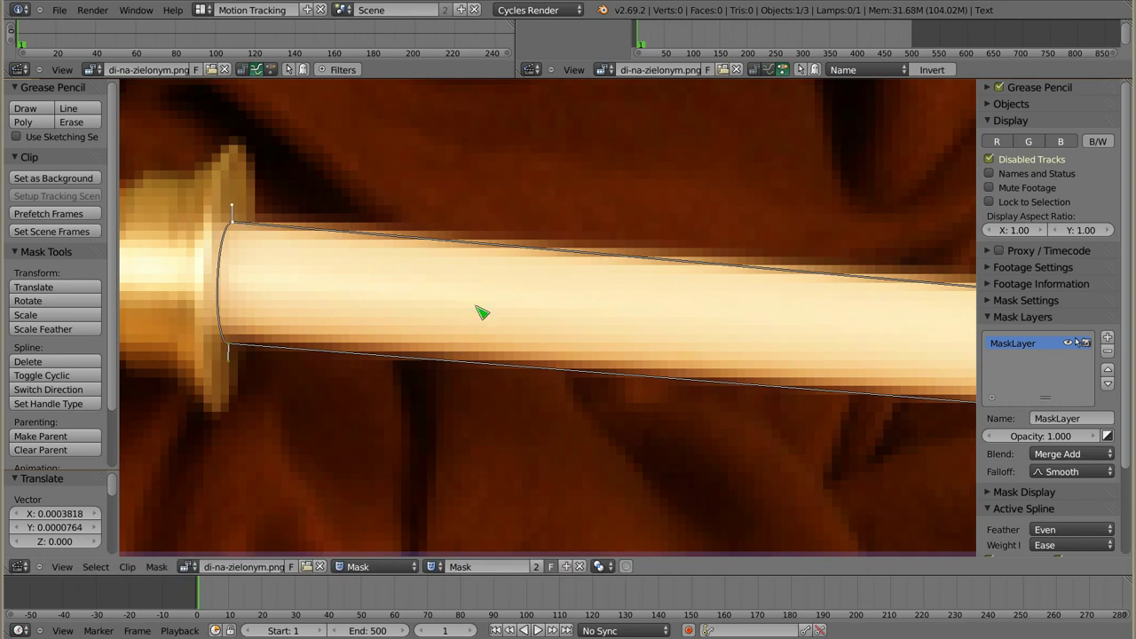
{"action": "scroll", "coordinate": [482, 312], "scroll_direction": "down", "scroll_amount": 5}
{"action": "scroll", "coordinate": [690, 343], "scroll_direction": "up", "scroll_amount": 4}
{"action": "mouse_move", "coordinate": [665, 305]}
{"action": "middle_mouse_down"}
{"action": "mouse_move", "coordinate": [365, 283]}
{"action": "mouse_move", "coordinate": [390, 290]}
{"action": "middle_mouse_up"}
Step: Move the upper tip point and rotate its handle
{"action": "right_click", "coordinate": [788, 324]}
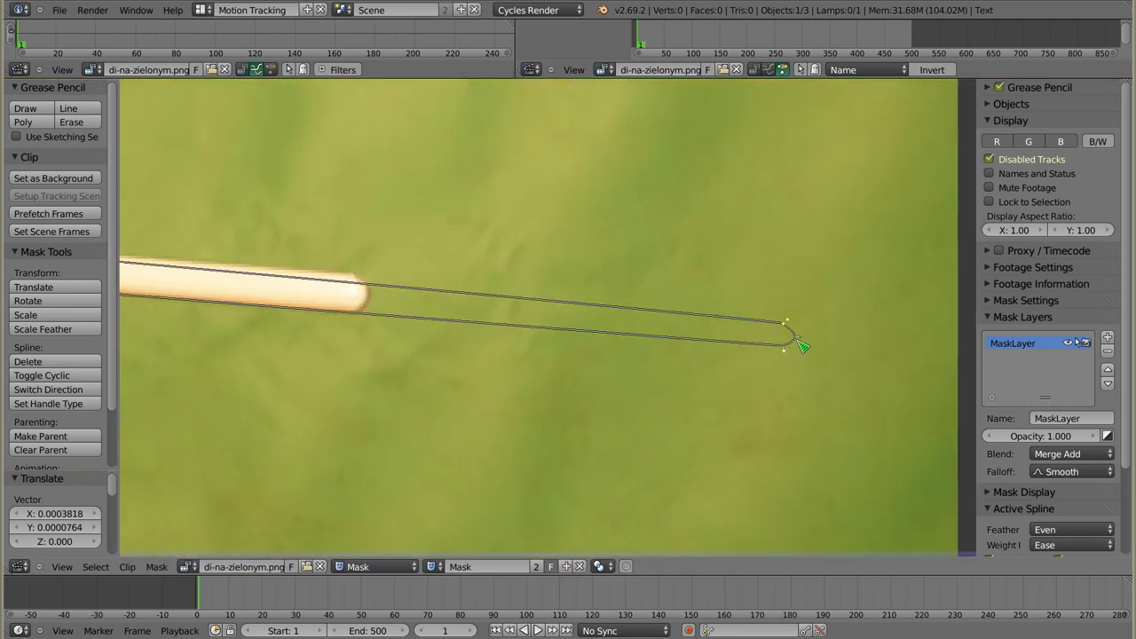
{"action": "key", "text": "g"}
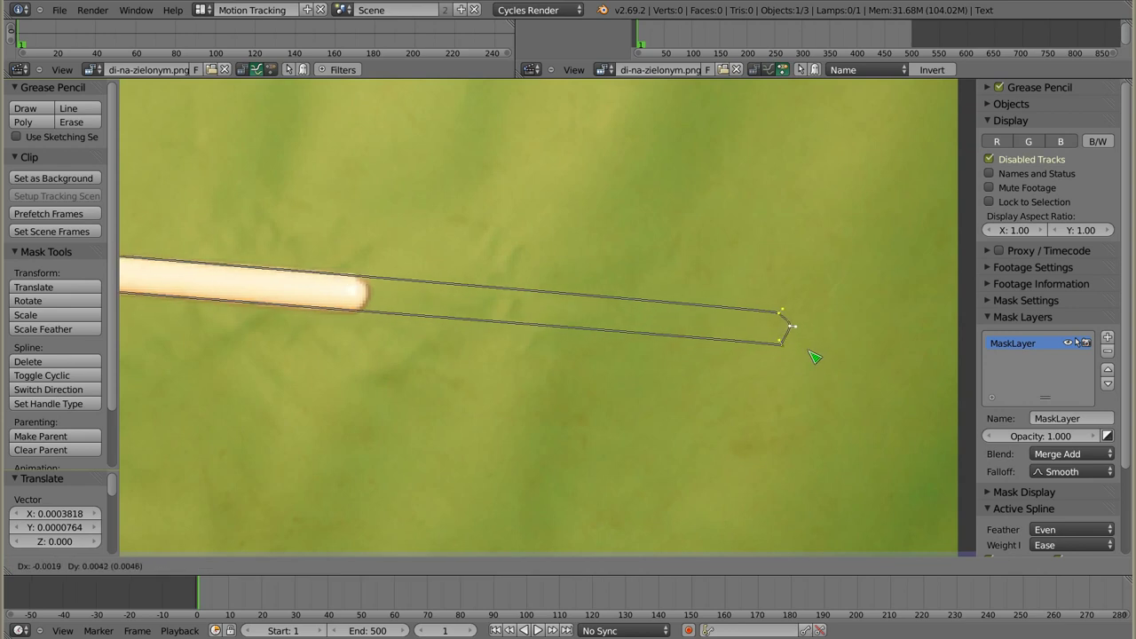
{"action": "left_click", "coordinate": [816, 356]}
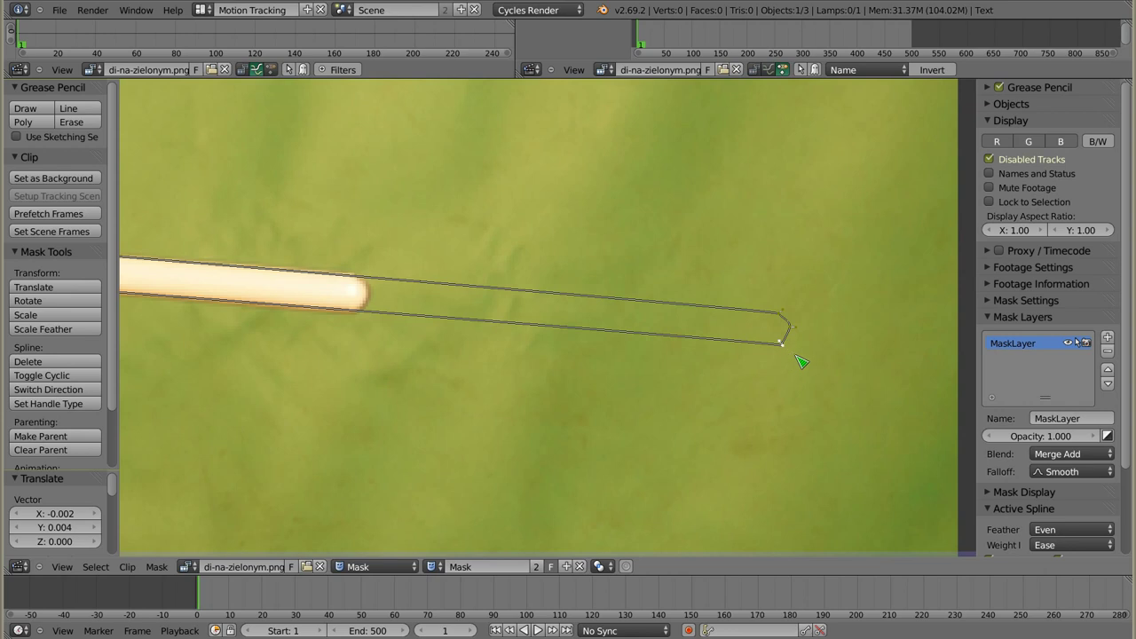
{"action": "scroll", "coordinate": [802, 362], "scroll_direction": "up", "scroll_amount": 8}
{"action": "key", "text": "r"}
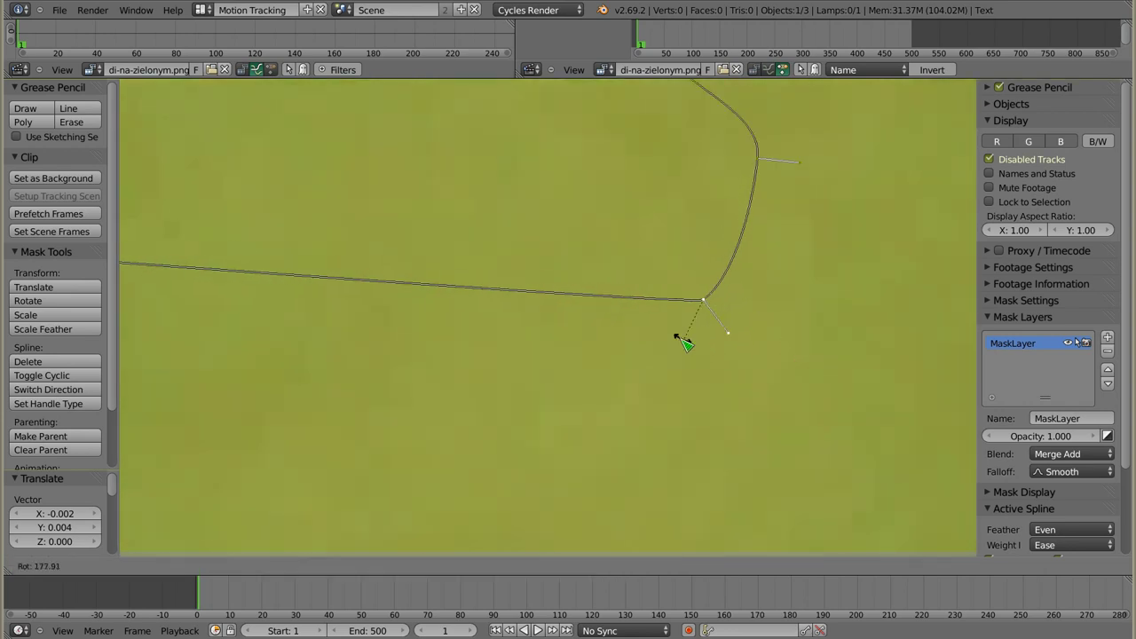
{"action": "left_click", "coordinate": [675, 315]}
{"action": "middle_click_drag", "start_coordinate": [691, 206], "coordinate": [627, 362]}
Step: Turn the upper tip corner's handle upright and reposition both tip corner points
{"action": "key", "text": "a"}
{"action": "left_click", "coordinate": [622, 229]}
{"action": "key", "text": "r"}
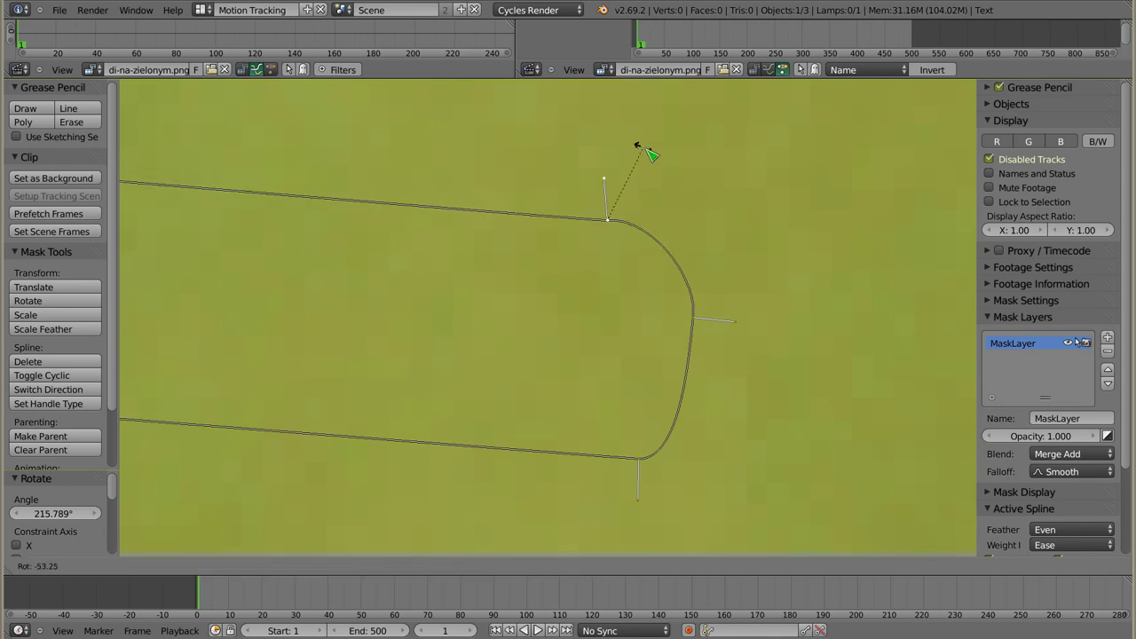
{"action": "left_click", "coordinate": [662, 157]}
{"action": "key", "text": "g"}
{"action": "left_click", "coordinate": [692, 248]}
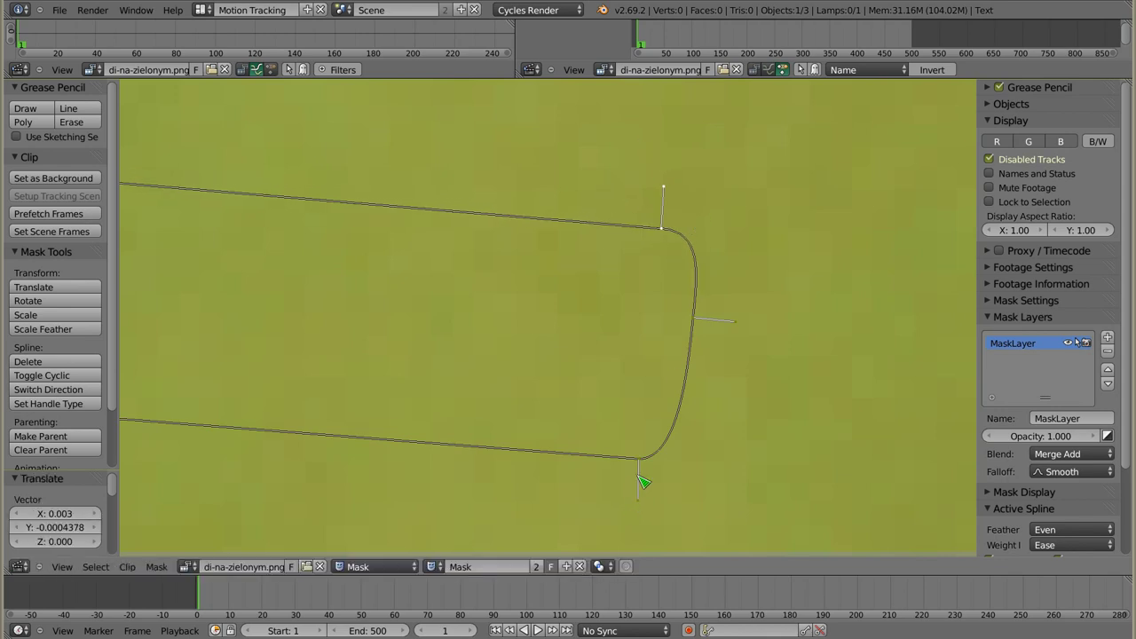
{"action": "left_click", "coordinate": [641, 462]}
{"action": "key", "text": "g"}
{"action": "left_click", "coordinate": [650, 457]}
Step: Push the tip's end point outward to round off the mask cap
{"action": "left_click", "coordinate": [701, 323]}
{"action": "key", "text": "g"}
{"action": "left_click", "coordinate": [774, 359]}
{"action": "scroll", "coordinate": [763, 351], "scroll_direction": "down", "scroll_amount": 3}
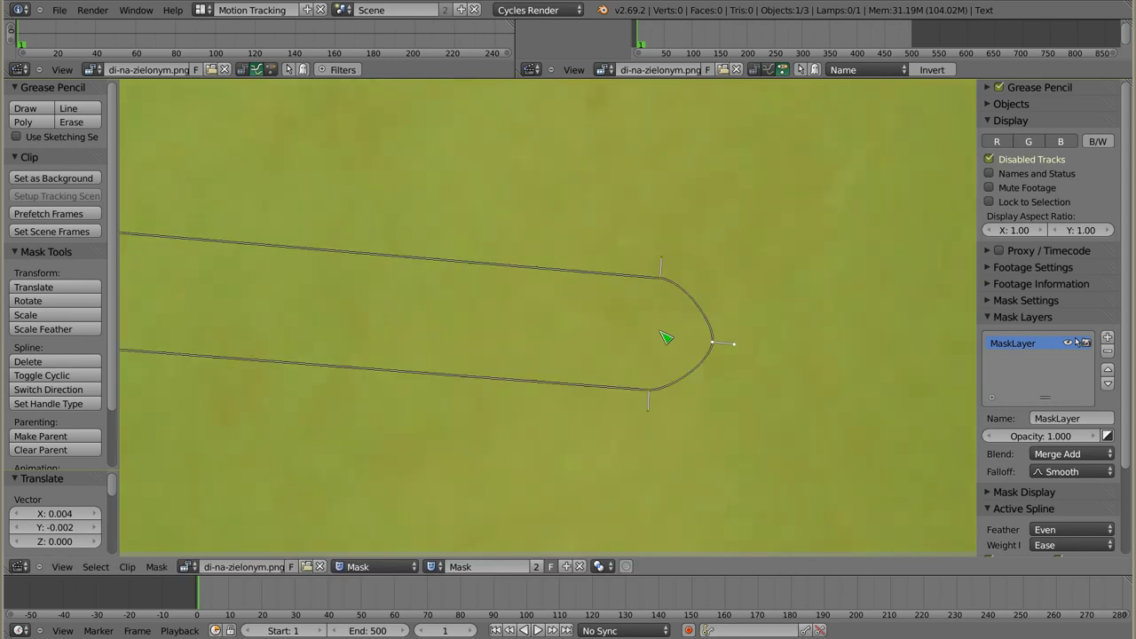
{"action": "scroll", "coordinate": [675, 337], "scroll_direction": "down", "scroll_amount": 2}
{"action": "scroll", "coordinate": [749, 341], "scroll_direction": "down", "scroll_amount": 3}
{"action": "scroll", "coordinate": [749, 341], "scroll_direction": "down", "scroll_amount": 1}
{"action": "scroll", "coordinate": [746, 339], "scroll_direction": "down", "scroll_amount": 2}
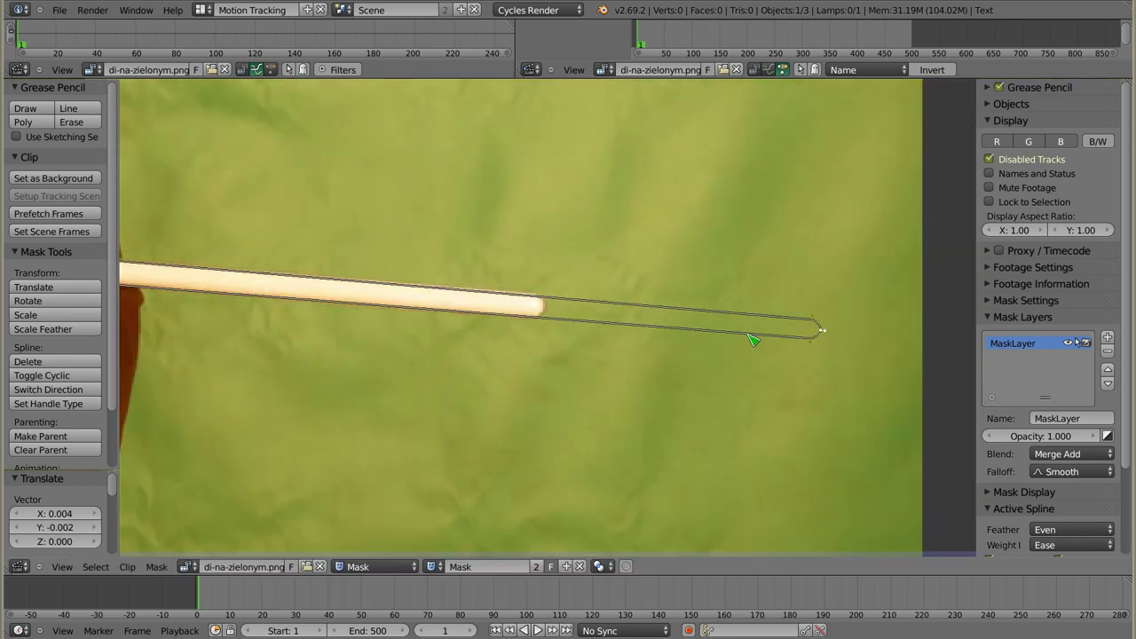
{"action": "scroll", "coordinate": [728, 334], "scroll_direction": "down", "scroll_amount": 2}
{"action": "scroll", "coordinate": [712, 327], "scroll_direction": "down", "scroll_amount": 2}
Step: Move a mask point near the hilt into place
{"action": "scroll", "coordinate": [529, 314], "scroll_direction": "down", "scroll_amount": 1}
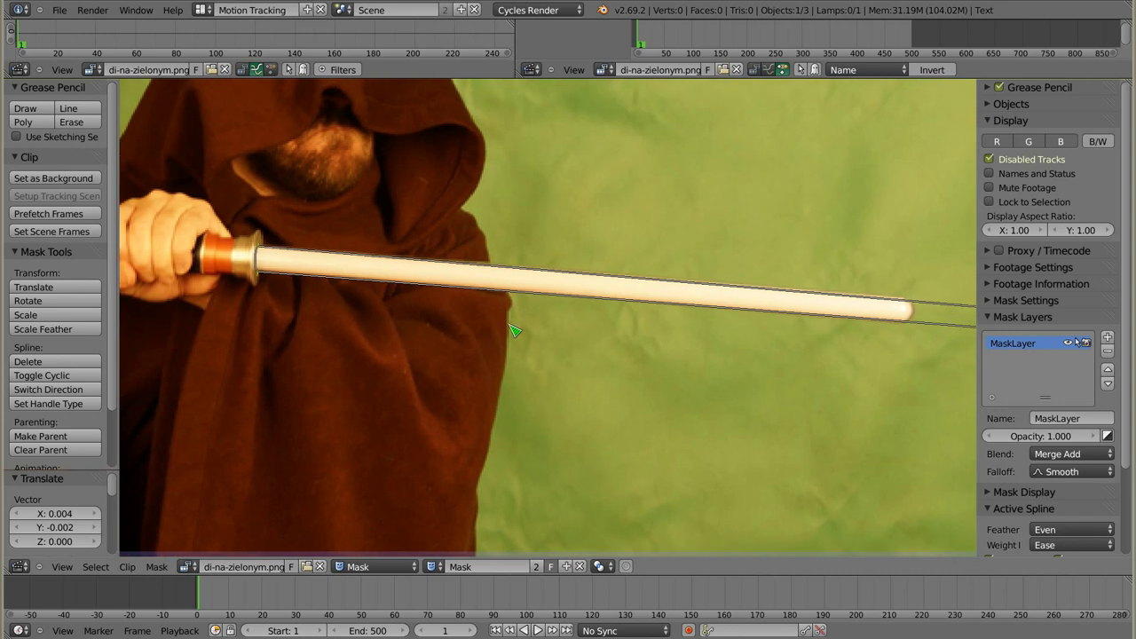
{"action": "scroll", "coordinate": [264, 261], "scroll_direction": "up", "scroll_amount": 5}
{"action": "key", "text": "g"}
{"action": "left_click", "coordinate": [247, 228]}
{"action": "scroll", "coordinate": [499, 284], "scroll_direction": "up", "scroll_amount": 1}
{"action": "scroll", "coordinate": [499, 284], "scroll_direction": "down", "scroll_amount": 6}
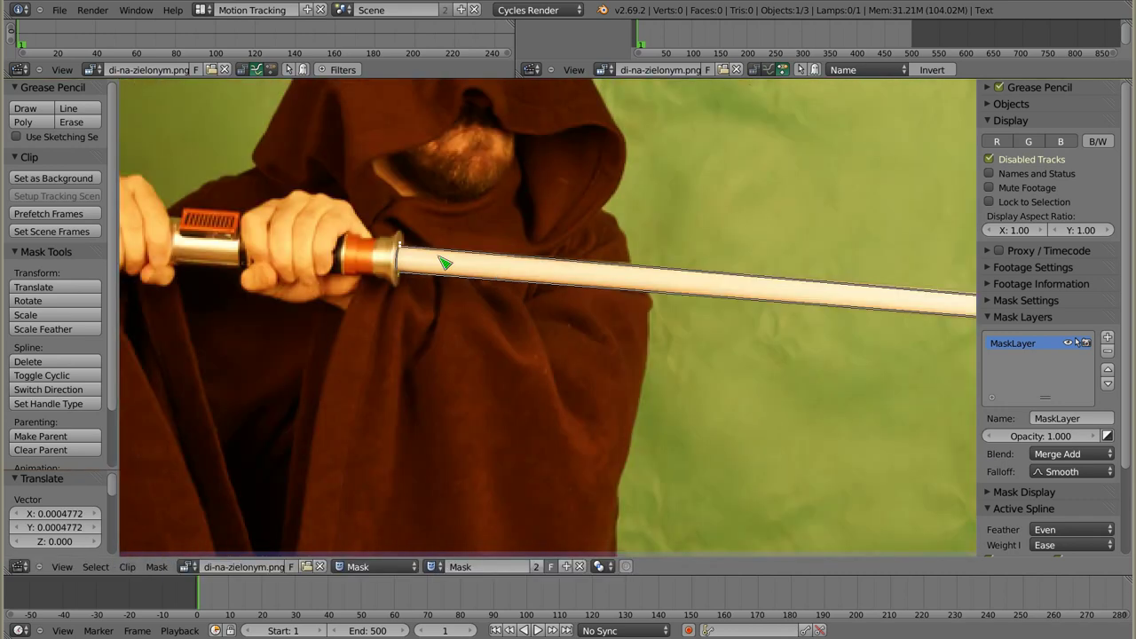
Step: Add two points along the blade near the hilt and fit the lower one to the bottom edge
{"action": "left_click", "coordinate": [491, 284], "text": "ctrl"}
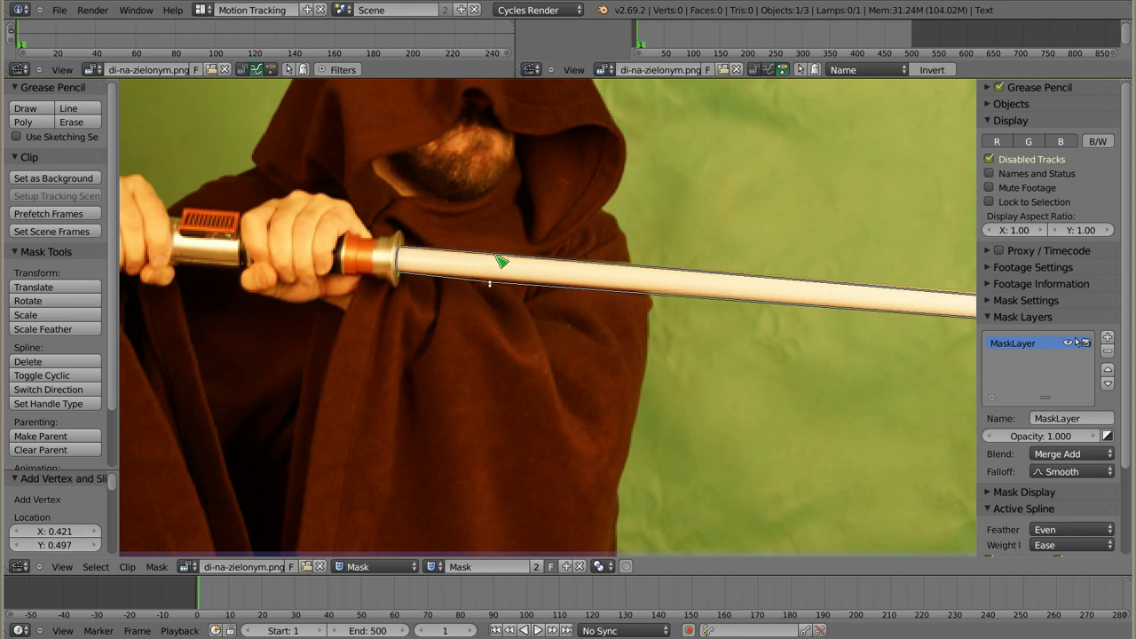
{"action": "left_click", "coordinate": [499, 257], "text": "ctrl"}
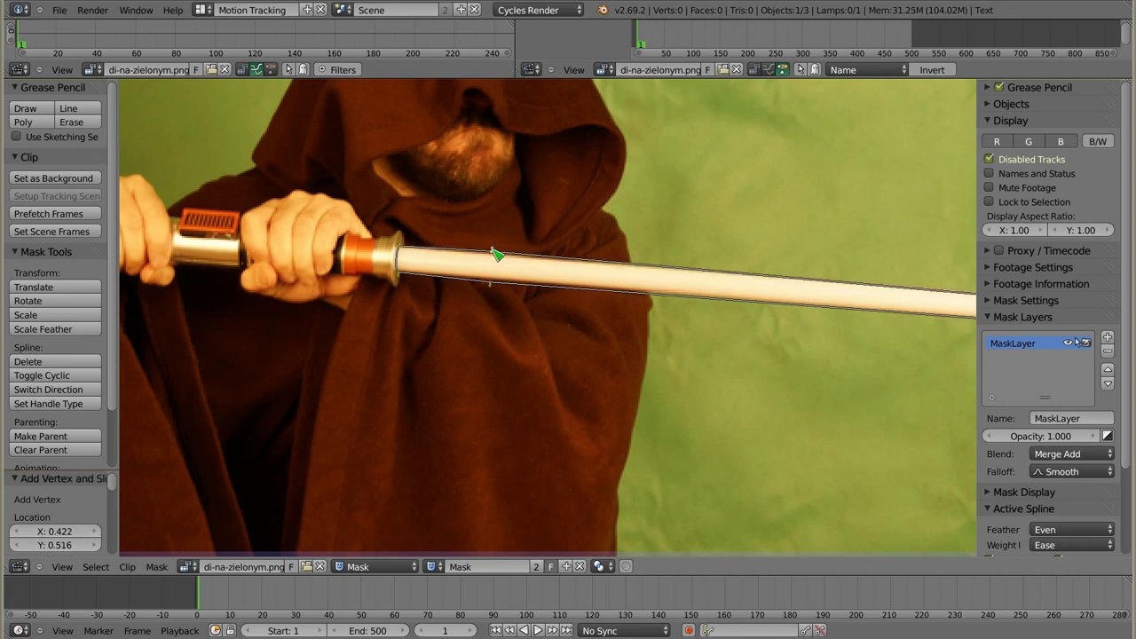
{"action": "scroll", "coordinate": [501, 262], "scroll_direction": "up", "scroll_amount": 4}
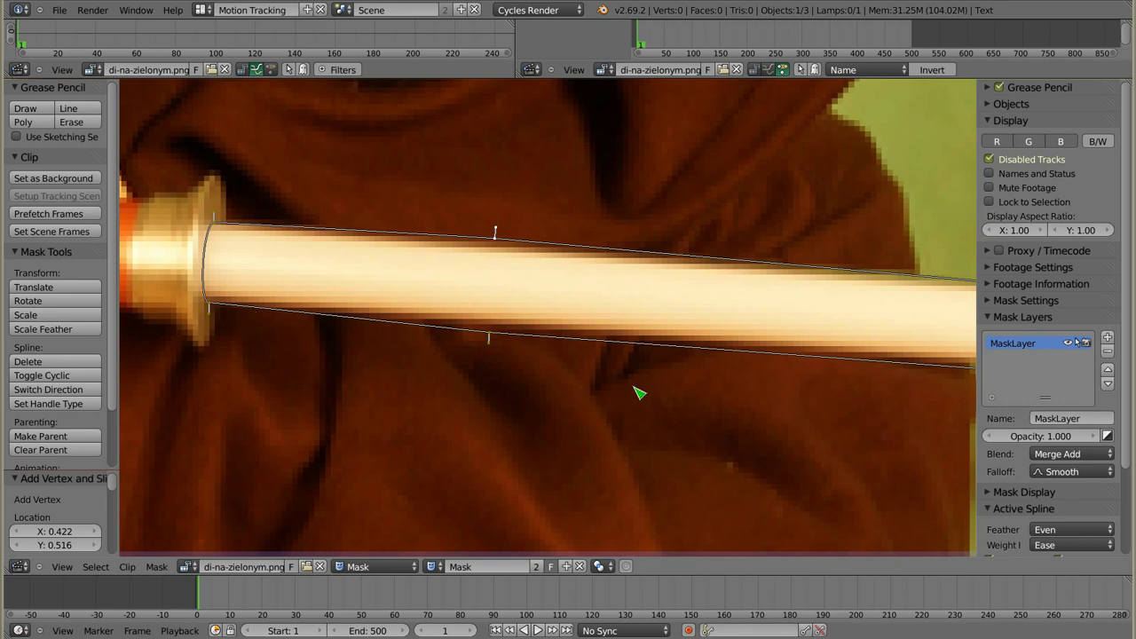
{"action": "right_click_drag", "start_coordinate": [490, 337], "coordinate": [512, 350]}
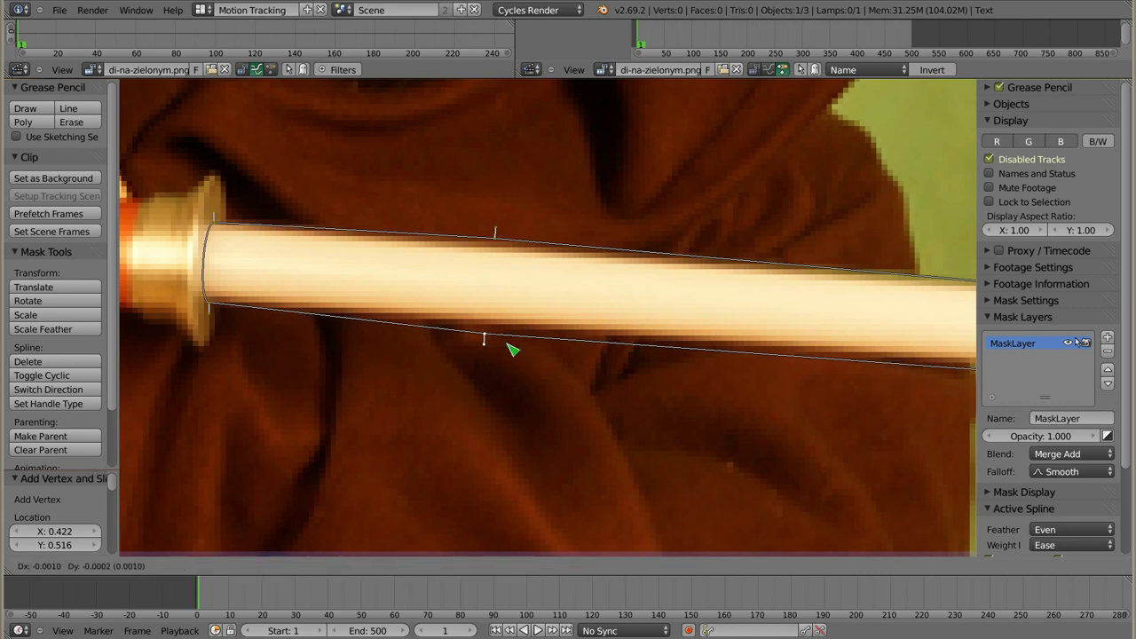
{"action": "key", "text": "s"}
{"action": "left_click", "coordinate": [571, 370]}
{"action": "key", "text": "g"}
{"action": "left_click", "coordinate": [531, 381]}
Step: Lengthen and rotate the upper new point's handle to follow the blade's top edge
{"action": "right_click", "coordinate": [504, 251]}
{"action": "key", "text": "s"}
{"action": "left_click", "coordinate": [617, 276]}
{"action": "key", "text": "r"}
{"action": "left_click", "coordinate": [686, 269]}
Step: Extend the mask's tip points further out along the blade
{"action": "key", "text": "Home"}
{"action": "scroll", "coordinate": [551, 275], "scroll_direction": "down", "scroll_amount": 1}
{"action": "middle_click_drag", "start_coordinate": [583, 299], "coordinate": [442, 271]}
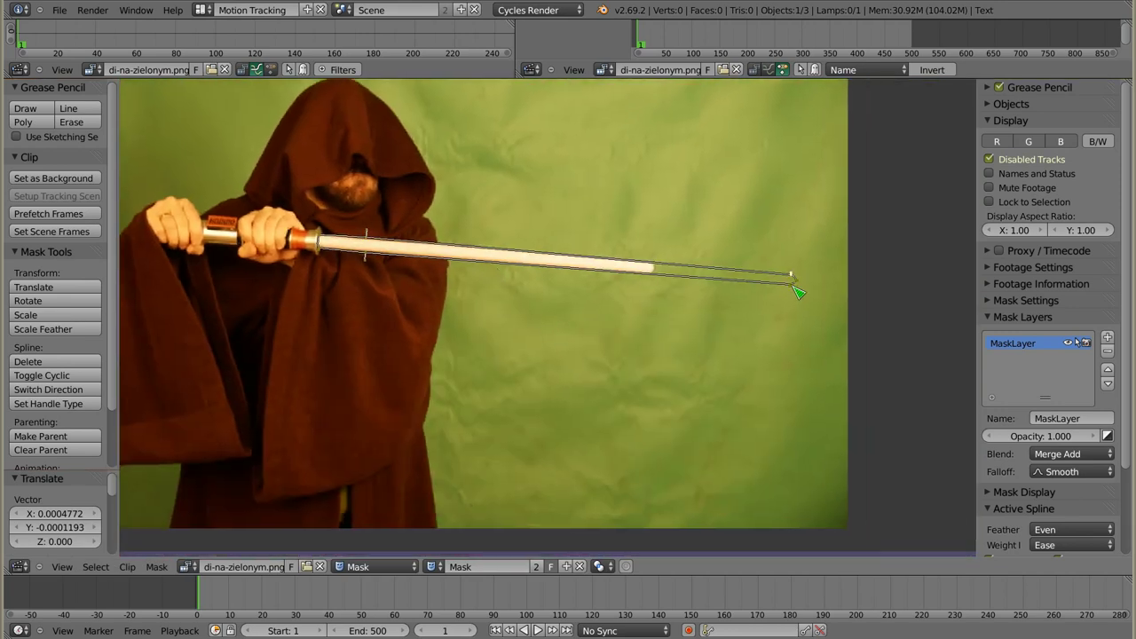
{"action": "key", "text": "a"}
{"action": "key", "text": "a"}
{"action": "key", "text": "g"}
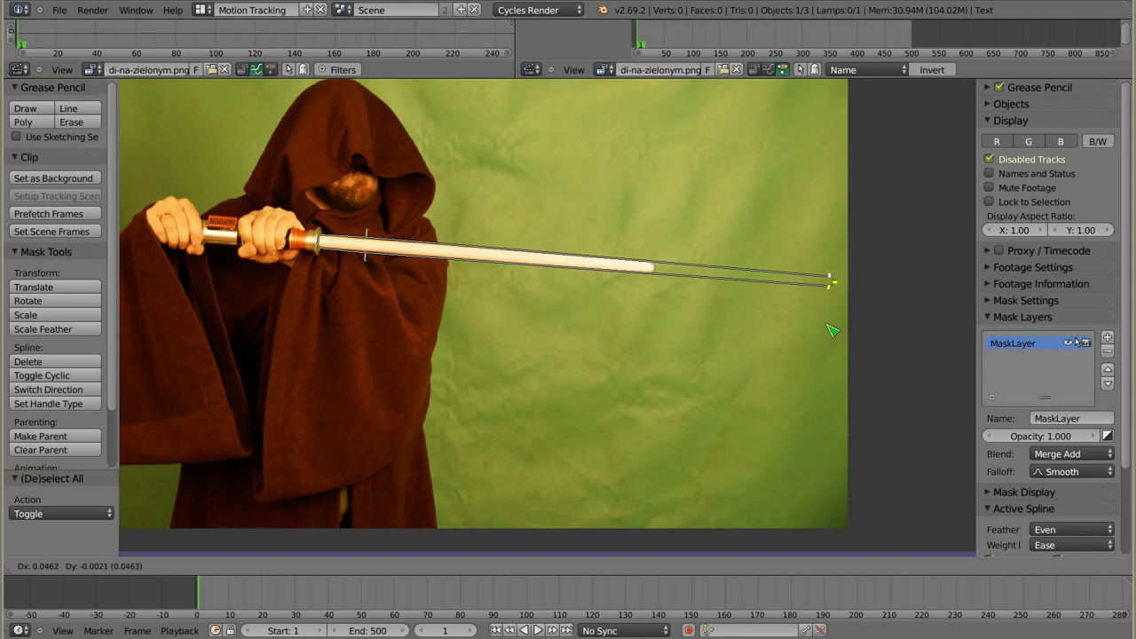
{"action": "left_click", "coordinate": [832, 331]}
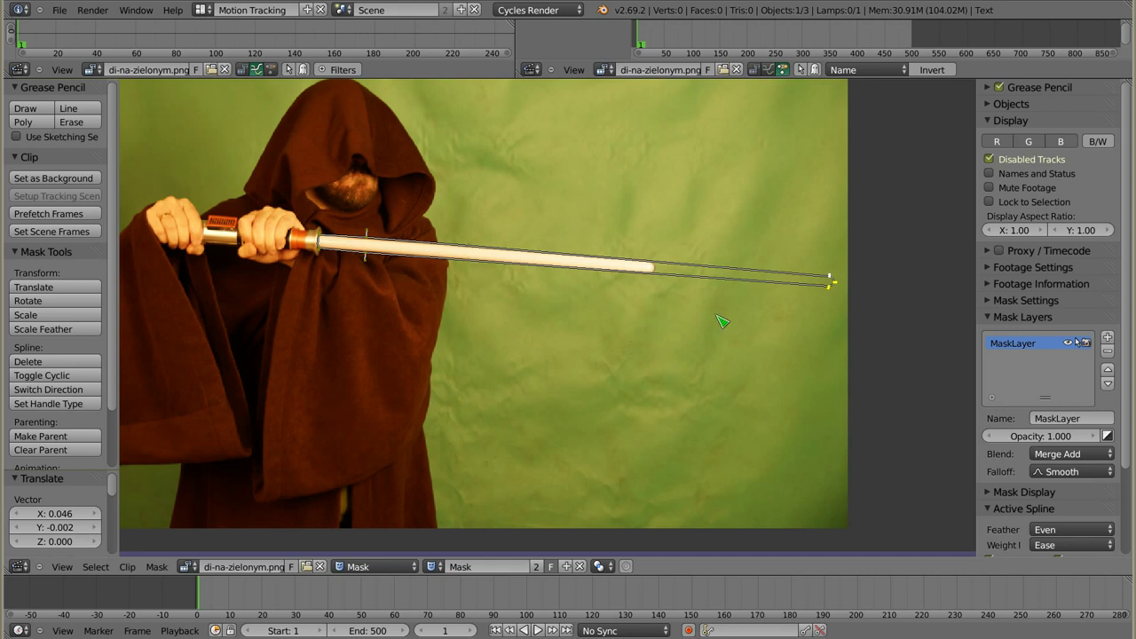
{"action": "left_click", "coordinate": [201, 9]}
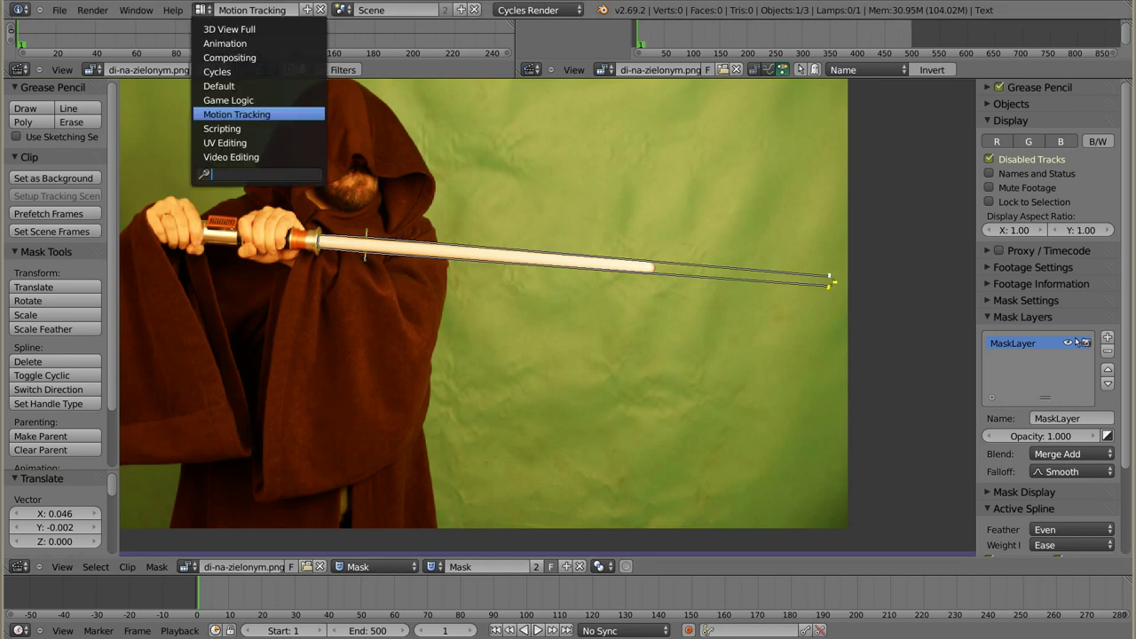
Step: Switch to the Compositing layout with the node editor maximized and all nodes framed
{"action": "left_click", "coordinate": [278, 57]}
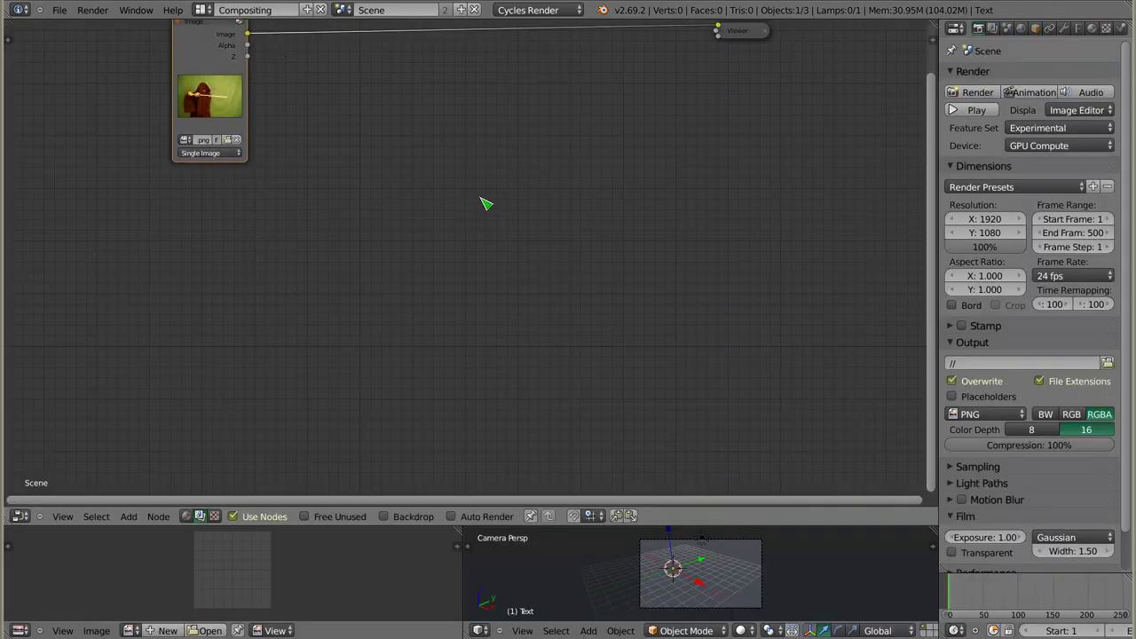
{"action": "key", "text": "ctrl+Up"}
{"action": "key", "text": "Home"}
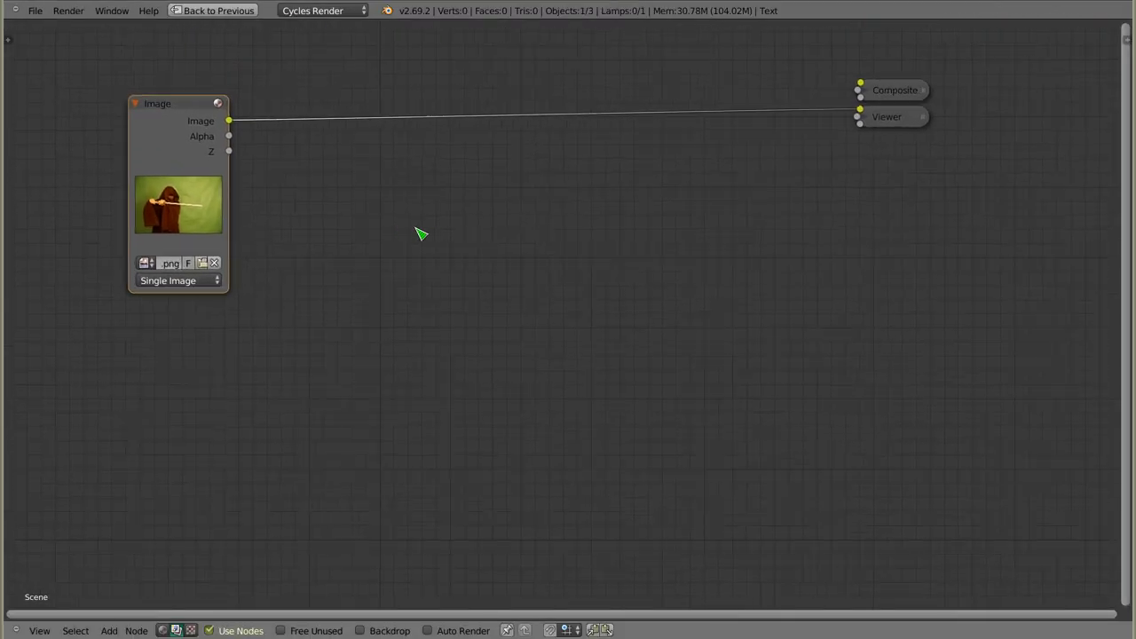
{"action": "scroll", "coordinate": [430, 242], "scroll_direction": "up", "scroll_amount": 2}
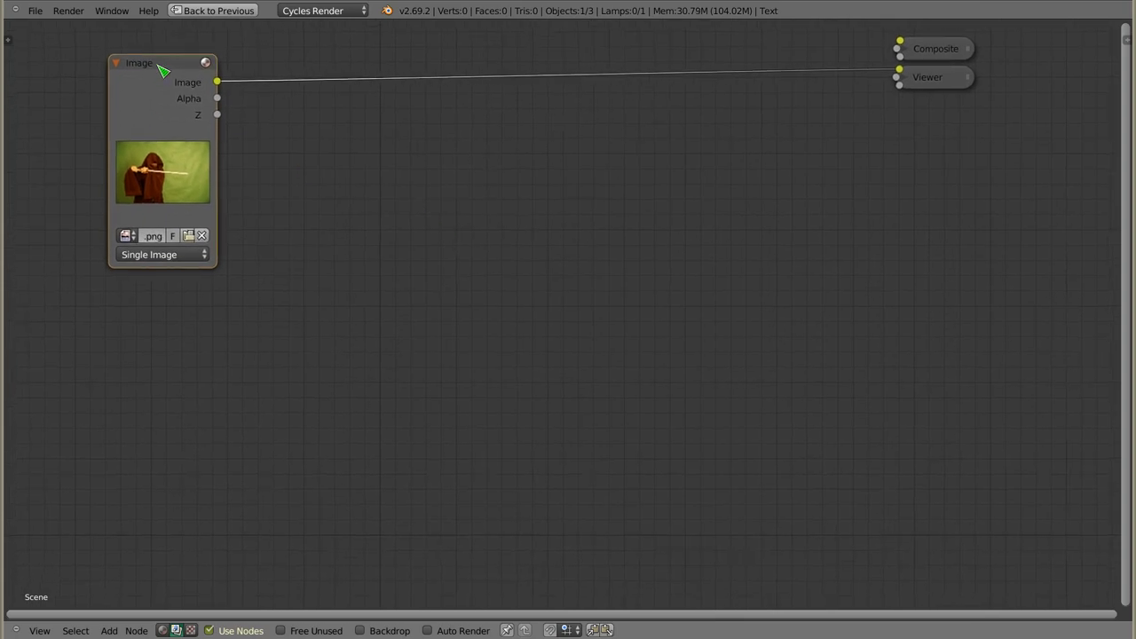
{"action": "left_click_drag", "start_coordinate": [162, 70], "coordinate": [117, 58]}
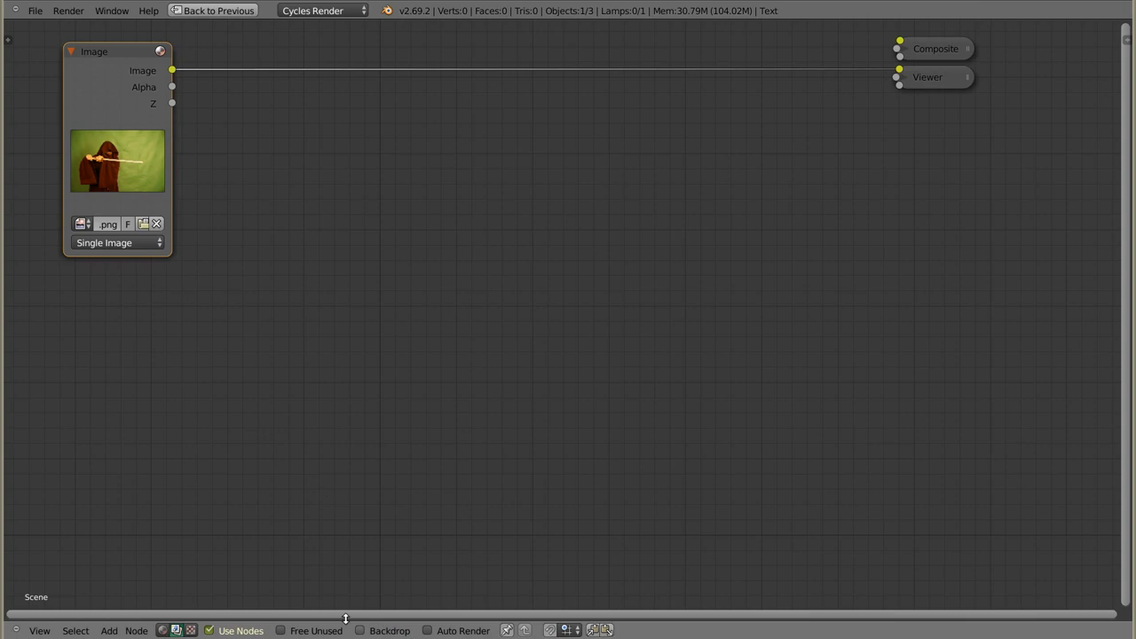
Step: Enable the backdrop and shift the green-screen image right and down
{"action": "left_click", "coordinate": [368, 632]}
{"action": "mouse_move", "coordinate": [595, 352]}
{"action": "middle_mouse_down", "text": "alt"}
{"action": "mouse_move", "coordinate": [731, 417]}
{"action": "mouse_move", "coordinate": [799, 417]}
{"action": "mouse_move", "coordinate": [769, 402]}
{"action": "middle_mouse_up", "text": "alt"}
{"action": "key", "text": "shift+a"}
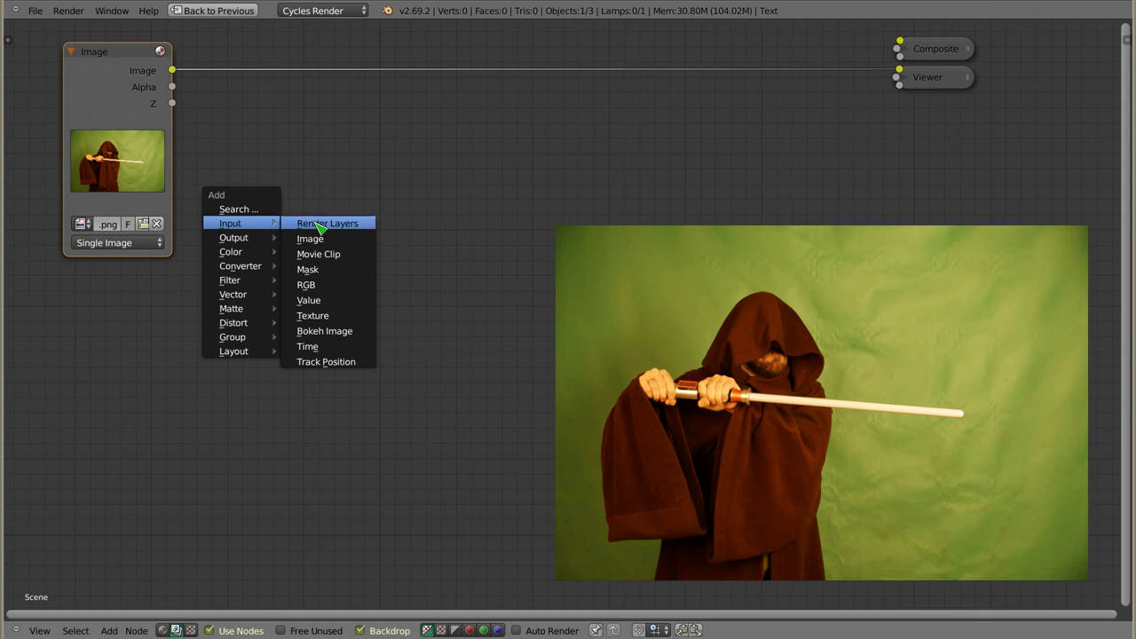
Step: Add a Mask input node under the Image node, load Mask, and link it to the Viewer
{"action": "left_click", "coordinate": [330, 268]}
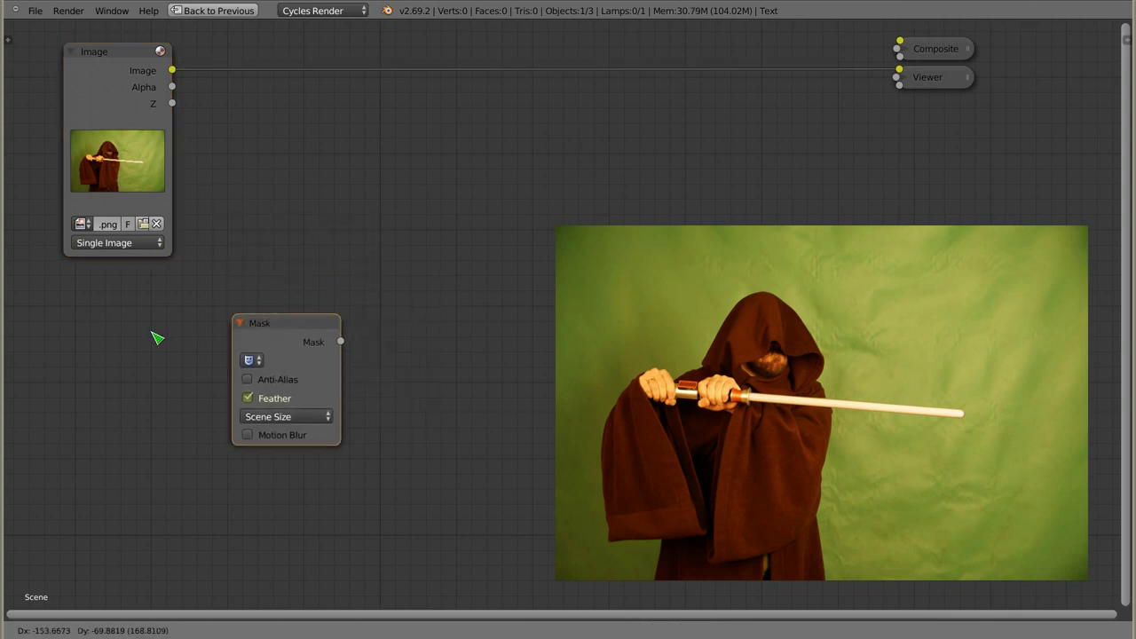
{"action": "left_click", "coordinate": [64, 280]}
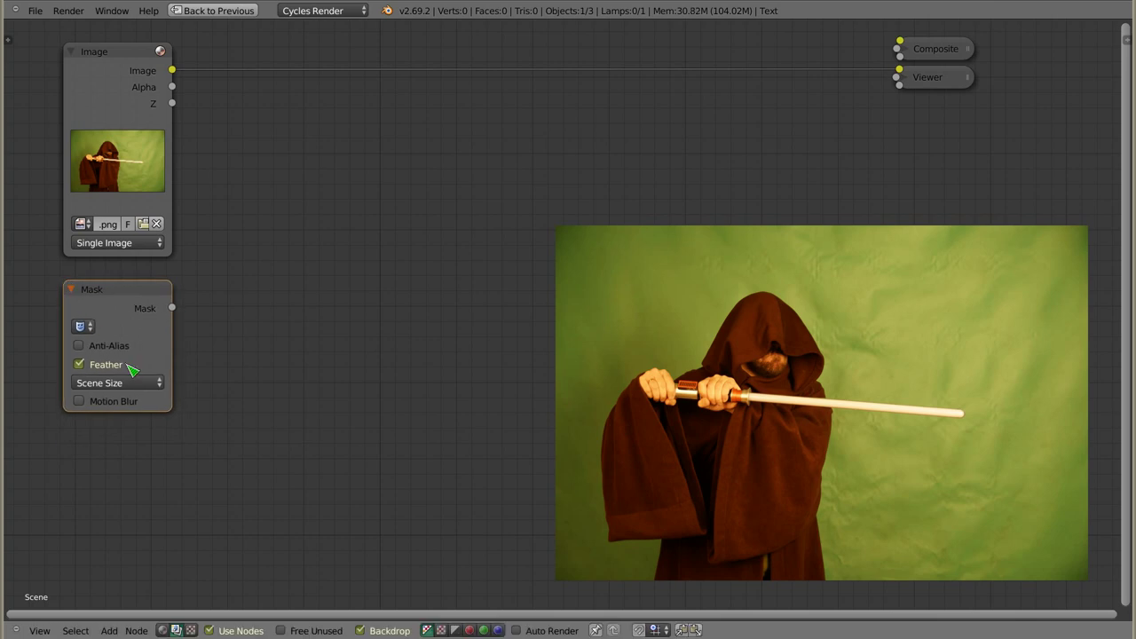
{"action": "left_click", "coordinate": [82, 327]}
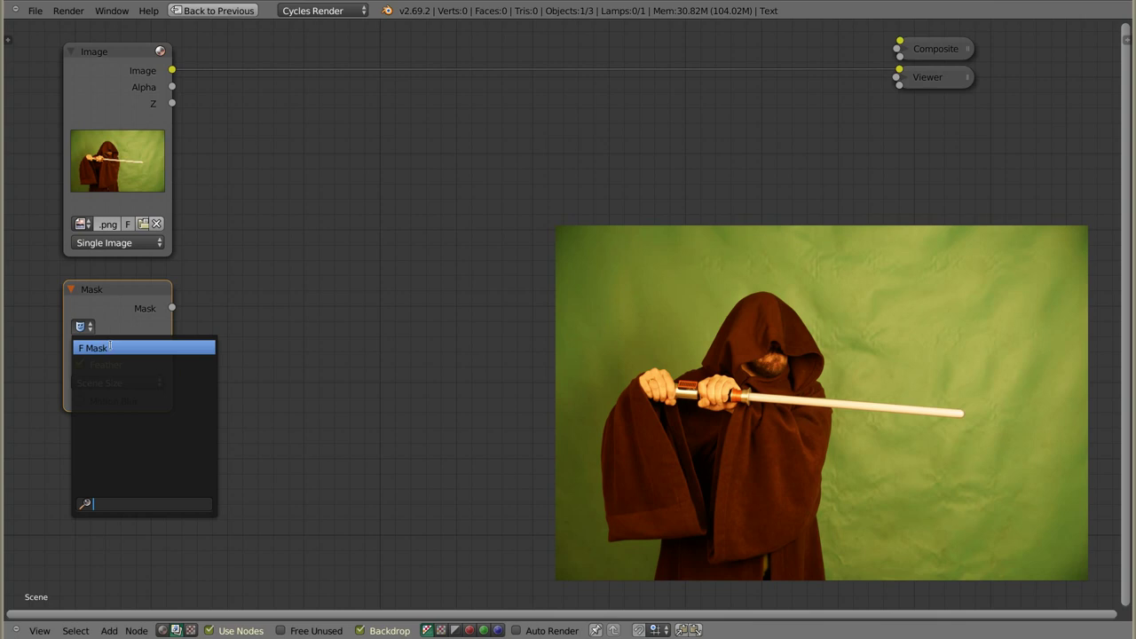
{"action": "left_click", "coordinate": [113, 348]}
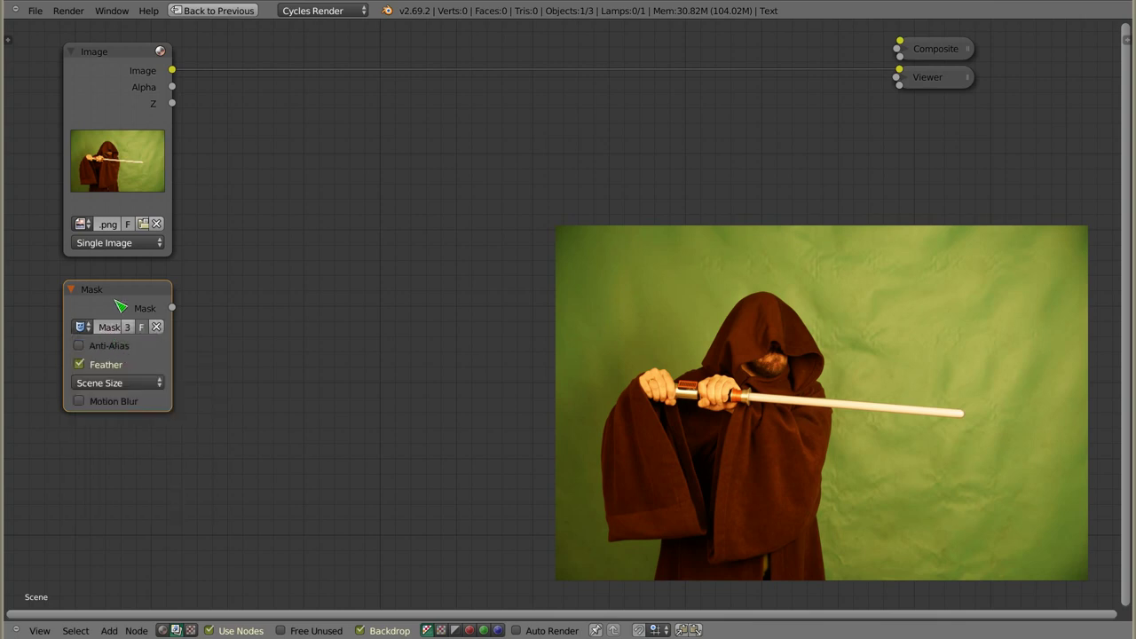
{"action": "left_click", "coordinate": [116, 300], "text": "ctrl+shift"}
{"action": "scroll", "coordinate": [245, 287], "scroll_direction": "down", "scroll_amount": 1}
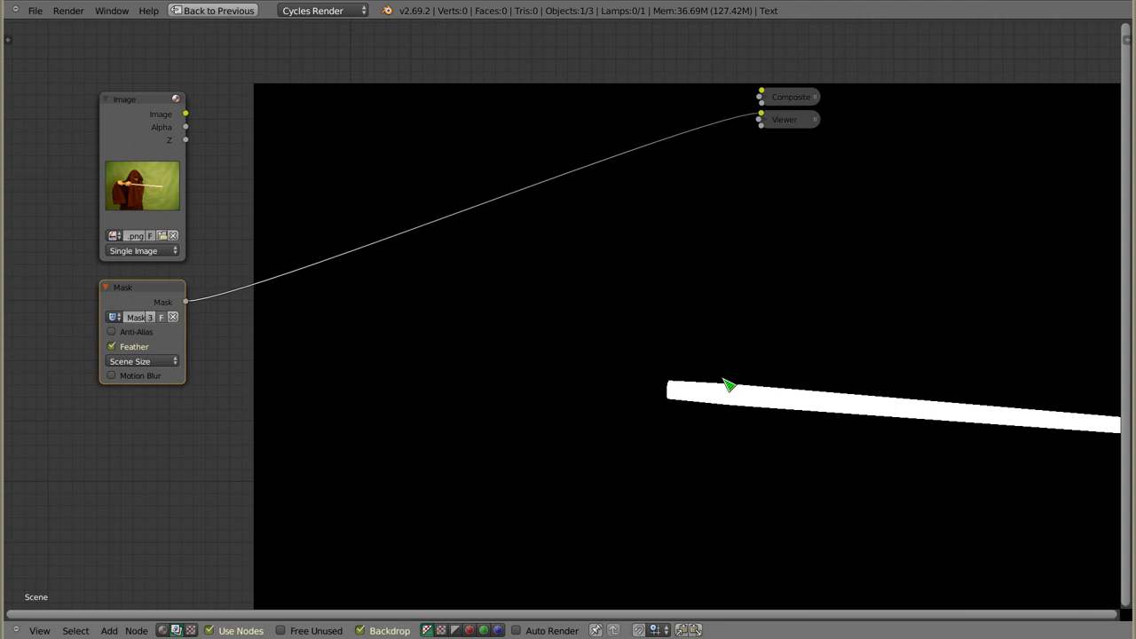
Step: Resize and reposition the backdrop preview so the whole mask is visible
{"action": "key", "text": "v"}
{"action": "key", "text": "v"}
{"action": "key", "text": "v"}
{"action": "key", "text": "v"}
{"action": "key", "text": "alt+v"}
{"action": "key", "text": "alt+v"}
{"action": "mouse_move", "coordinate": [767, 435]}
{"action": "middle_mouse_down", "text": "alt"}
{"action": "mouse_move", "coordinate": [666, 409]}
{"action": "mouse_move", "coordinate": [738, 454]}
{"action": "middle_mouse_up", "text": "alt"}
{"action": "key", "text": "v"}
{"action": "key", "text": "v"}
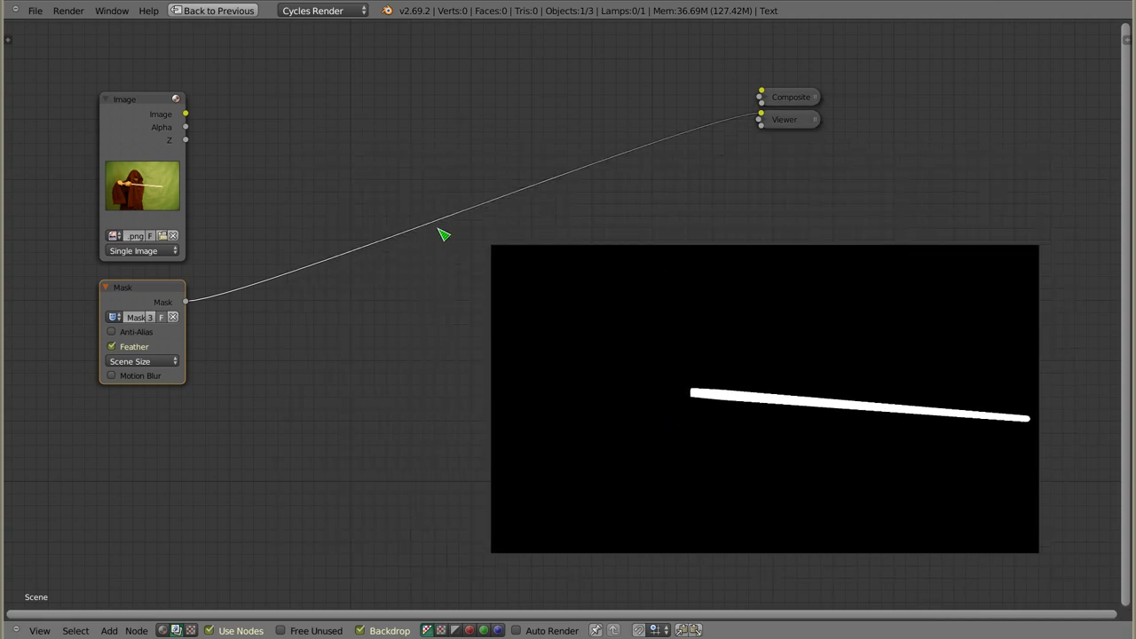
Step: Restore the normal compositing layout and feed the Viewer from the green-screen Image node
{"action": "key", "text": "ctrl+Up"}
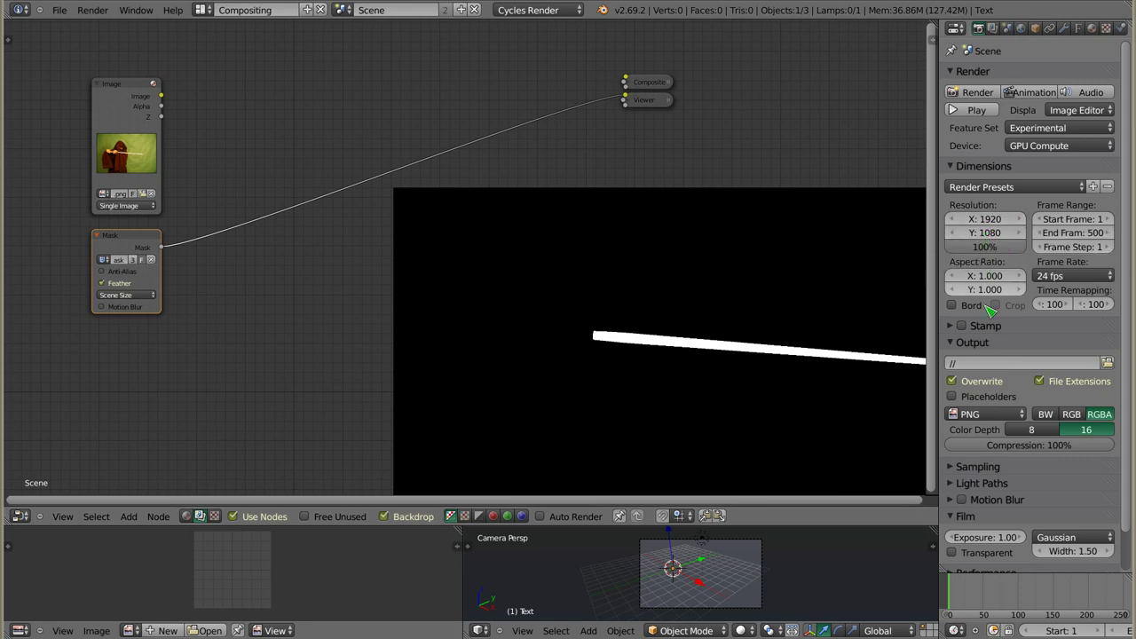
{"action": "left_click", "coordinate": [129, 99], "text": "ctrl+shift"}
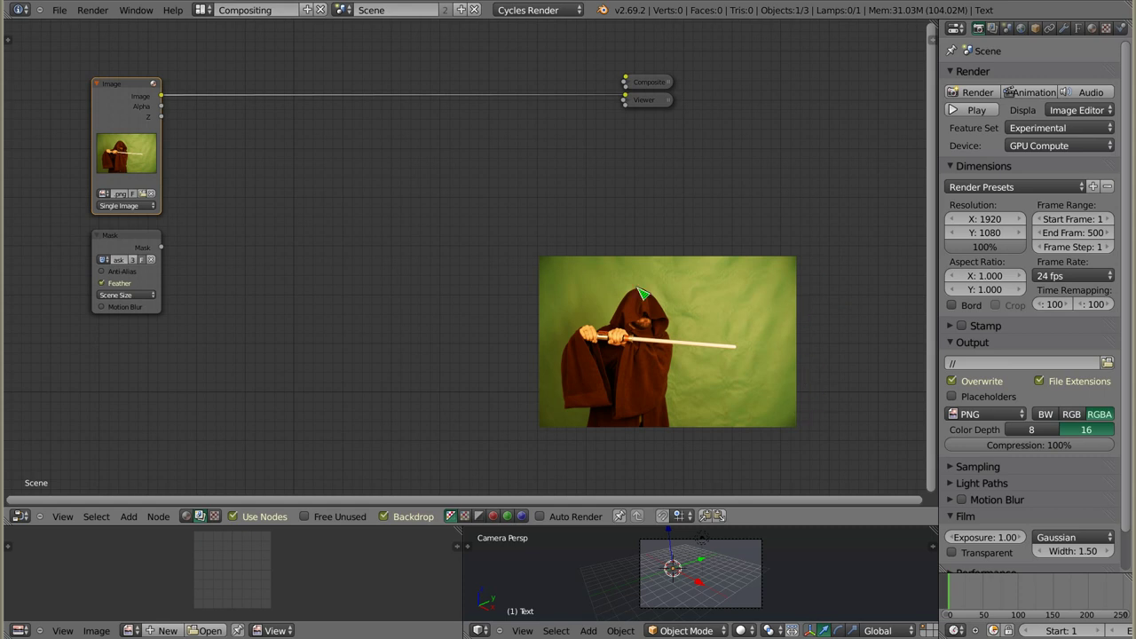
{"action": "left_click", "coordinate": [995, 220]}
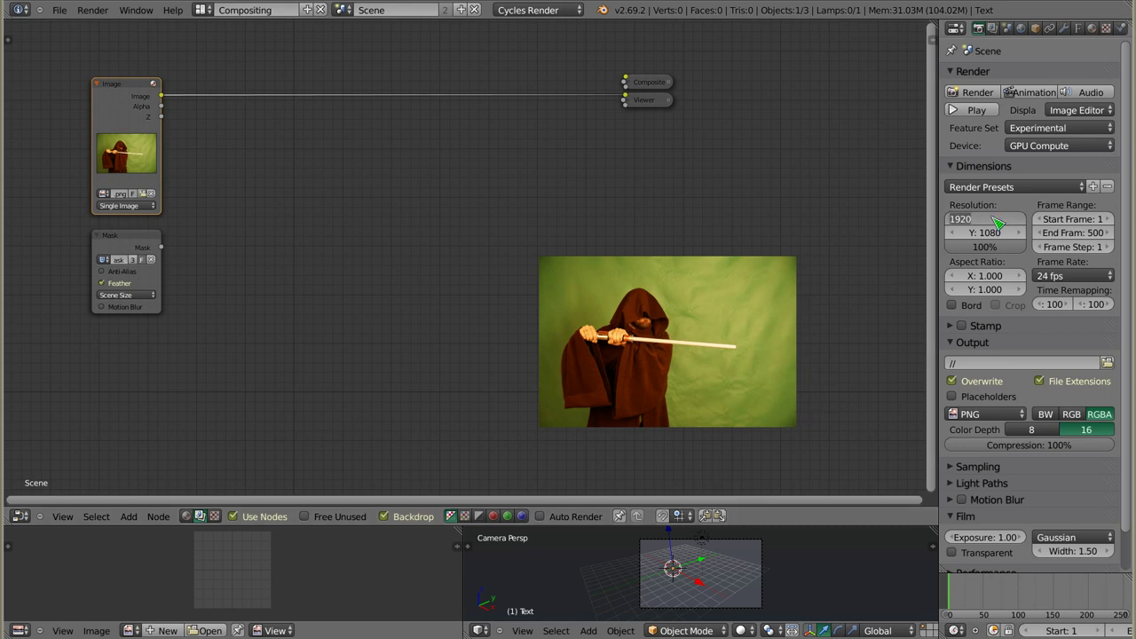
Step: Enter a 900 x 600 output resolution, then link the Mask node to the Viewer
{"action": "type", "text": "900"}
{"action": "key", "text": "Tab"}
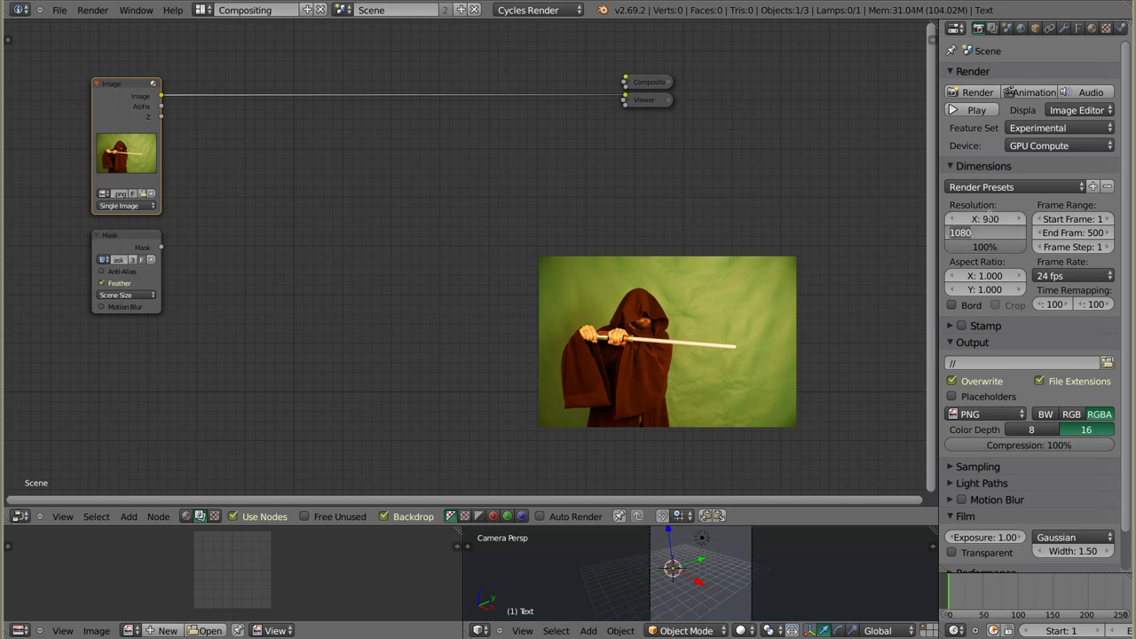
{"action": "type", "text": "600"}
{"action": "key", "text": "Return"}
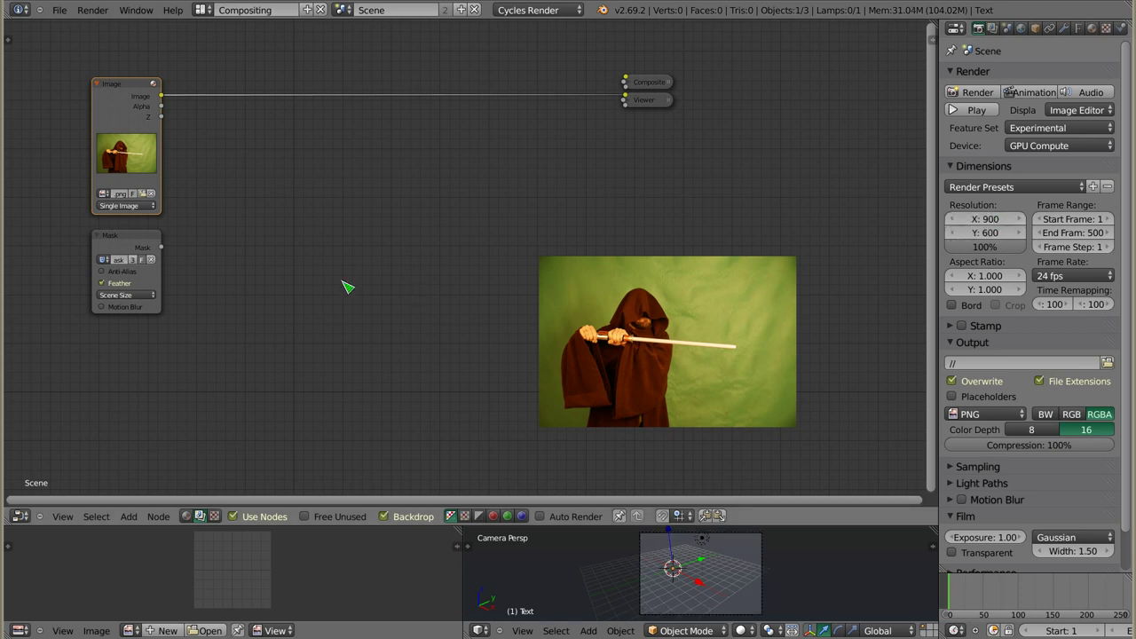
{"action": "left_click", "coordinate": [134, 239], "text": "ctrl+shift"}
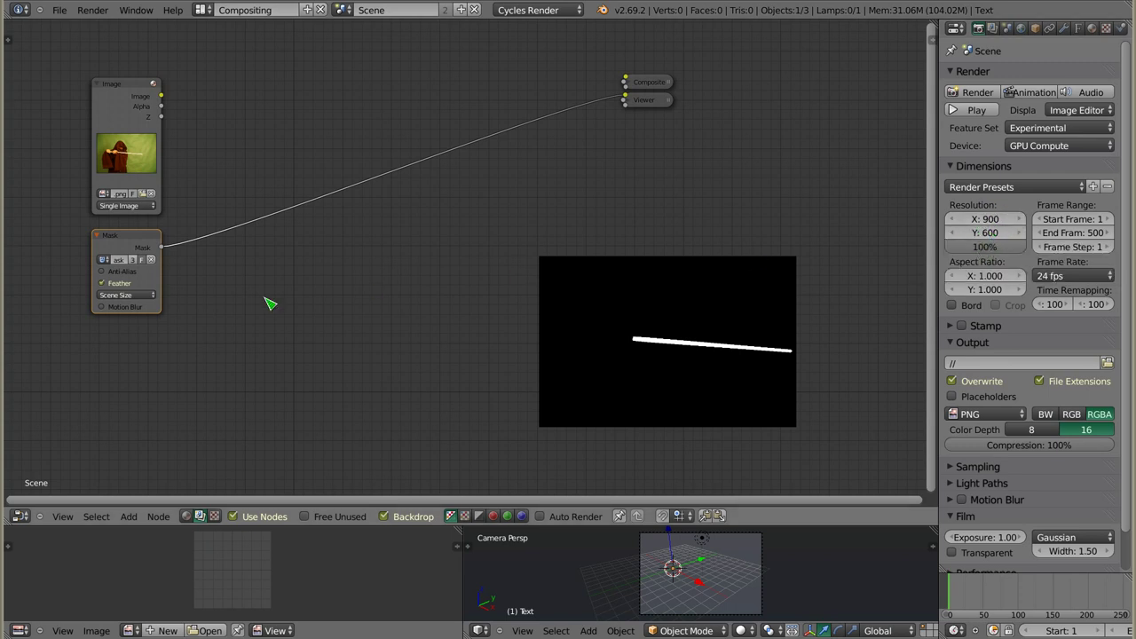
Step: Maximize the node editor and set the Mask node's size source to Fixed/Scene
{"action": "key", "text": "ctrl+Up"}
{"action": "scroll", "coordinate": [147, 320], "scroll_direction": "up", "scroll_amount": 3}
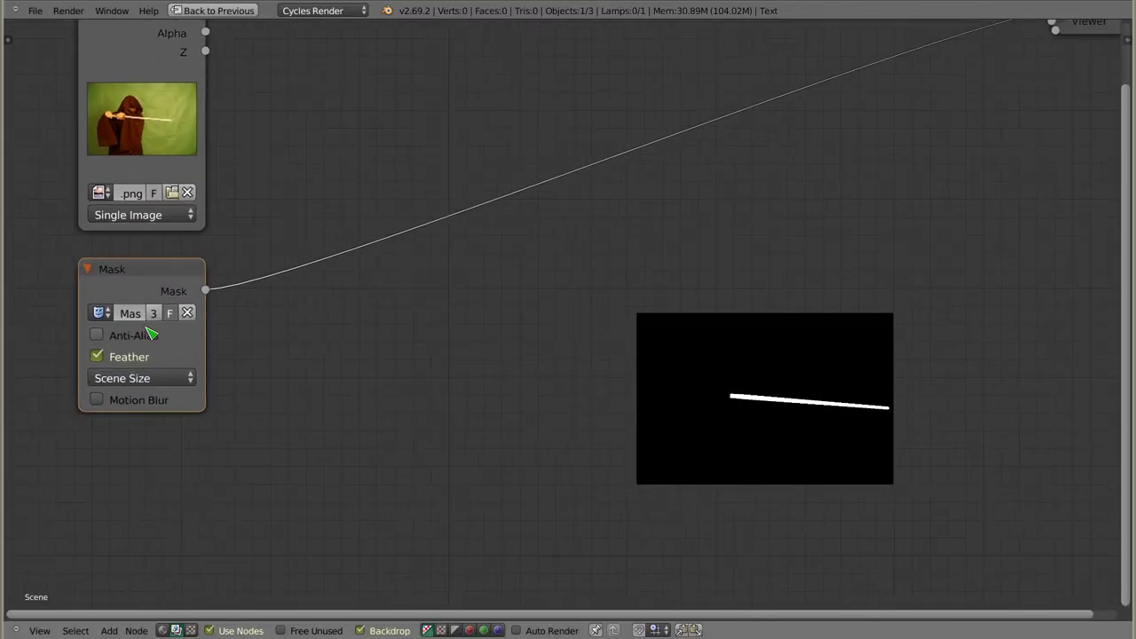
{"action": "scroll", "coordinate": [152, 324], "scroll_direction": "up", "scroll_amount": 2}
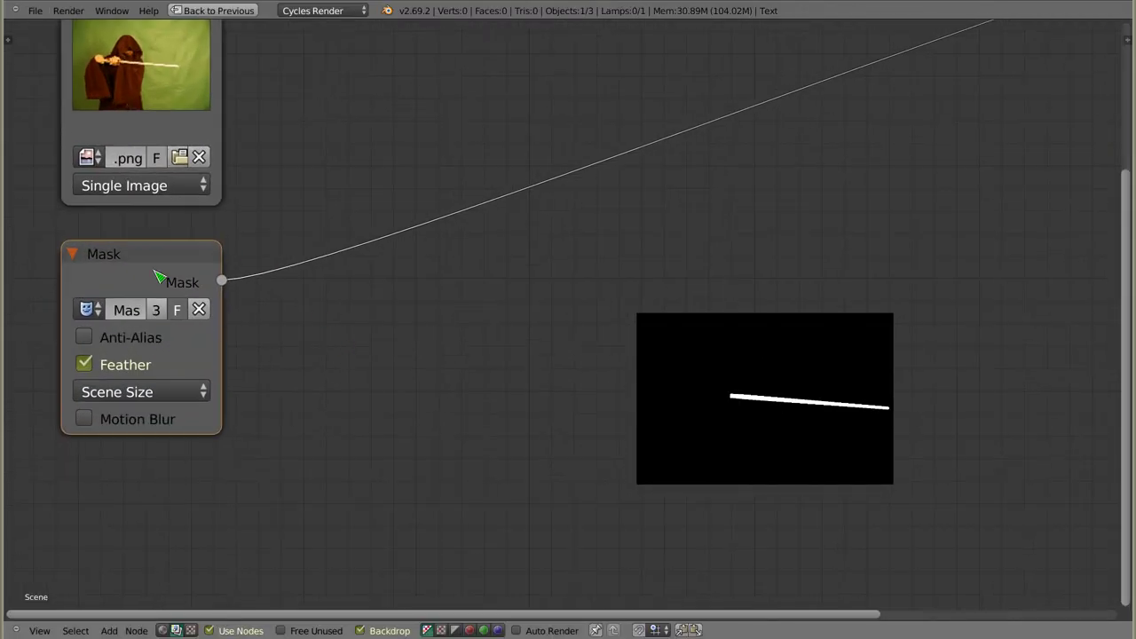
{"action": "left_click", "coordinate": [175, 396]}
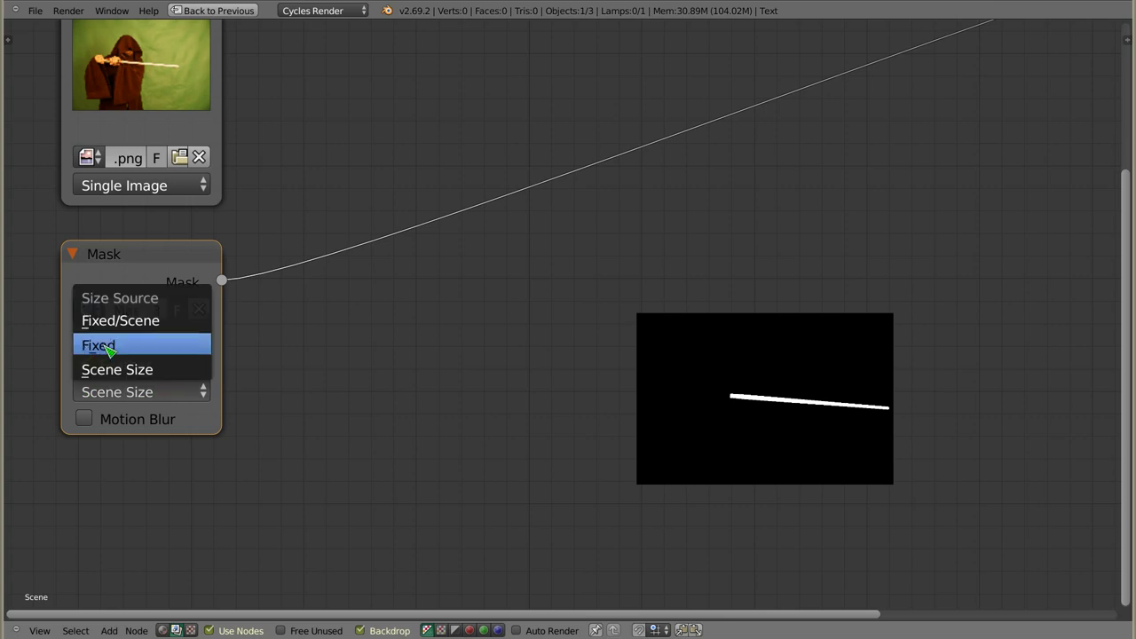
{"action": "left_click", "coordinate": [96, 348]}
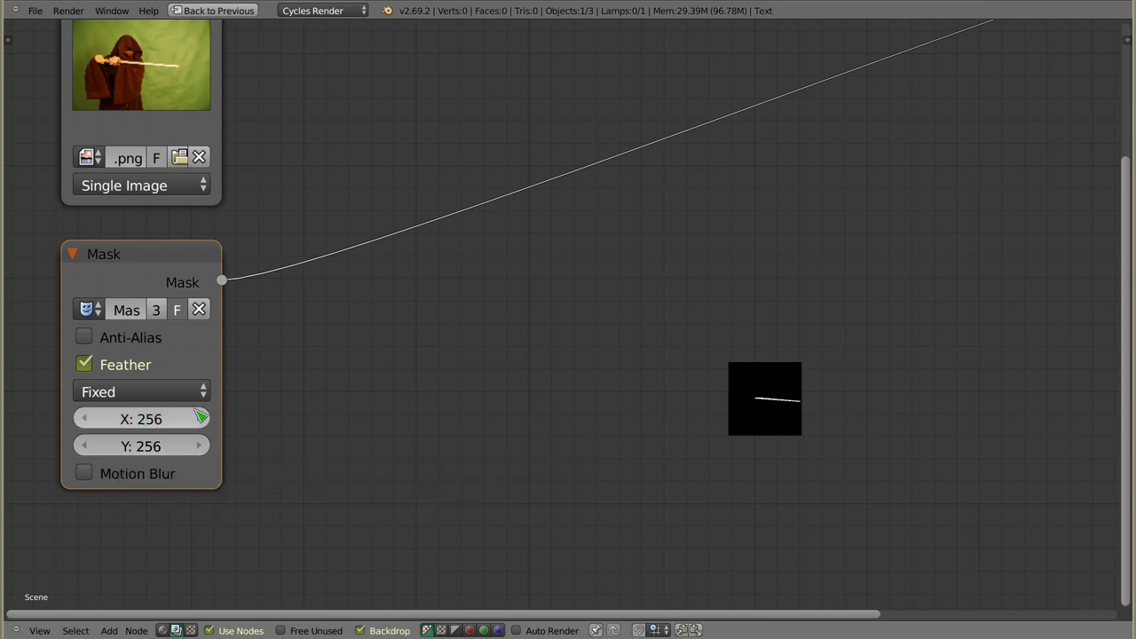
{"action": "left_click", "coordinate": [139, 393]}
{"action": "left_click", "coordinate": [133, 322]}
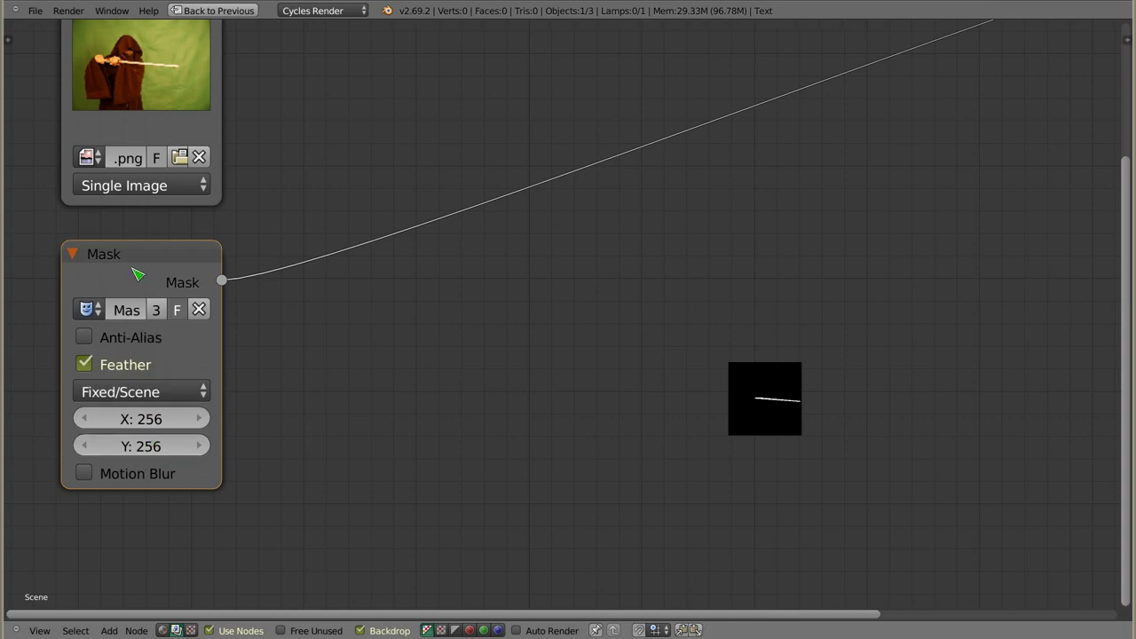
Step: Give the mask a 900 x 600 size and preview the green-screen photo
{"action": "left_click", "coordinate": [161, 425]}
{"action": "type", "text": "900"}
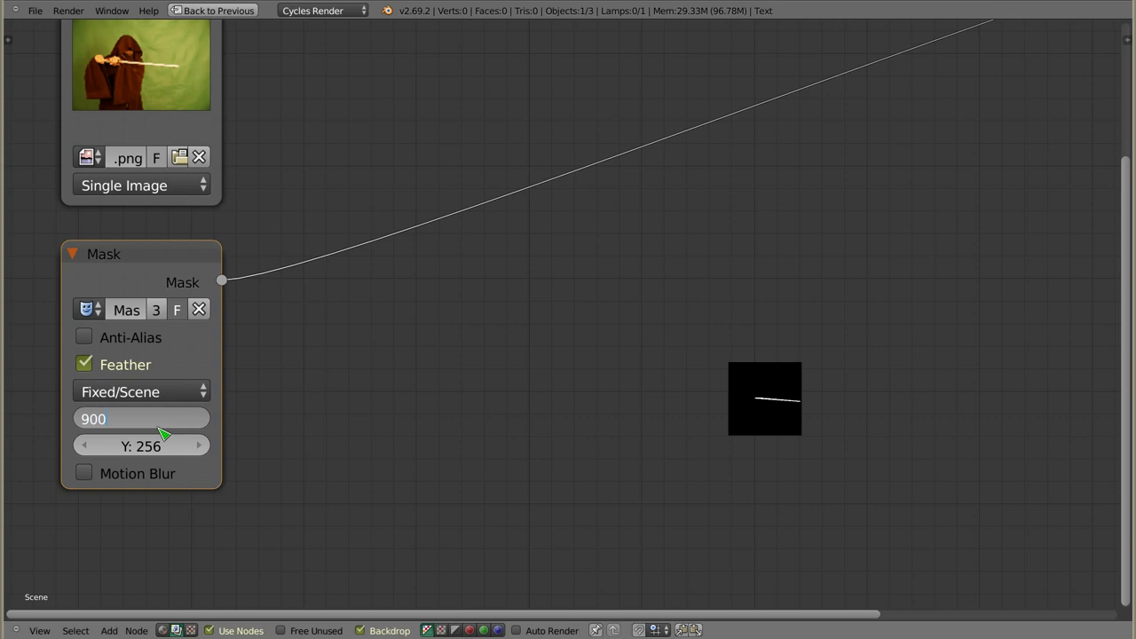
{"action": "key", "text": "Tab"}
{"action": "type", "text": "7"}
{"action": "type", "text": "00"}
{"action": "key", "text": "Return"}
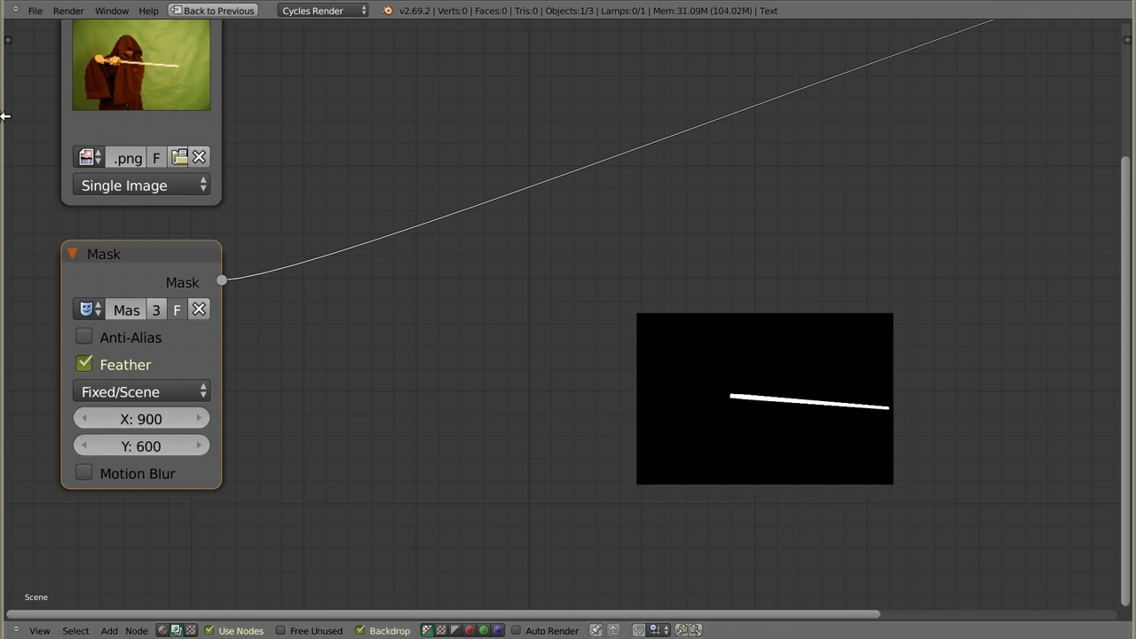
{"action": "left_click", "coordinate": [155, 86], "text": "ctrl+shift"}
Step: Reconnect the green-screen photo to the Viewer and enlarge and reposition the backdrop
{"action": "left_click", "coordinate": [150, 254], "text": "ctrl+shift"}
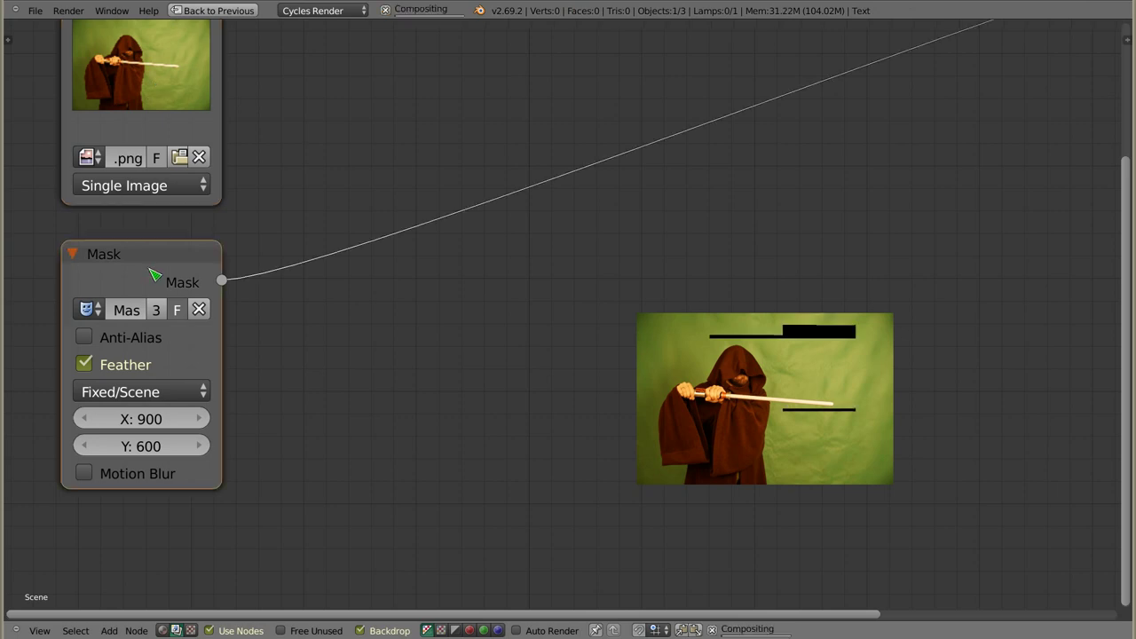
{"action": "left_click", "coordinate": [165, 197], "text": "ctrl+shift"}
{"action": "scroll", "coordinate": [190, 237], "scroll_direction": "down", "scroll_amount": 3}
{"action": "middle_click_drag", "start_coordinate": [317, 180], "coordinate": [266, 209]}
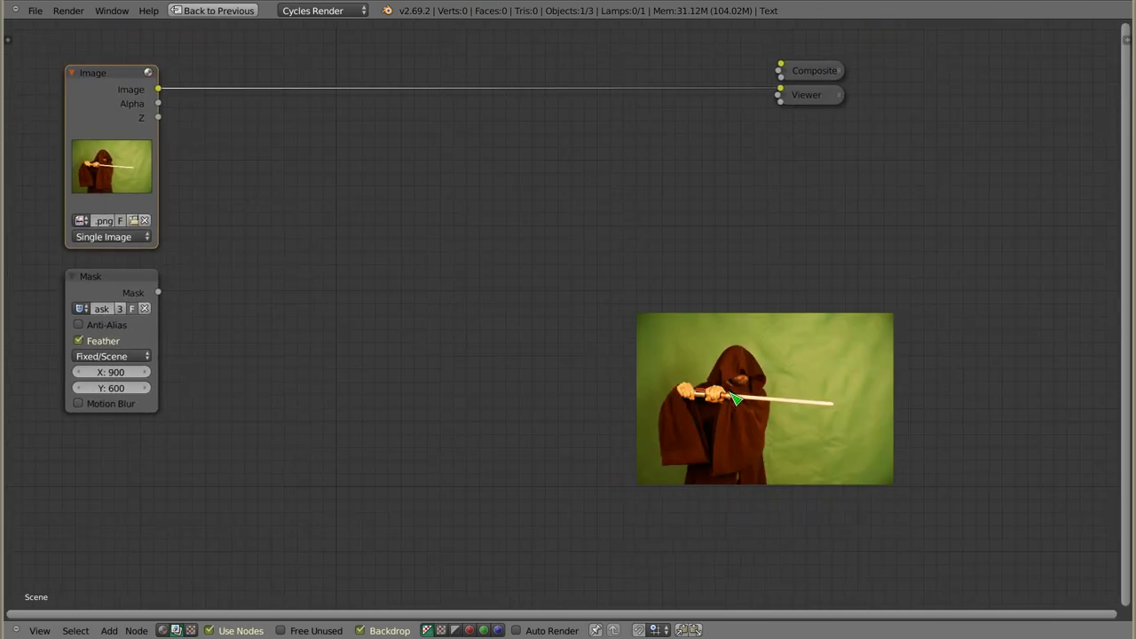
{"action": "key", "text": "v"}
{"action": "key", "text": "v"}
{"action": "key", "text": "v"}
{"action": "key", "text": "v"}
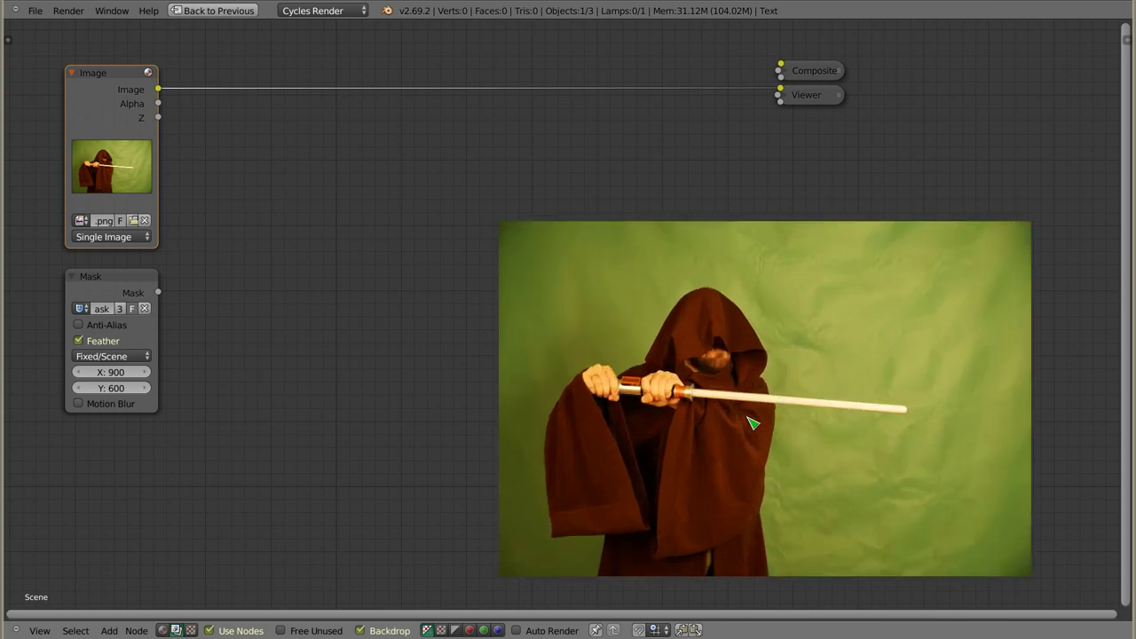
{"action": "key", "text": "v"}
{"action": "middle_click_drag", "start_coordinate": [819, 471], "coordinate": [814, 447], "text": "alt"}
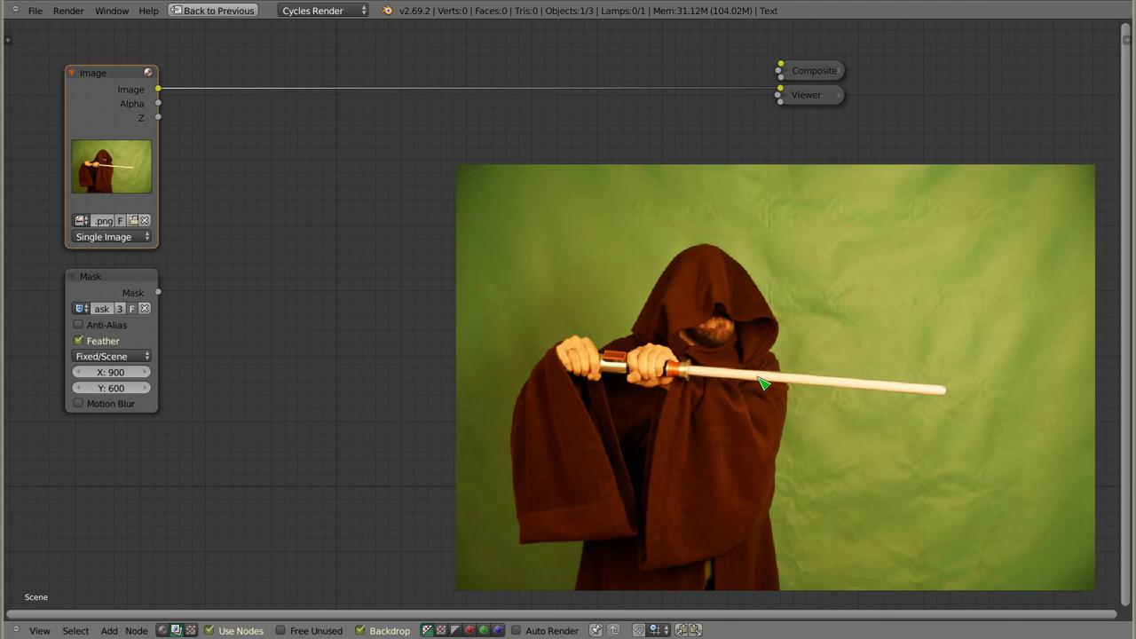
Step: View the Mask node, enable Anti-Alias, and compare the zoomed mask edges with it off and on
{"action": "left_click", "coordinate": [126, 281], "text": "ctrl+shift"}
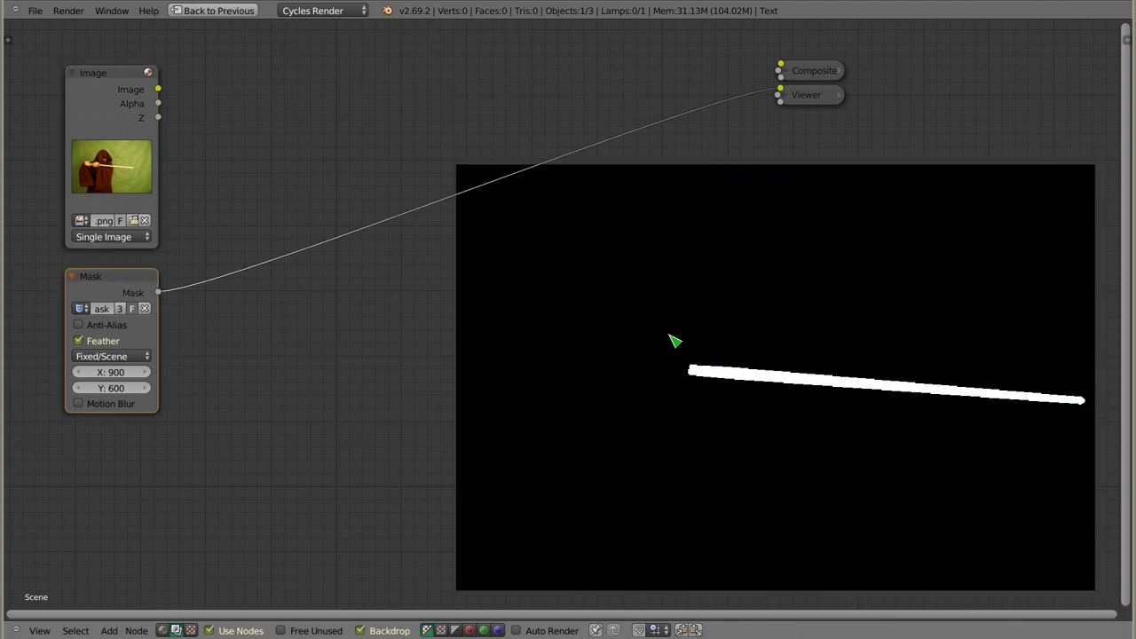
{"action": "left_click", "coordinate": [79, 324]}
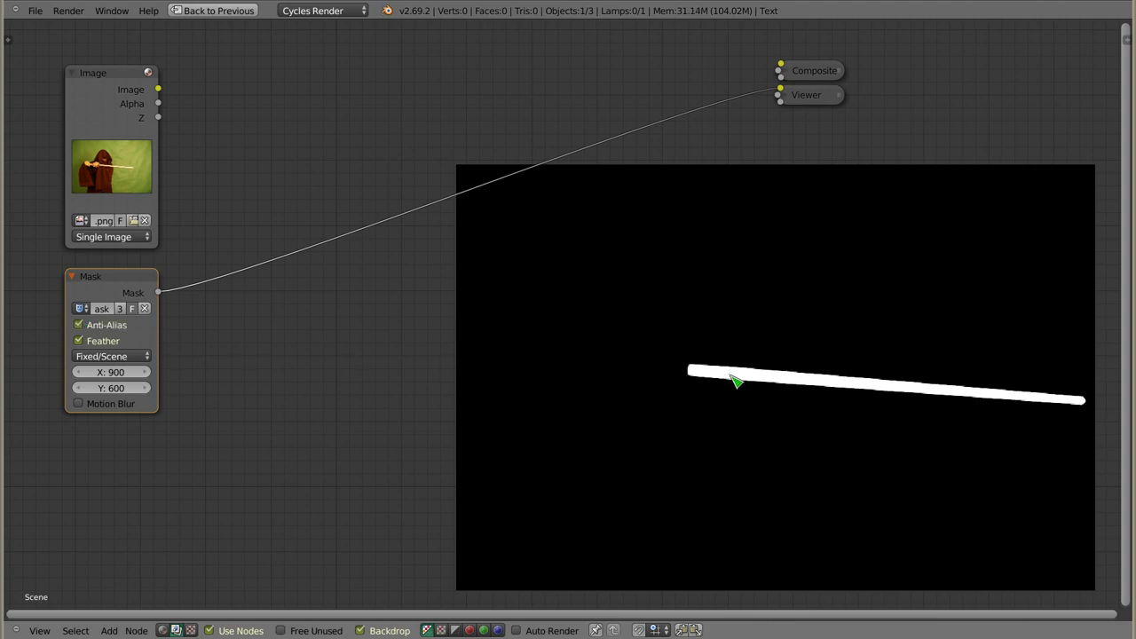
{"action": "key", "text": "alt+v"}
{"action": "key", "text": "alt+v"}
{"action": "key", "text": "alt+v"}
{"action": "key", "text": "alt+v"}
{"action": "key", "text": "alt+v"}
{"action": "key", "text": "alt+v"}
{"action": "key", "text": "alt+v"}
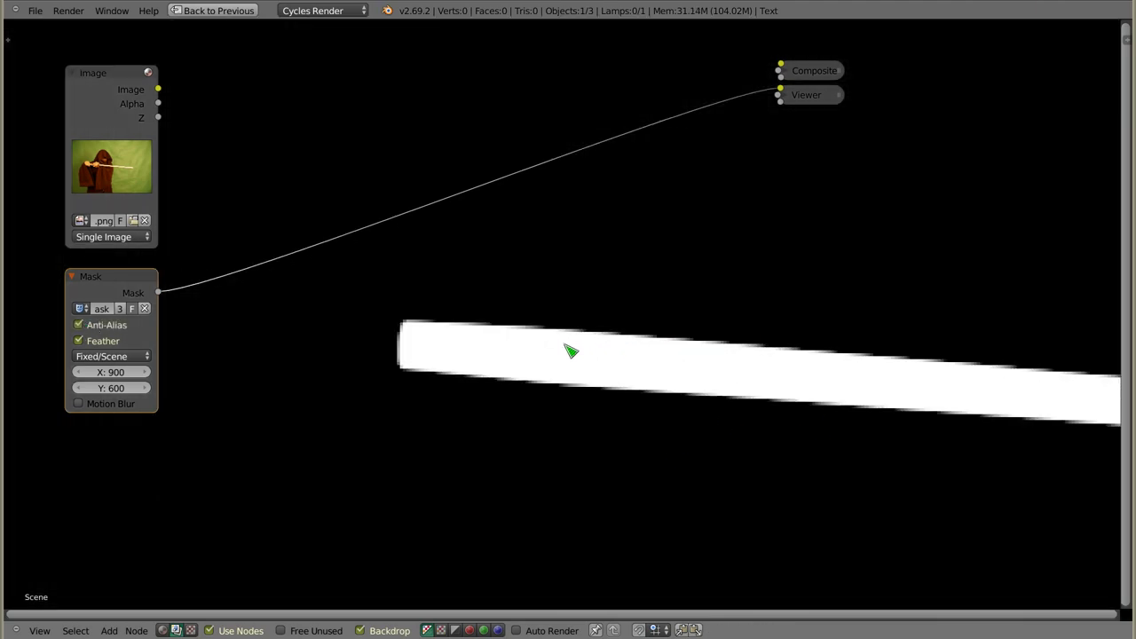
{"action": "key", "text": "alt+v"}
{"action": "key", "text": "alt+v"}
{"action": "key", "text": "alt+v"}
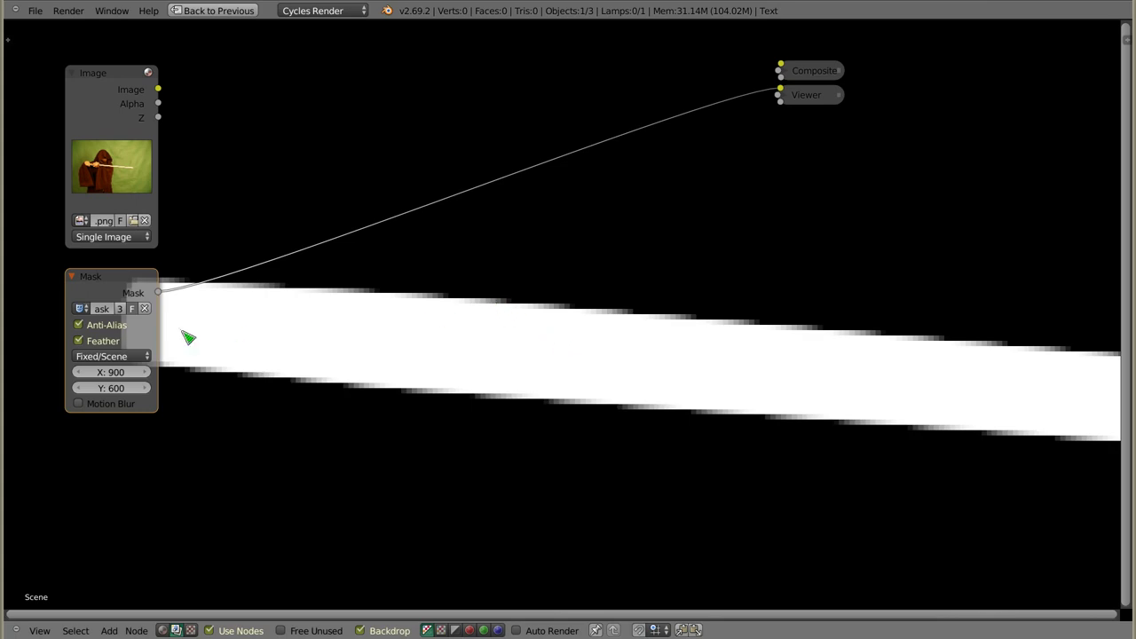
{"action": "left_click", "coordinate": [107, 326]}
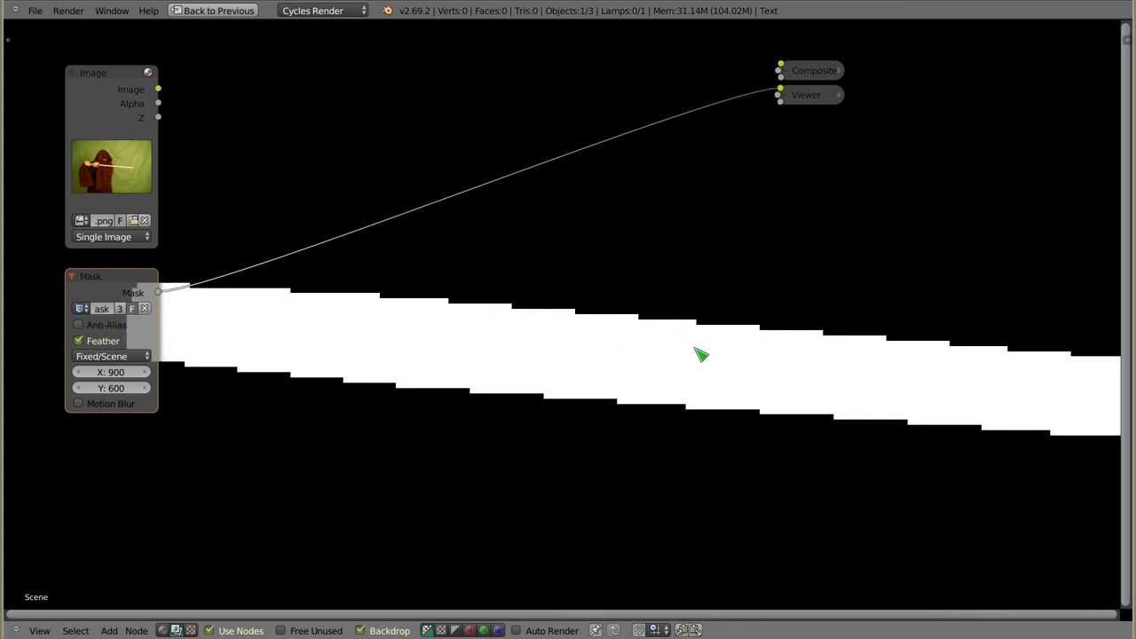
{"action": "left_click", "coordinate": [105, 326]}
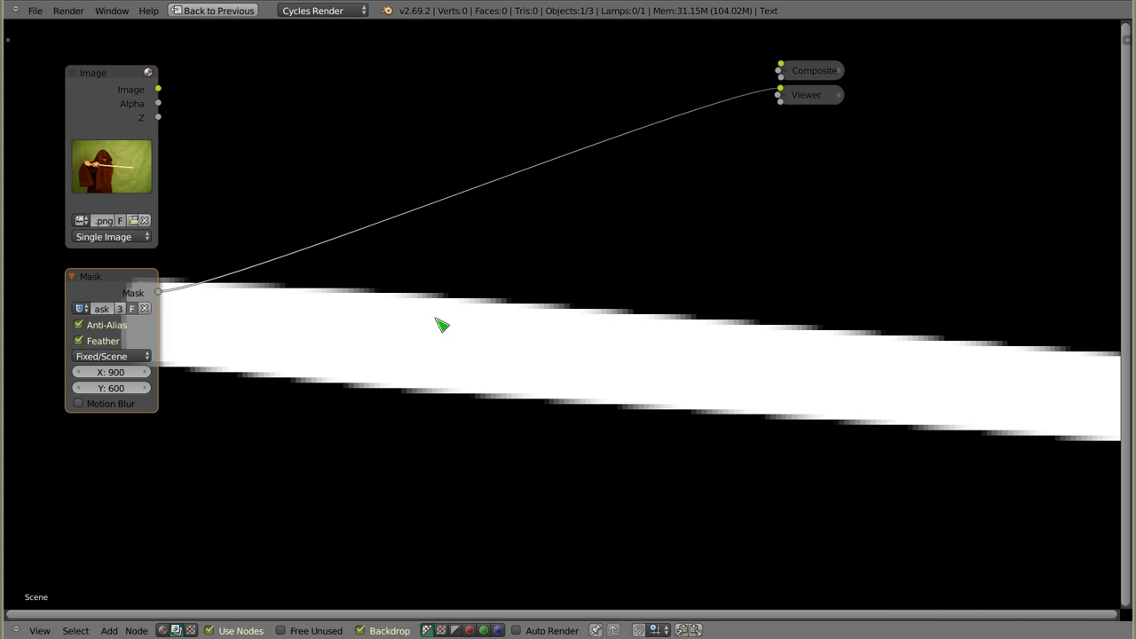
{"action": "key", "text": "alt+v"}
{"action": "key", "text": "alt+v"}
{"action": "key", "text": "alt+v"}
{"action": "key", "text": "alt+v"}
{"action": "key", "text": "alt+v"}
{"action": "key", "text": "alt+v"}
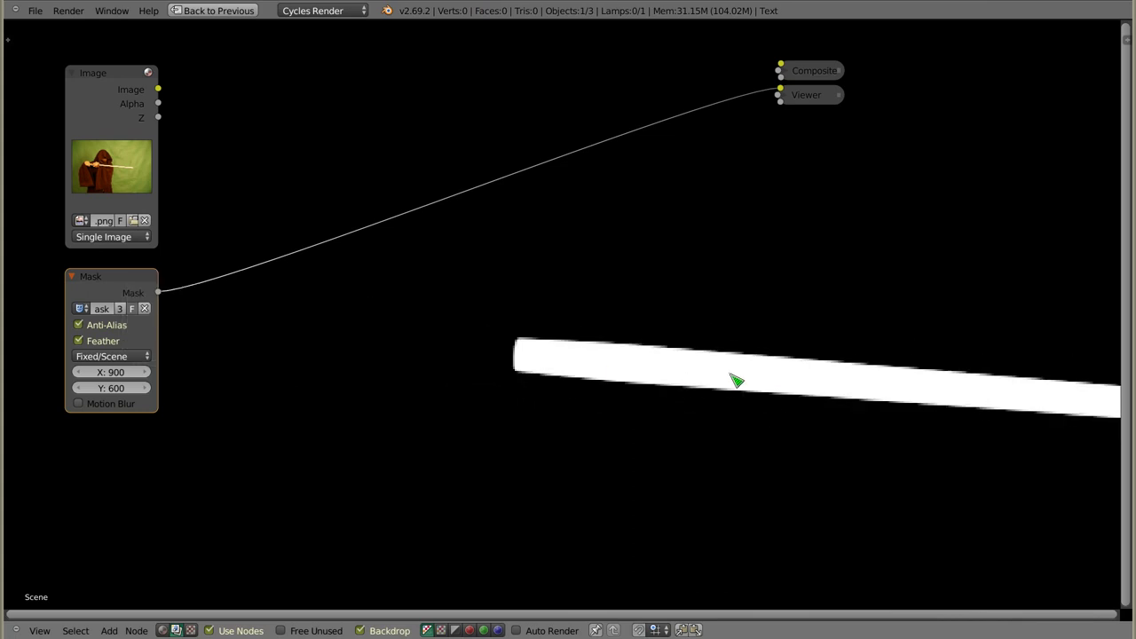
{"action": "key", "text": "alt+v"}
{"action": "key", "text": "alt+v"}
{"action": "key", "text": "alt+v"}
{"action": "key", "text": "alt+v"}
{"action": "key", "text": "alt+v"}
{"action": "key", "text": "alt+v"}
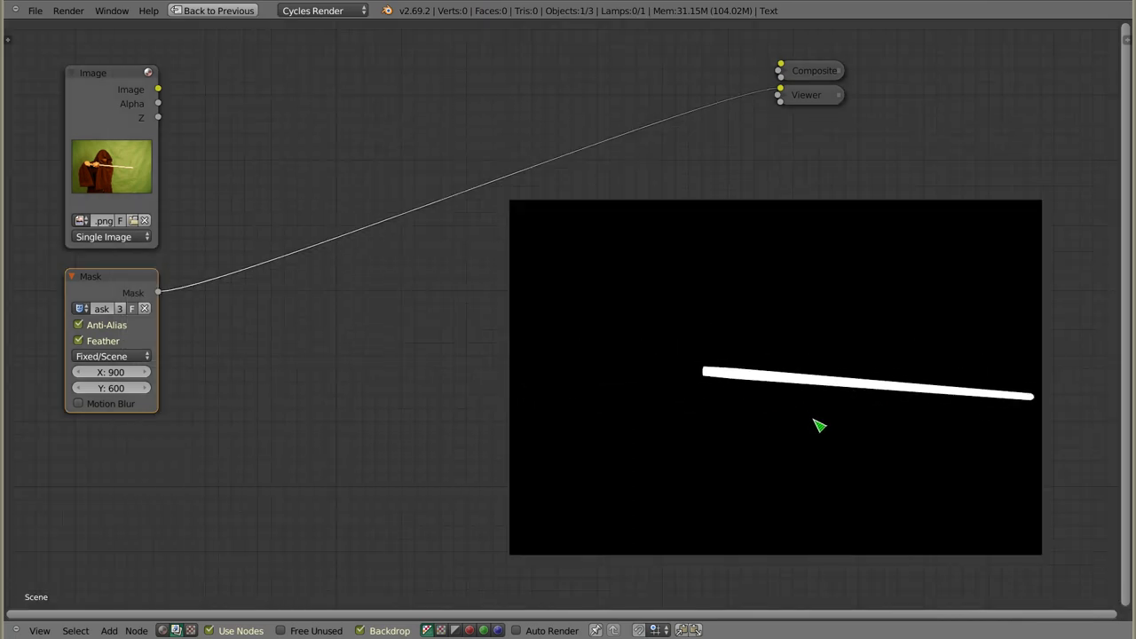
{"action": "middle_click_drag", "start_coordinate": [819, 424], "coordinate": [743, 406], "text": "alt"}
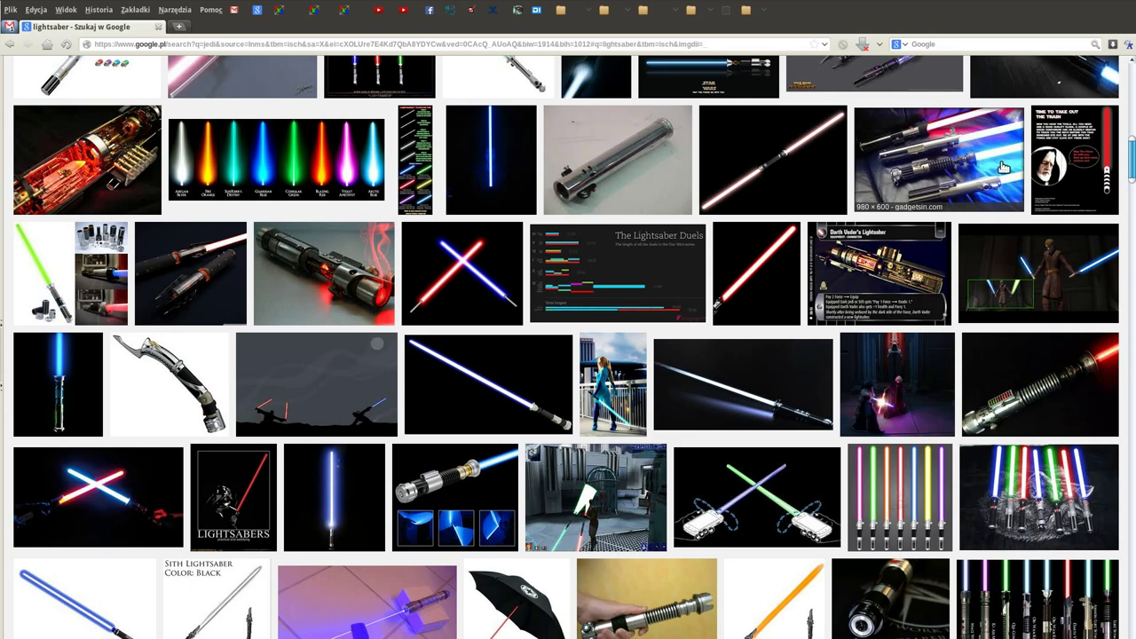
Step: Scroll through the Firefox lightsaber image results, then switch back to Blender
{"action": "scroll", "coordinate": [462, 284], "scroll_direction": "down", "scroll_amount": 5}
{"action": "scroll", "coordinate": [462, 284], "scroll_direction": "down", "scroll_amount": 2}
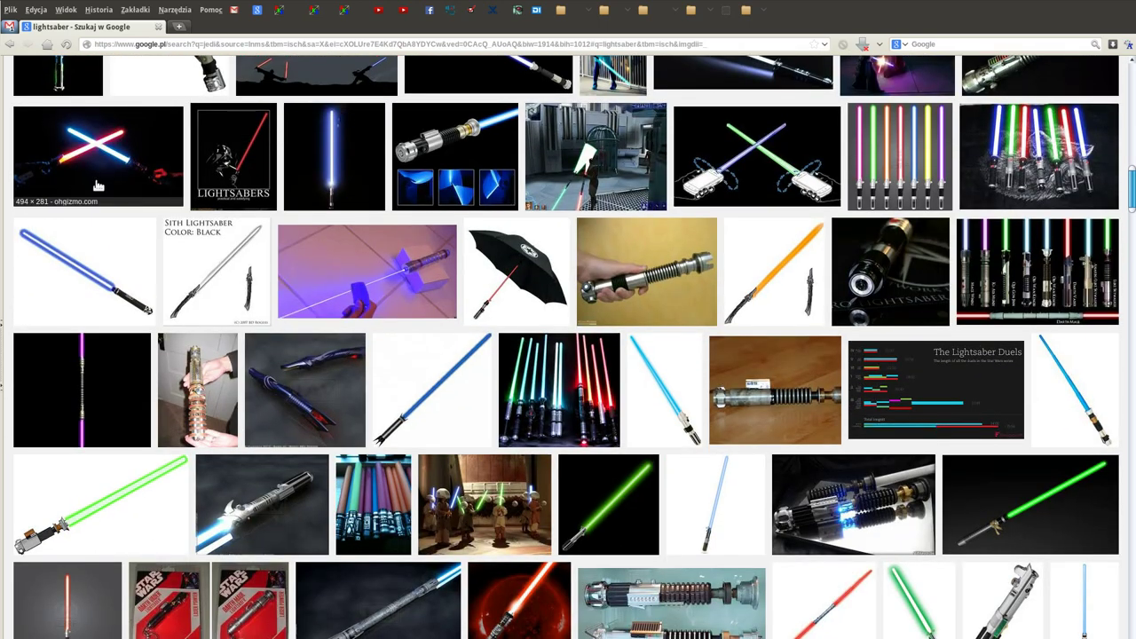
{"action": "scroll", "coordinate": [98, 185], "scroll_direction": "down", "scroll_amount": 2}
{"action": "scroll", "coordinate": [222, 231], "scroll_direction": "down", "scroll_amount": 4}
{"action": "scroll", "coordinate": [355, 276], "scroll_direction": "down", "scroll_amount": 5}
{"action": "scroll", "coordinate": [416, 302], "scroll_direction": "down", "scroll_amount": 5}
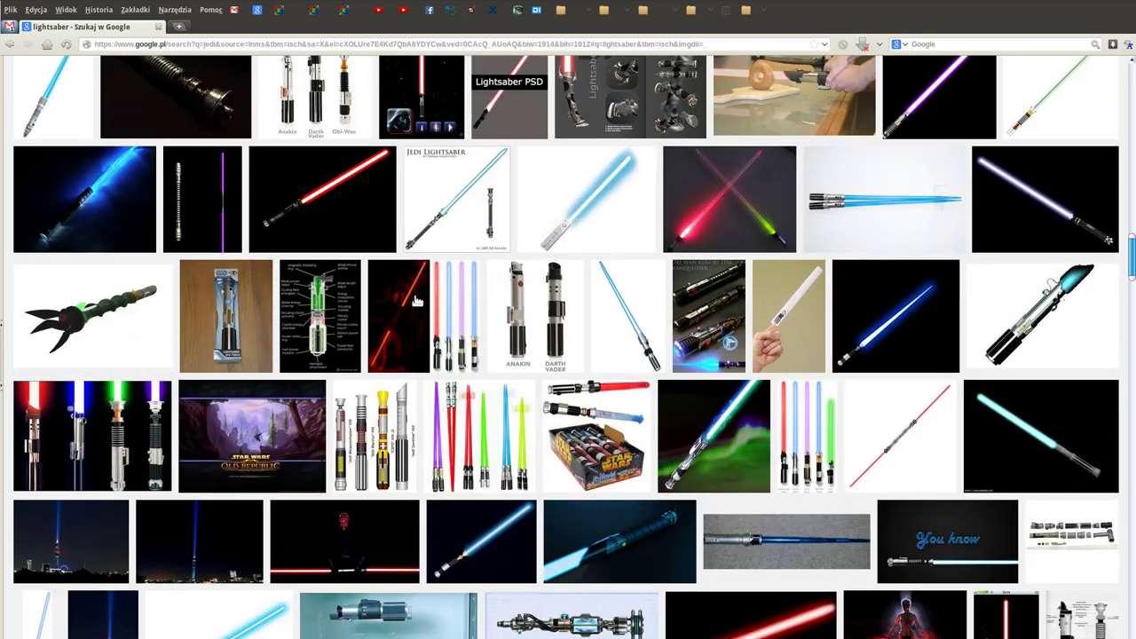
{"action": "scroll", "coordinate": [408, 302], "scroll_direction": "down", "scroll_amount": 5}
{"action": "scroll", "coordinate": [395, 303], "scroll_direction": "down", "scroll_amount": 2}
{"action": "scroll", "coordinate": [377, 305], "scroll_direction": "down", "scroll_amount": 5}
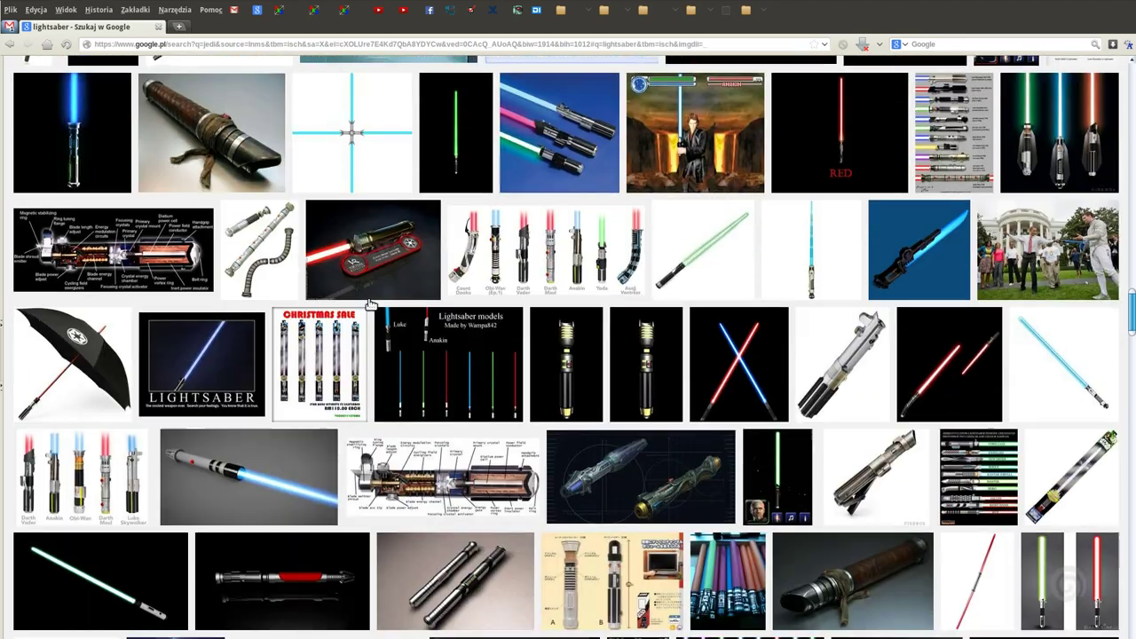
{"action": "scroll", "coordinate": [373, 305], "scroll_direction": "down", "scroll_amount": 5}
{"action": "scroll", "coordinate": [377, 307], "scroll_direction": "down", "scroll_amount": 5}
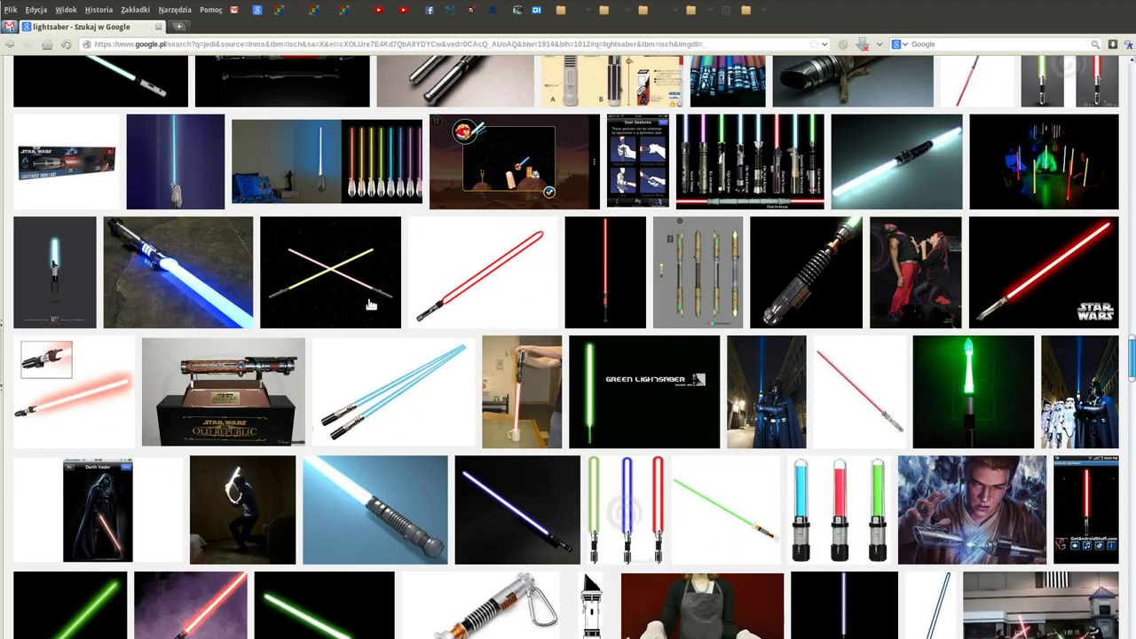
{"action": "scroll", "coordinate": [371, 304], "scroll_direction": "down", "scroll_amount": 5}
{"action": "scroll", "coordinate": [371, 305], "scroll_direction": "down", "scroll_amount": 5}
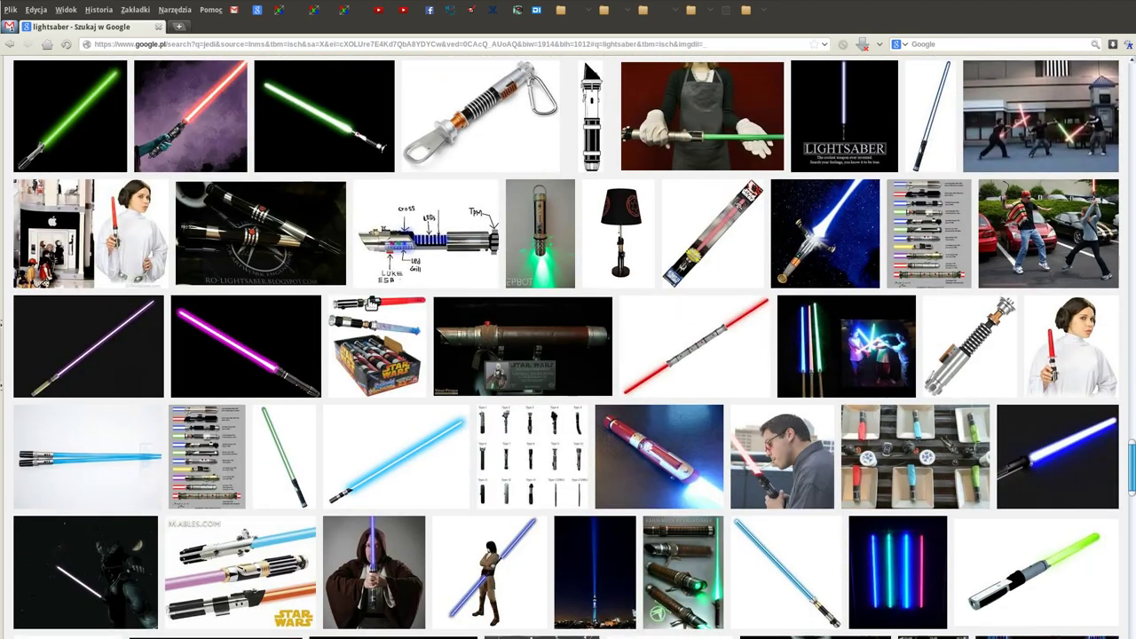
{"action": "scroll", "coordinate": [372, 304], "scroll_direction": "down", "scroll_amount": 5}
{"action": "key", "text": "alt+Tab"}
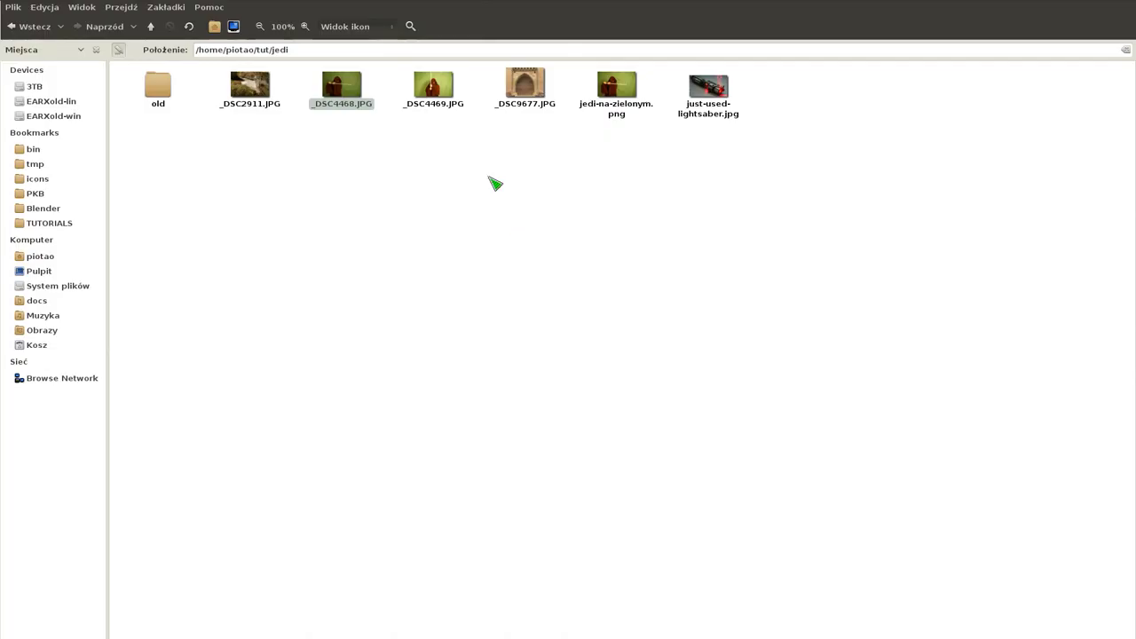
{"action": "key", "text": "alt+Tab"}
{"action": "key", "text": "alt+Tab"}
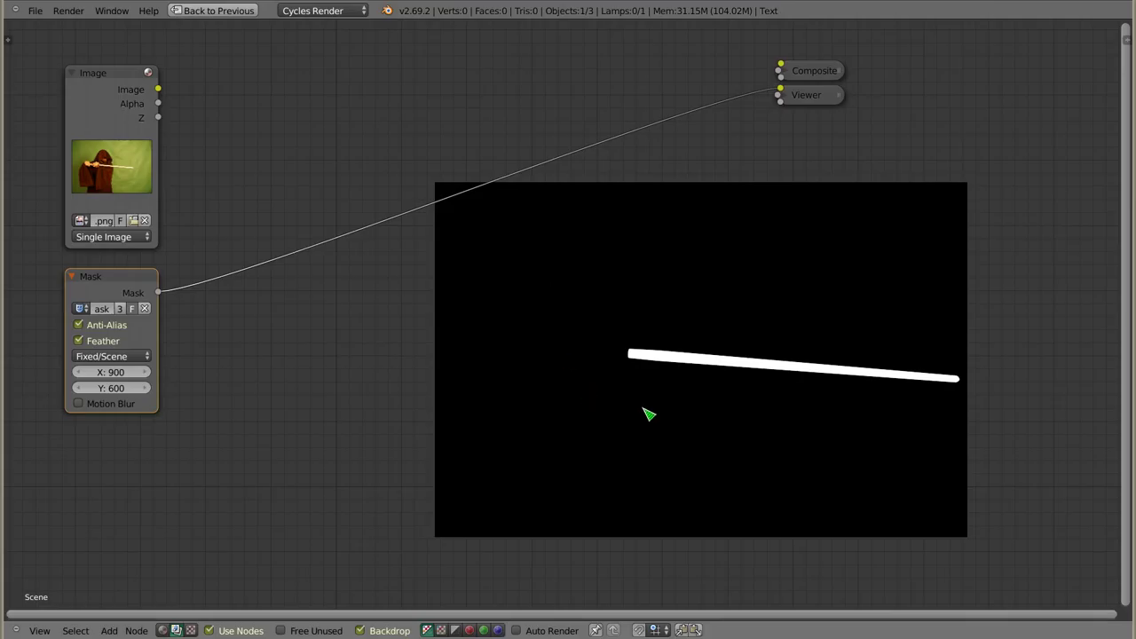
Step: Insert a Blur node between the mask and Viewer with size 5 x 5
{"action": "key", "text": "shift+a"}
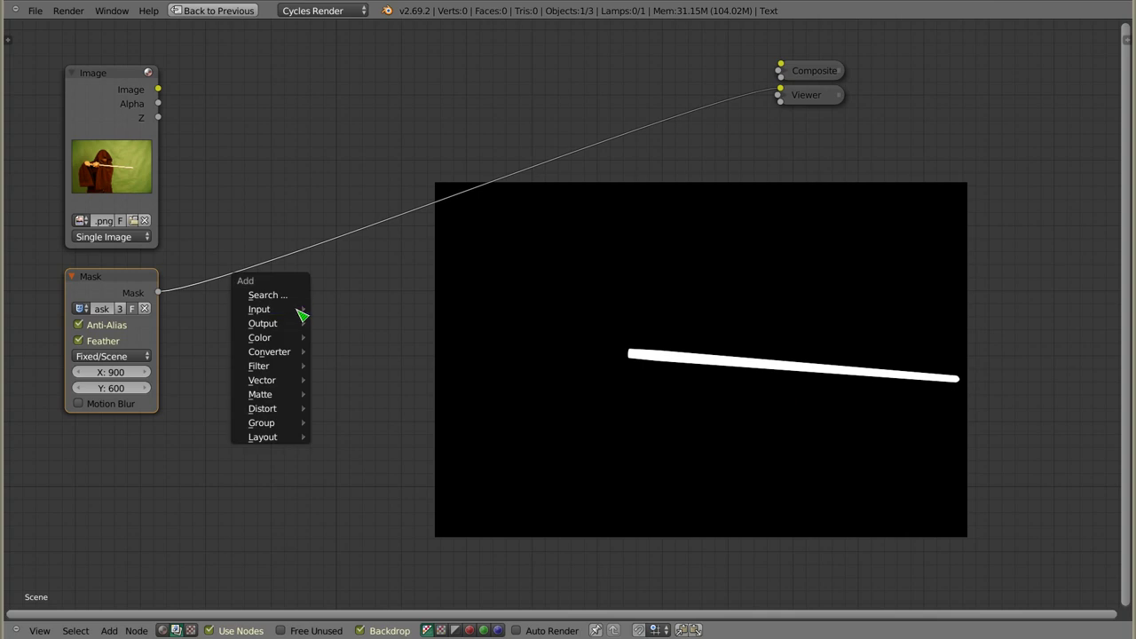
{"action": "mouse_move", "coordinate": [266, 366]}
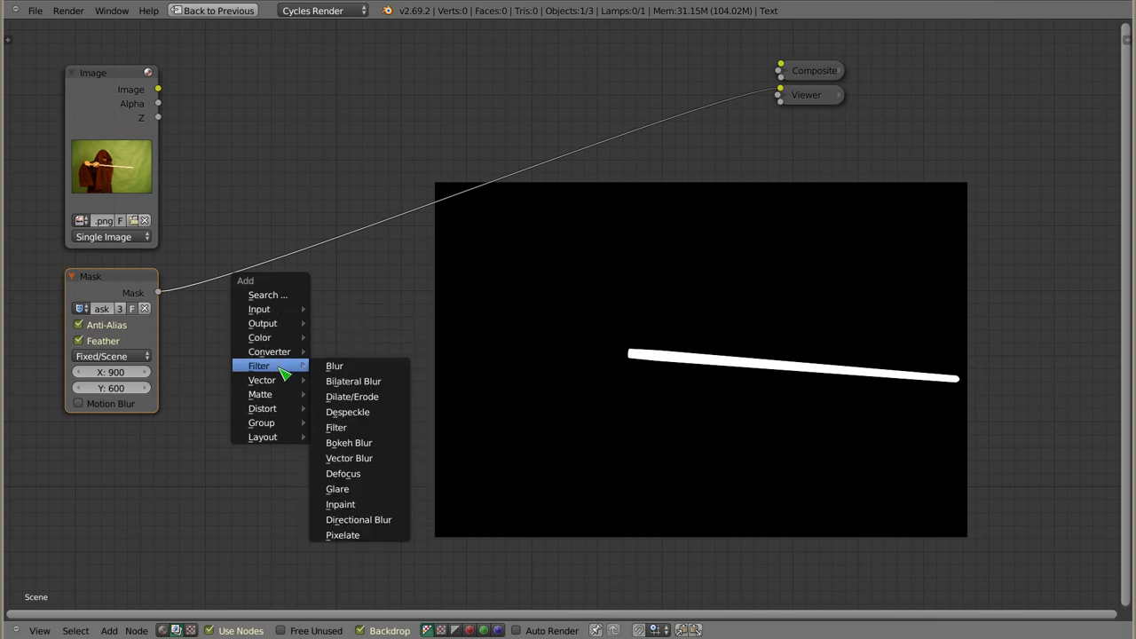
{"action": "left_click", "coordinate": [366, 367]}
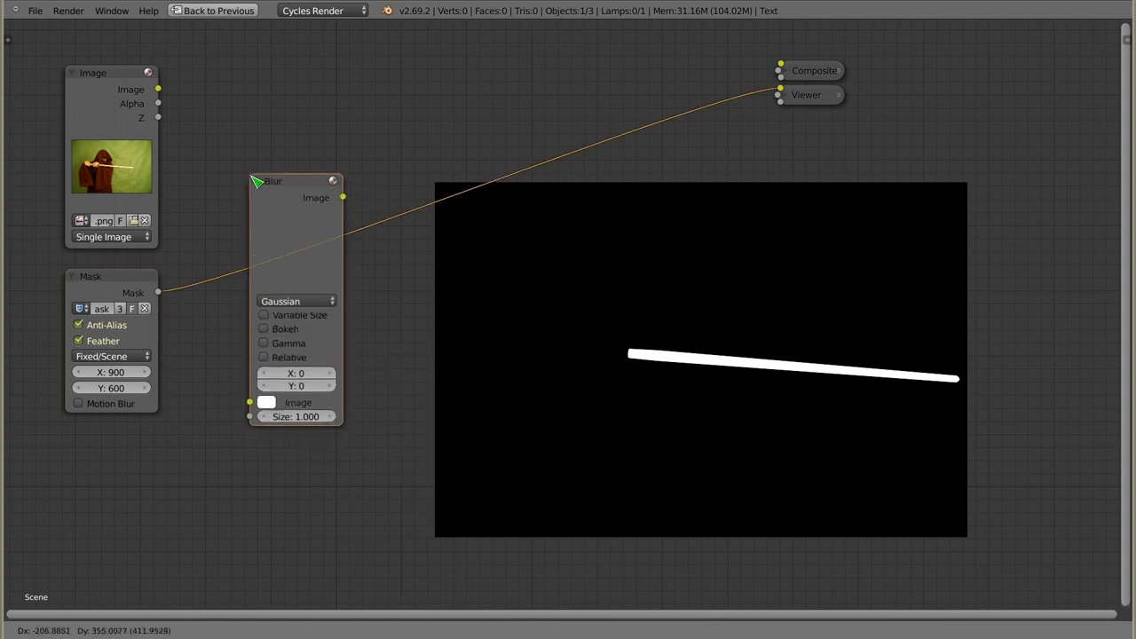
{"action": "left_click", "coordinate": [263, 325]}
{"action": "left_click", "coordinate": [285, 394]}
{"action": "type", "text": "5"}
{"action": "key", "text": "Tab"}
{"action": "type", "text": "5"}
{"action": "key", "text": "Return"}
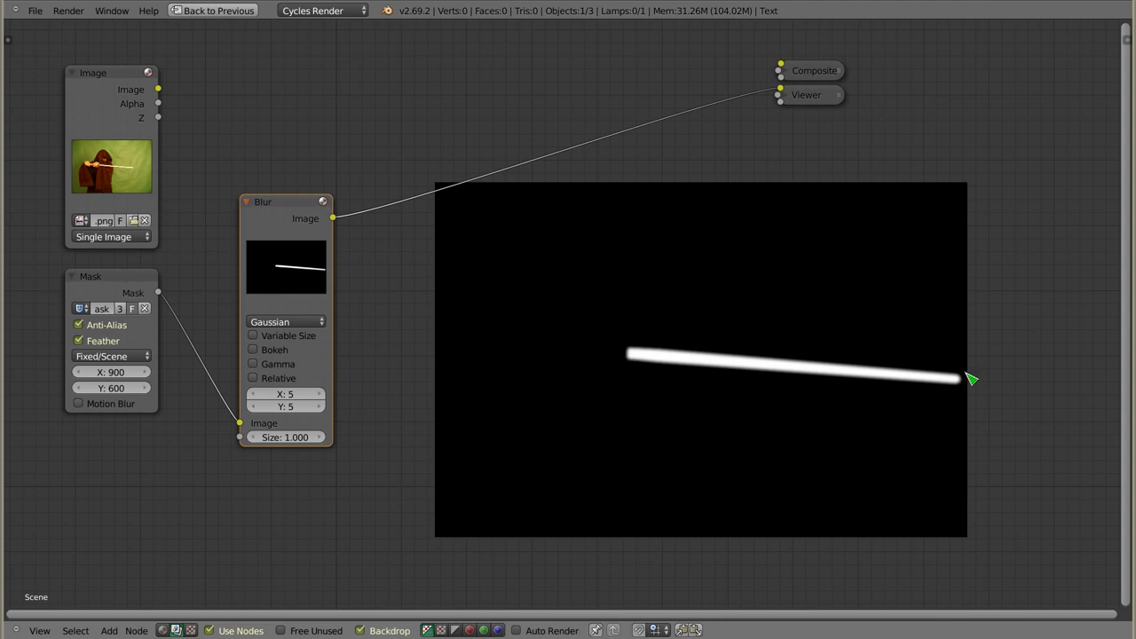
Step: Raise the blur to 7 x 7 and move the Blur node up beside the Image node
{"action": "key", "text": "alt+v"}
{"action": "key", "text": "alt+v"}
{"action": "key", "text": "alt+v"}
{"action": "key", "text": "alt+v"}
{"action": "key", "text": "alt+v"}
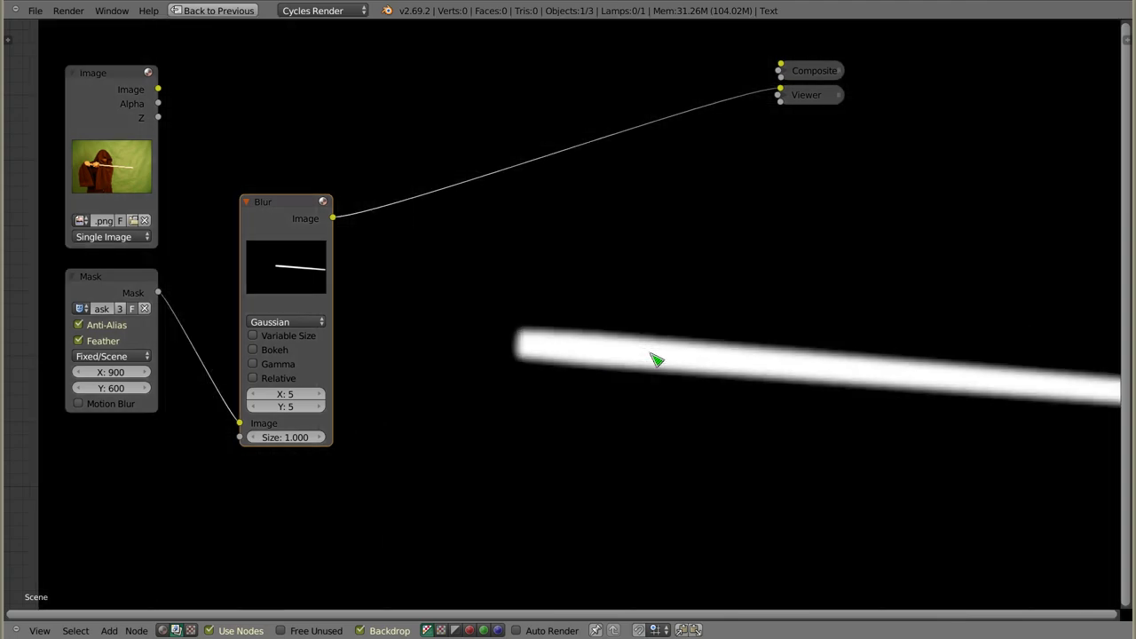
{"action": "left_click_drag", "start_coordinate": [306, 394], "coordinate": [330, 430]}
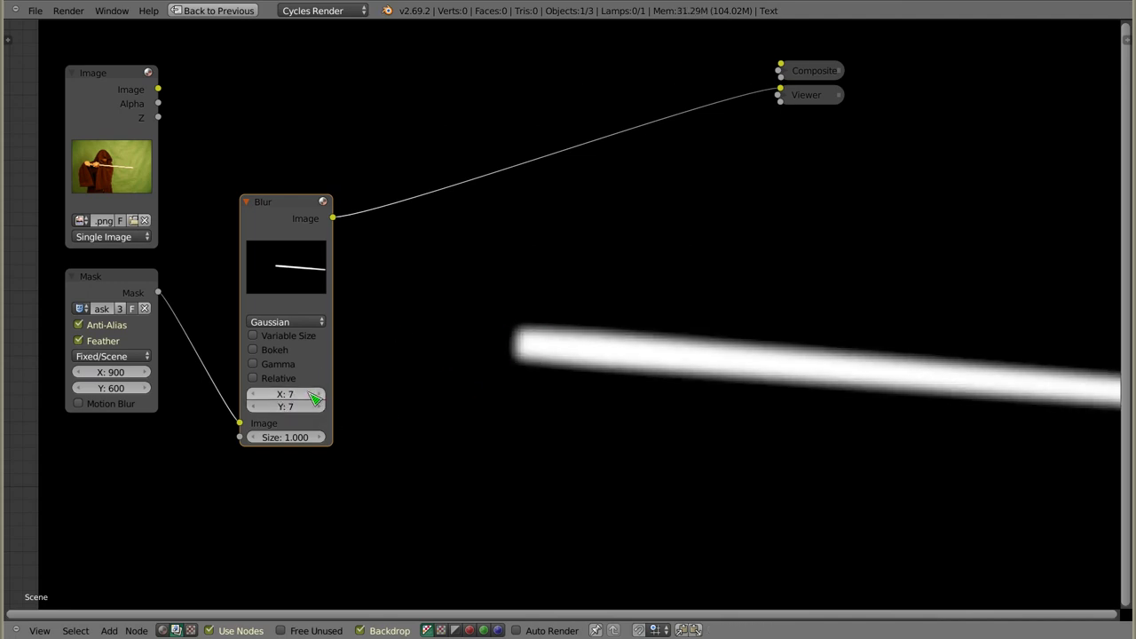
{"action": "left_click_drag", "start_coordinate": [286, 203], "coordinate": [264, 90]}
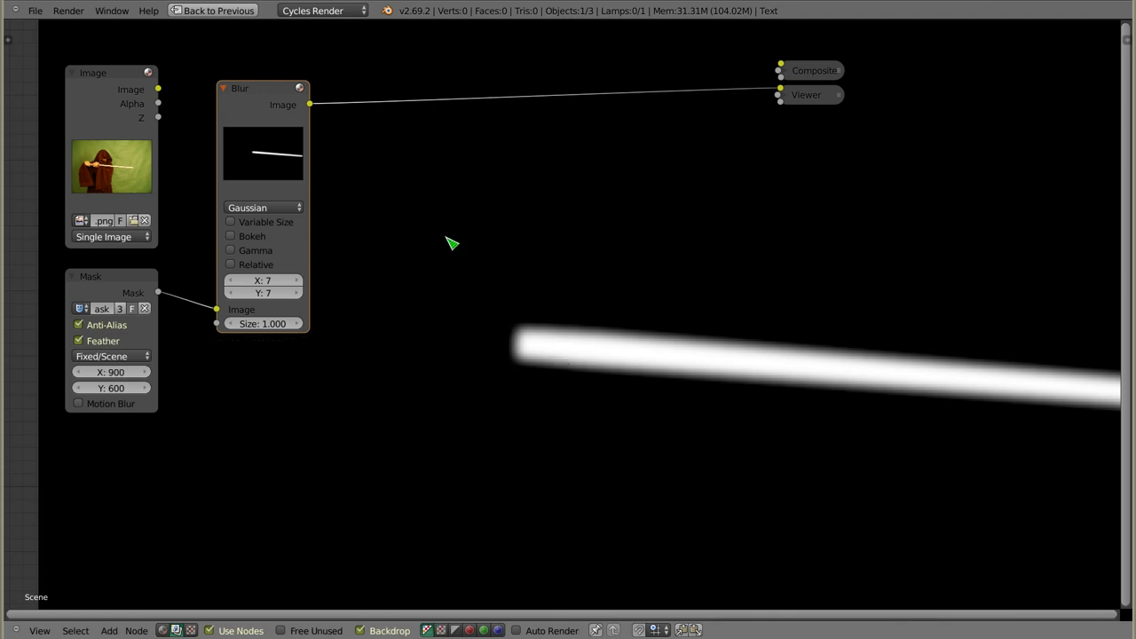
{"action": "left_click_drag", "start_coordinate": [273, 94], "coordinate": [276, 114]}
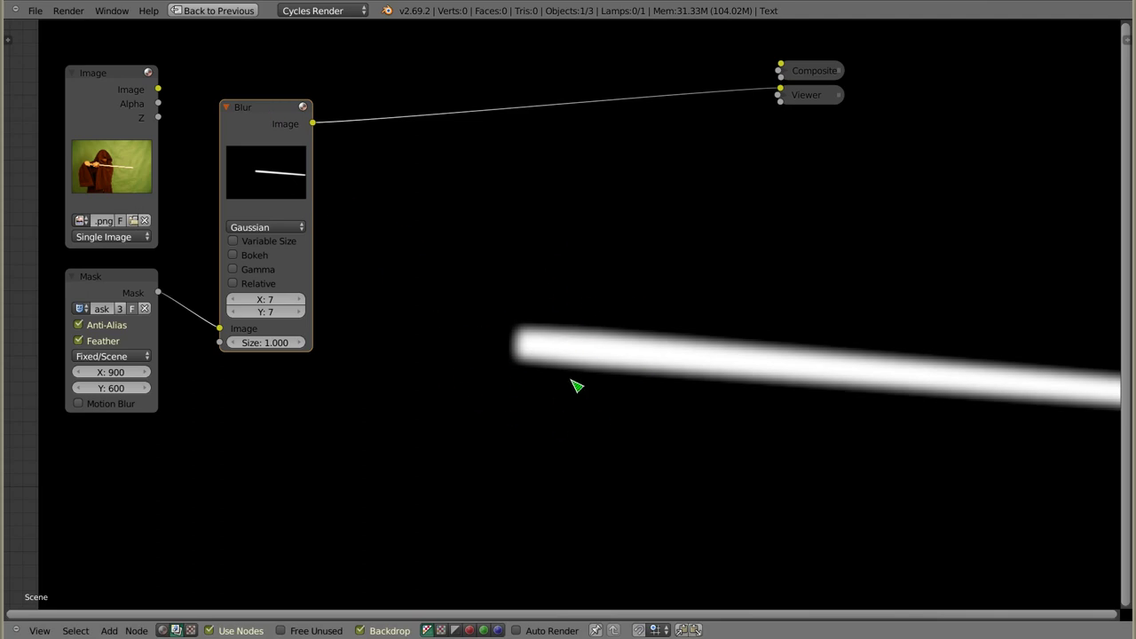
Step: Duplicate the Blur node onto the Viewer link and give the copy size 15 x 15
{"action": "key", "text": "shift+d"}
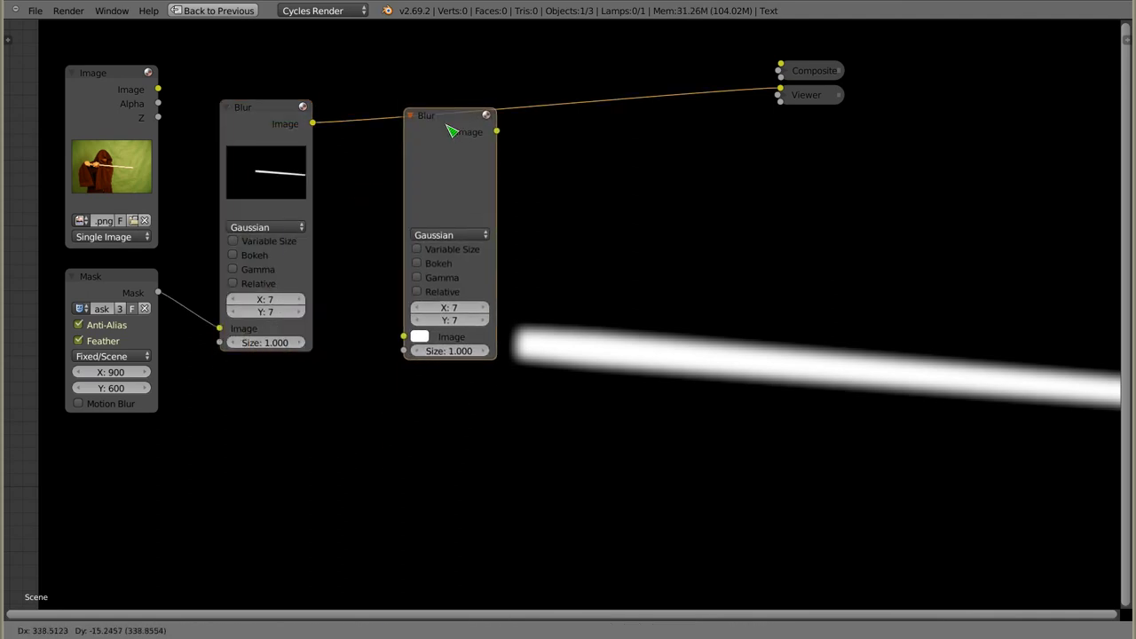
{"action": "left_click", "coordinate": [452, 119]}
{"action": "left_click", "coordinate": [444, 294]}
{"action": "type", "text": "1"}
{"action": "key", "text": "Tab"}
{"action": "type", "text": "15"}
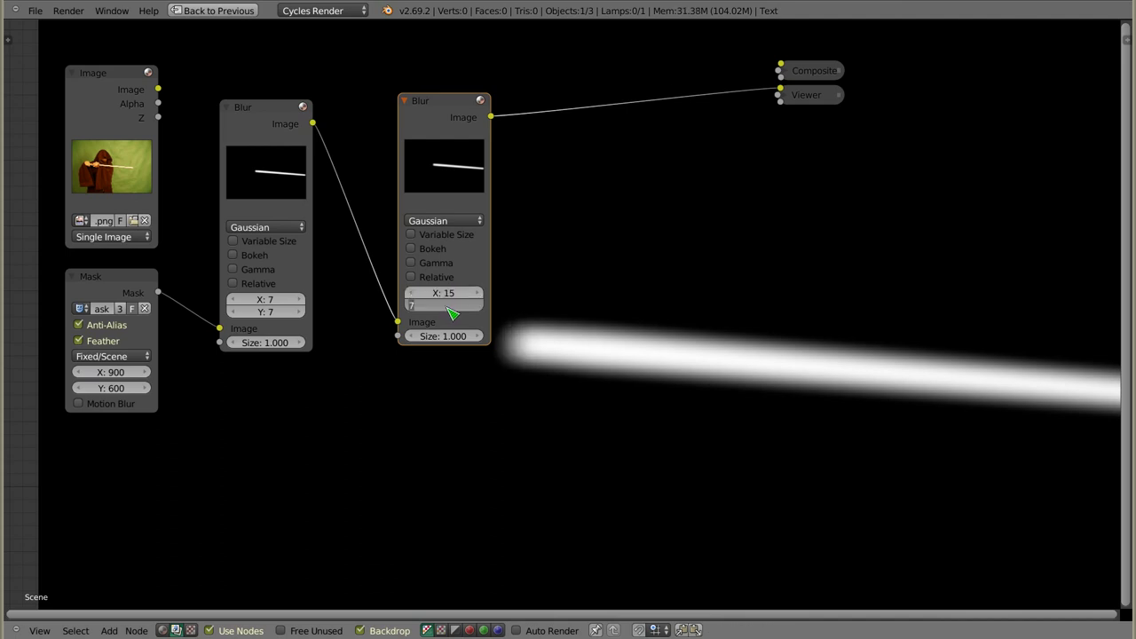
{"action": "key", "text": "Return"}
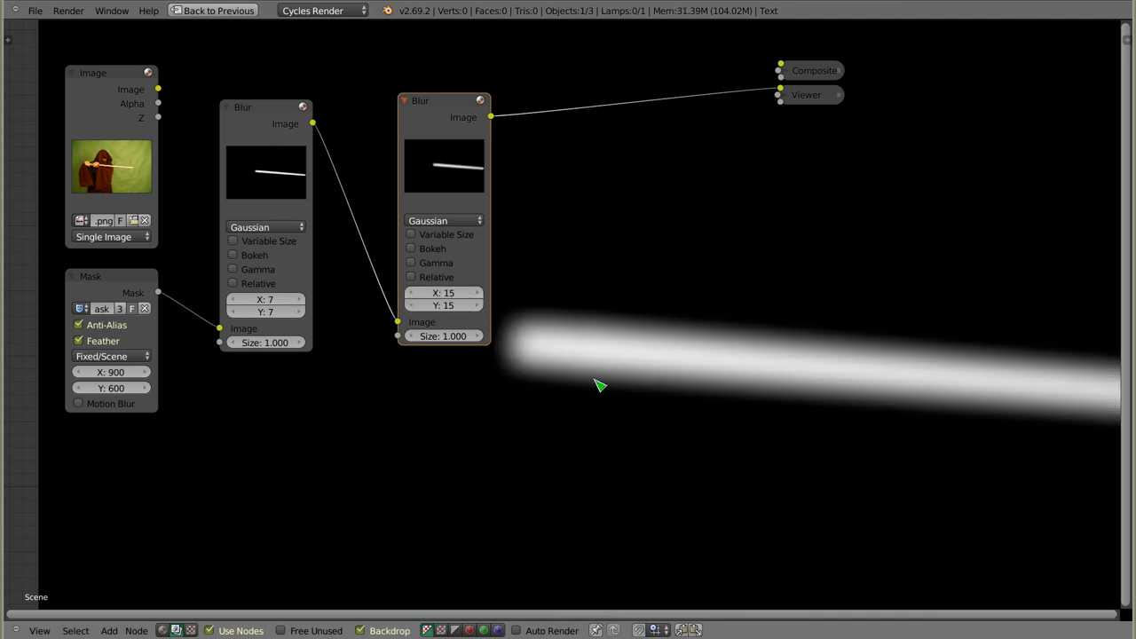
Step: Raise the second blur to 18 x 18 and move it closer to the first
{"action": "left_click", "coordinate": [480, 296]}
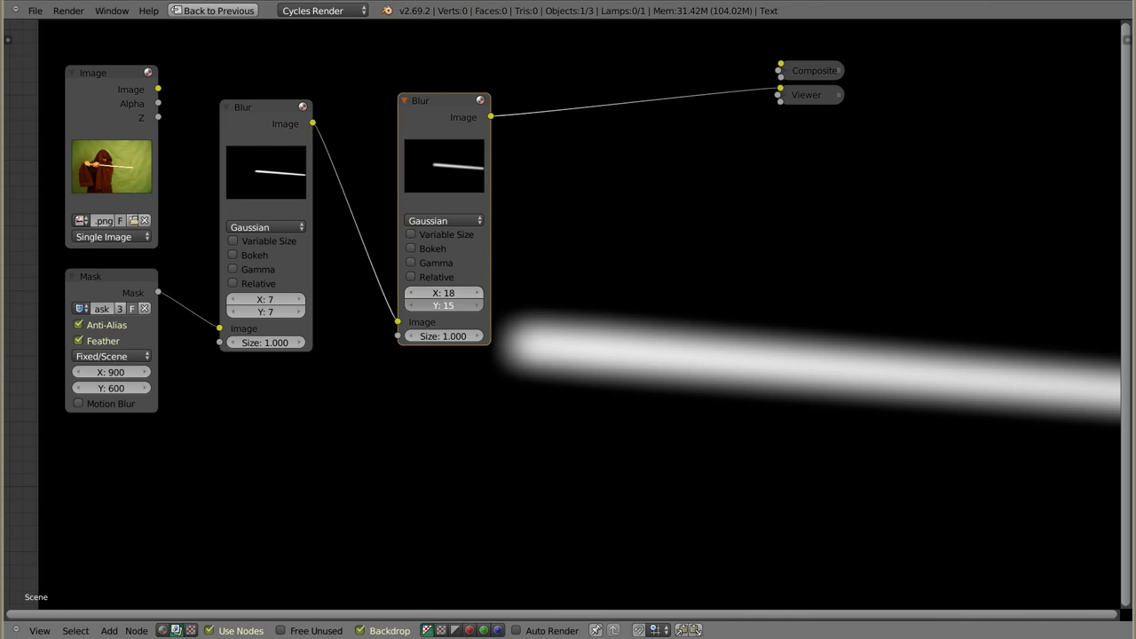
{"action": "left_click", "coordinate": [481, 305]}
{"action": "left_click", "coordinate": [481, 305]}
{"action": "left_click", "coordinate": [480, 296]}
{"action": "left_click", "coordinate": [480, 304]}
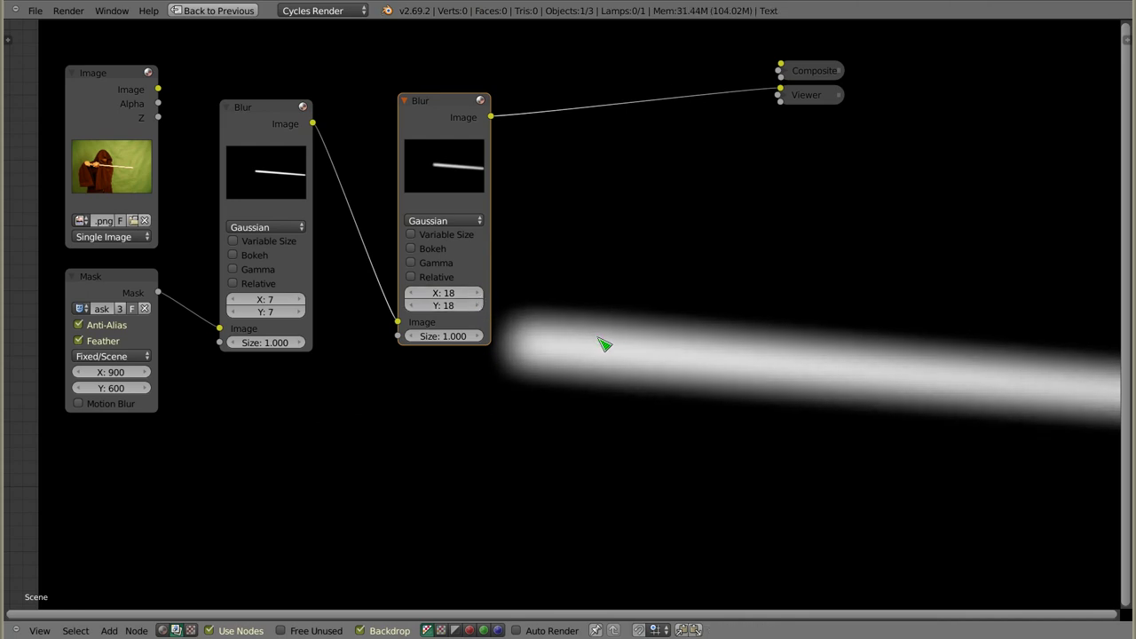
{"action": "left_click_drag", "start_coordinate": [444, 107], "coordinate": [387, 113]}
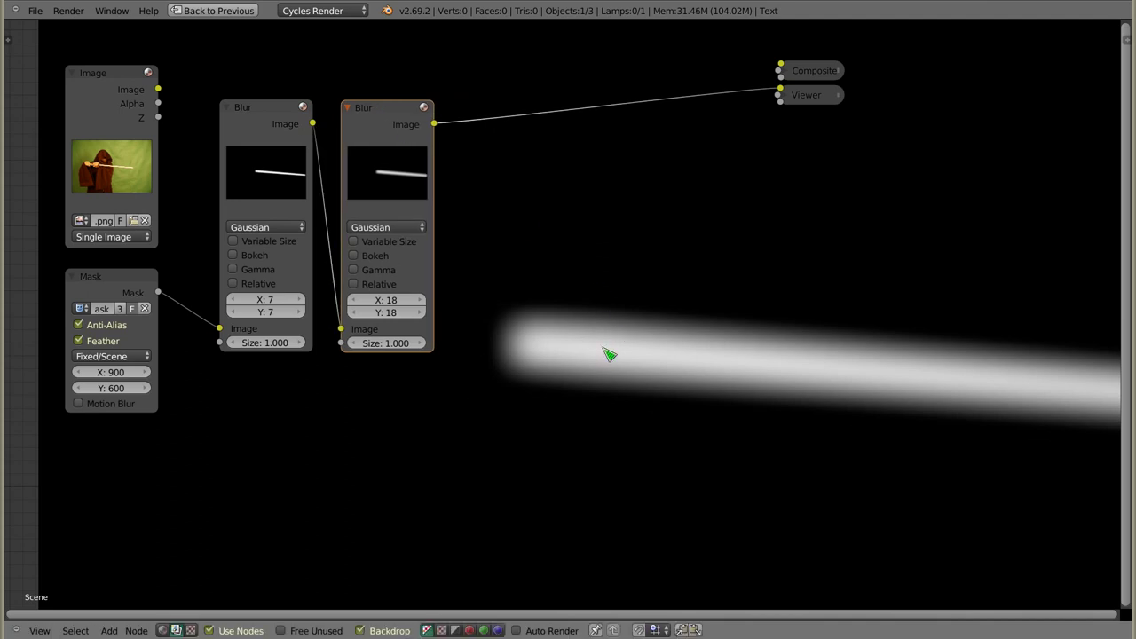
{"action": "key", "text": "shift+a"}
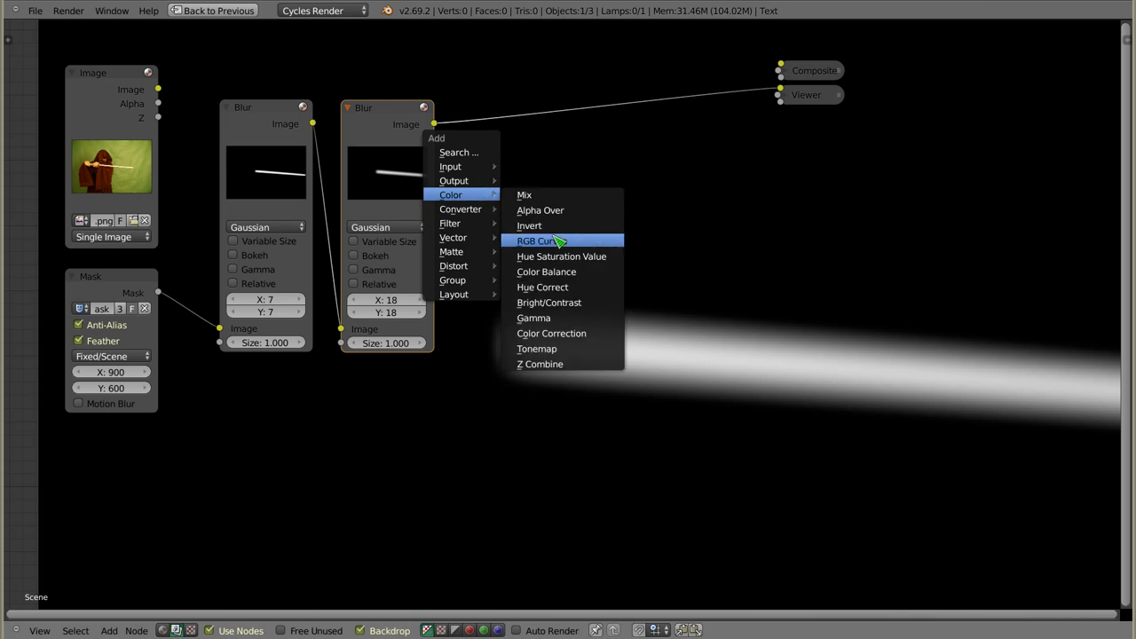
Step: Add an RGB Curves node before the Viewer, raising the blue curve strongly and green slightly
{"action": "left_click", "coordinate": [592, 245]}
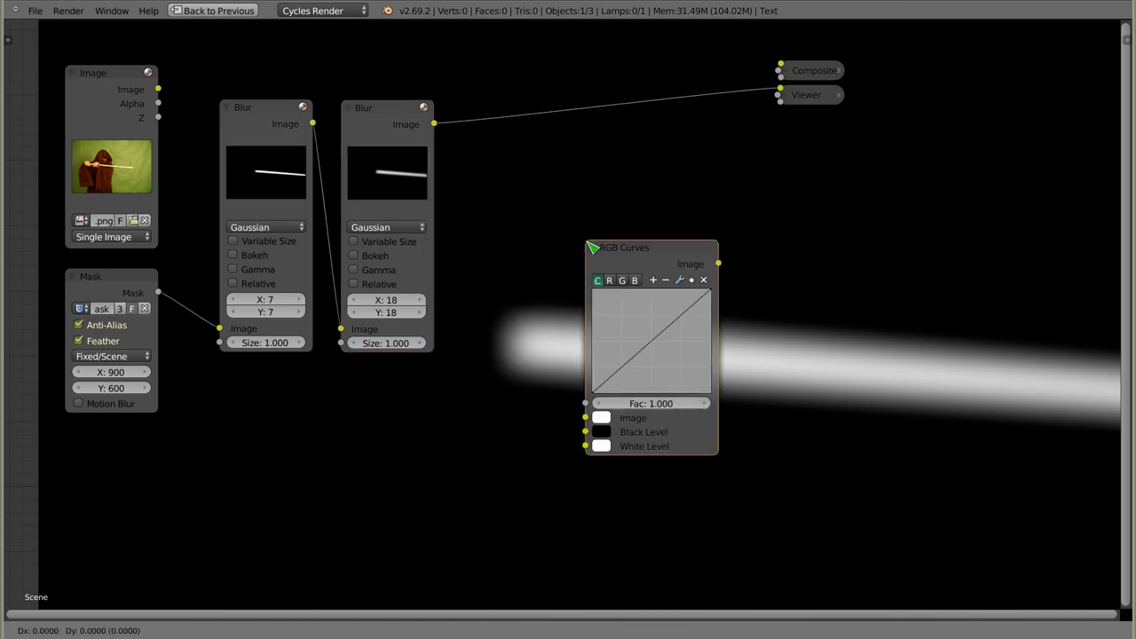
{"action": "left_click", "coordinate": [476, 98]}
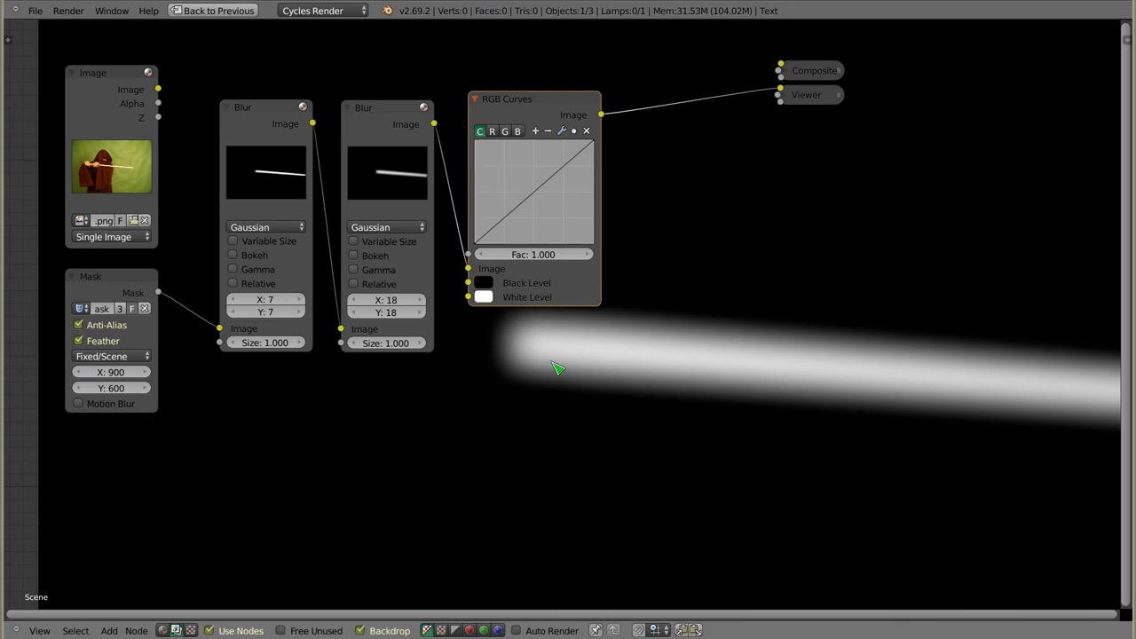
{"action": "left_click", "coordinate": [518, 130]}
{"action": "left_click_drag", "start_coordinate": [543, 184], "coordinate": [506, 167]}
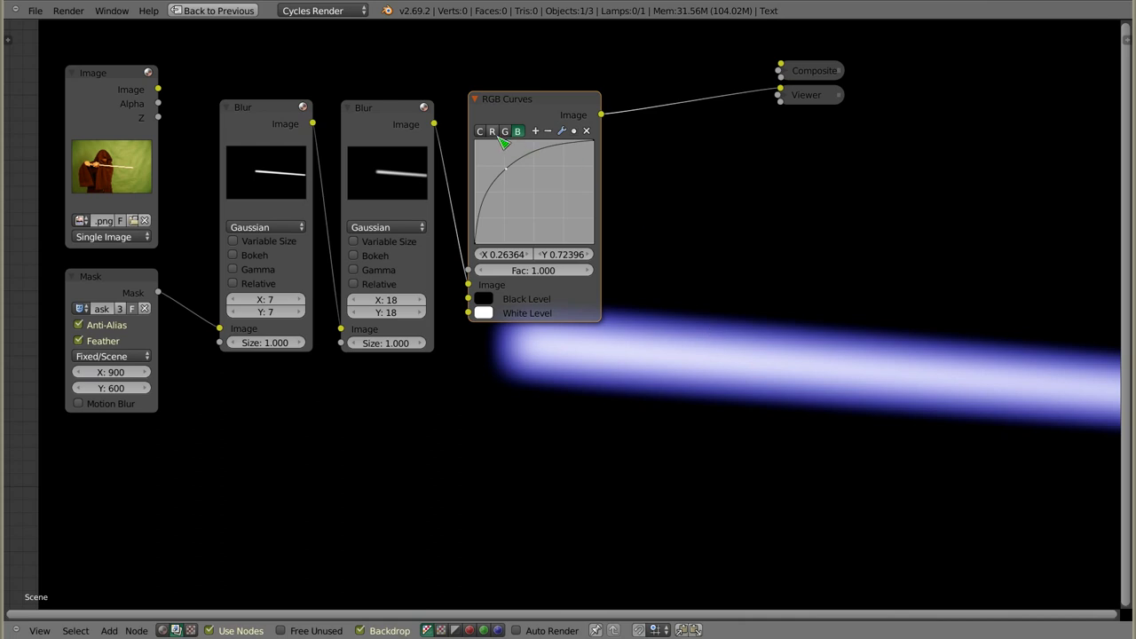
{"action": "left_click", "coordinate": [506, 131]}
{"action": "mouse_move", "coordinate": [539, 199]}
{"action": "left_mouse_down"}
{"action": "mouse_move", "coordinate": [524, 182]}
{"action": "mouse_move", "coordinate": [538, 203]}
{"action": "left_mouse_up"}
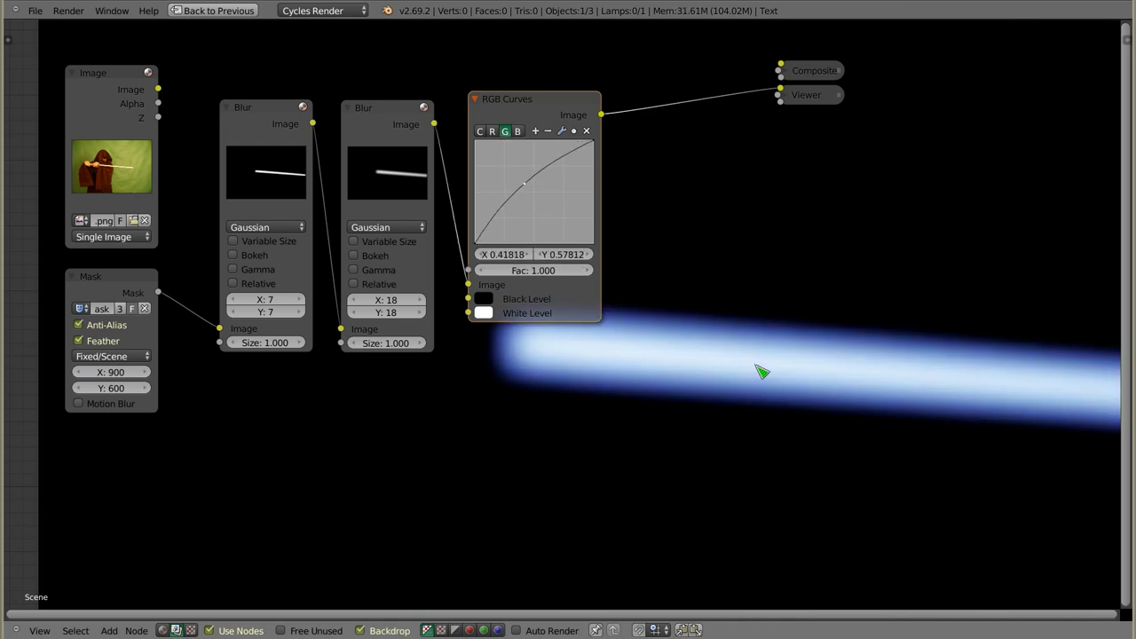
Step: Rearrange the Blur and Curves nodes and refit the backdrop and node view
{"action": "left_click_drag", "start_coordinate": [548, 104], "coordinate": [532, 114]}
{"action": "left_click_drag", "start_coordinate": [370, 108], "coordinate": [382, 108]}
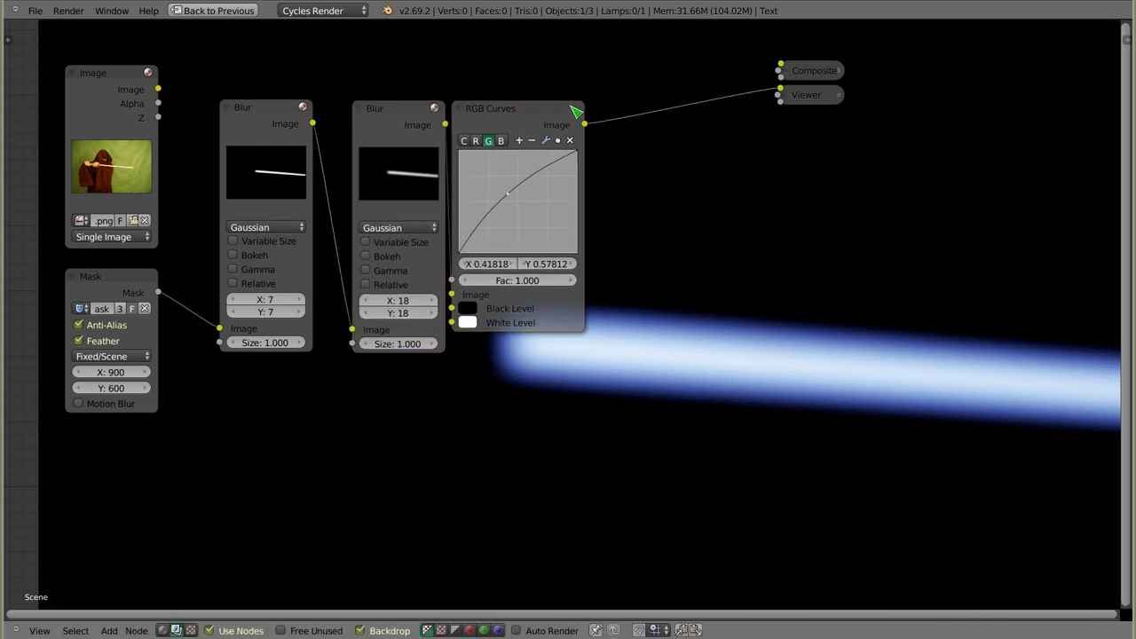
{"action": "left_click", "coordinate": [527, 116], "text": "shift"}
{"action": "left_click_drag", "start_coordinate": [526, 116], "coordinate": [578, 110]}
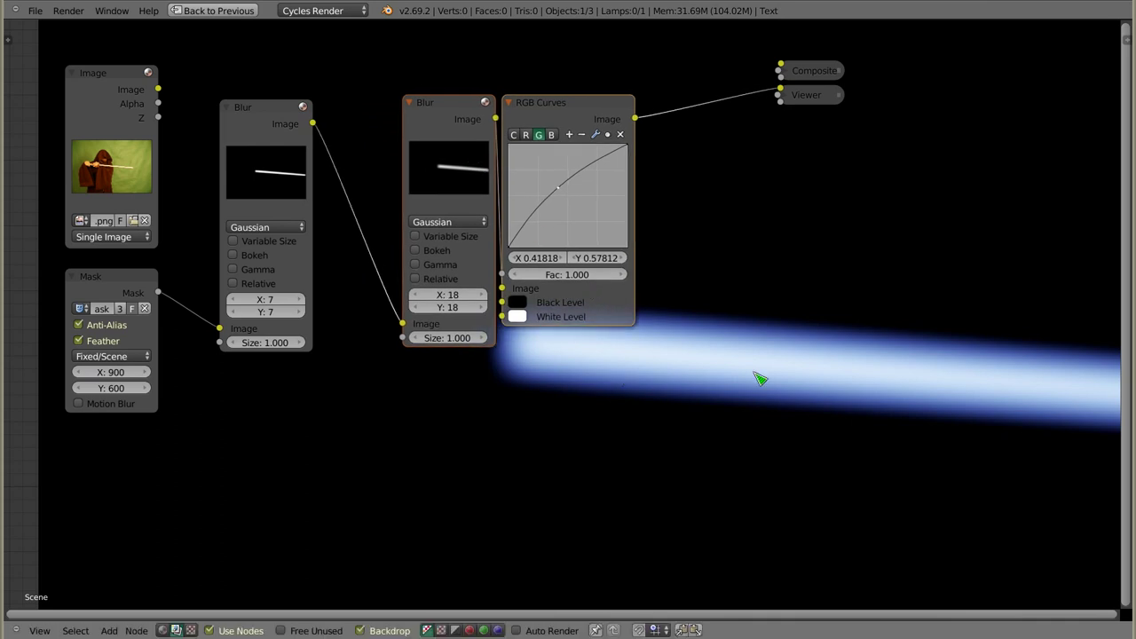
{"action": "key", "text": "v"}
{"action": "key", "text": "v"}
{"action": "key", "text": "v"}
{"action": "middle_click_drag", "start_coordinate": [756, 391], "coordinate": [813, 448], "text": "alt"}
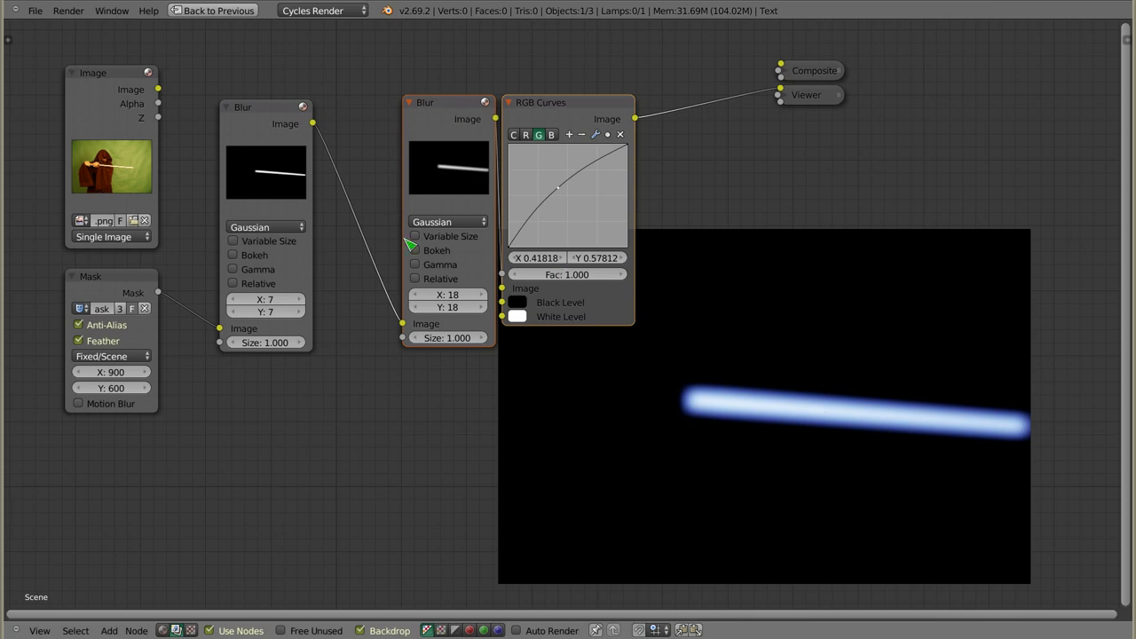
{"action": "left_click", "coordinate": [263, 113]}
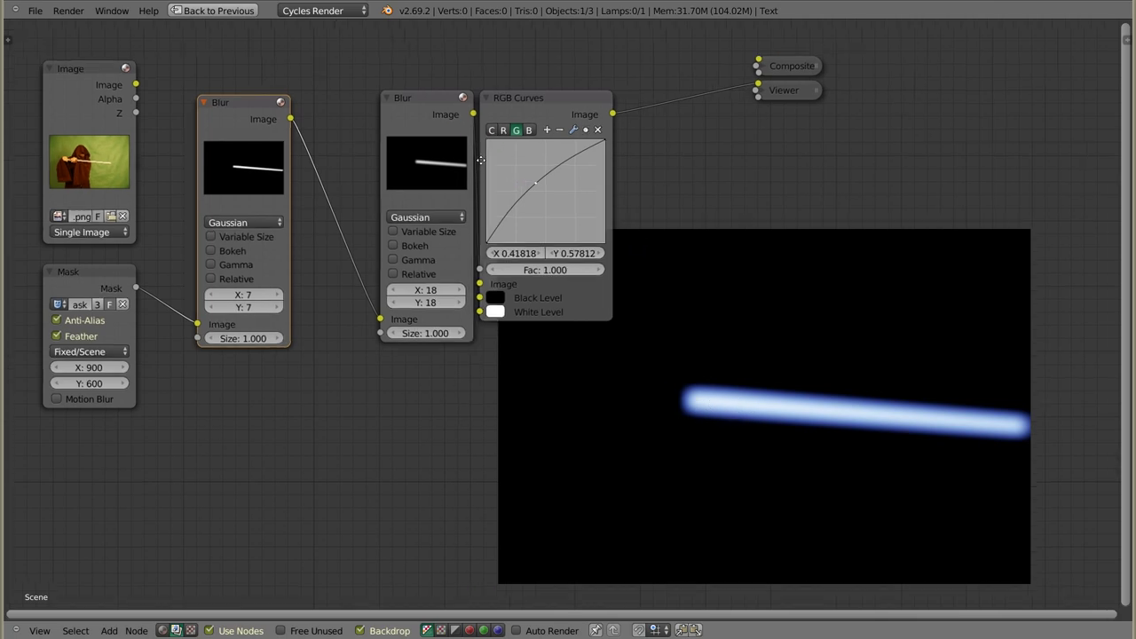
{"action": "scroll", "coordinate": [542, 185], "scroll_direction": "down", "scroll_amount": 2}
{"action": "middle_click_drag", "start_coordinate": [463, 211], "coordinate": [356, 179]}
Step: Add a Mix node with its blend type set to Add
{"action": "key", "text": "shift+a"}
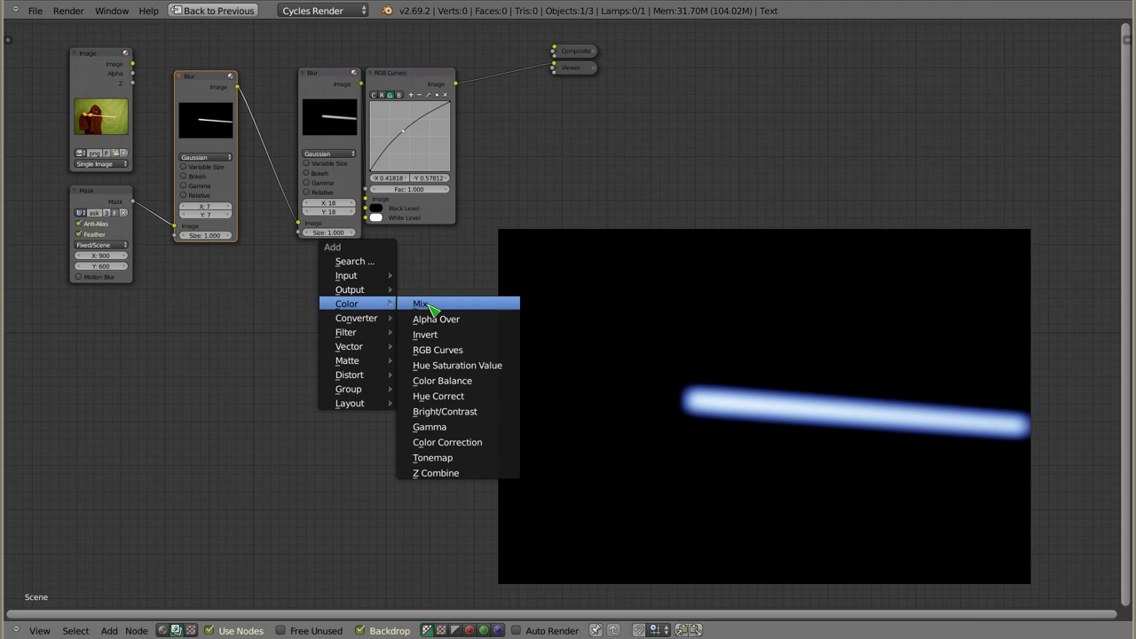
{"action": "left_click", "coordinate": [461, 304]}
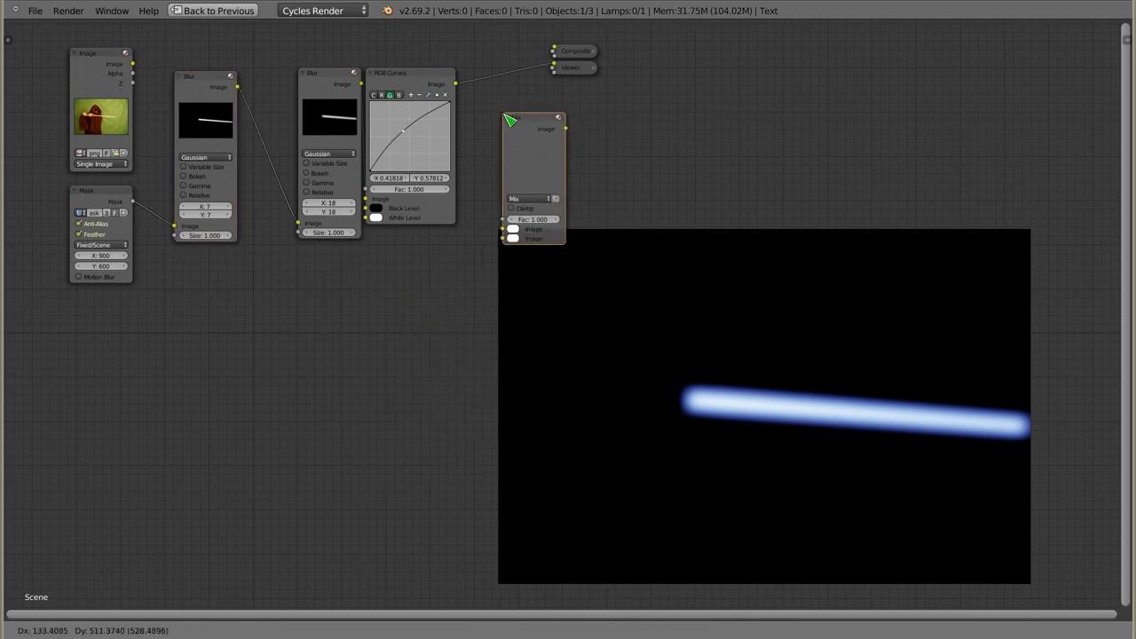
{"action": "left_click", "coordinate": [509, 116]}
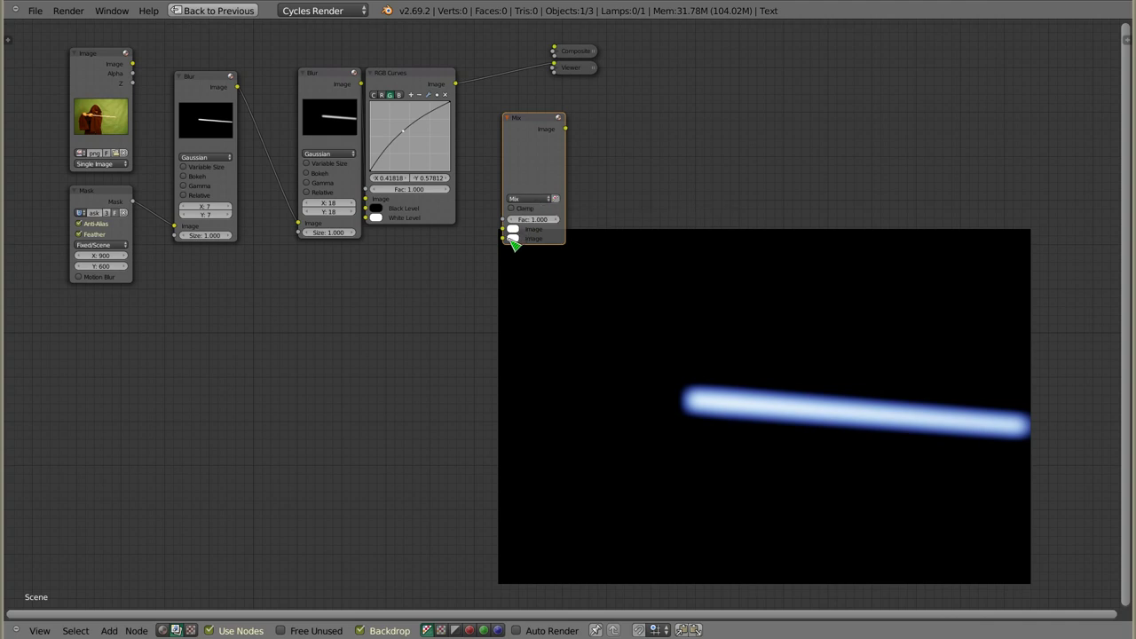
{"action": "left_click", "coordinate": [533, 198]}
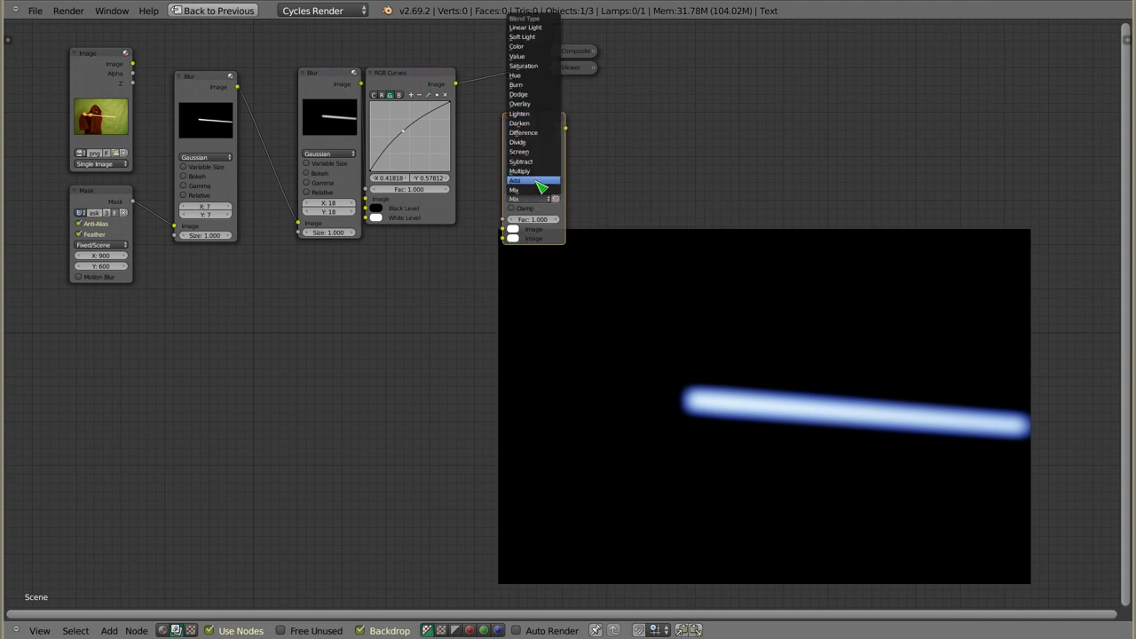
{"action": "left_click", "coordinate": [540, 181]}
Step: Feed RGB Curves and the first blur into the Add node and view its result
{"action": "left_click_drag", "start_coordinate": [546, 123], "coordinate": [584, 103]}
{"action": "mouse_move", "coordinate": [456, 83]}
{"action": "left_mouse_down"}
{"action": "mouse_move", "coordinate": [506, 187]}
{"action": "mouse_move", "coordinate": [541, 208]}
{"action": "left_mouse_up"}
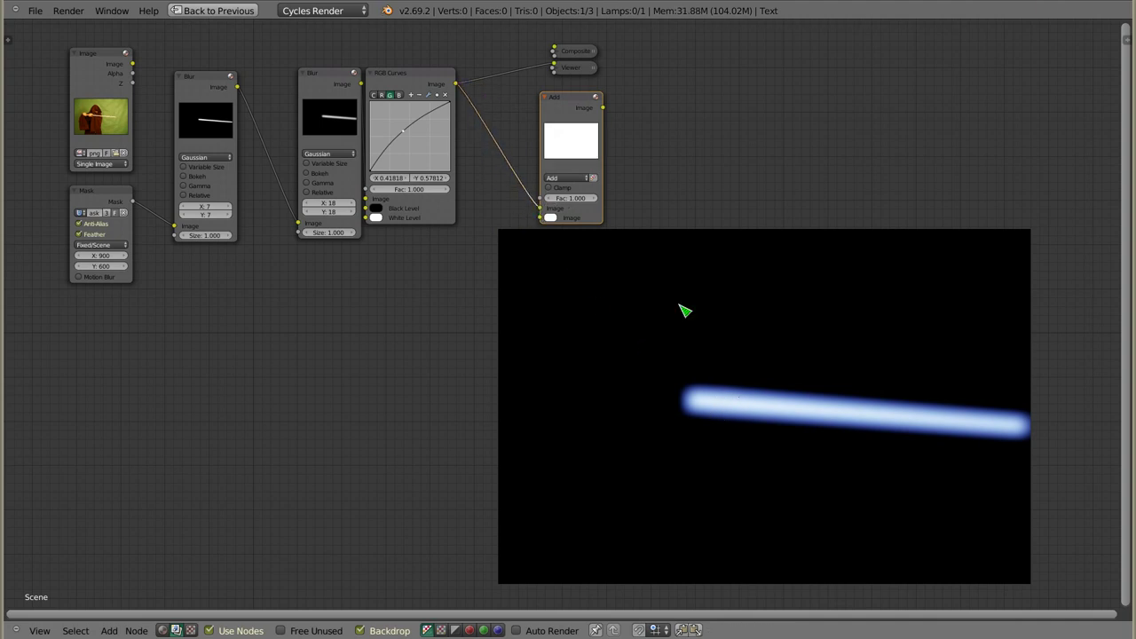
{"action": "mouse_move", "coordinate": [237, 86]}
{"action": "left_mouse_down"}
{"action": "mouse_move", "coordinate": [286, 86]}
{"action": "mouse_move", "coordinate": [540, 217]}
{"action": "left_mouse_up"}
{"action": "left_click", "coordinate": [573, 121], "text": "ctrl+shift"}
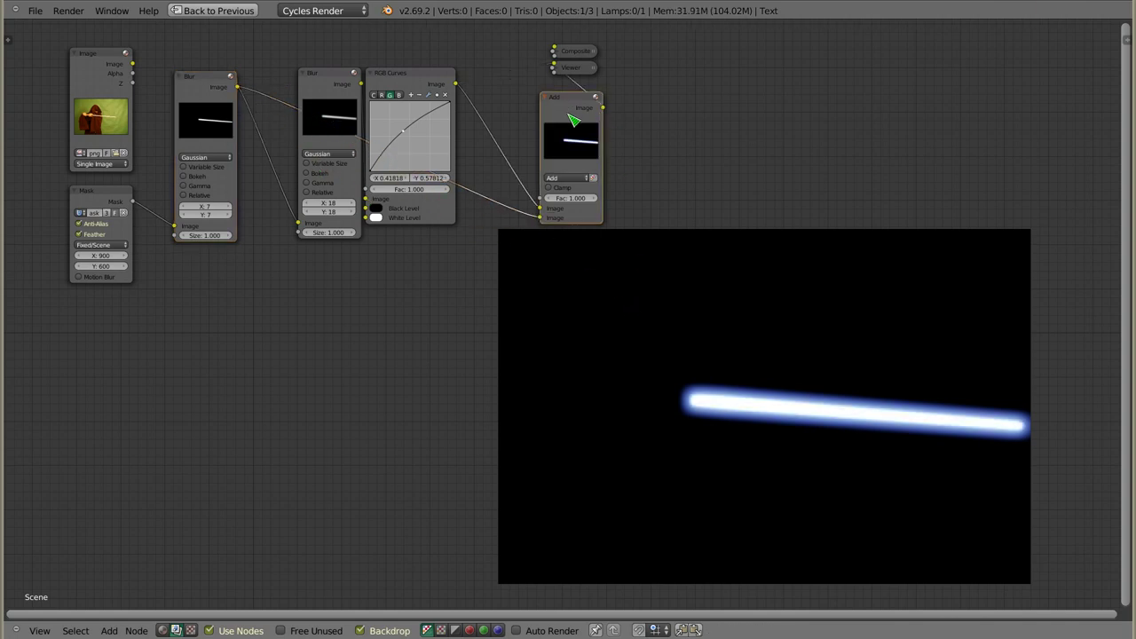
{"action": "key", "text": "alt+v"}
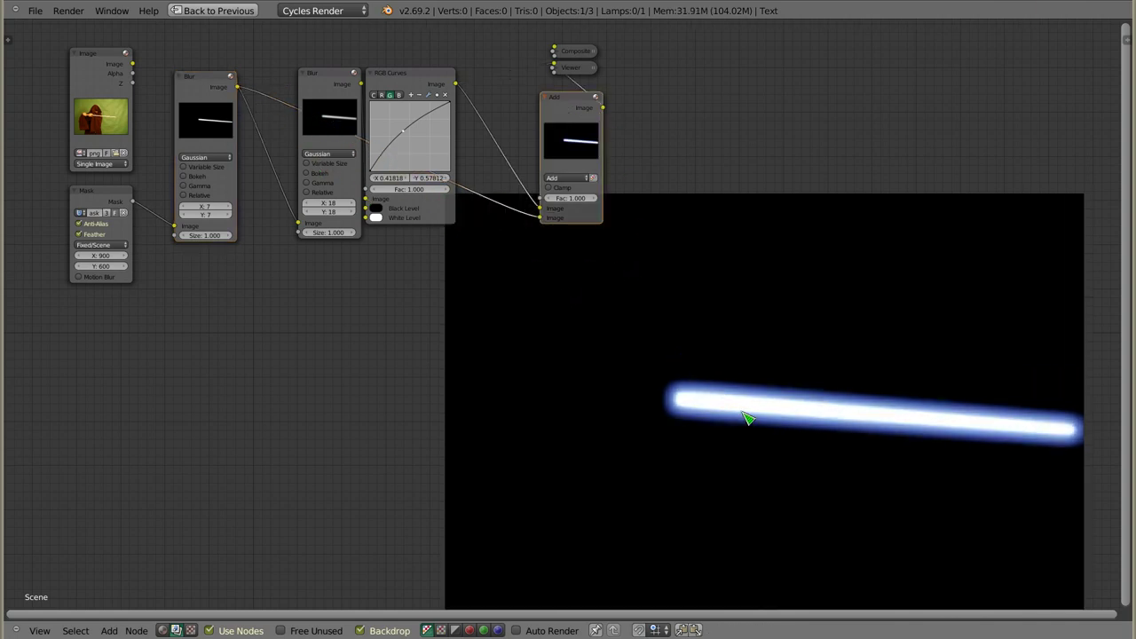
{"action": "key", "text": "alt+v"}
{"action": "key", "text": "alt+v"}
{"action": "key", "text": "alt+v"}
{"action": "key", "text": "alt+v"}
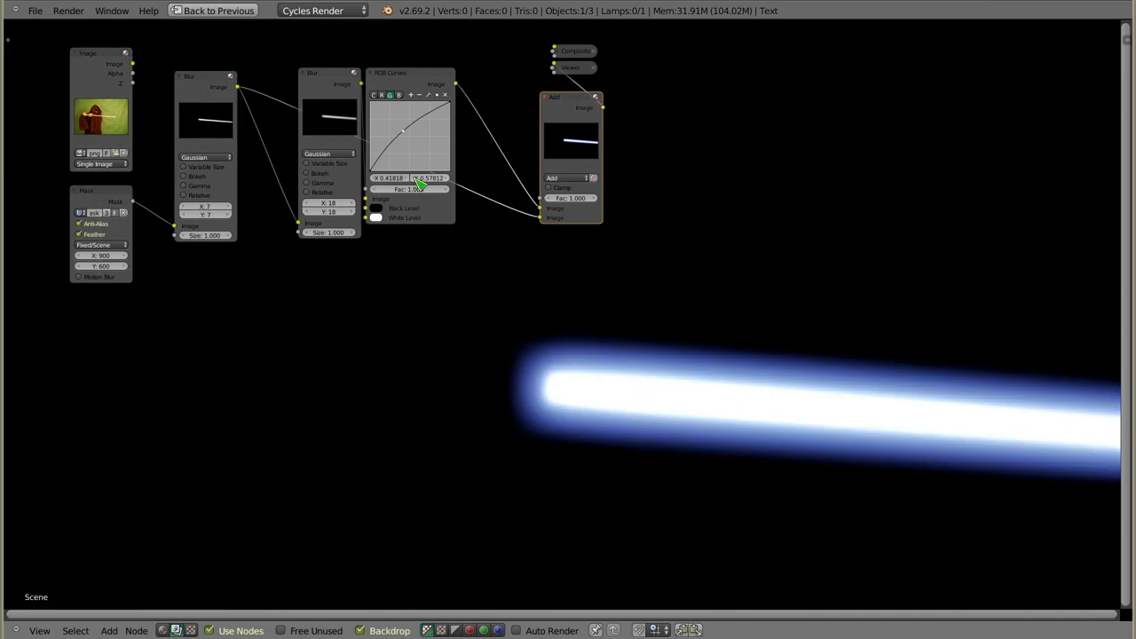
Step: Raise the second Blur node to 23 x 23 and shift the Add node left
{"action": "left_click_drag", "start_coordinate": [337, 98], "coordinate": [333, 98]}
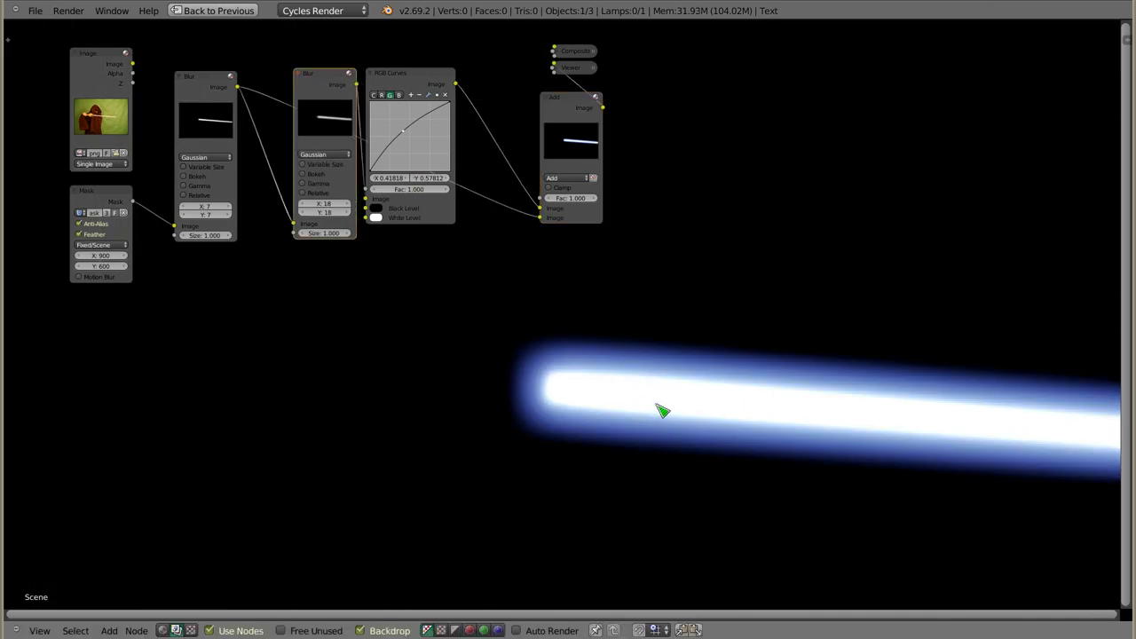
{"action": "mouse_move", "coordinate": [324, 203]}
{"action": "left_mouse_down"}
{"action": "mouse_move", "coordinate": [341, 203]}
{"action": "mouse_move", "coordinate": [289, 233]}
{"action": "mouse_move", "coordinate": [352, 236]}
{"action": "left_mouse_up"}
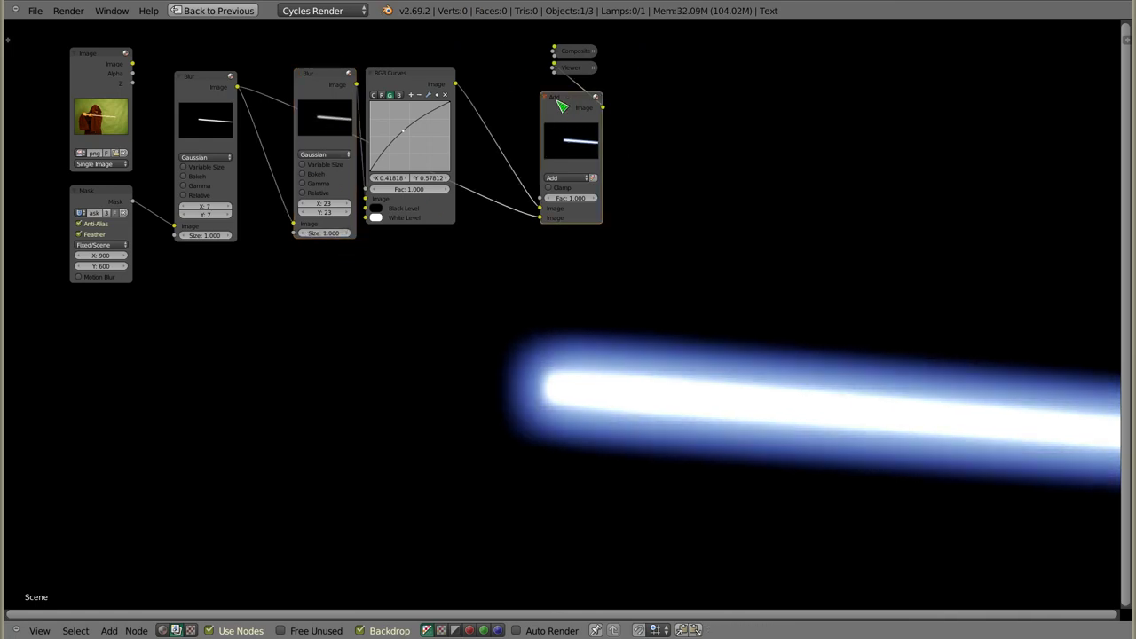
{"action": "left_click_drag", "start_coordinate": [562, 123], "coordinate": [522, 122]}
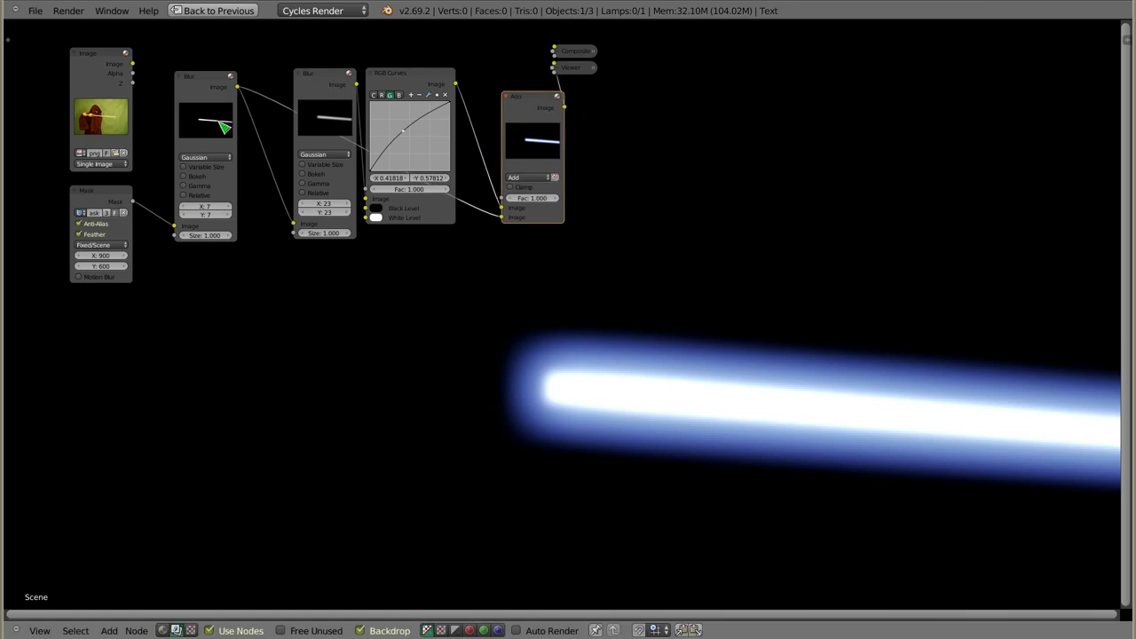
Step: Duplicate the Add node, feed it the original footage and the glowing saber, and preview the combination
{"action": "key", "text": "shift+d"}
{"action": "left_click", "coordinate": [672, 153]}
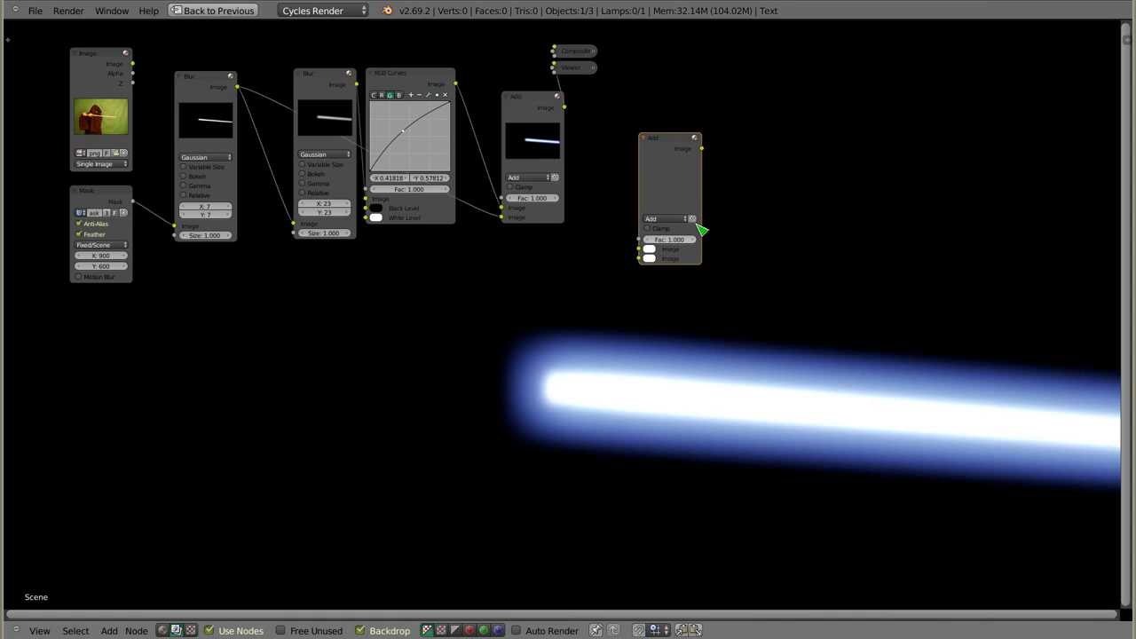
{"action": "left_click_drag", "start_coordinate": [133, 63], "coordinate": [639, 252]}
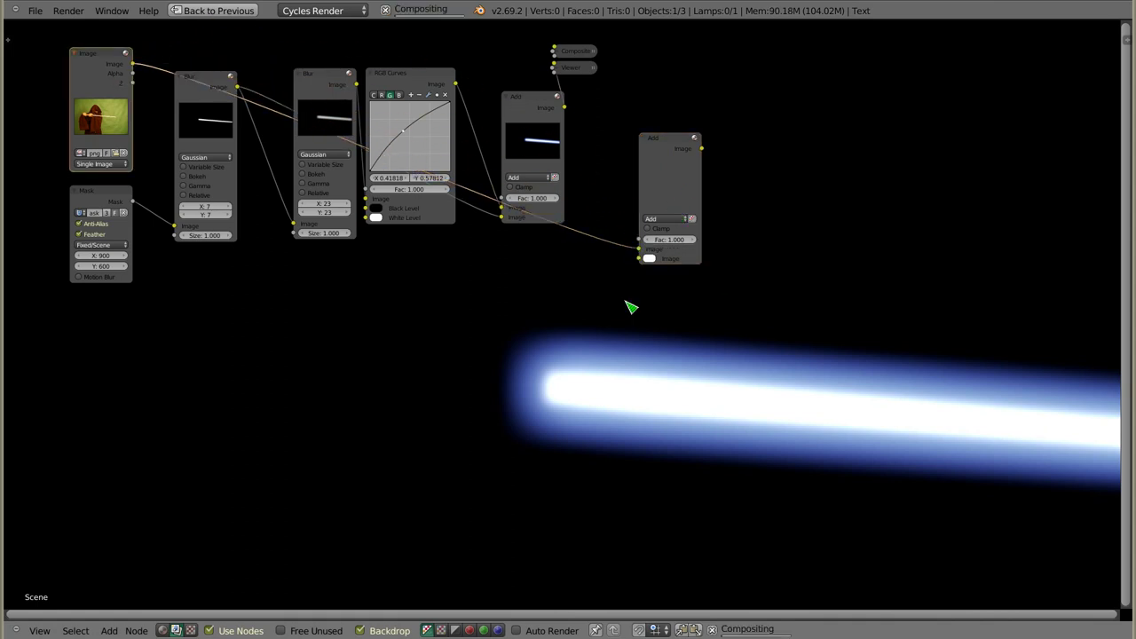
{"action": "left_click_drag", "start_coordinate": [565, 107], "coordinate": [639, 249]}
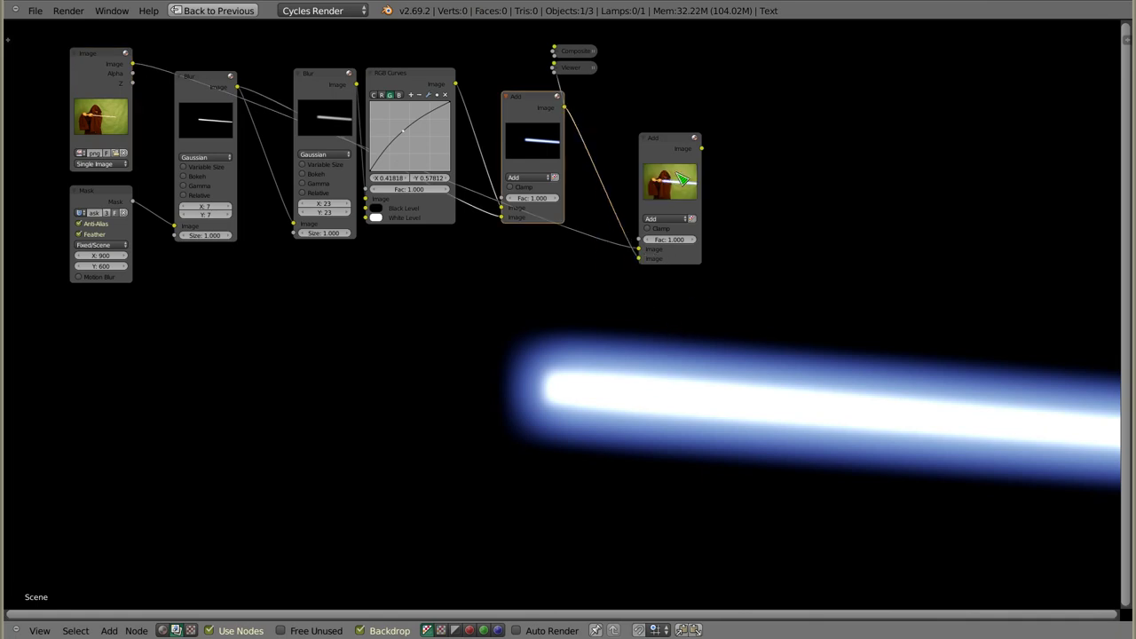
{"action": "left_click", "coordinate": [683, 180], "text": "ctrl+shift"}
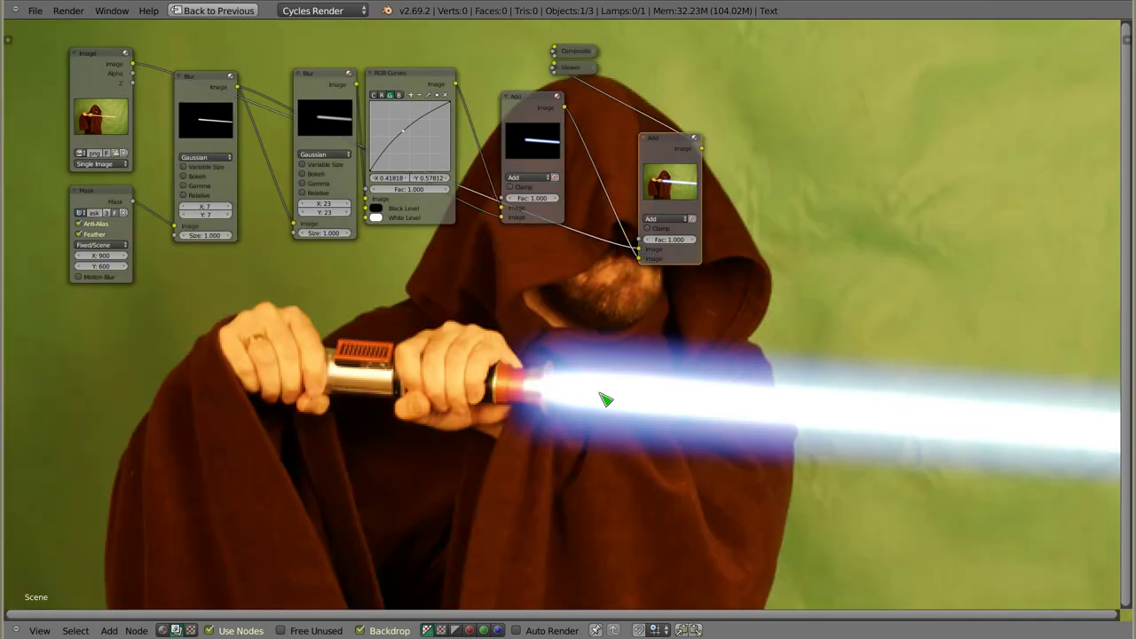
{"action": "key", "text": "alt+v"}
{"action": "key", "text": "v"}
{"action": "key", "text": "v"}
{"action": "key", "text": "v"}
{"action": "key", "text": "v"}
{"action": "key", "text": "v"}
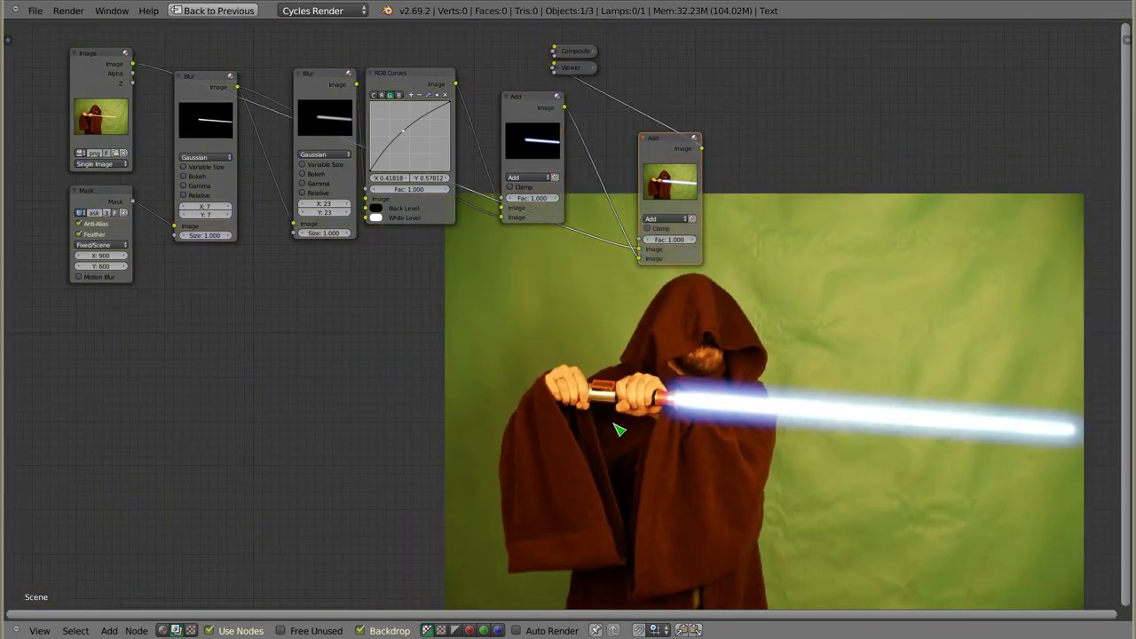
{"action": "key", "text": "v"}
{"action": "middle_click_drag", "start_coordinate": [696, 472], "coordinate": [665, 449], "text": "alt"}
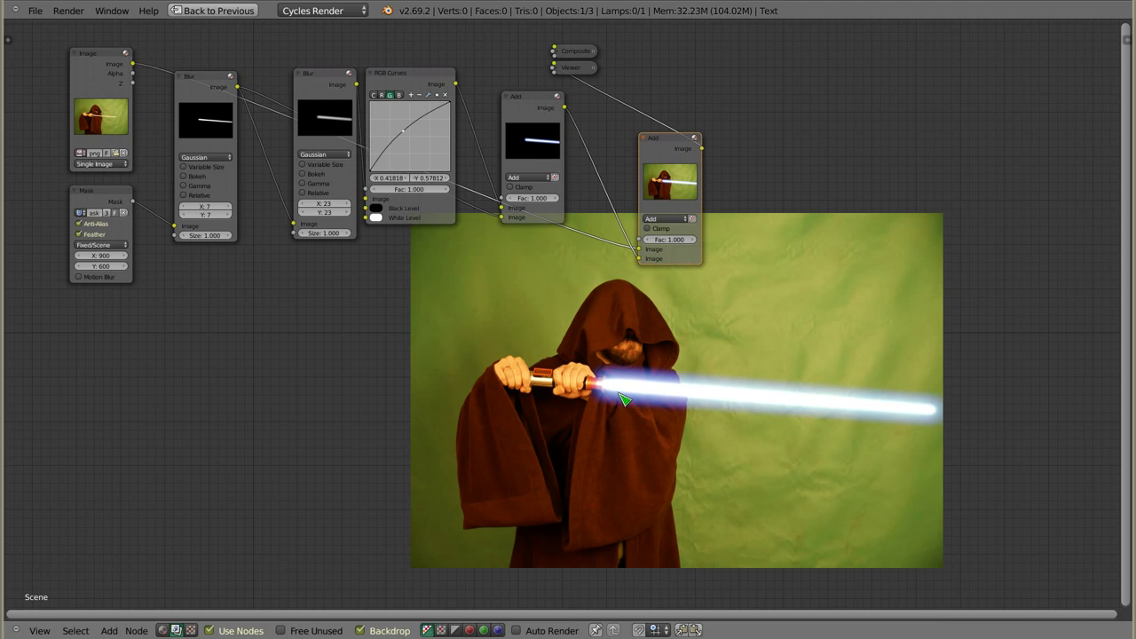
Step: Move the Mask, Blur, RGB Curves and middle Add nodes lower in the tree
{"action": "left_click", "coordinate": [107, 194]}
{"action": "left_click", "coordinate": [191, 81], "text": "shift"}
{"action": "left_click", "coordinate": [310, 85]}
{"action": "left_click", "coordinate": [425, 87], "text": "shift"}
{"action": "left_click", "coordinate": [520, 99], "text": "shift"}
{"action": "left_click", "coordinate": [340, 142], "text": "shift"}
{"action": "left_click", "coordinate": [206, 116], "text": "shift"}
{"action": "left_click_drag", "start_coordinate": [299, 122], "coordinate": [280, 293]}
{"action": "left_click_drag", "start_coordinate": [101, 193], "coordinate": [92, 361]}
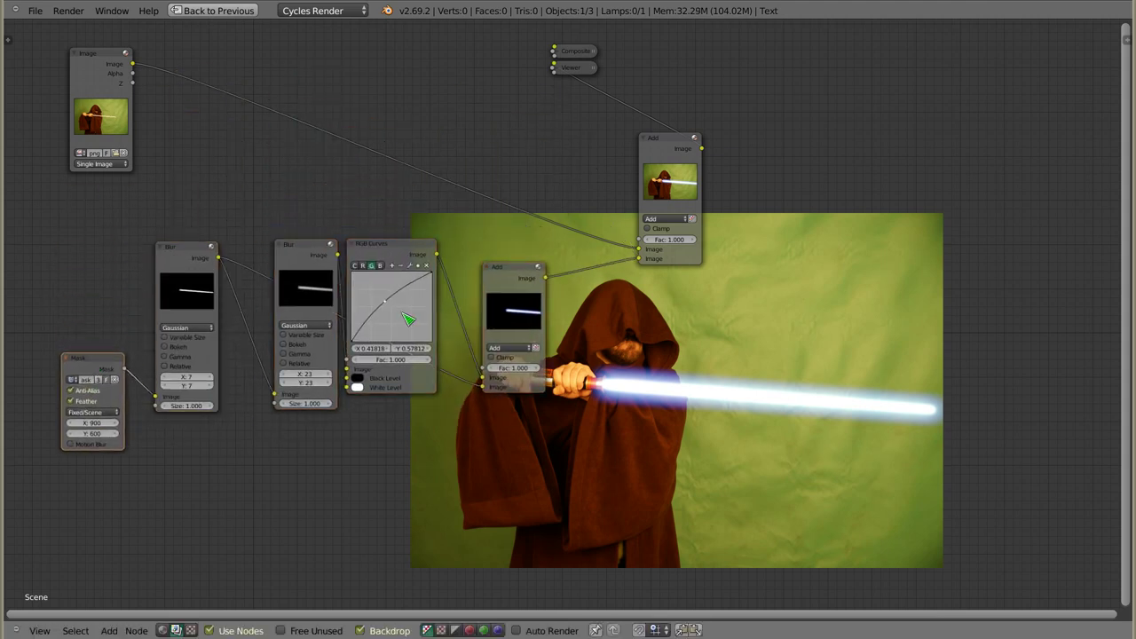
{"action": "mouse_move", "coordinate": [436, 334]}
{"action": "middle_mouse_down"}
{"action": "mouse_move", "coordinate": [418, 325]}
{"action": "mouse_move", "coordinate": [404, 338]}
{"action": "middle_mouse_up"}
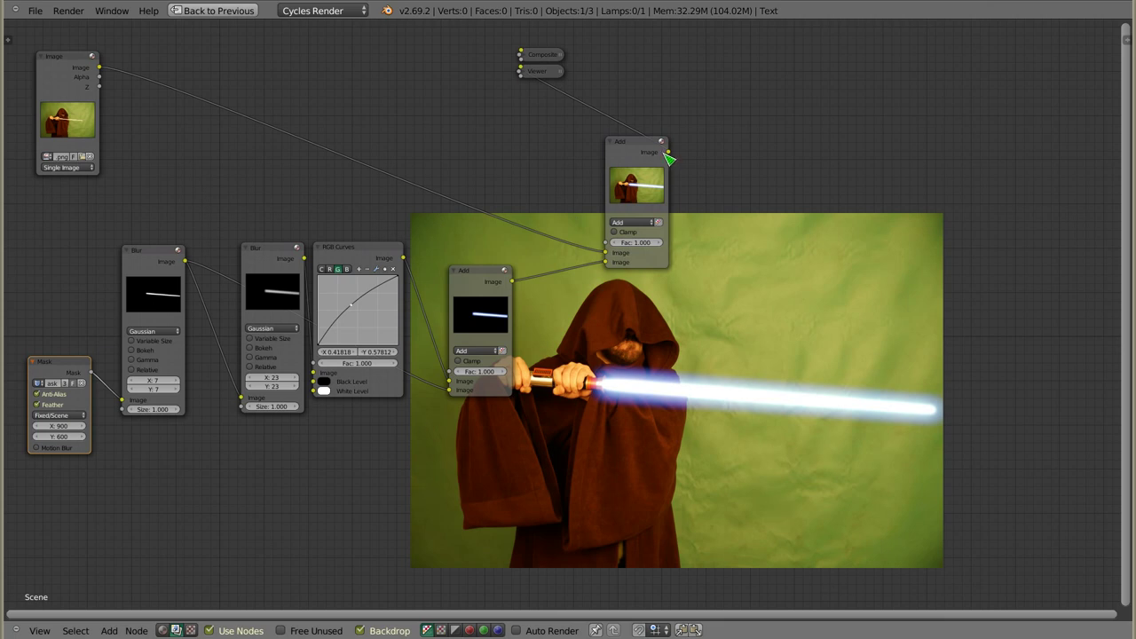
Step: Place the Viewer, Composite and final Add nodes at the top right, and the footage node lower
{"action": "key", "text": "g"}
{"action": "left_click", "coordinate": [959, 89]}
{"action": "key", "text": "g"}
{"action": "left_click", "coordinate": [979, 66]}
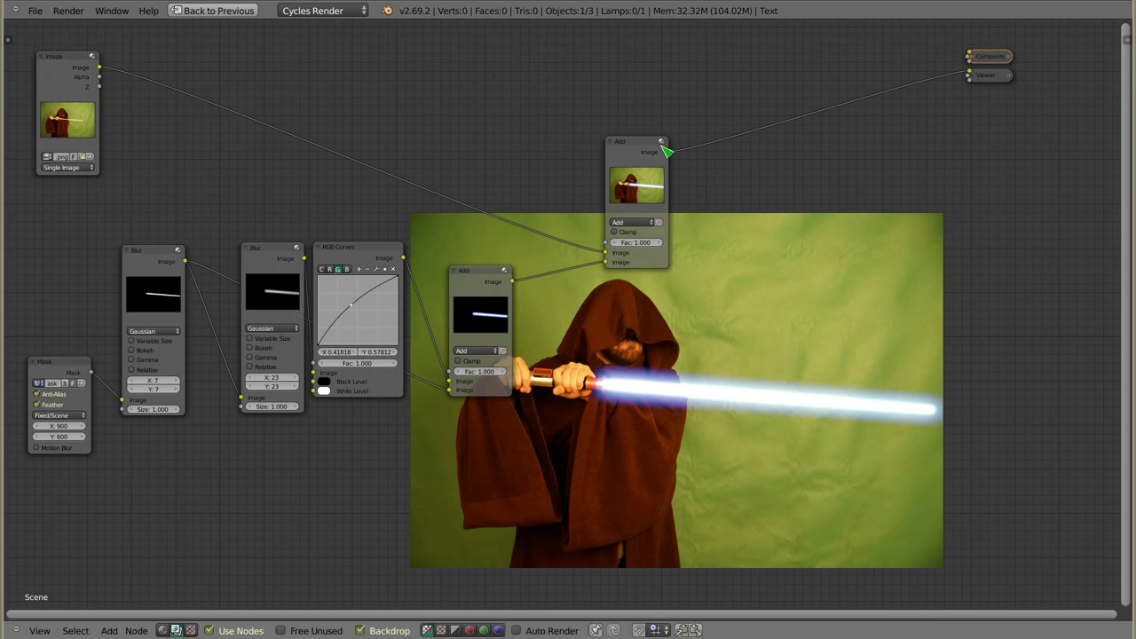
{"action": "left_click_drag", "start_coordinate": [665, 151], "coordinate": [848, 55]}
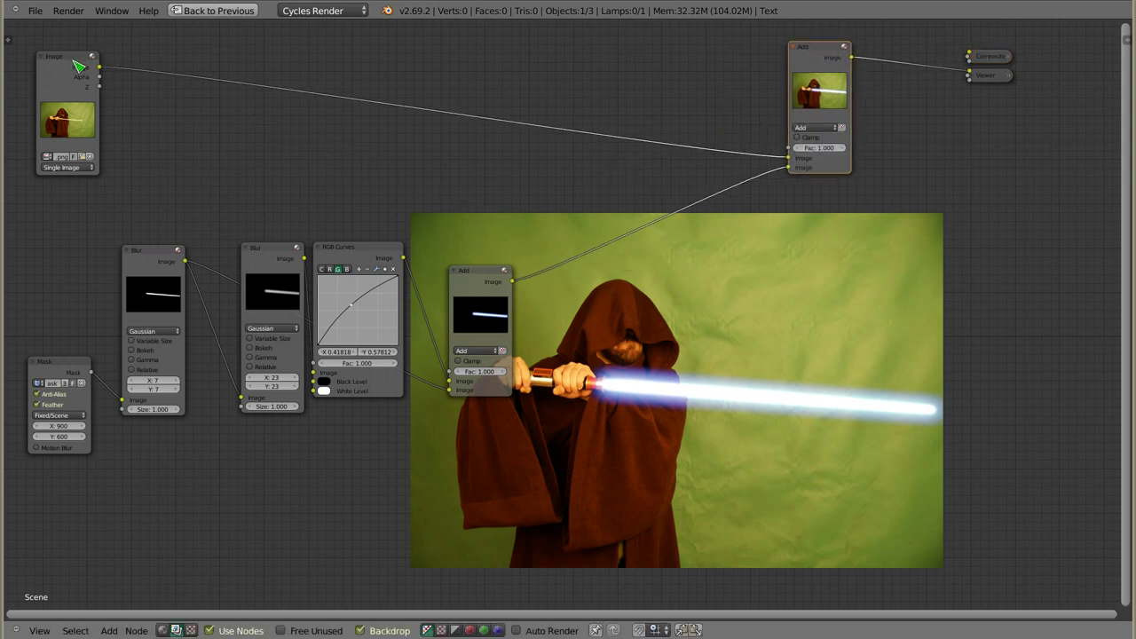
{"action": "left_click_drag", "start_coordinate": [78, 66], "coordinate": [66, 190]}
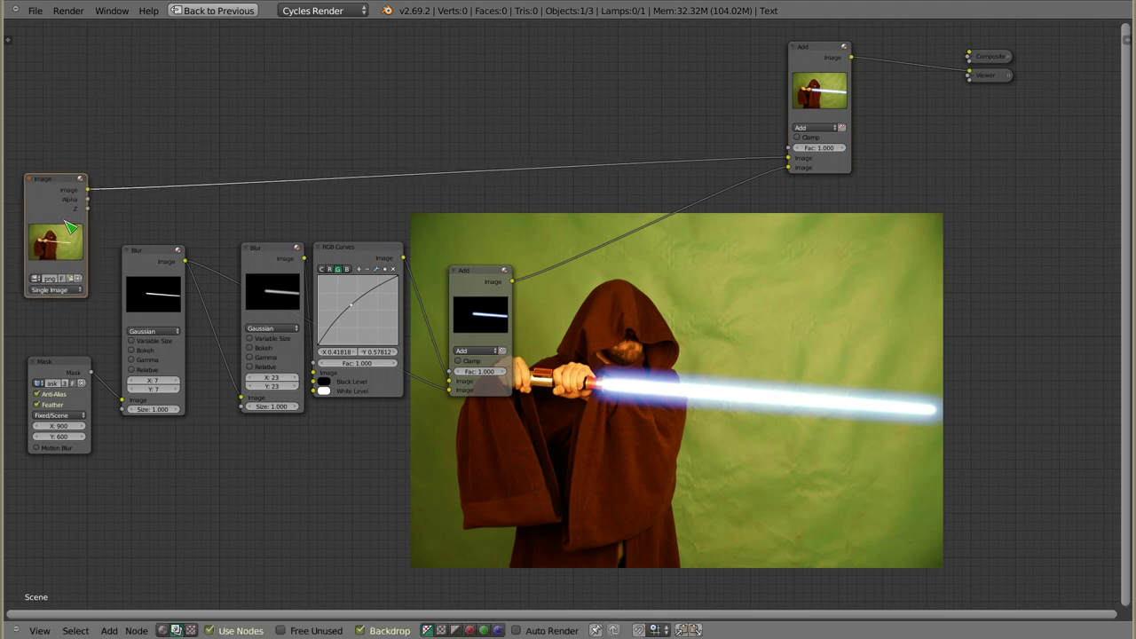
Step: Duplicate the footage Image node, load the _DSC2911.JPG snow photo and preview it
{"action": "key", "text": "shift+d"}
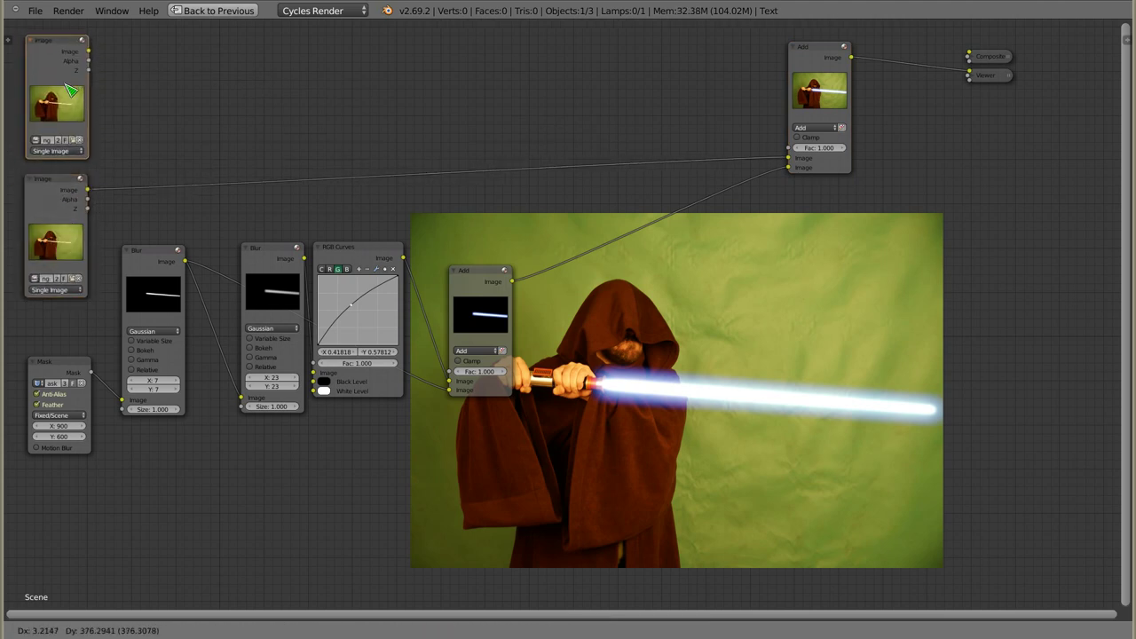
{"action": "left_click", "coordinate": [70, 91]}
{"action": "left_click", "coordinate": [71, 143]}
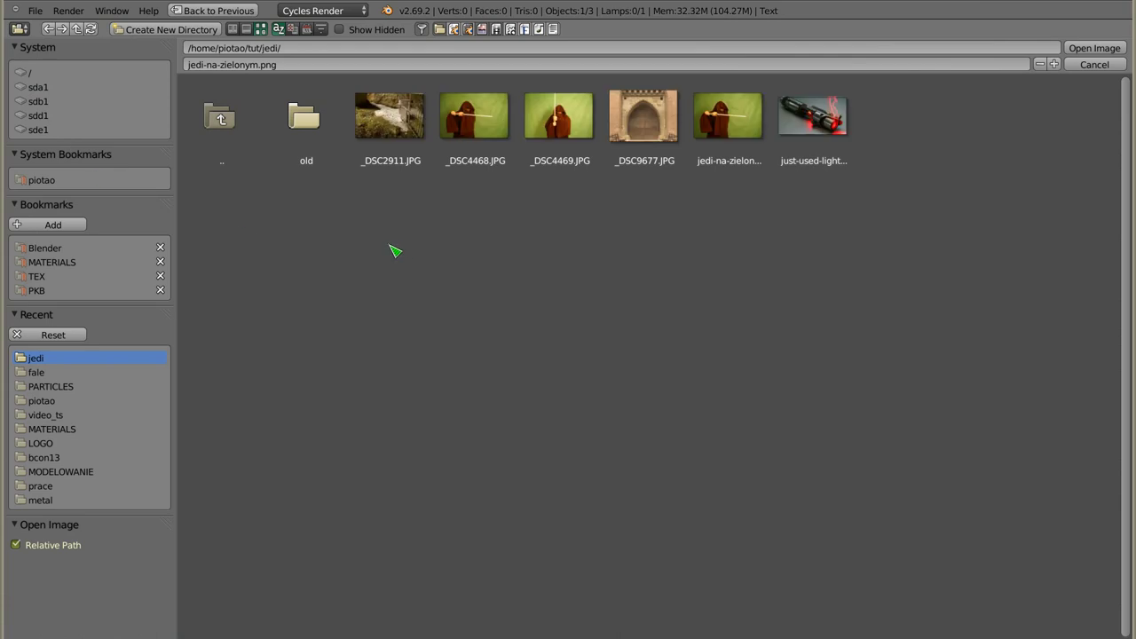
{"action": "left_click", "coordinate": [396, 124]}
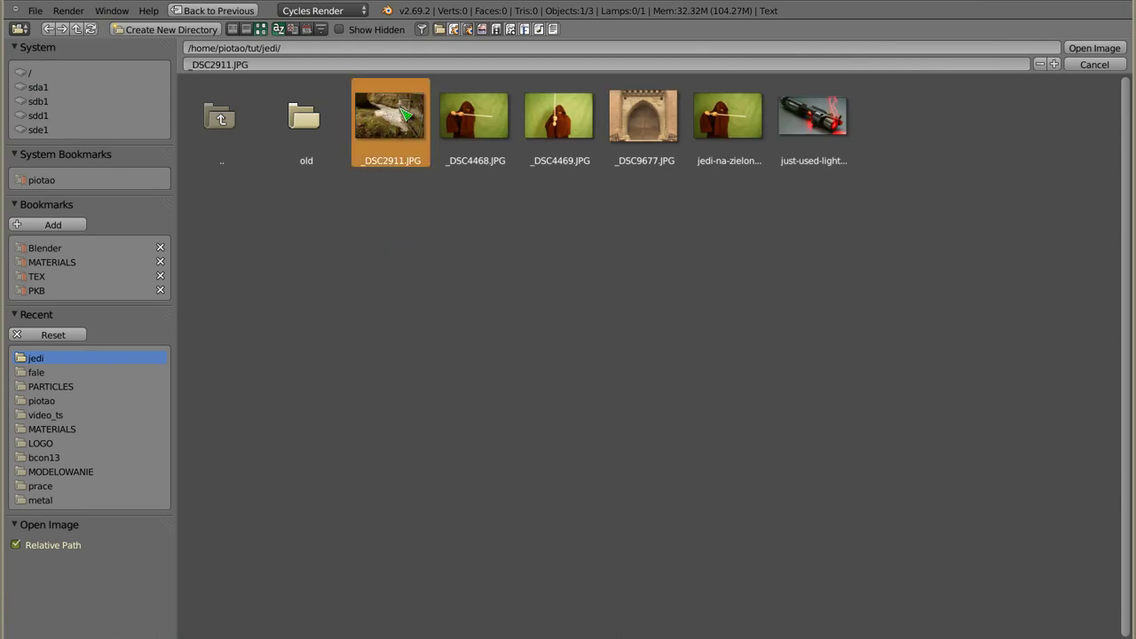
{"action": "left_click", "coordinate": [1092, 48]}
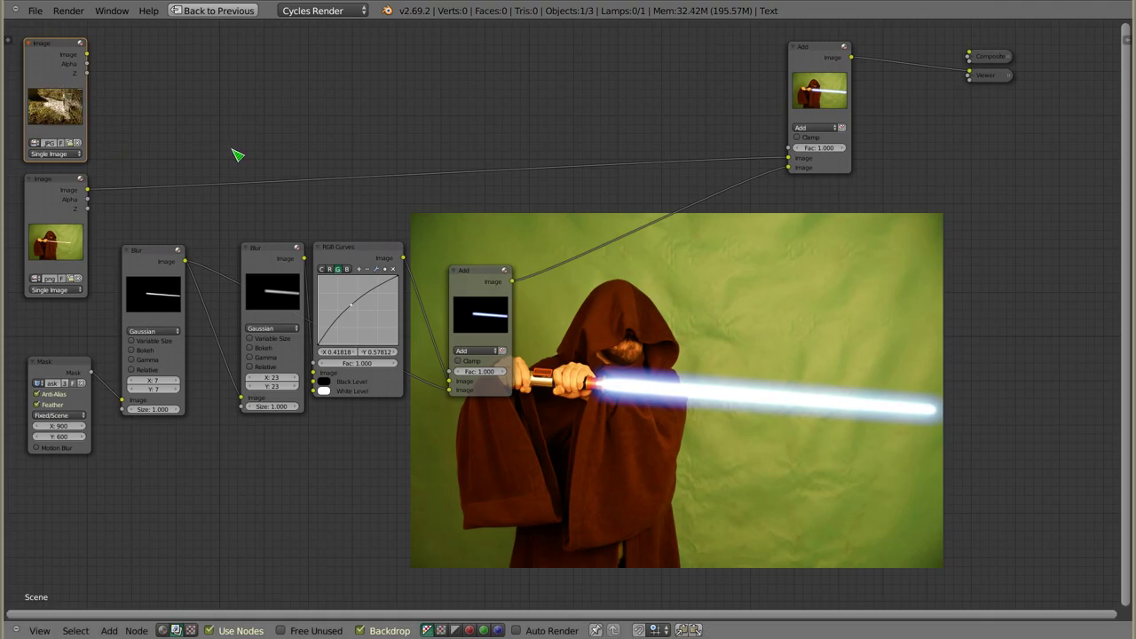
{"action": "left_click", "coordinate": [237, 156], "text": "ctrl+shift"}
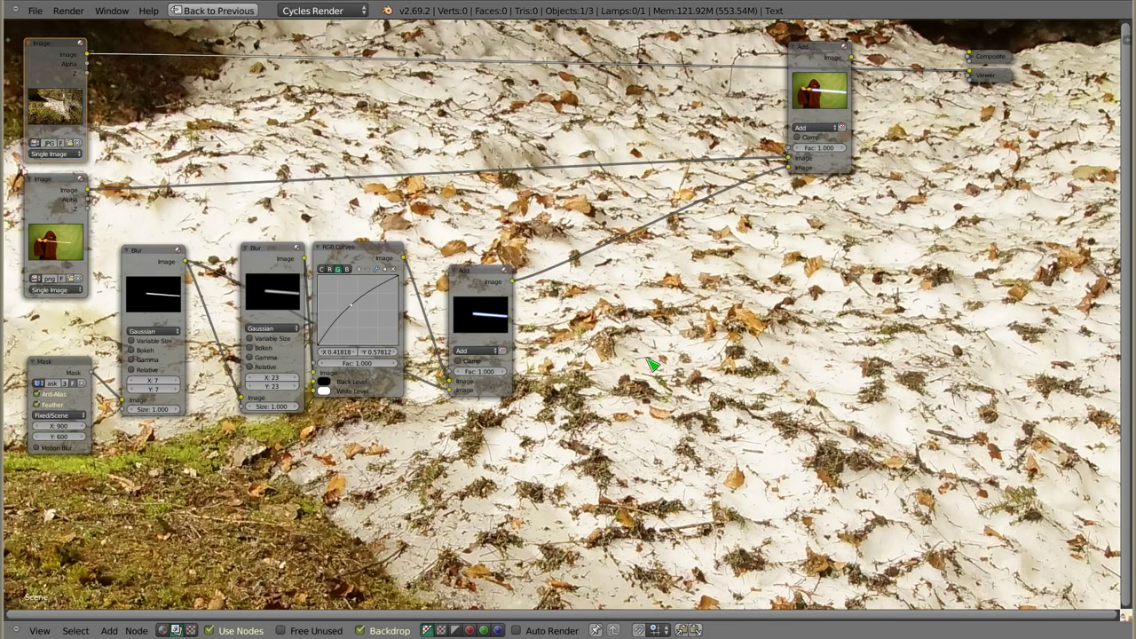
{"action": "key", "text": "alt+v"}
{"action": "key", "text": "alt+v"}
{"action": "key", "text": "alt+v"}
{"action": "key", "text": "alt+v"}
{"action": "key", "text": "alt+v"}
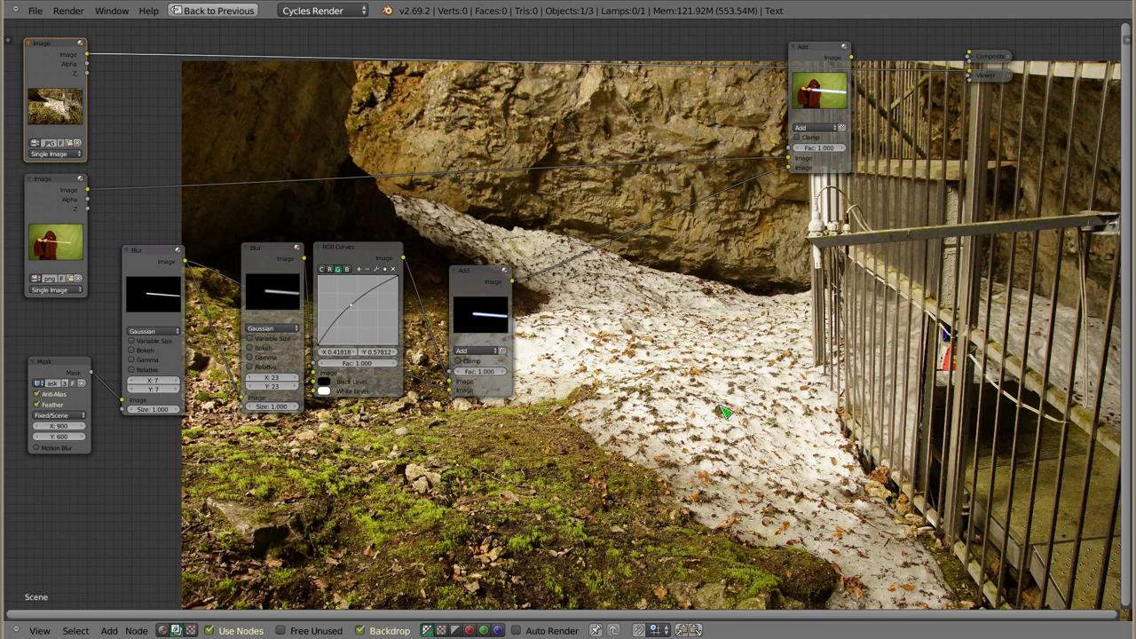
Step: Swap in the _DSC9677.JPG castle photo instead, then recheck the glowing saber previews
{"action": "left_click", "coordinate": [76, 143]}
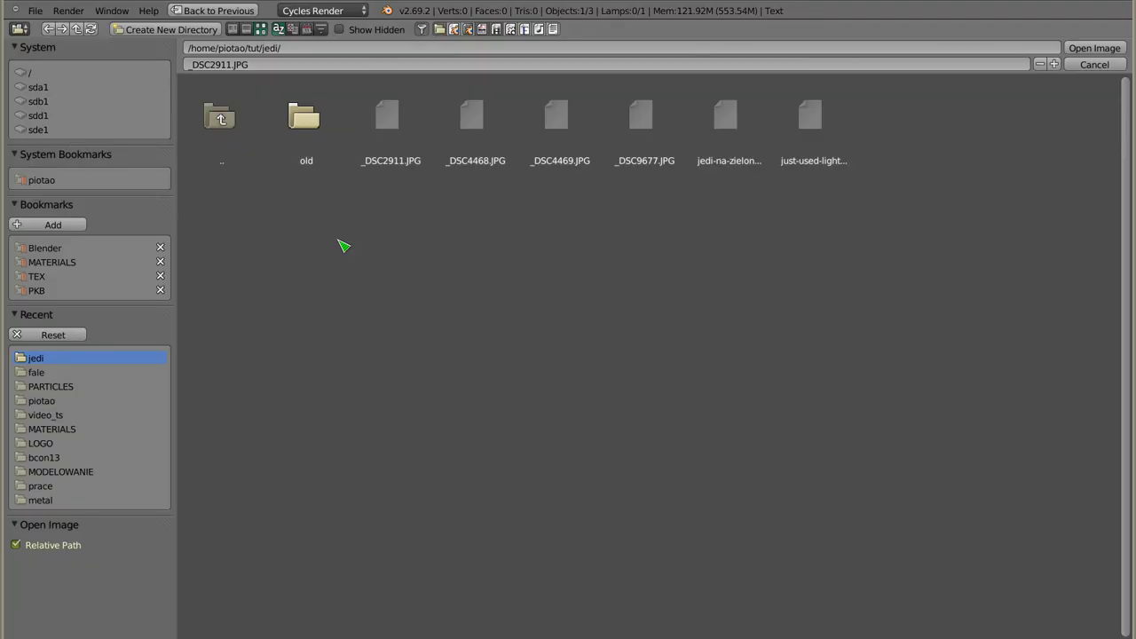
{"action": "left_click", "coordinate": [644, 120]}
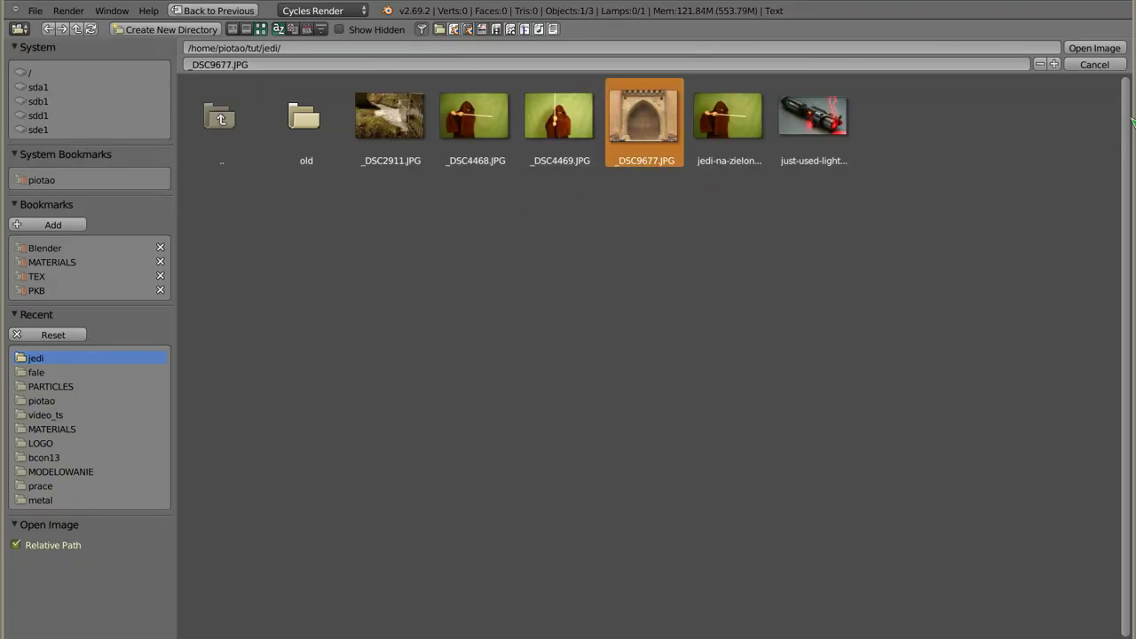
{"action": "left_click", "coordinate": [1099, 49]}
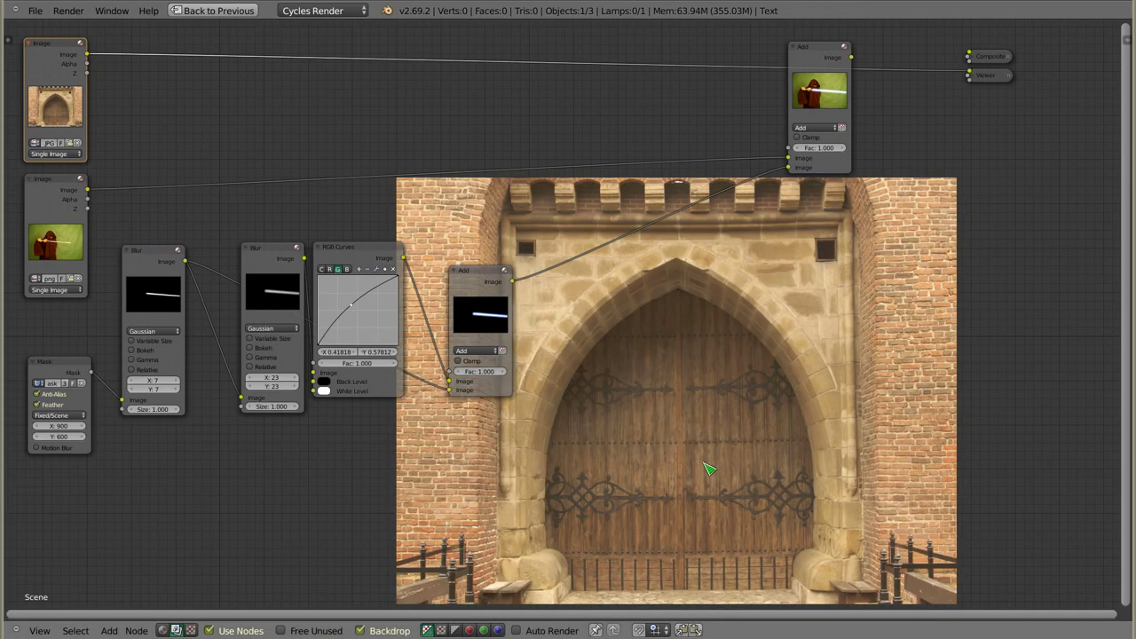
{"action": "middle_click_drag", "start_coordinate": [719, 432], "coordinate": [773, 389], "text": "alt"}
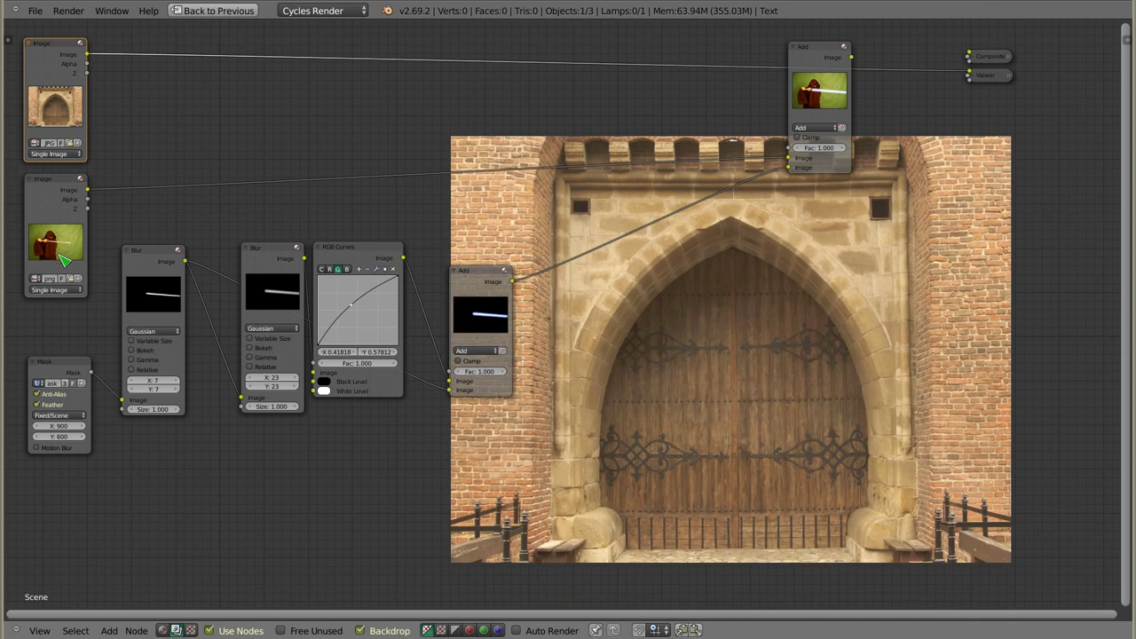
{"action": "left_click", "coordinate": [487, 287], "text": "ctrl+shift"}
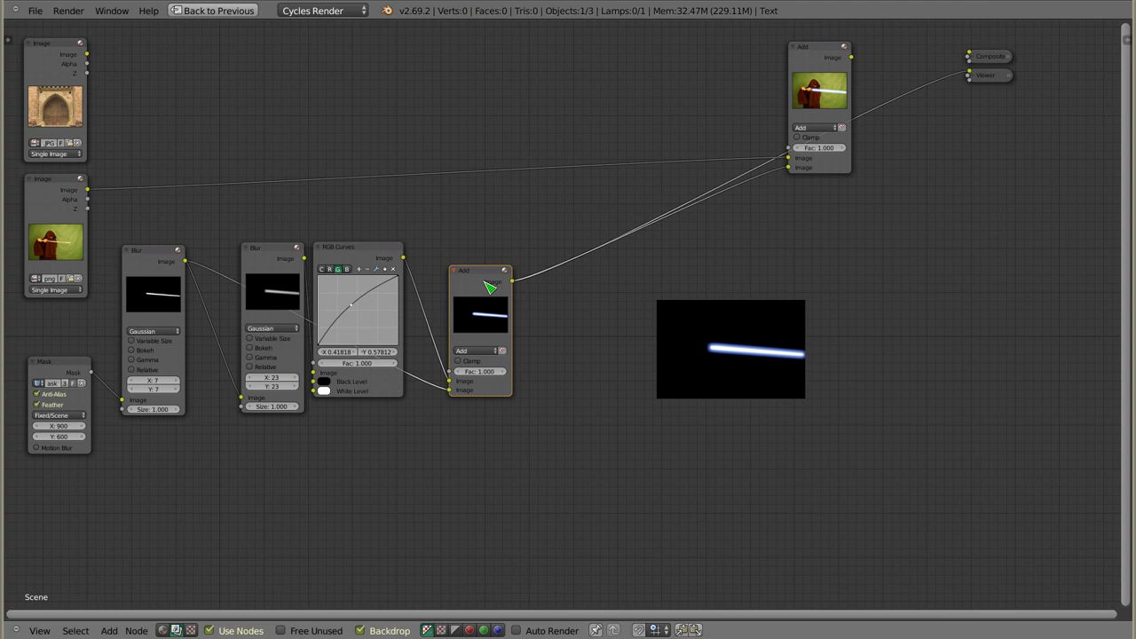
{"action": "left_click", "coordinate": [824, 60], "text": "ctrl+shift"}
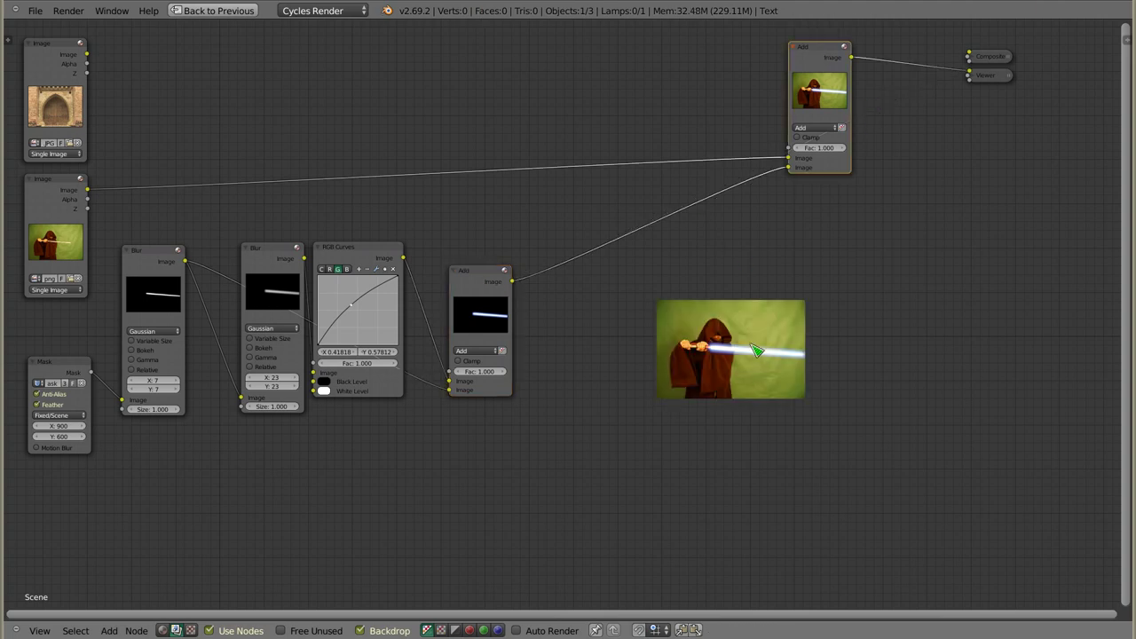
{"action": "left_click", "coordinate": [56, 67]}
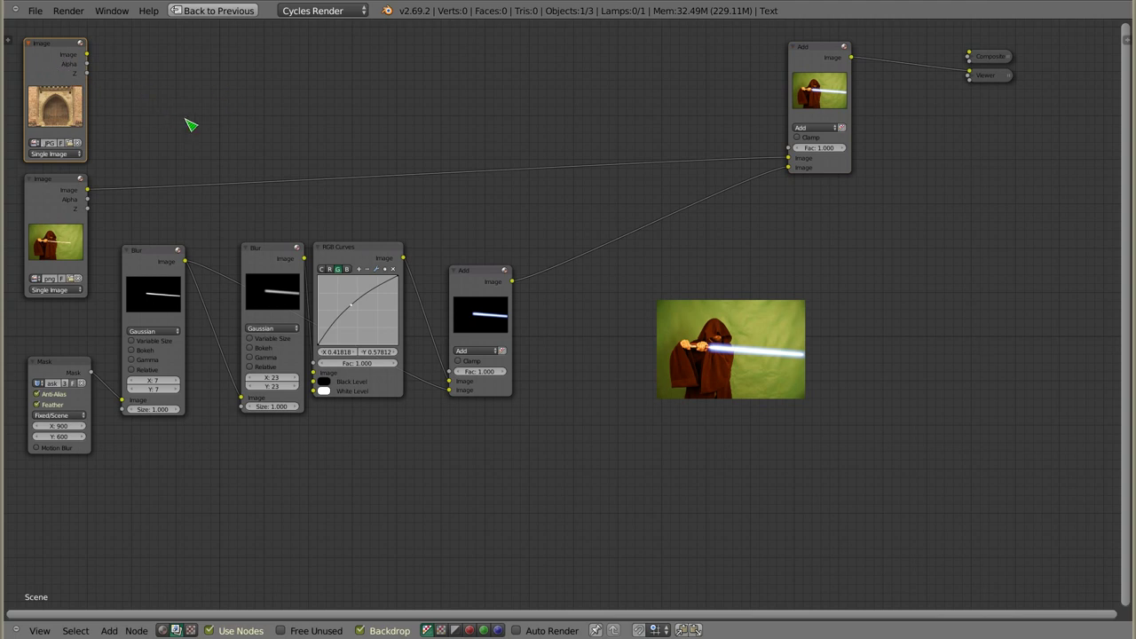
Step: Add a Scale node fed by the castle photo and set it to Render Size
{"action": "key", "text": "shift+a"}
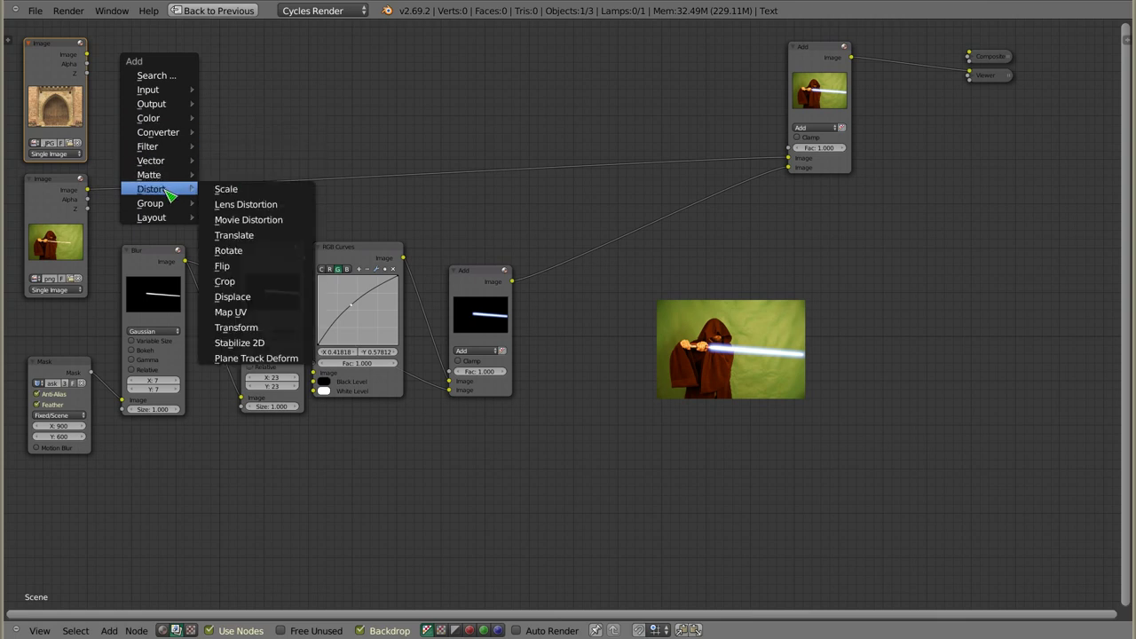
{"action": "left_click", "coordinate": [232, 194]}
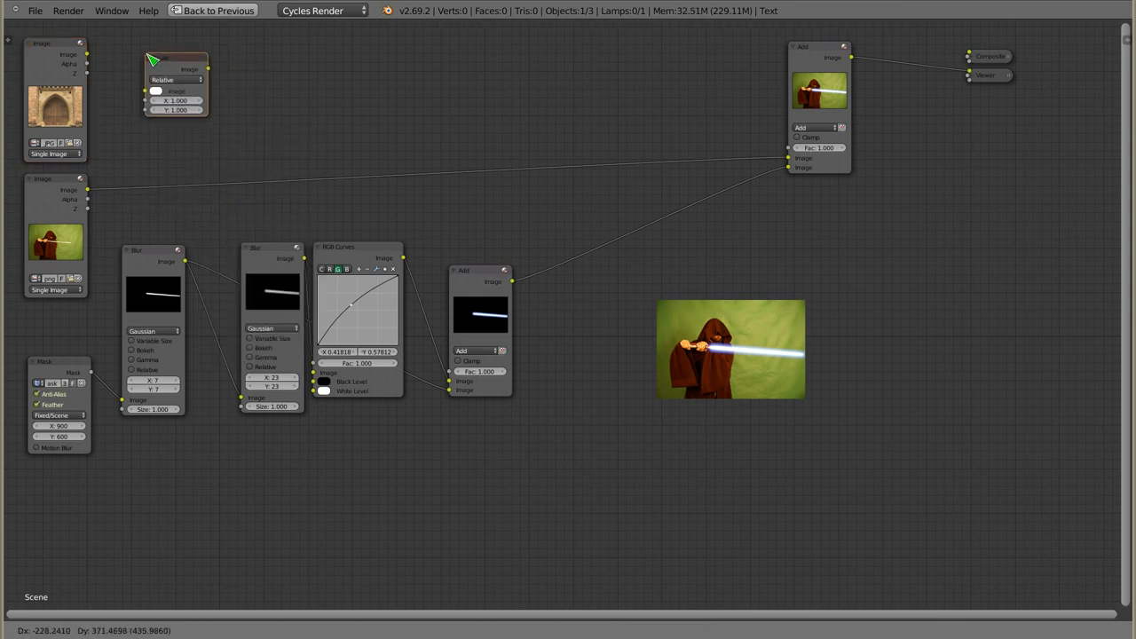
{"action": "left_click", "coordinate": [151, 57]}
{"action": "left_click_drag", "start_coordinate": [87, 55], "coordinate": [147, 92]}
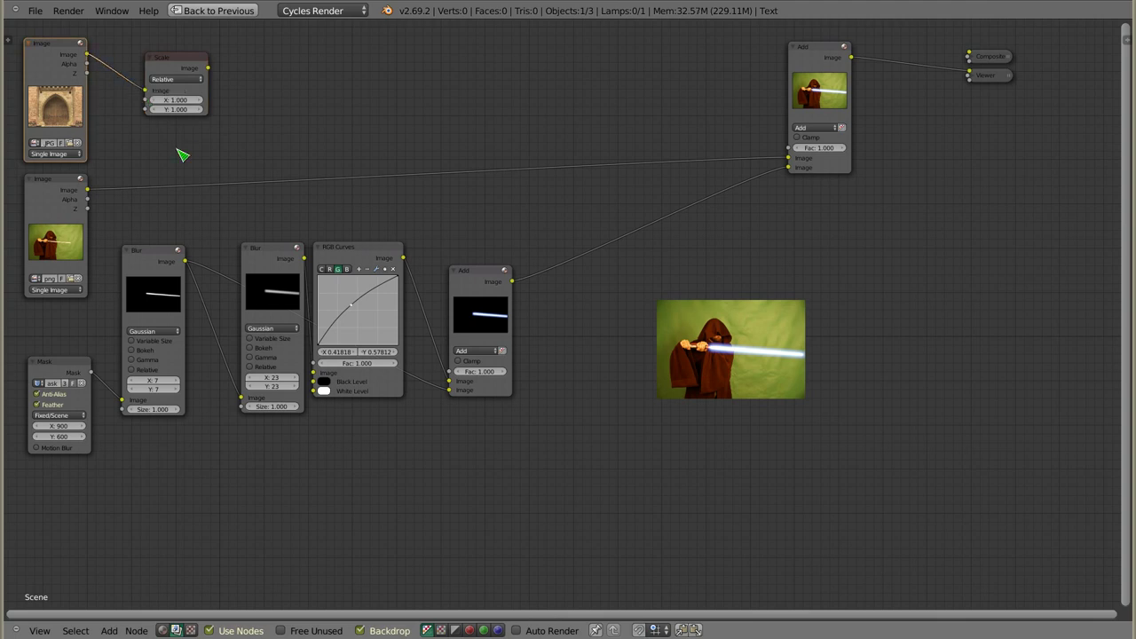
{"action": "left_click", "coordinate": [184, 73], "text": "ctrl+shift"}
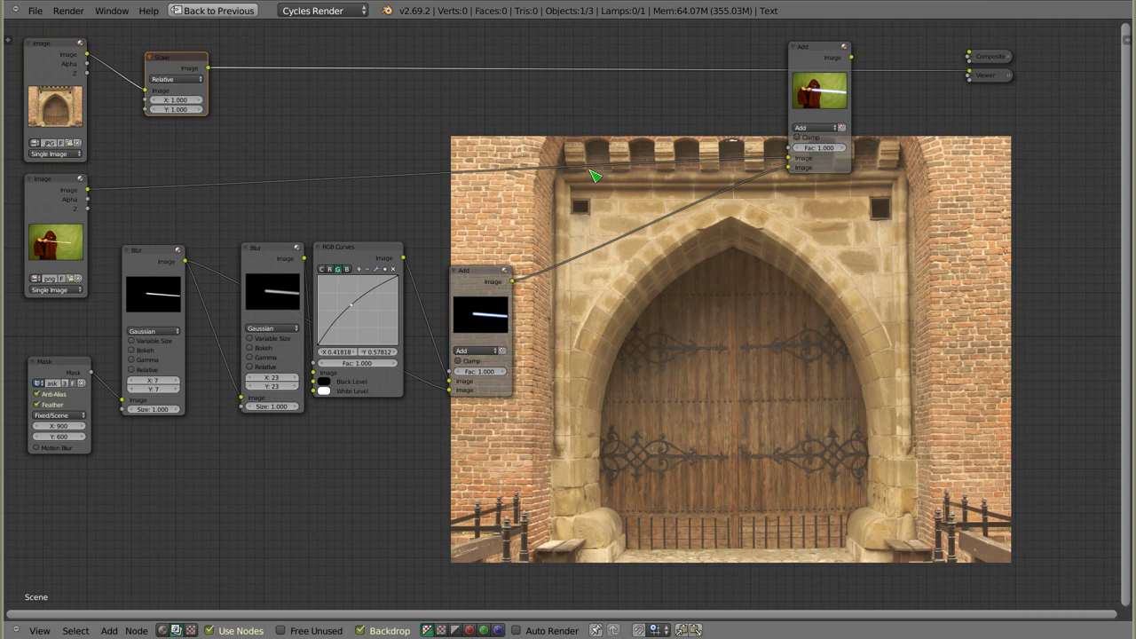
{"action": "left_click", "coordinate": [184, 81]}
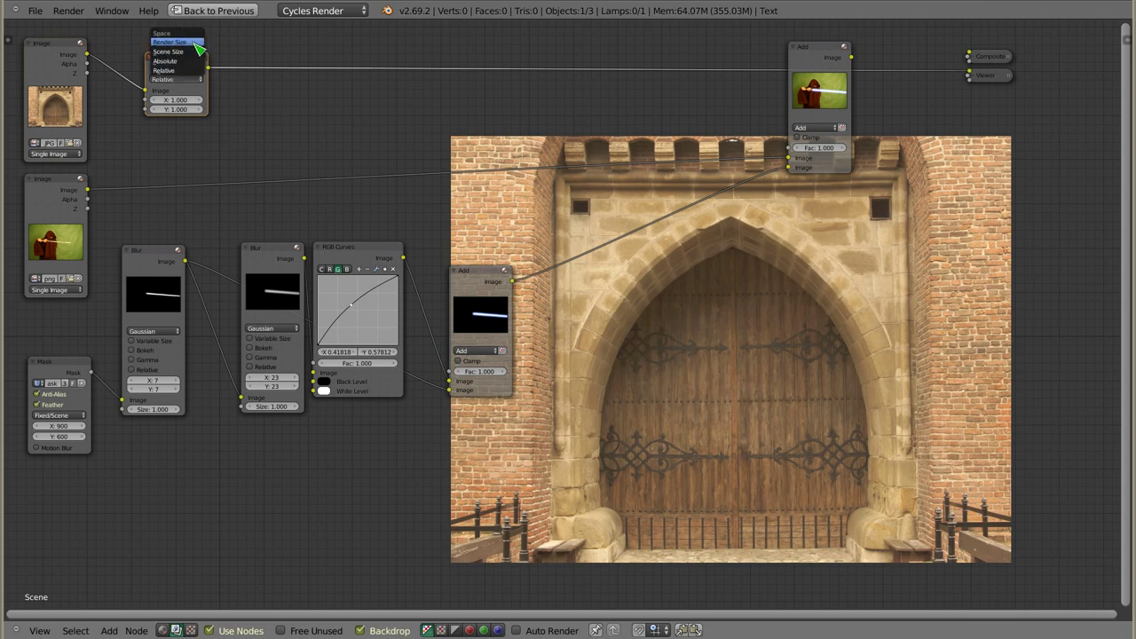
{"action": "left_click", "coordinate": [197, 47]}
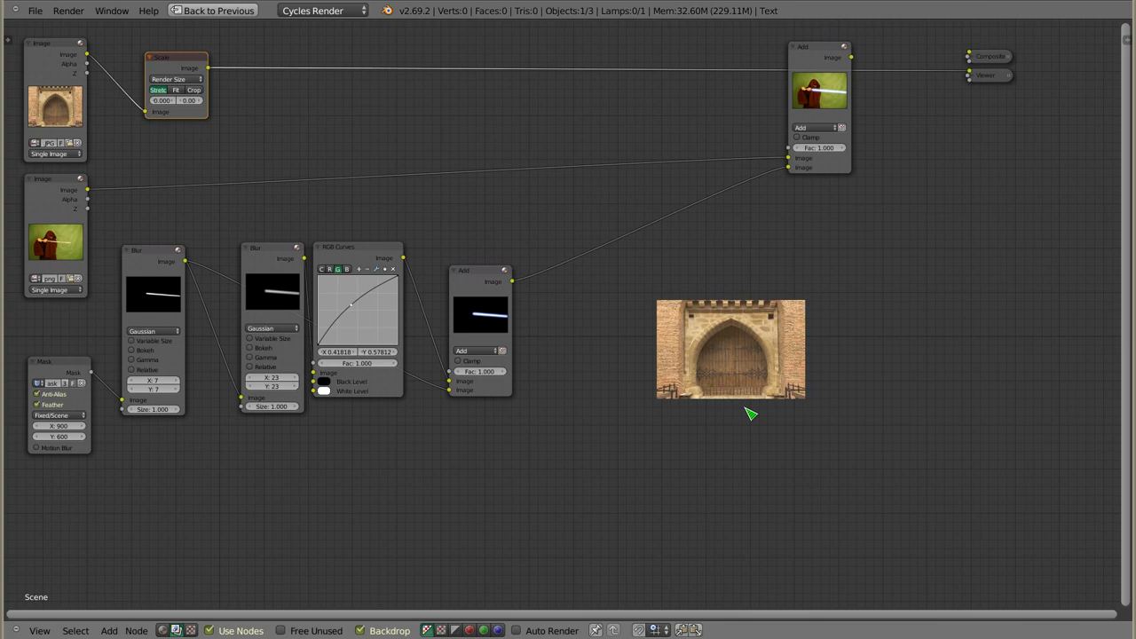
Step: Widen the Scale node, try Fit, keep Crop, and leave the X offset at 0.000
{"action": "scroll", "coordinate": [155, 75], "scroll_direction": "up", "scroll_amount": 3}
{"action": "scroll", "coordinate": [155, 75], "scroll_direction": "up", "scroll_amount": 1}
{"action": "mouse_move", "coordinate": [182, 114]}
{"action": "middle_mouse_down"}
{"action": "mouse_move", "coordinate": [360, 153]}
{"action": "mouse_move", "coordinate": [295, 156]}
{"action": "middle_mouse_up"}
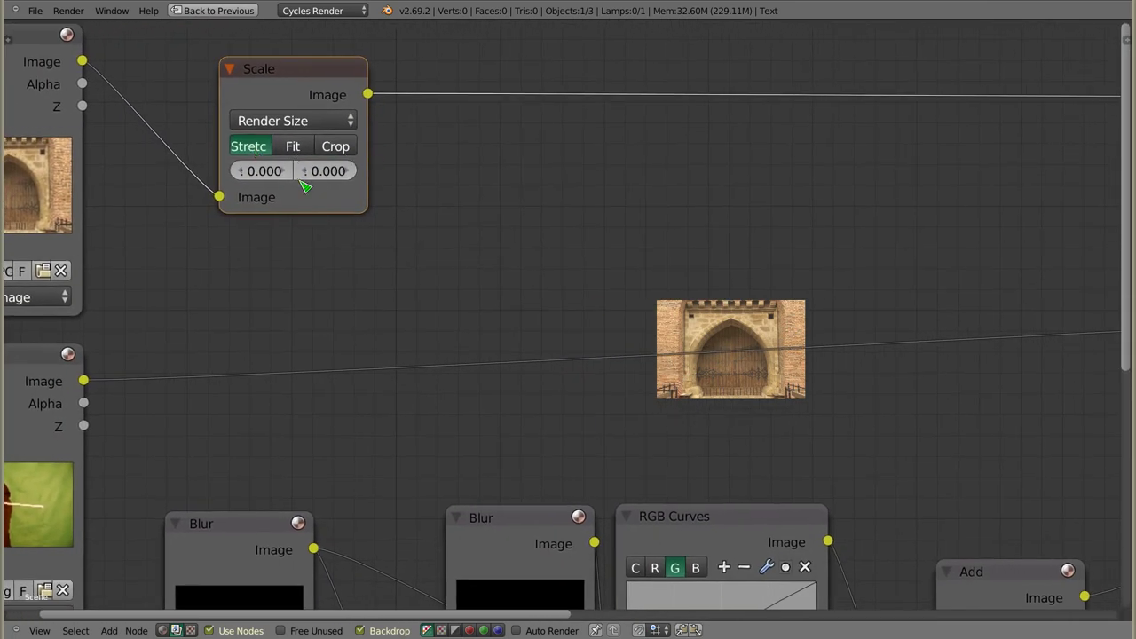
{"action": "left_click_drag", "start_coordinate": [367, 202], "coordinate": [417, 205]}
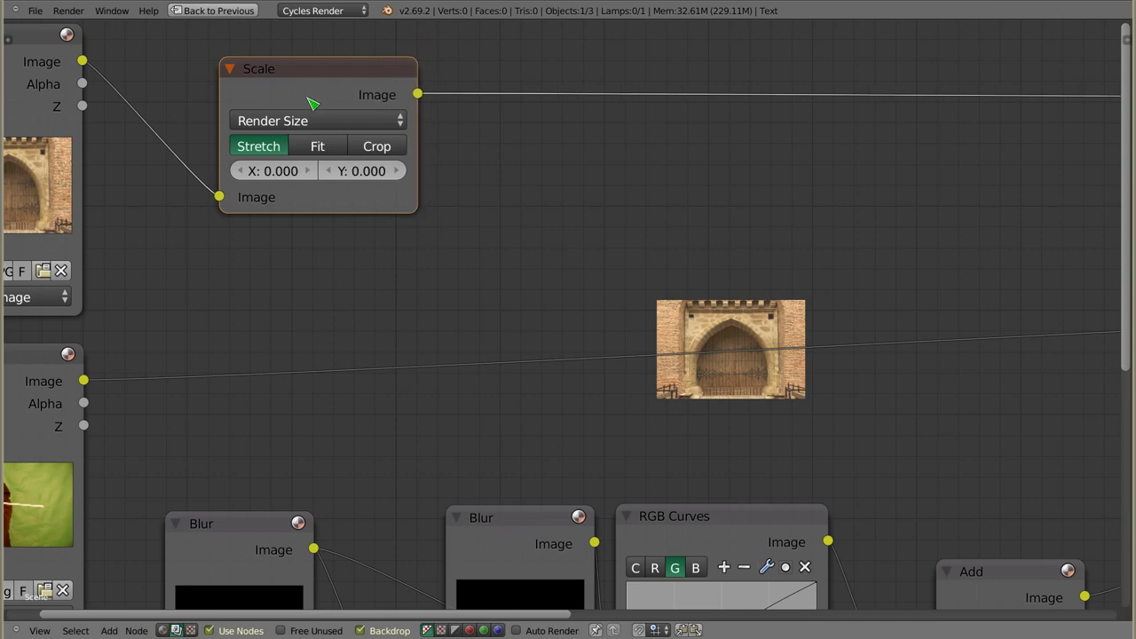
{"action": "left_click", "coordinate": [325, 147]}
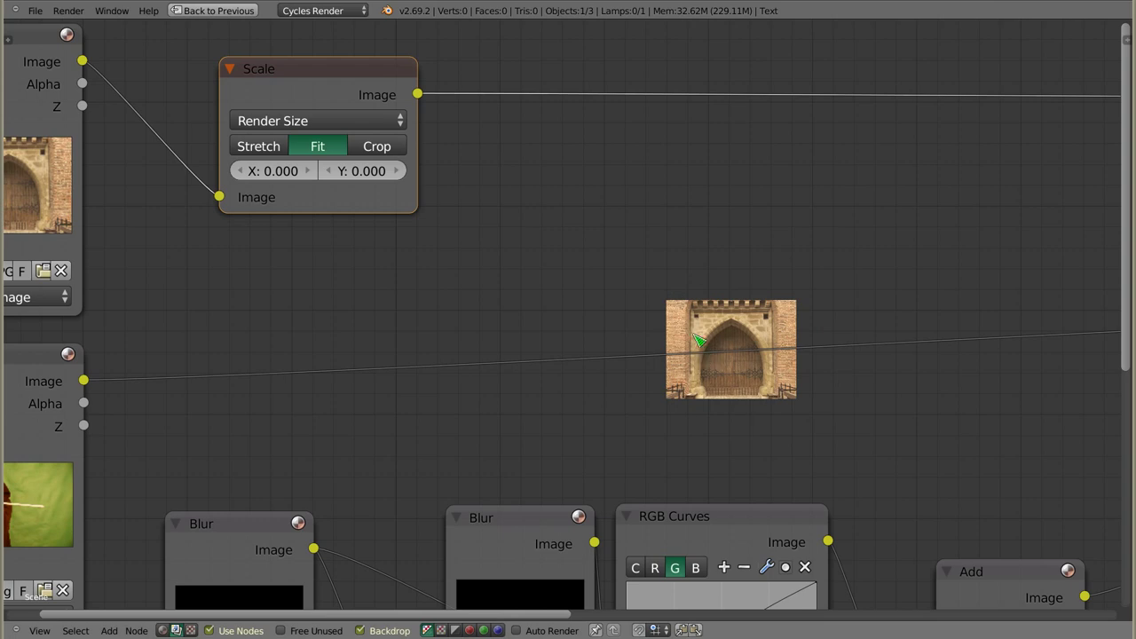
{"action": "left_click", "coordinate": [395, 148]}
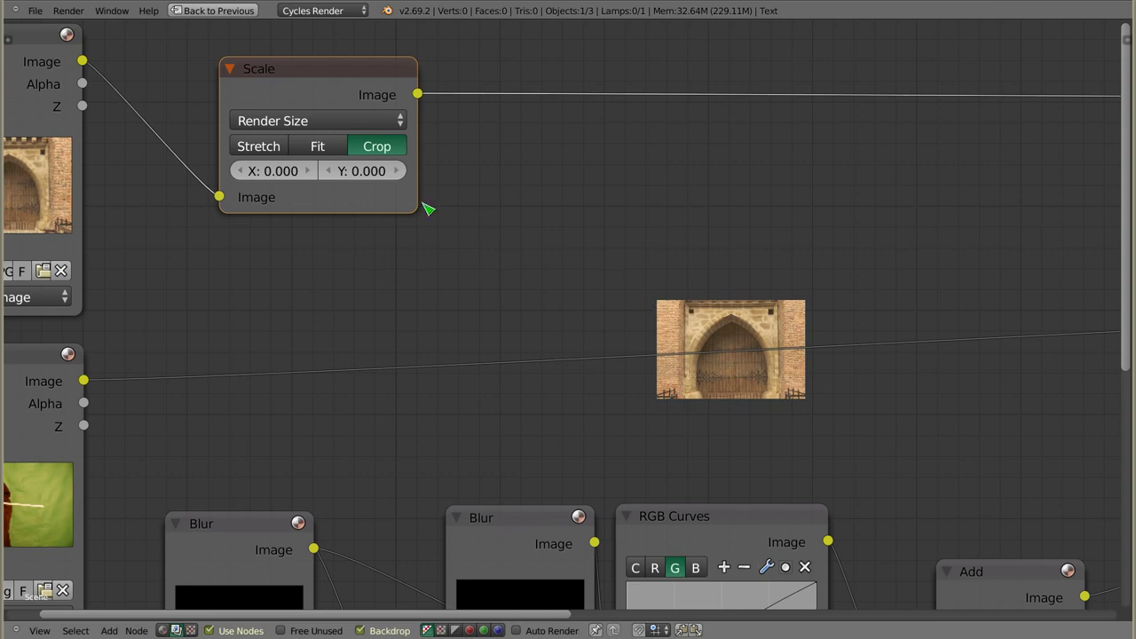
{"action": "left_click", "coordinate": [251, 172]}
{"action": "left_click", "coordinate": [308, 171]}
{"action": "left_click", "coordinate": [307, 172]}
{"action": "left_click", "coordinate": [239, 171]}
{"action": "scroll", "coordinate": [349, 235], "scroll_direction": "down", "scroll_amount": 5}
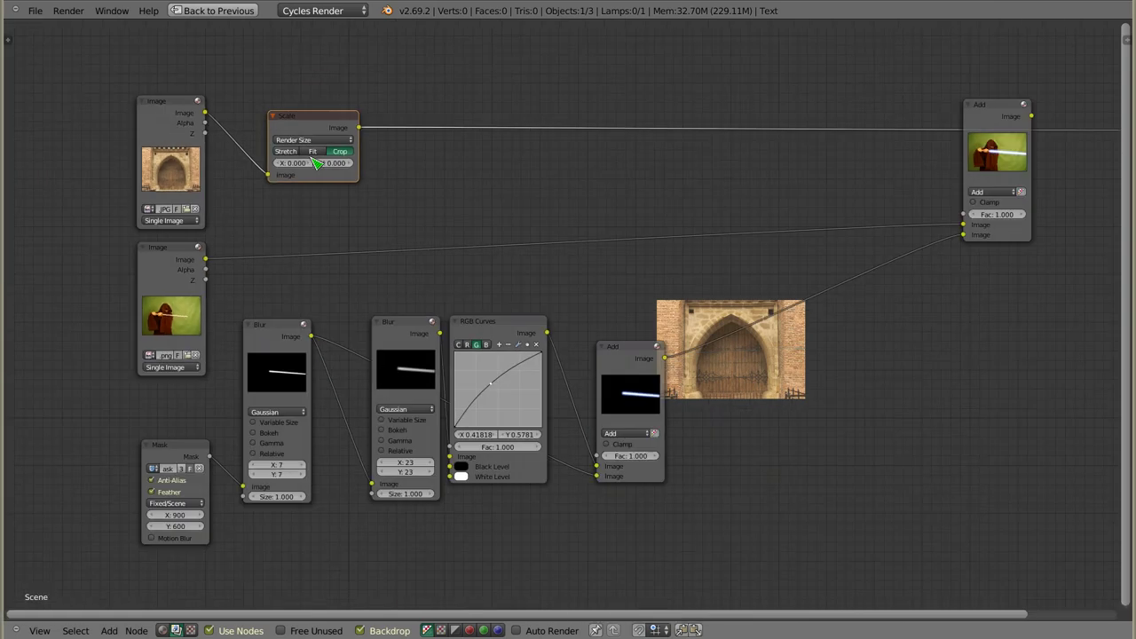
Step: Move the Add node toward the middle, previewing it and then the scaled castle background
{"action": "left_click_drag", "start_coordinate": [776, 103], "coordinate": [549, 200]}
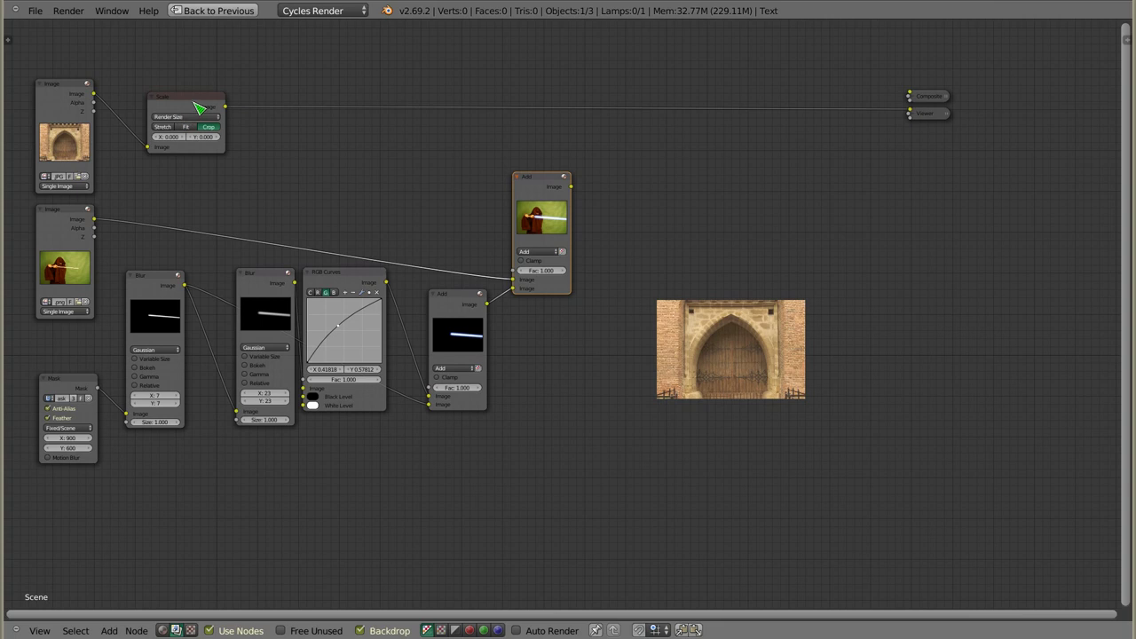
{"action": "left_click", "coordinate": [552, 191], "text": "ctrl+shift"}
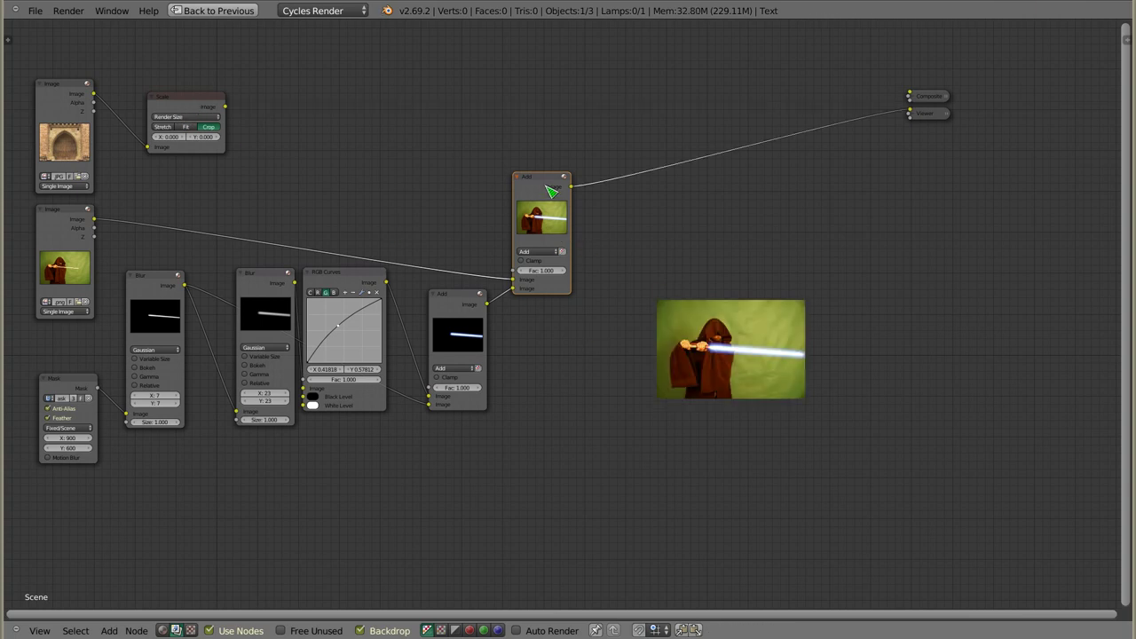
{"action": "left_click", "coordinate": [209, 114], "text": "ctrl+shift"}
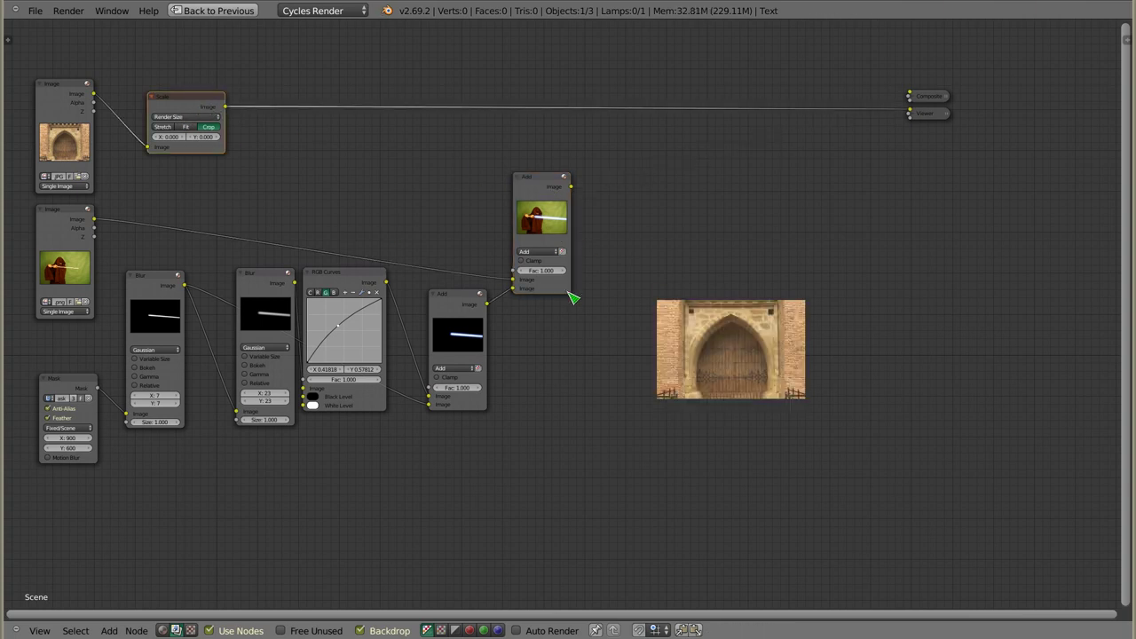
{"action": "left_click_drag", "start_coordinate": [545, 208], "coordinate": [543, 188]}
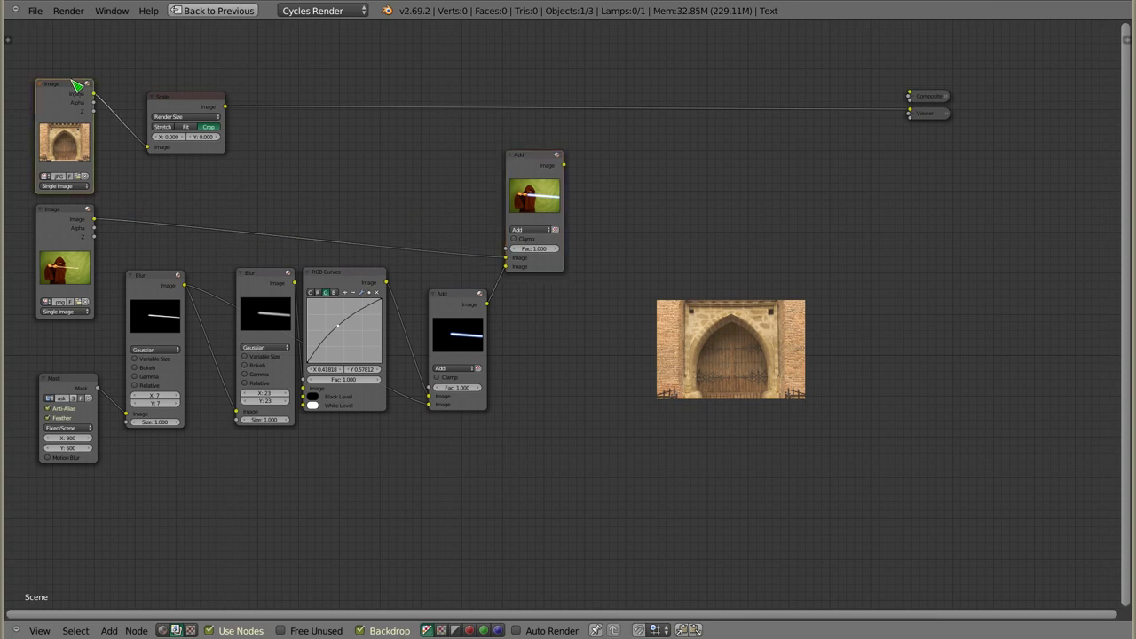
Step: Tuck the castle Image and Scale nodes top-left and shift Composite and Viewer further right
{"action": "left_click_drag", "start_coordinate": [77, 89], "coordinate": [70, 36]}
{"action": "mouse_move", "coordinate": [198, 107]}
{"action": "left_mouse_down"}
{"action": "mouse_move", "coordinate": [189, 622]}
{"action": "mouse_move", "coordinate": [193, 40]}
{"action": "left_mouse_up"}
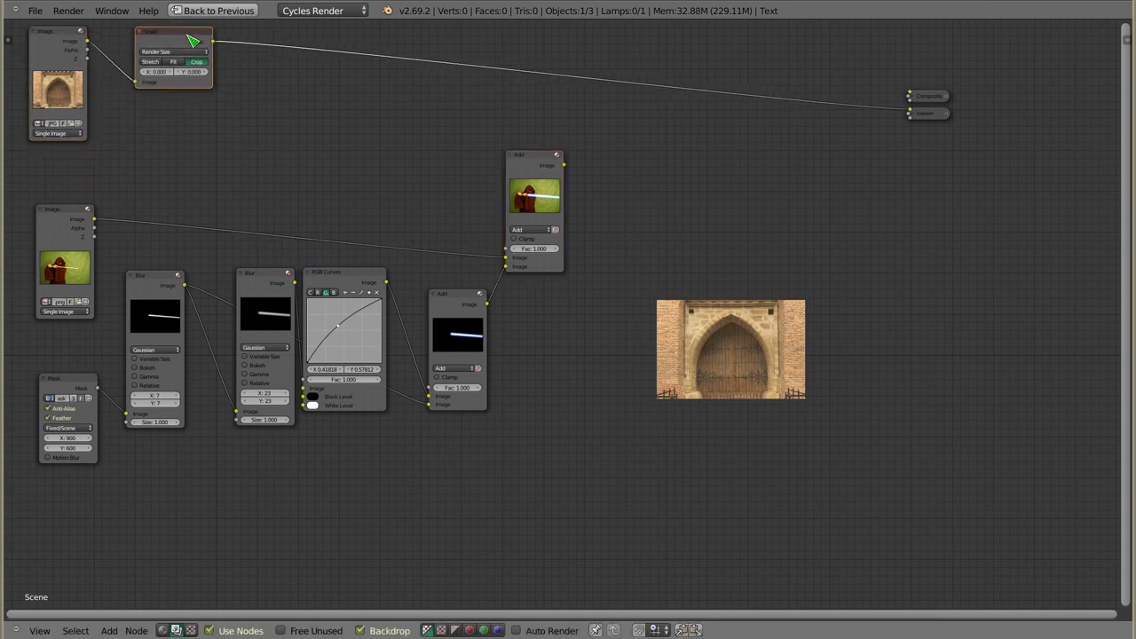
{"action": "left_click_drag", "start_coordinate": [938, 97], "coordinate": [961, 38]}
{"action": "left_click_drag", "start_coordinate": [934, 115], "coordinate": [962, 61]}
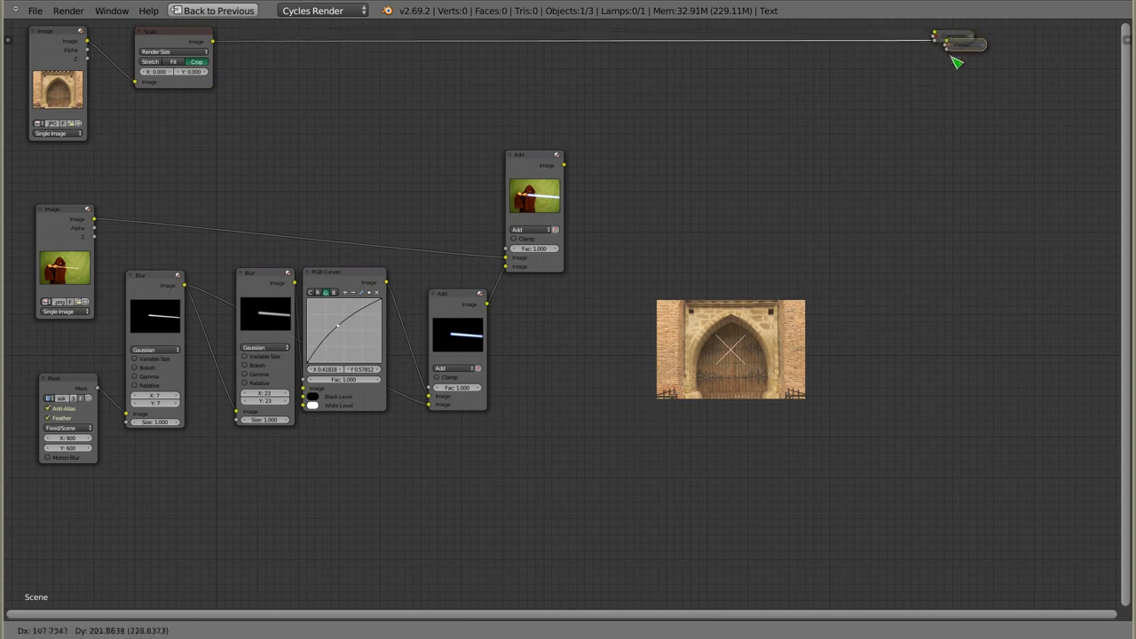
{"action": "key", "text": "shift+a"}
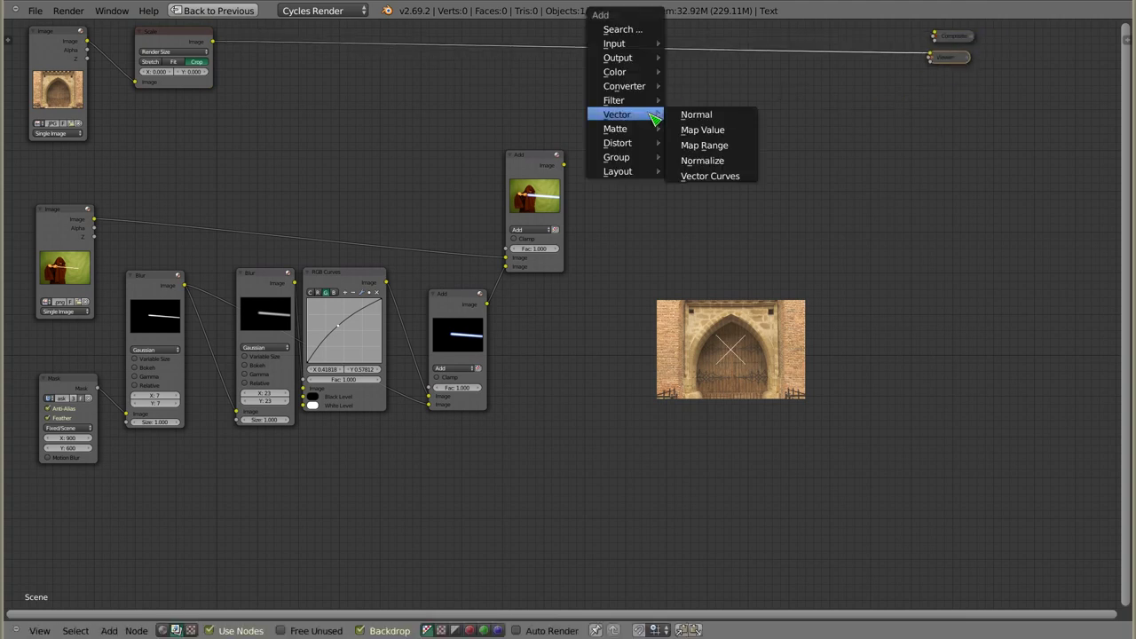
{"action": "mouse_move", "coordinate": [616, 129]}
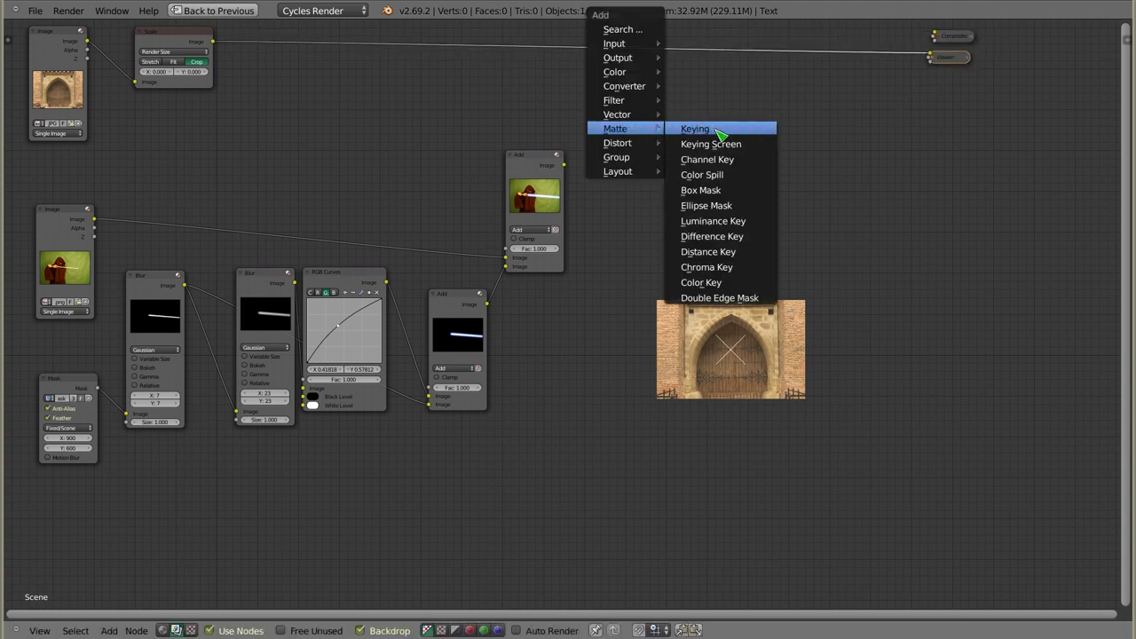
Step: Add a Keying node beside the Add node and connect the green-screen footage into it
{"action": "left_click", "coordinate": [721, 133]}
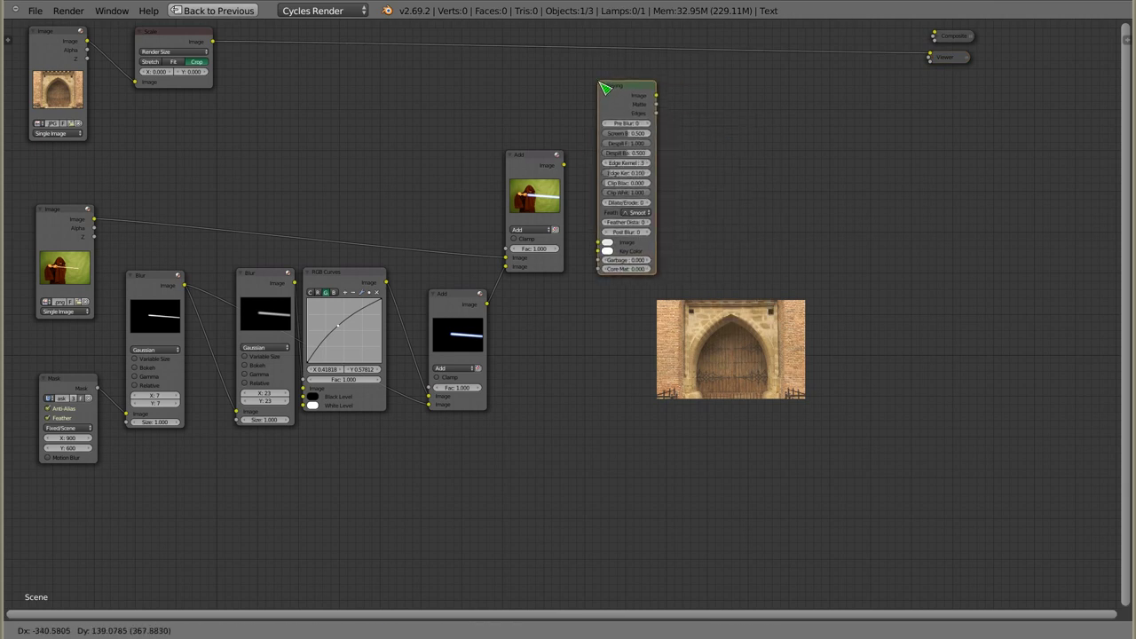
{"action": "left_click", "coordinate": [605, 88]}
{"action": "scroll", "coordinate": [640, 169], "scroll_direction": "up", "scroll_amount": 3}
{"action": "scroll", "coordinate": [640, 168], "scroll_direction": "up", "scroll_amount": 1}
{"action": "mouse_move", "coordinate": [644, 204]}
{"action": "middle_mouse_down"}
{"action": "mouse_move", "coordinate": [707, 242]}
{"action": "mouse_move", "coordinate": [732, 207]}
{"action": "middle_mouse_up"}
{"action": "left_click_drag", "start_coordinate": [317, 347], "coordinate": [305, 418], "text": "shift"}
{"action": "mouse_move", "coordinate": [391, 339]}
{"action": "left_mouse_down"}
{"action": "mouse_move", "coordinate": [391, 163]}
{"action": "mouse_move", "coordinate": [656, 366]}
{"action": "left_mouse_up"}
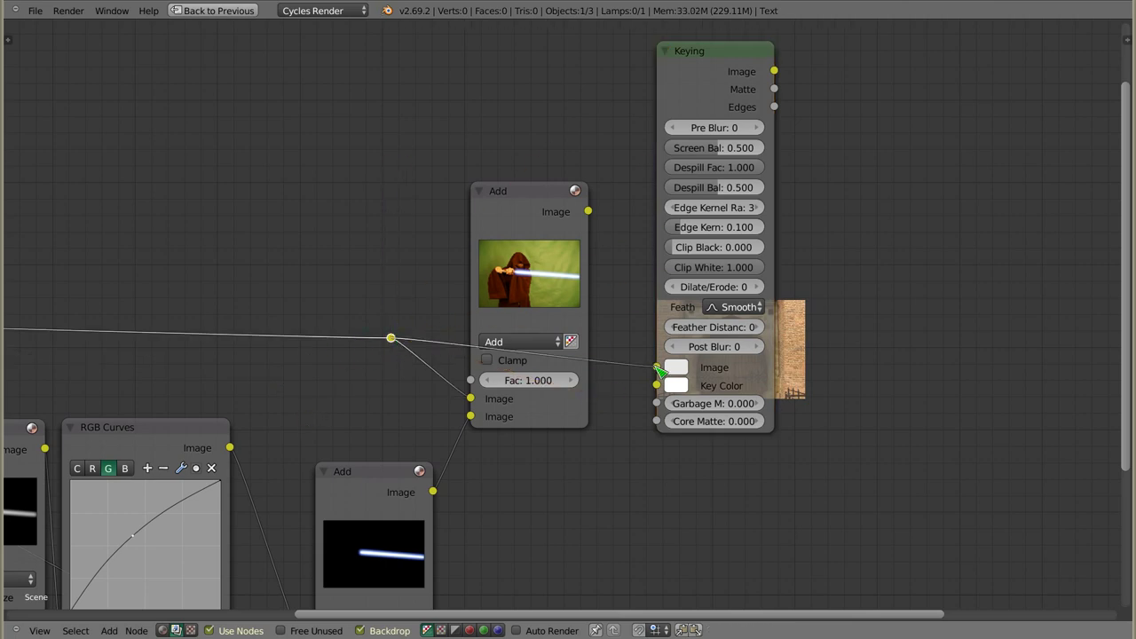
Step: Preview the Keying node's Matte output in an enlarged backdrop
{"action": "left_click", "coordinate": [735, 99], "text": "ctrl+shift"}
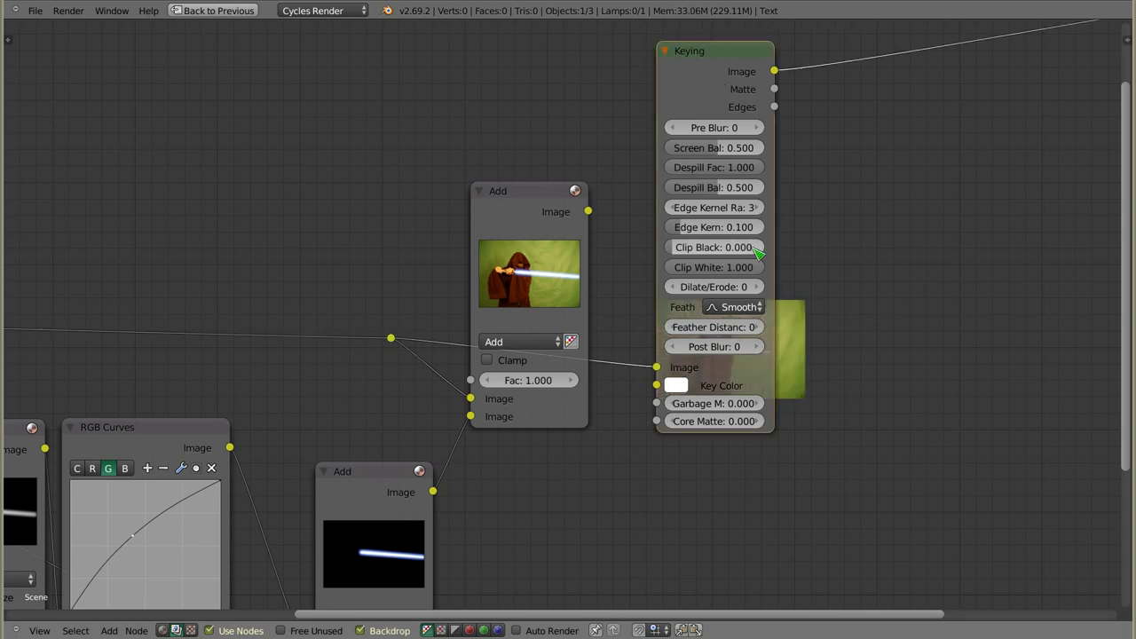
{"action": "mouse_move", "coordinate": [864, 279]}
{"action": "middle_mouse_down"}
{"action": "mouse_move", "coordinate": [579, 306]}
{"action": "mouse_move", "coordinate": [614, 315]}
{"action": "middle_mouse_up"}
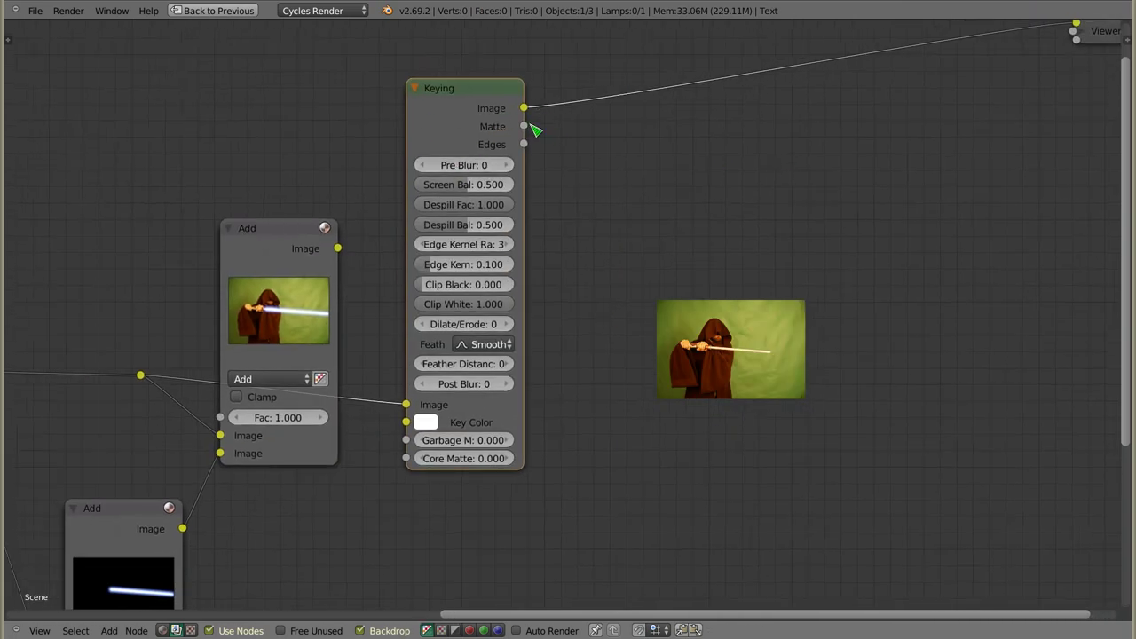
{"action": "left_click", "coordinate": [460, 138], "text": "ctrl+shift"}
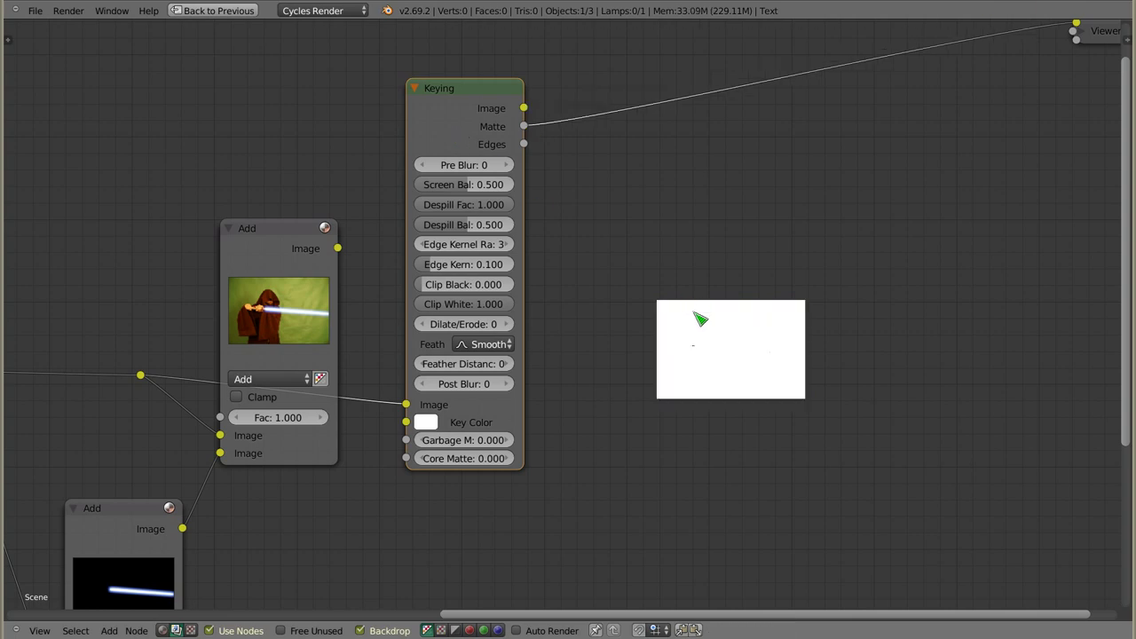
{"action": "key", "text": "v"}
{"action": "key", "text": "v"}
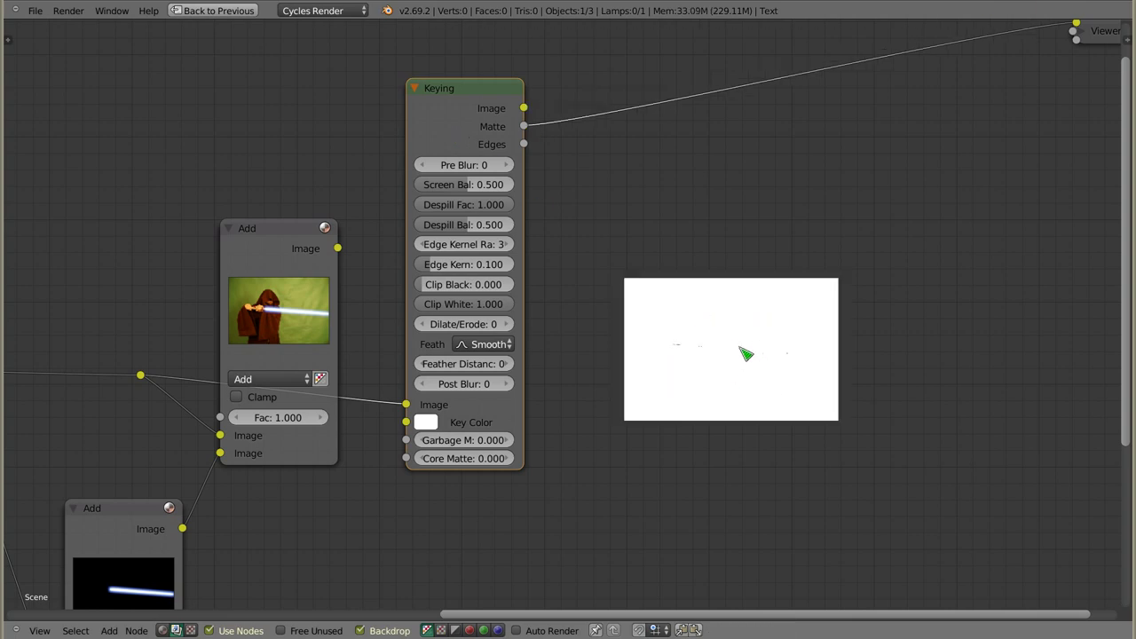
{"action": "key", "text": "v"}
{"action": "key", "text": "v"}
{"action": "key", "text": "v"}
{"action": "key", "text": "v"}
{"action": "key", "text": "v"}
{"action": "middle_click_drag", "start_coordinate": [715, 373], "coordinate": [806, 385], "text": "alt"}
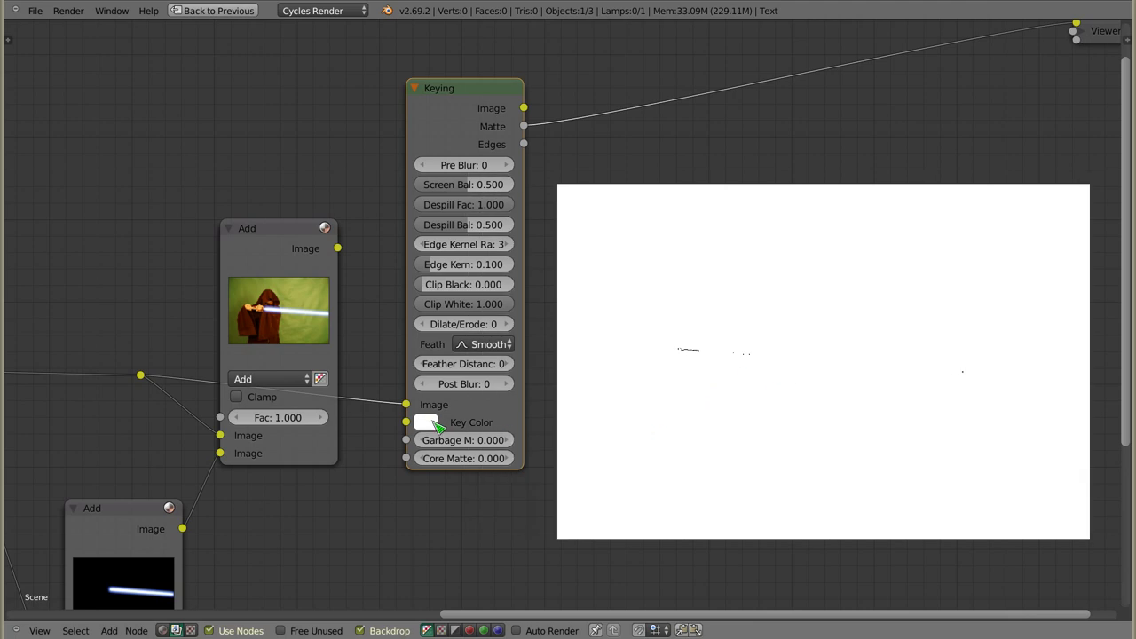
Step: Try a hand-picked light green, shifted toward cyan, as the Keying key colour
{"action": "left_click", "coordinate": [428, 424]}
{"action": "left_click", "coordinate": [452, 226]}
{"action": "left_click_drag", "start_coordinate": [452, 226], "coordinate": [440, 236]}
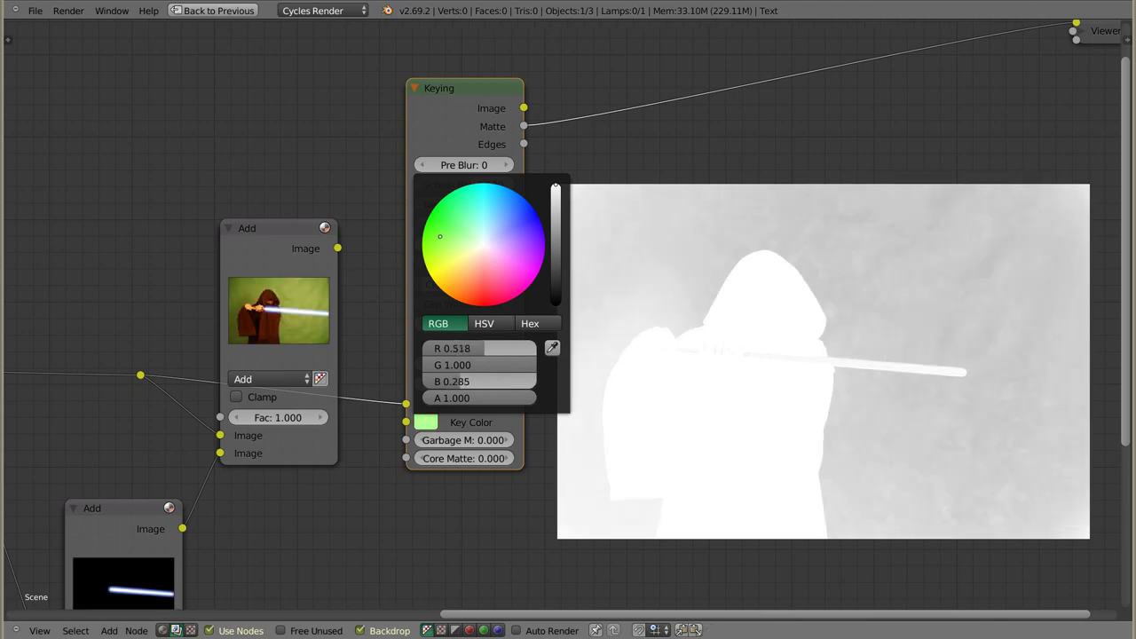
{"action": "mouse_move", "coordinate": [440, 236]}
{"action": "left_mouse_down"}
{"action": "mouse_move", "coordinate": [488, 203]}
{"action": "mouse_move", "coordinate": [483, 225]}
{"action": "left_mouse_up"}
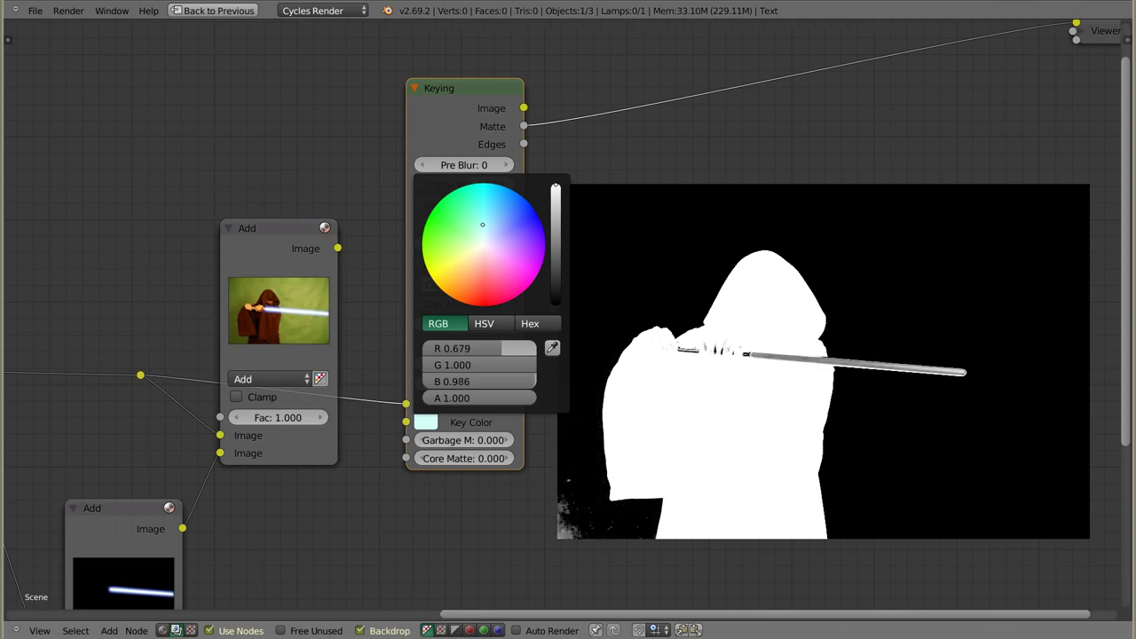
{"action": "left_click_drag", "start_coordinate": [483, 225], "coordinate": [483, 226]}
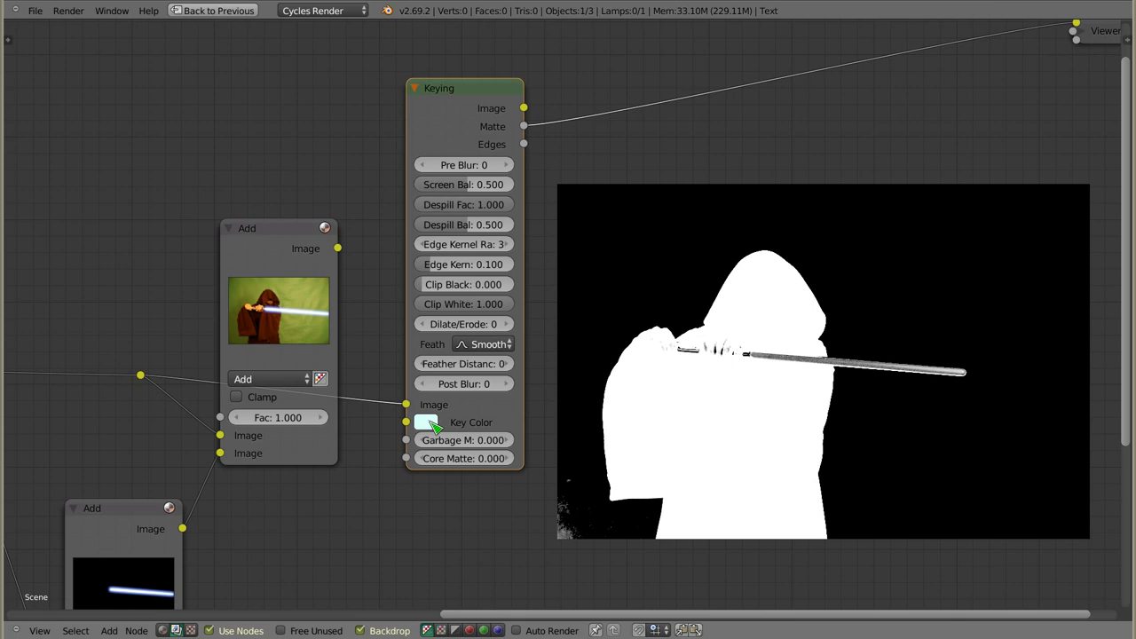
Step: Sample the green screen with the eyedropper from the footage preview as the key colour
{"action": "left_click", "coordinate": [427, 424]}
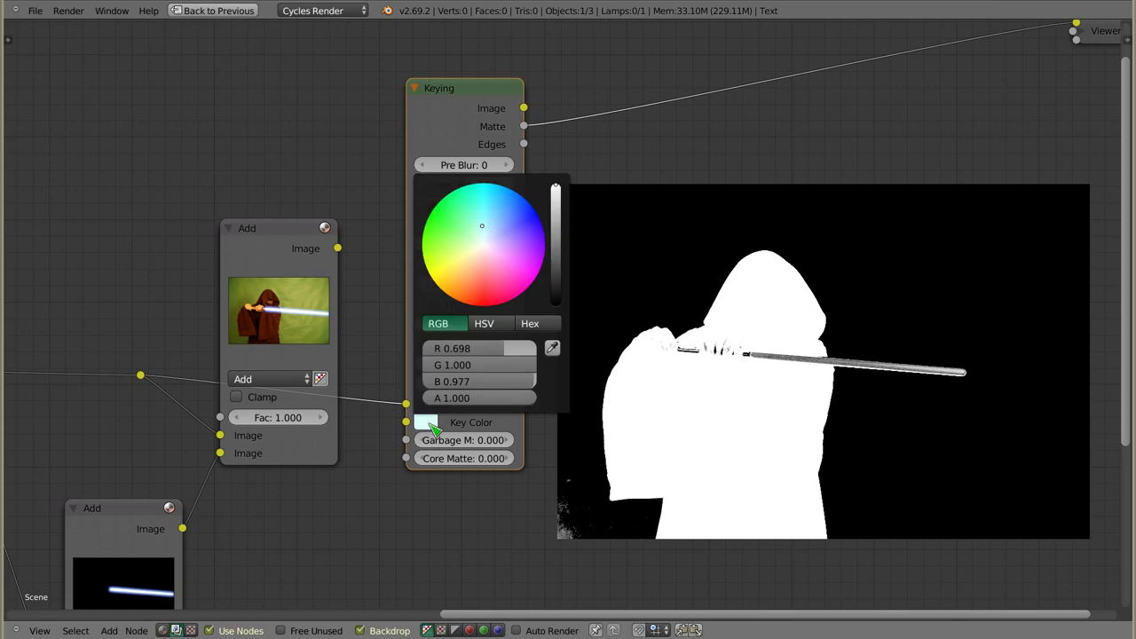
{"action": "left_click", "coordinate": [553, 349]}
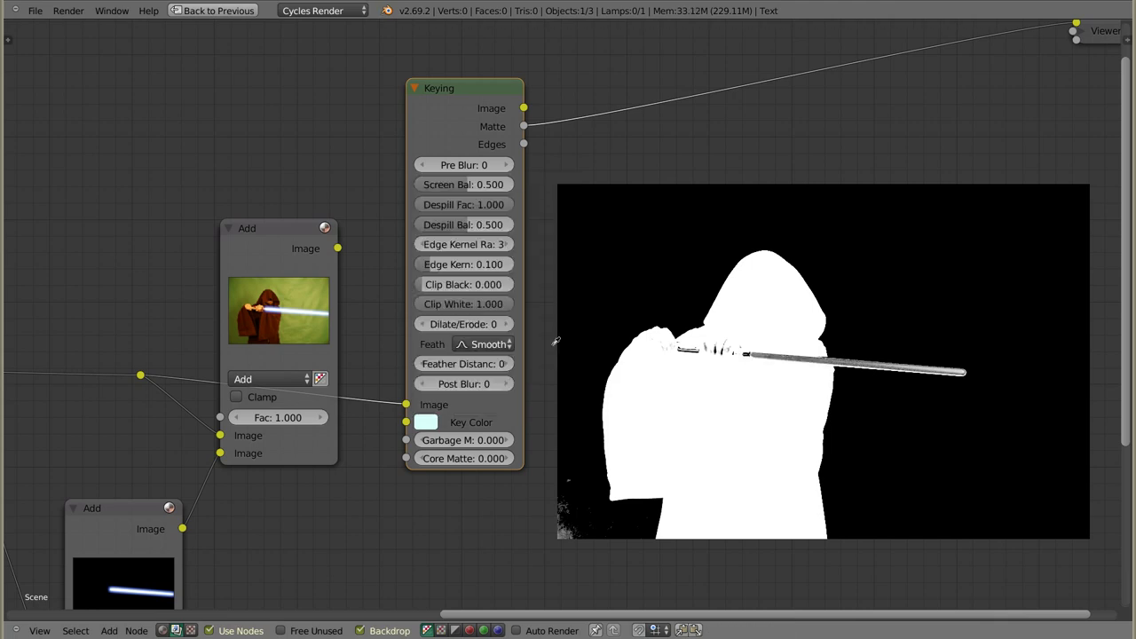
{"action": "left_click", "coordinate": [252, 296]}
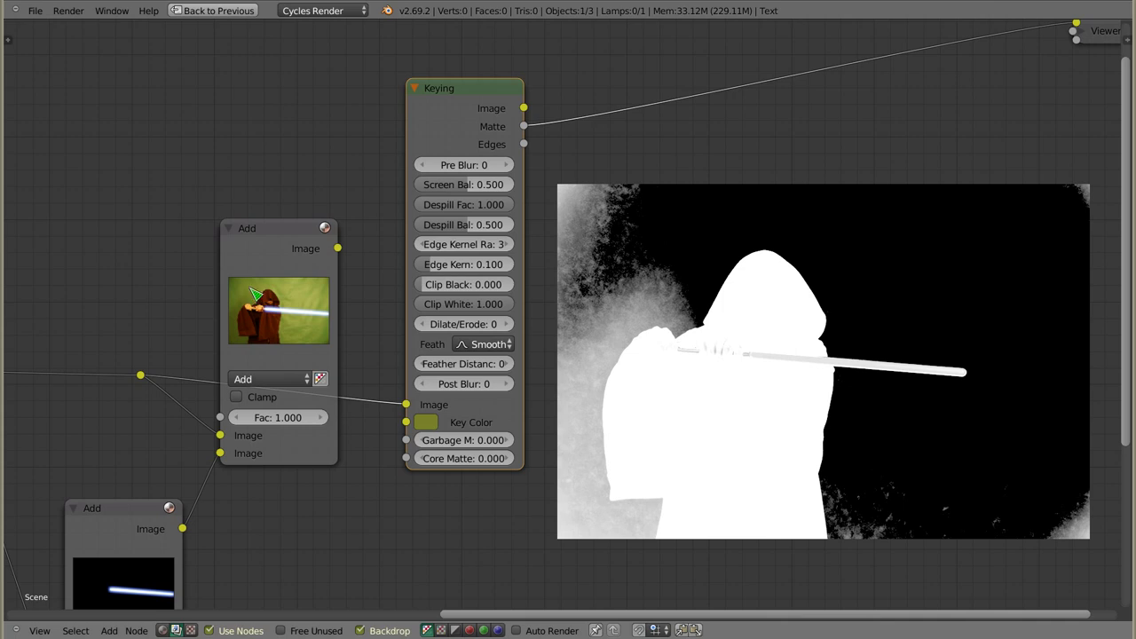
{"action": "left_click", "coordinate": [426, 423]}
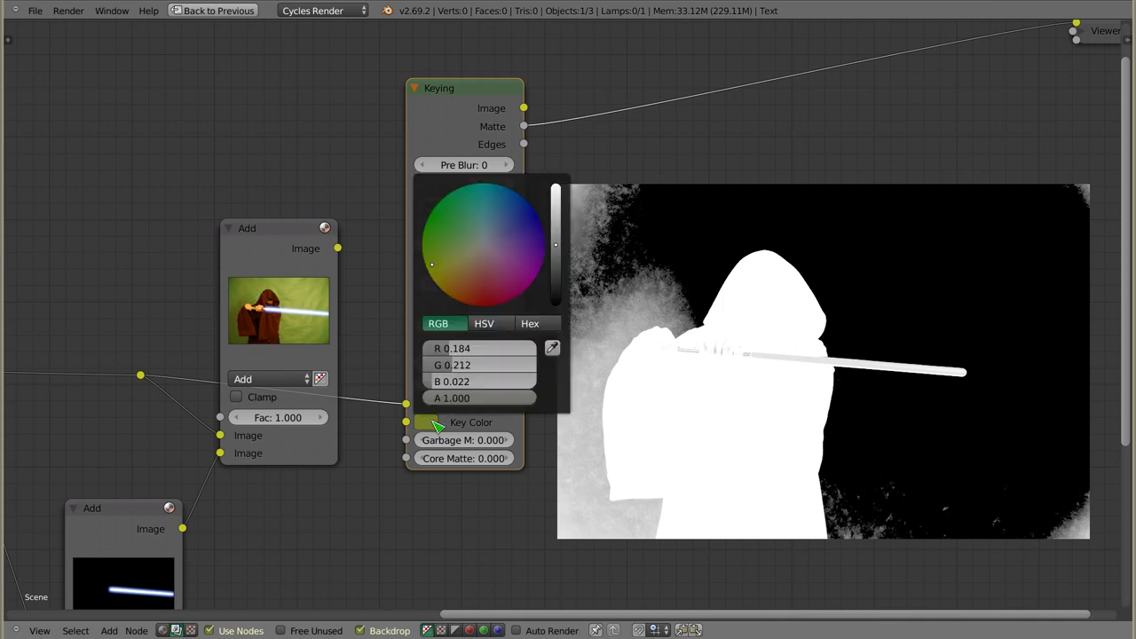
{"action": "left_click", "coordinate": [553, 349]}
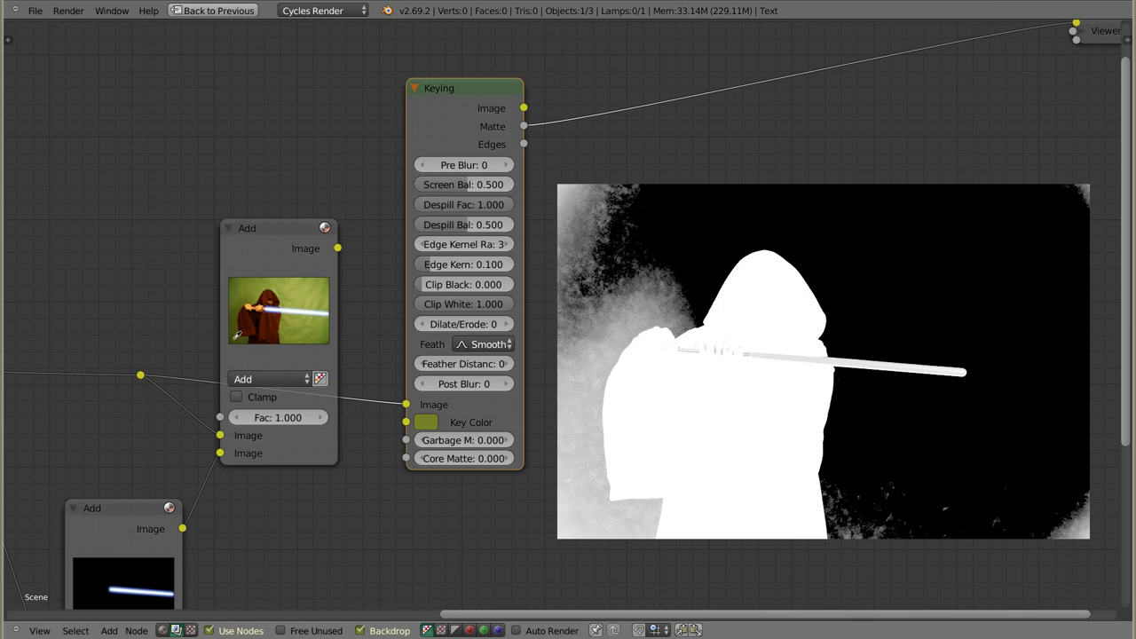
{"action": "left_click", "coordinate": [237, 336]}
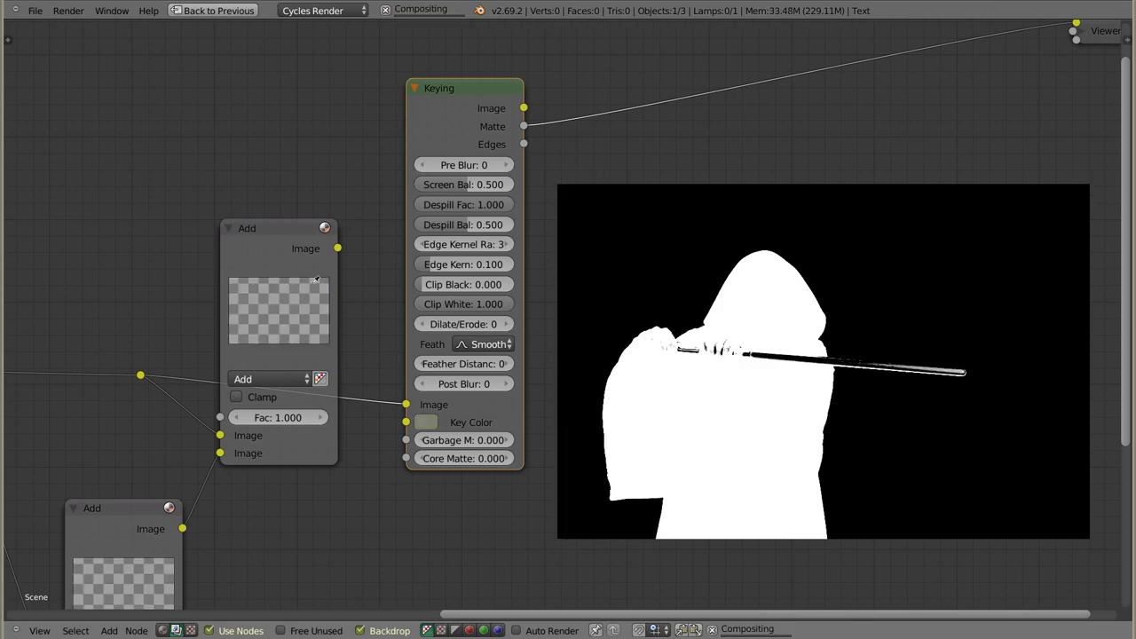
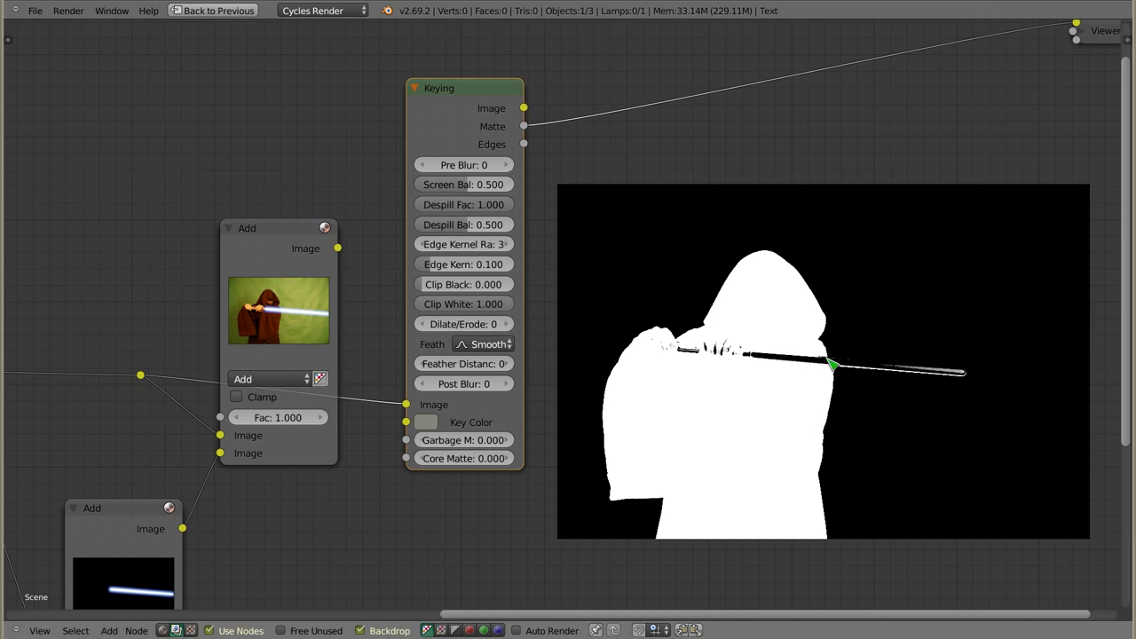
Step: Enlarge the backdrop to inspect the Keying matte's edges, then bring up the Add > Filter node list
{"action": "left_click_drag", "start_coordinate": [470, 88], "coordinate": [427, 87]}
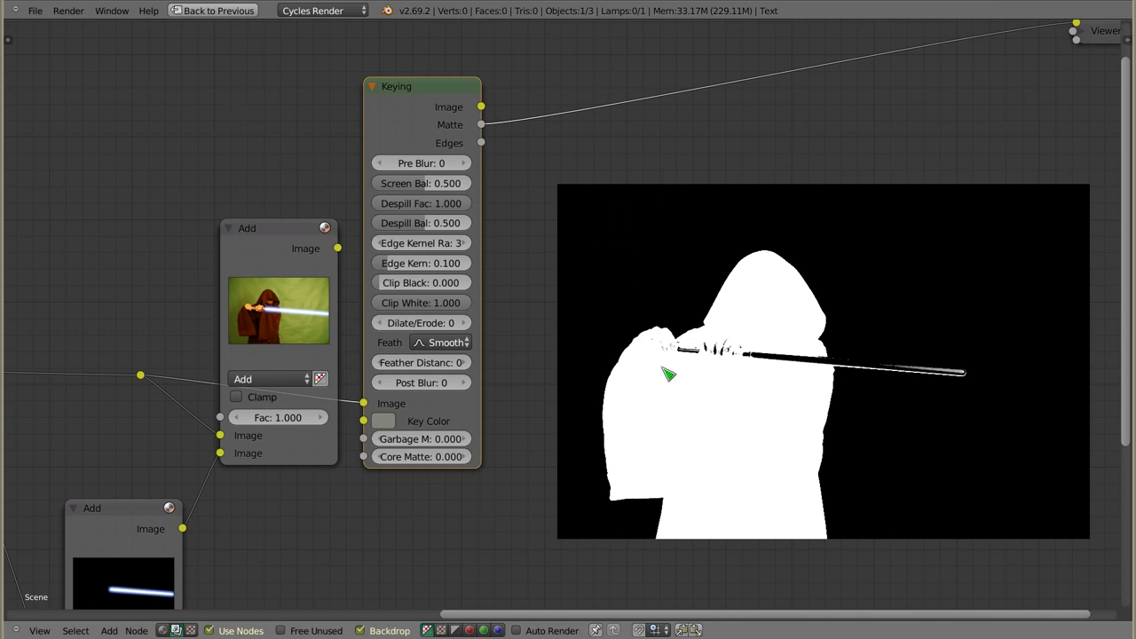
{"action": "key", "text": "alt+v"}
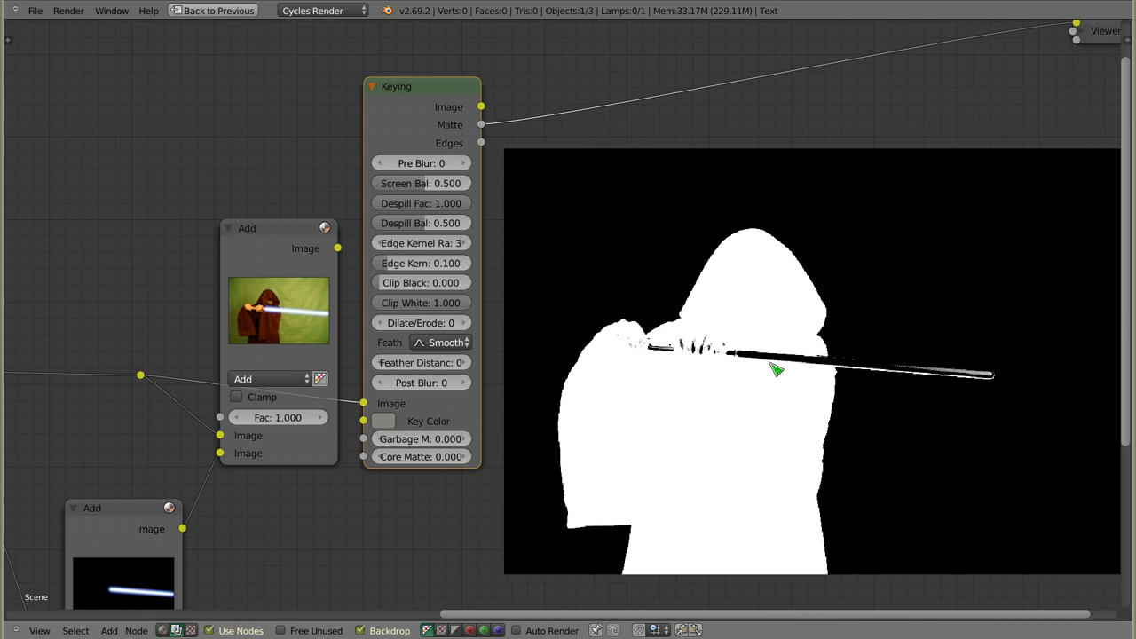
{"action": "key", "text": "alt+v"}
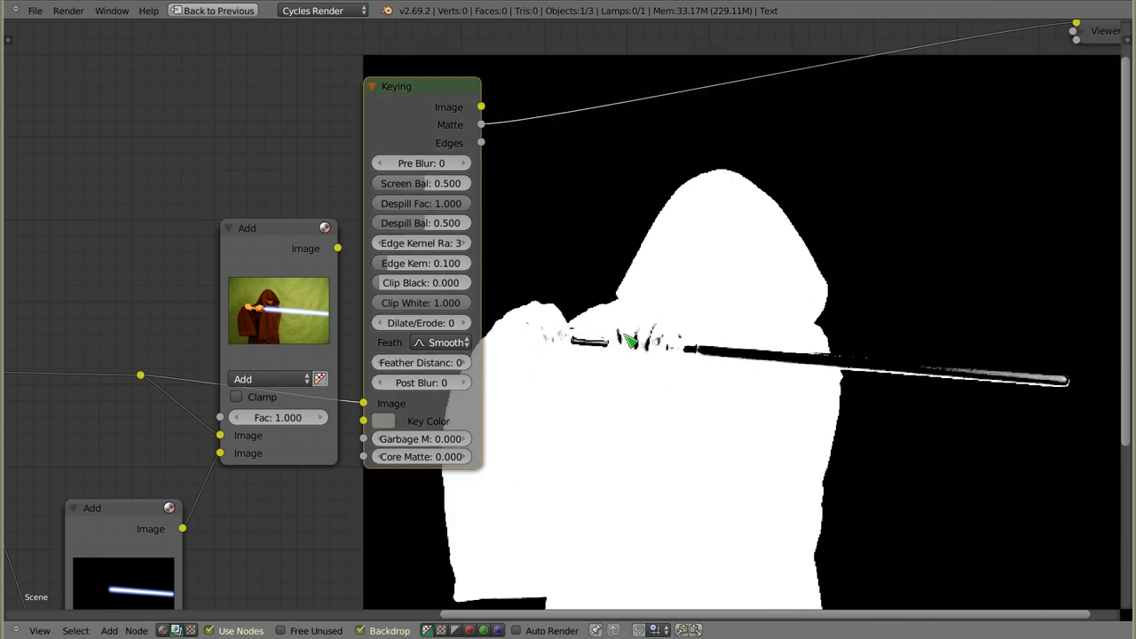
{"action": "middle_click_drag", "start_coordinate": [627, 363], "coordinate": [480, 380]}
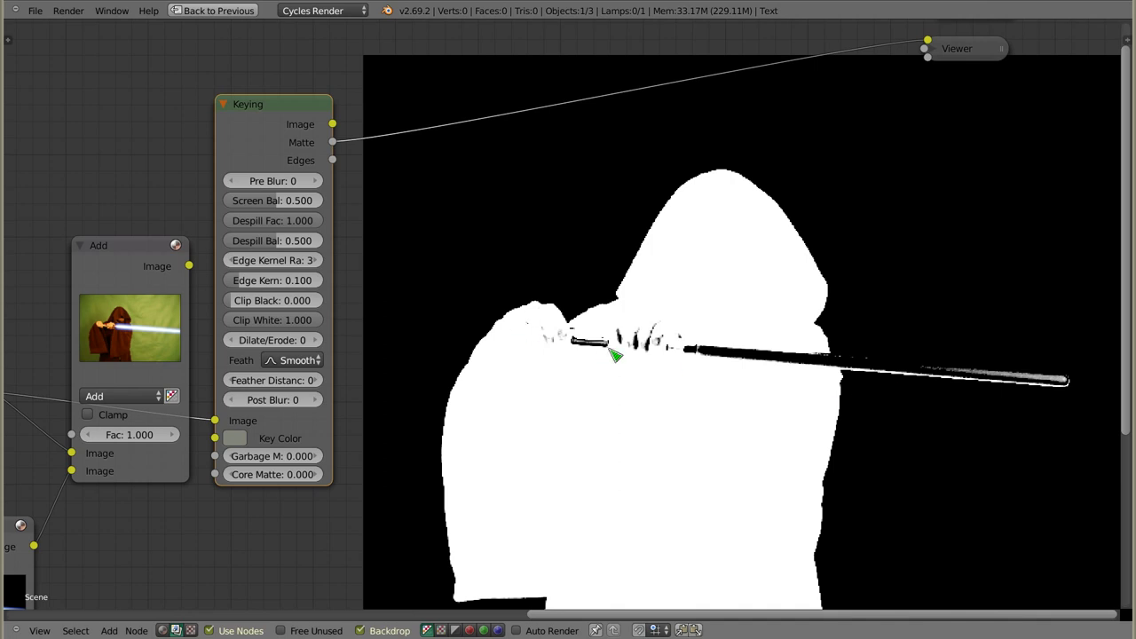
{"action": "scroll", "coordinate": [665, 284], "scroll_direction": "down", "scroll_amount": 1}
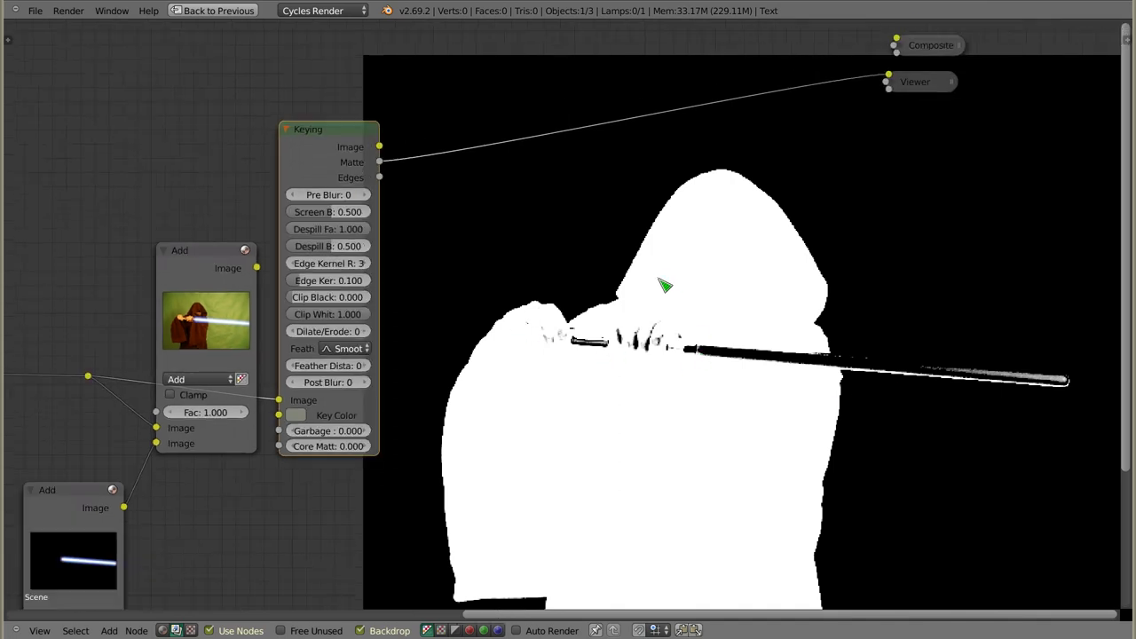
{"action": "scroll", "coordinate": [611, 307], "scroll_direction": "down", "scroll_amount": 1}
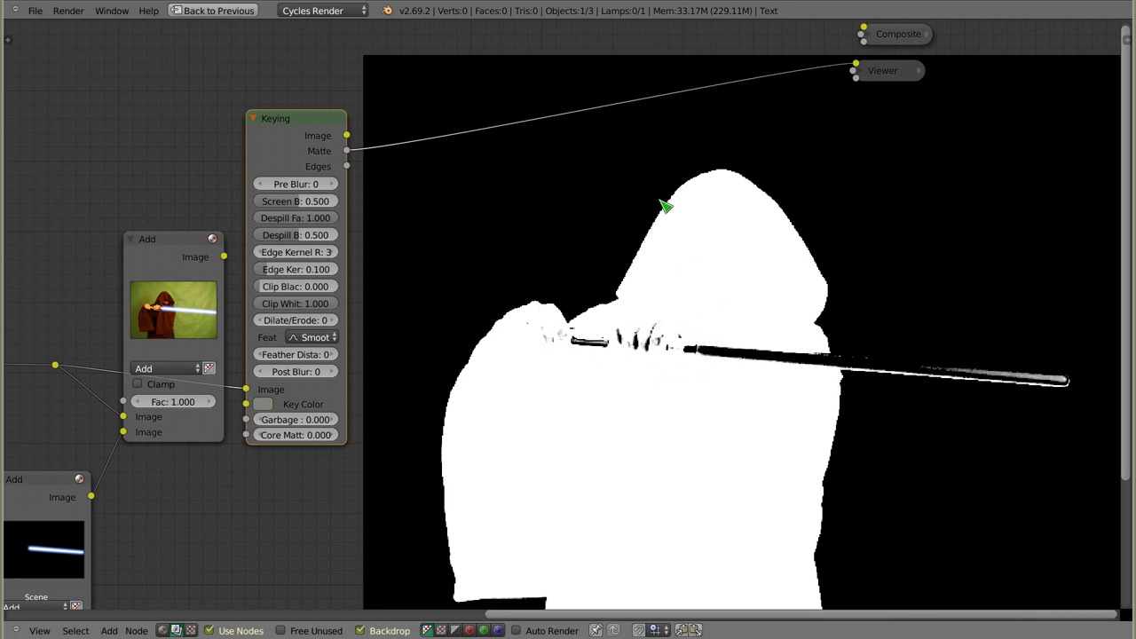
{"action": "key", "text": "shift+a"}
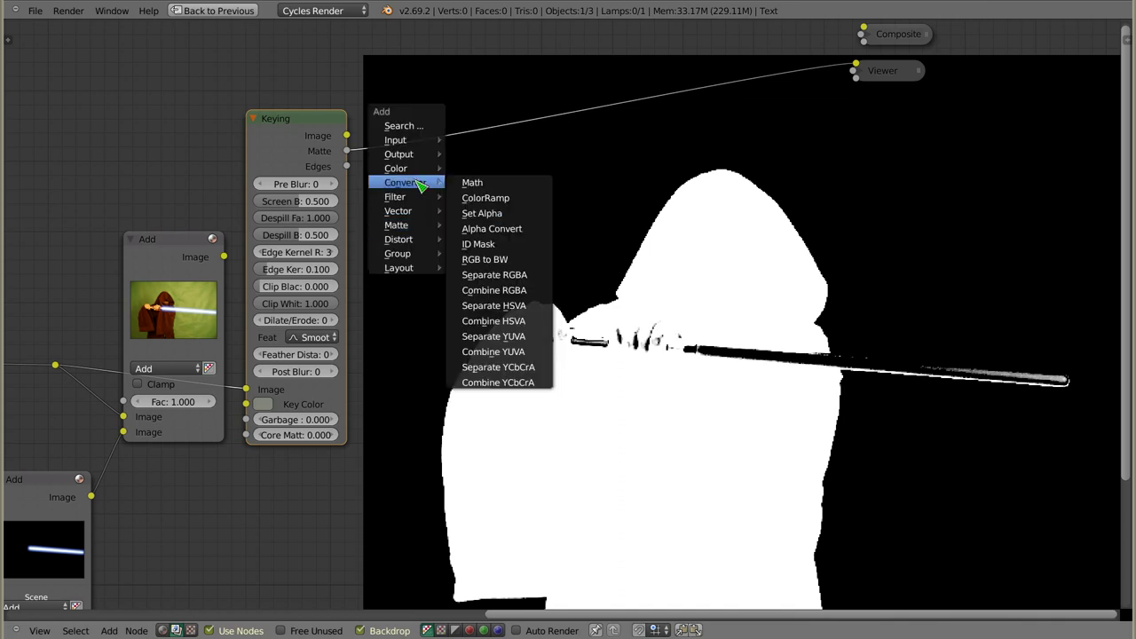
Step: Insert a Dilate/Erode node on the matte-to-Viewer link with Distance 4
{"action": "mouse_move", "coordinate": [396, 197]}
{"action": "left_click", "coordinate": [539, 228]}
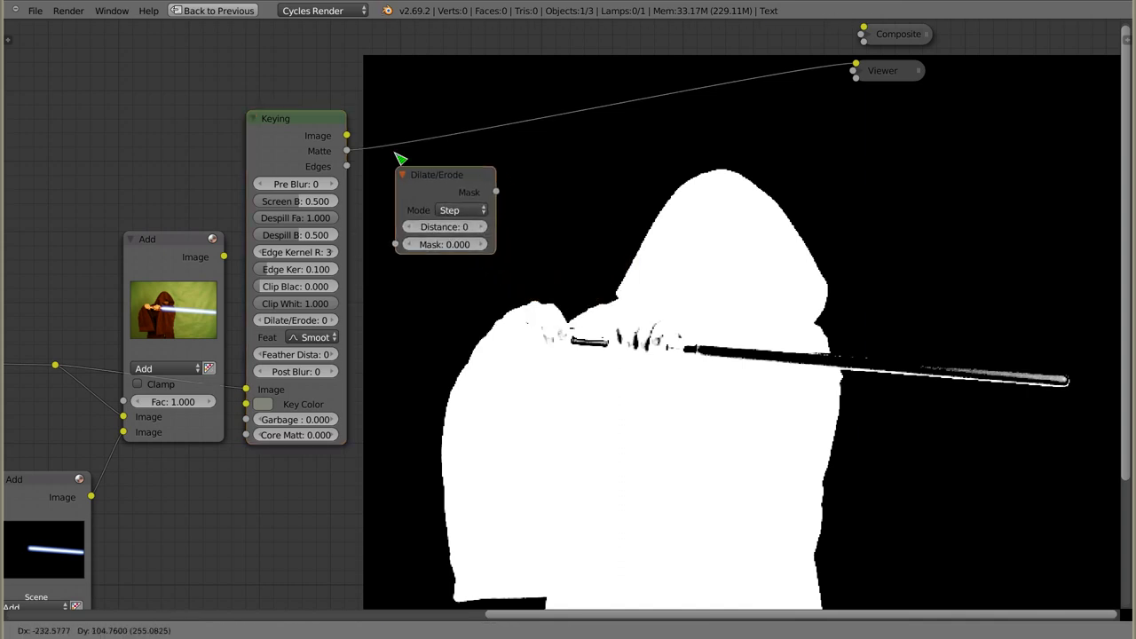
{"action": "left_click", "coordinate": [388, 111]}
{"action": "left_click", "coordinate": [473, 167]}
{"action": "left_click", "coordinate": [473, 167]}
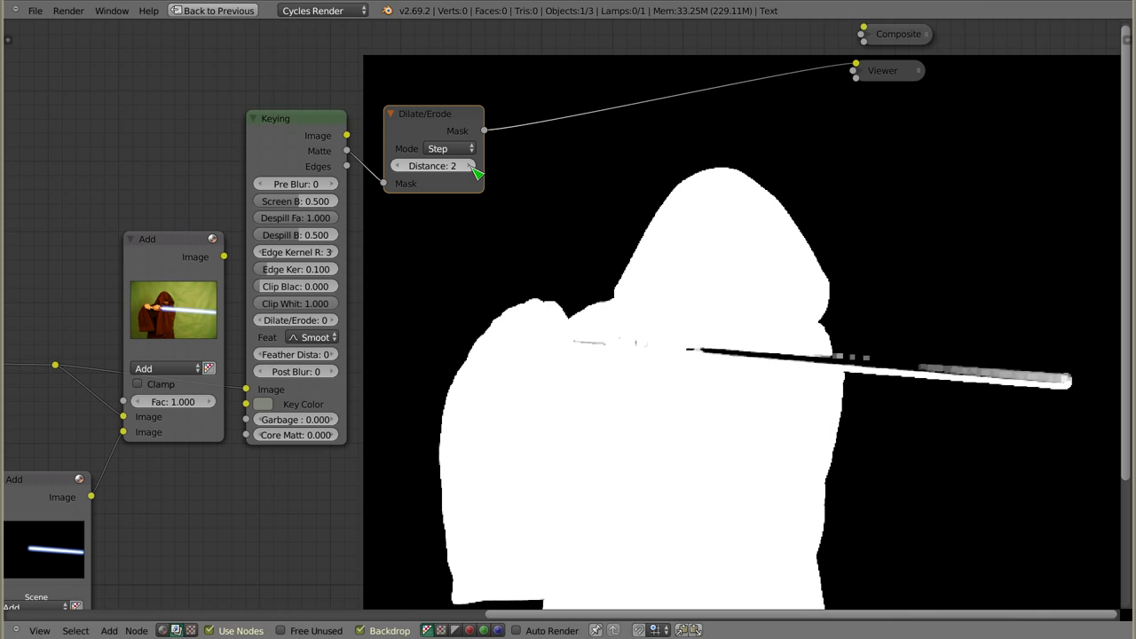
{"action": "left_click", "coordinate": [471, 166]}
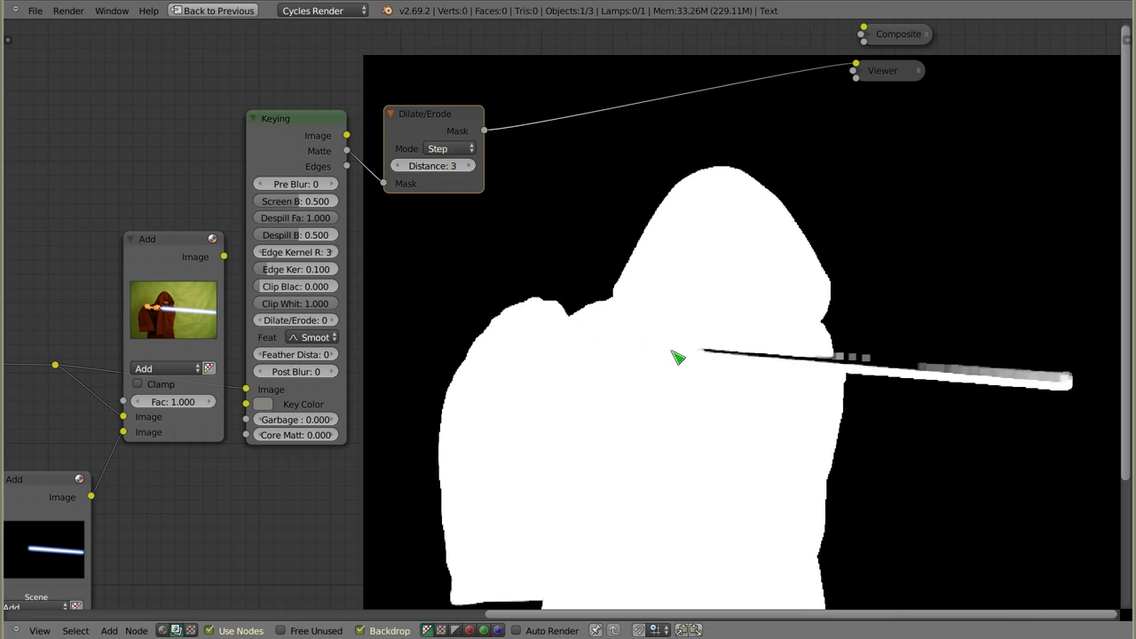
{"action": "left_click", "coordinate": [472, 167]}
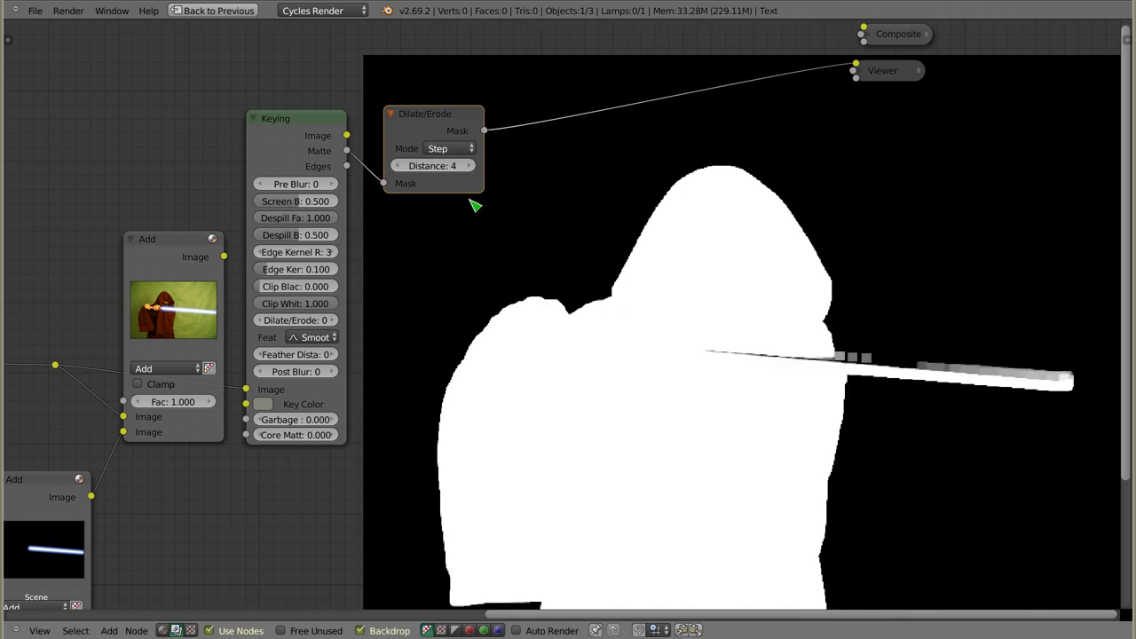
Step: Add a duplicate Dilate/Erode after the first, set to Distance -4, and place it below
{"action": "key", "text": "shift+d"}
{"action": "left_click", "coordinate": [533, 137]}
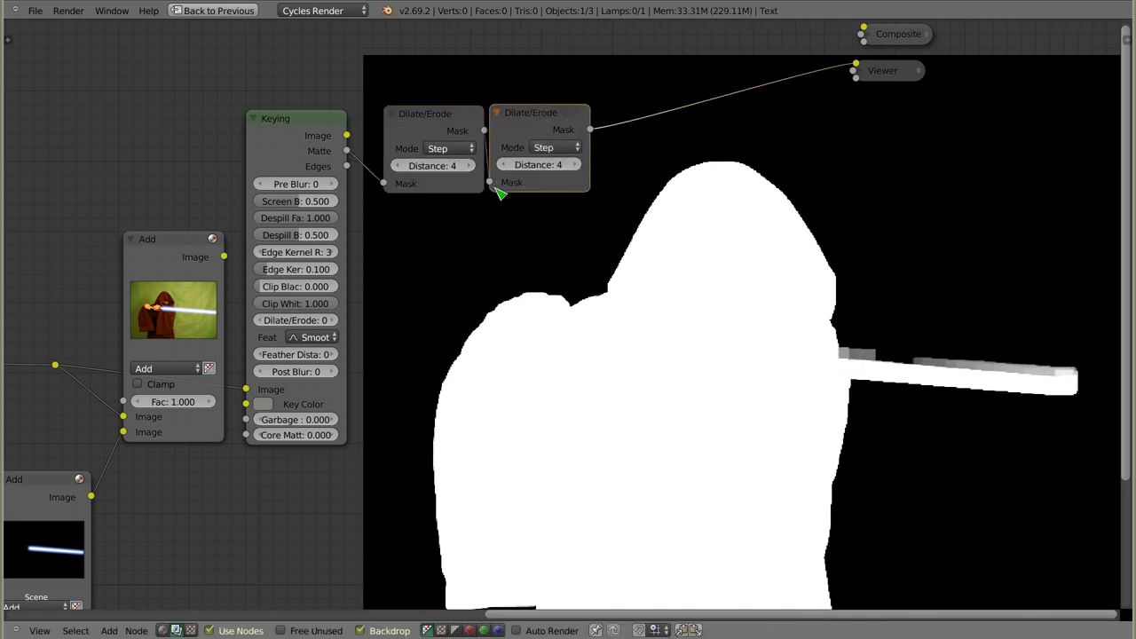
{"action": "left_click", "coordinate": [507, 168]}
{"action": "type", "text": "0"}
{"action": "key", "text": "Return"}
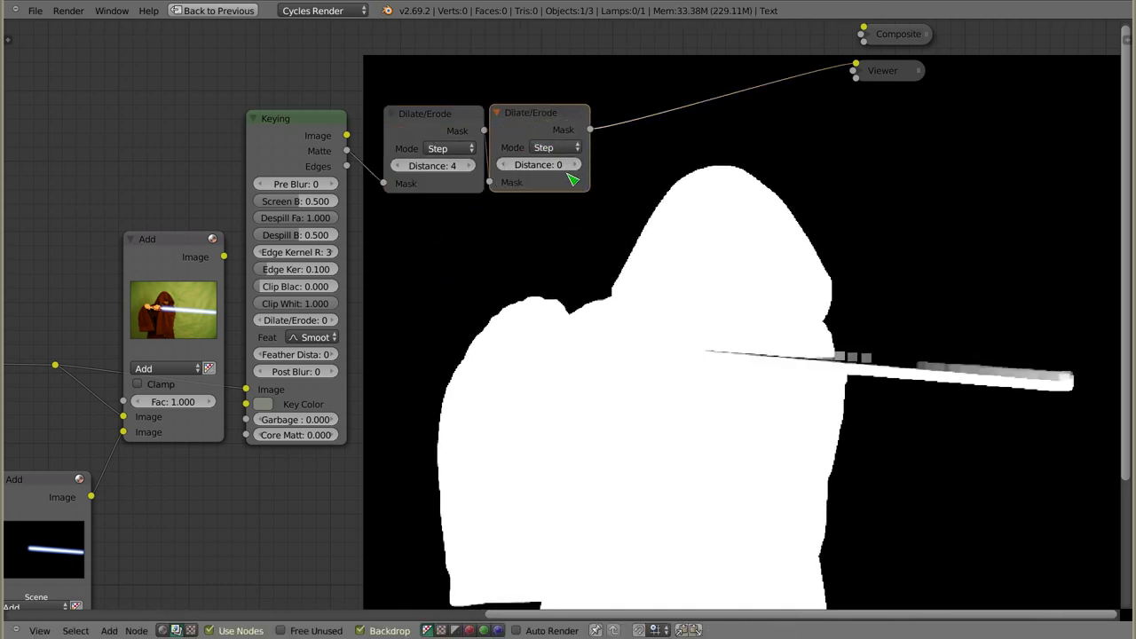
{"action": "left_click", "coordinate": [505, 166]}
{"action": "left_click", "coordinate": [504, 165]}
{"action": "left_click", "coordinate": [504, 165]}
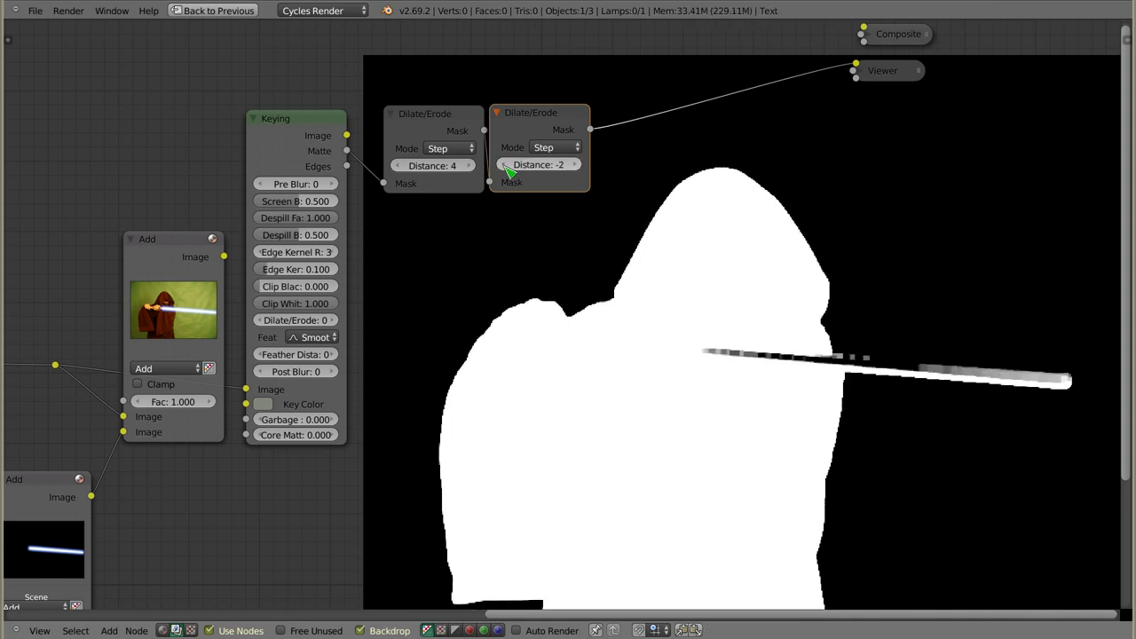
{"action": "left_click", "coordinate": [505, 166]}
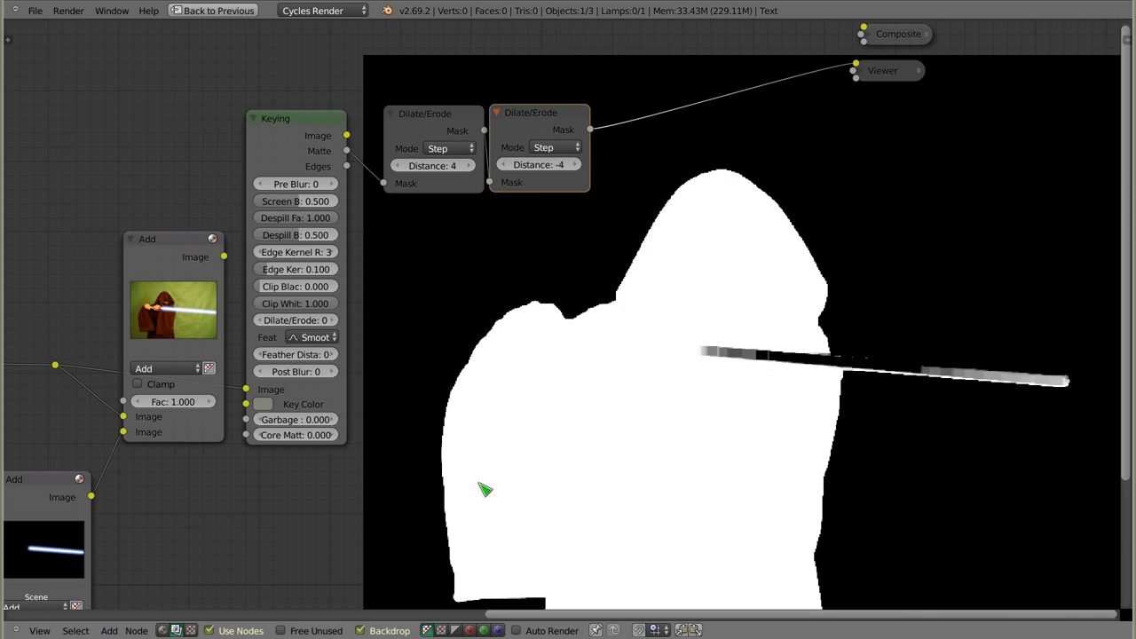
{"action": "left_click_drag", "start_coordinate": [550, 115], "coordinate": [441, 211]}
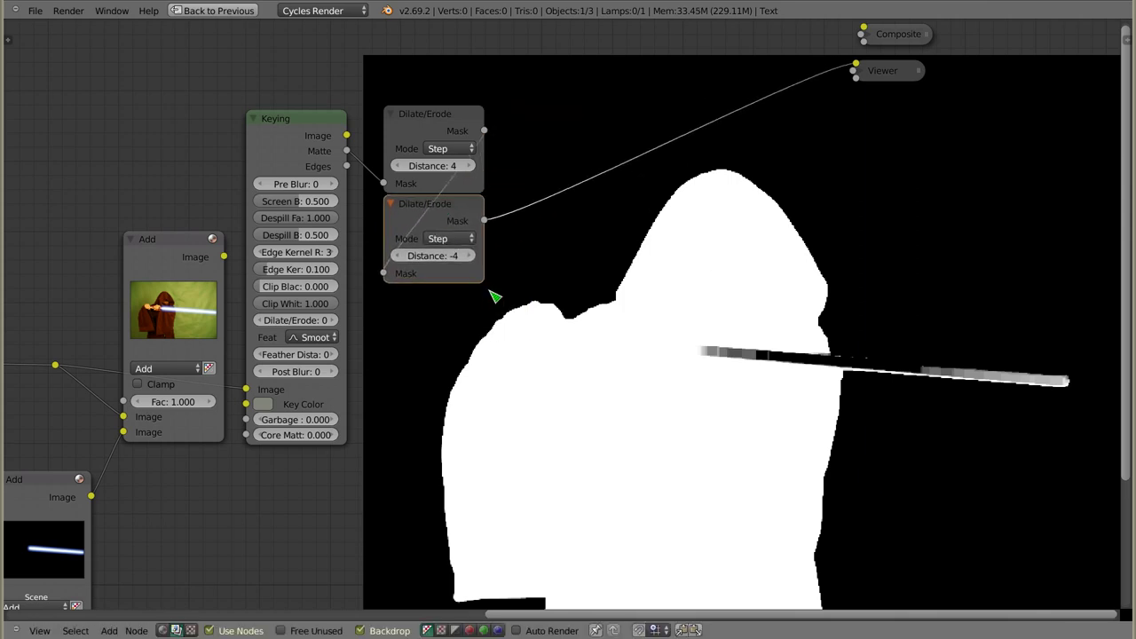
Step: Delete the Add node so the footage feeds the Keying node directly
{"action": "scroll", "coordinate": [495, 299], "scroll_direction": "down", "scroll_amount": 2}
{"action": "scroll", "coordinate": [463, 322], "scroll_direction": "down", "scroll_amount": 1}
{"action": "middle_click_drag", "start_coordinate": [462, 322], "coordinate": [583, 275]}
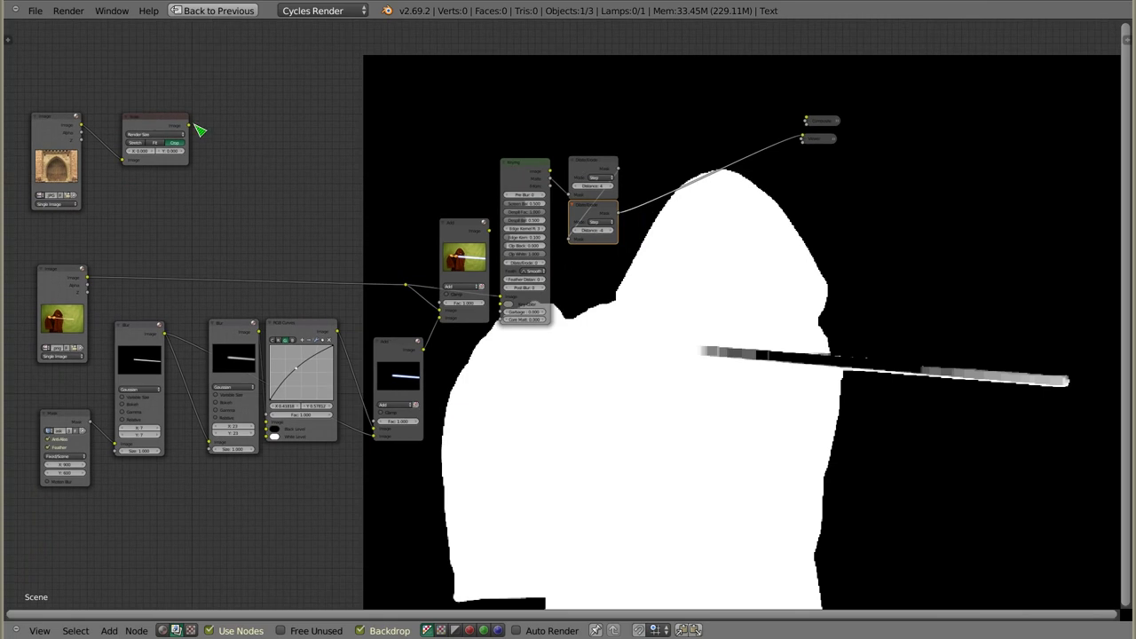
{"action": "left_click_drag", "start_coordinate": [155, 121], "coordinate": [226, 106]}
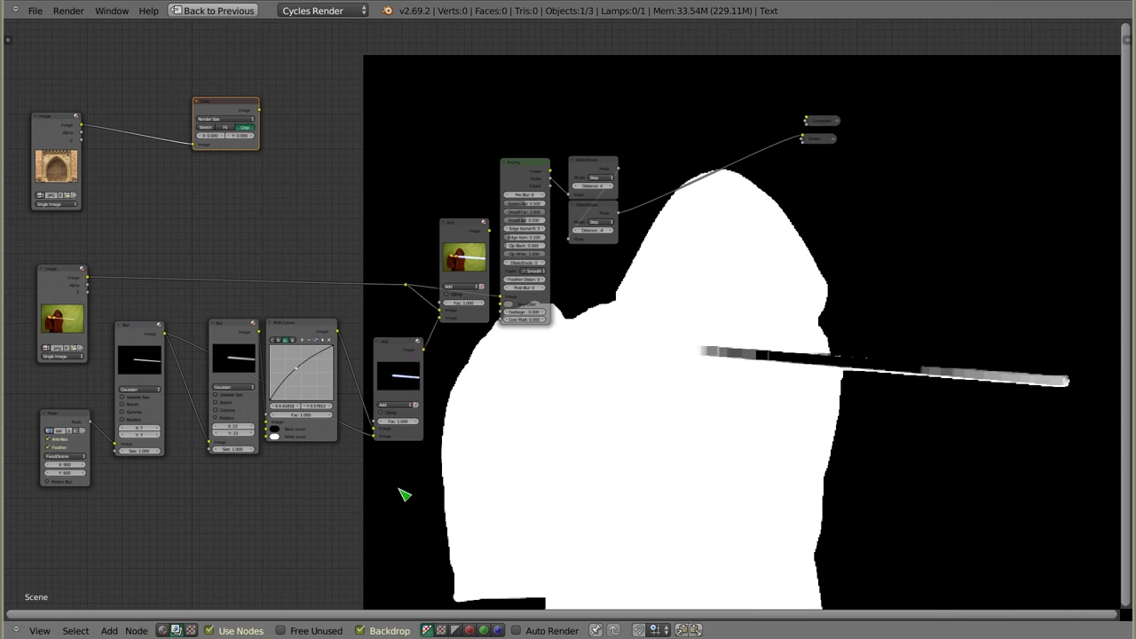
{"action": "left_click_drag", "start_coordinate": [474, 234], "coordinate": [467, 229]}
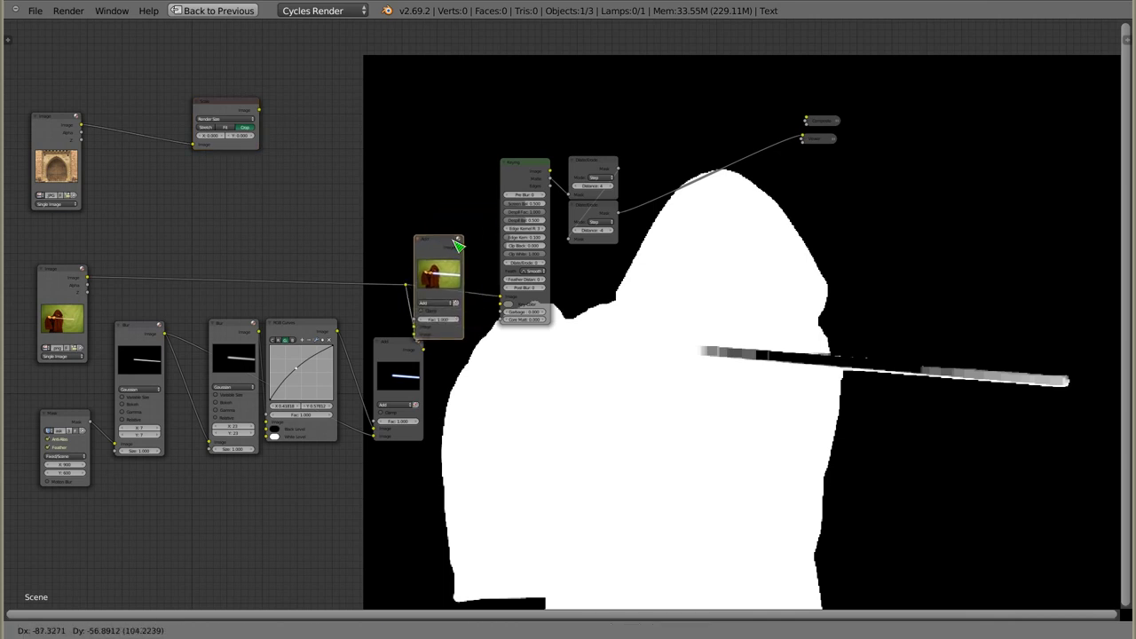
{"action": "key", "text": "ctrl+x"}
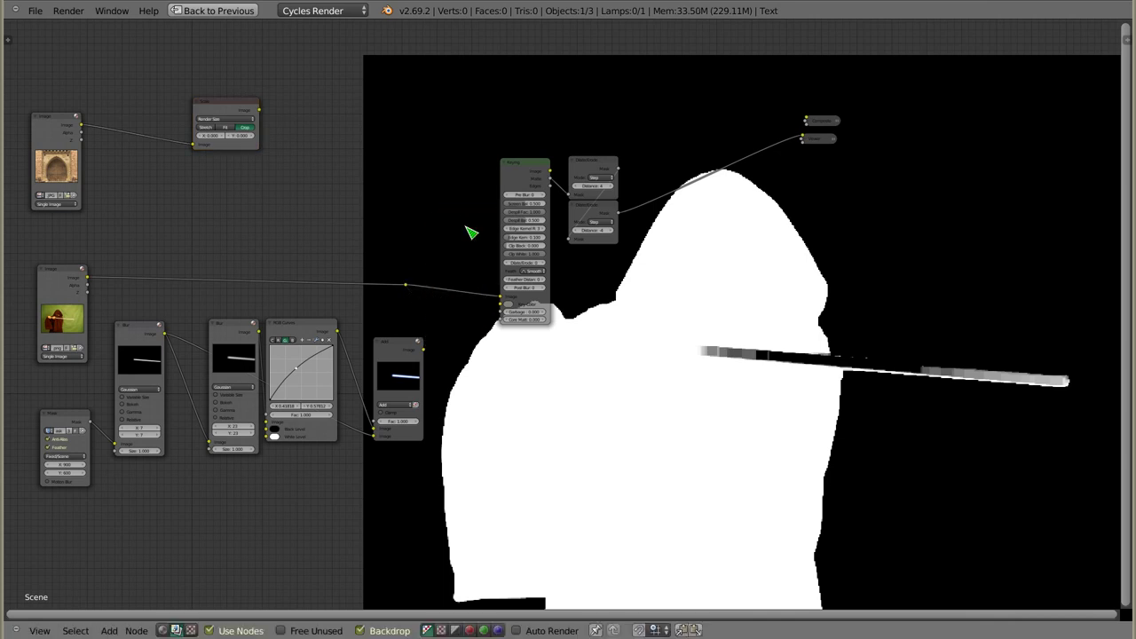
Step: Arrange the Keying, both Dilate/Erode, Scale and lightsaber Add nodes into a tidy layout
{"action": "left_click_drag", "start_coordinate": [533, 165], "coordinate": [460, 136]}
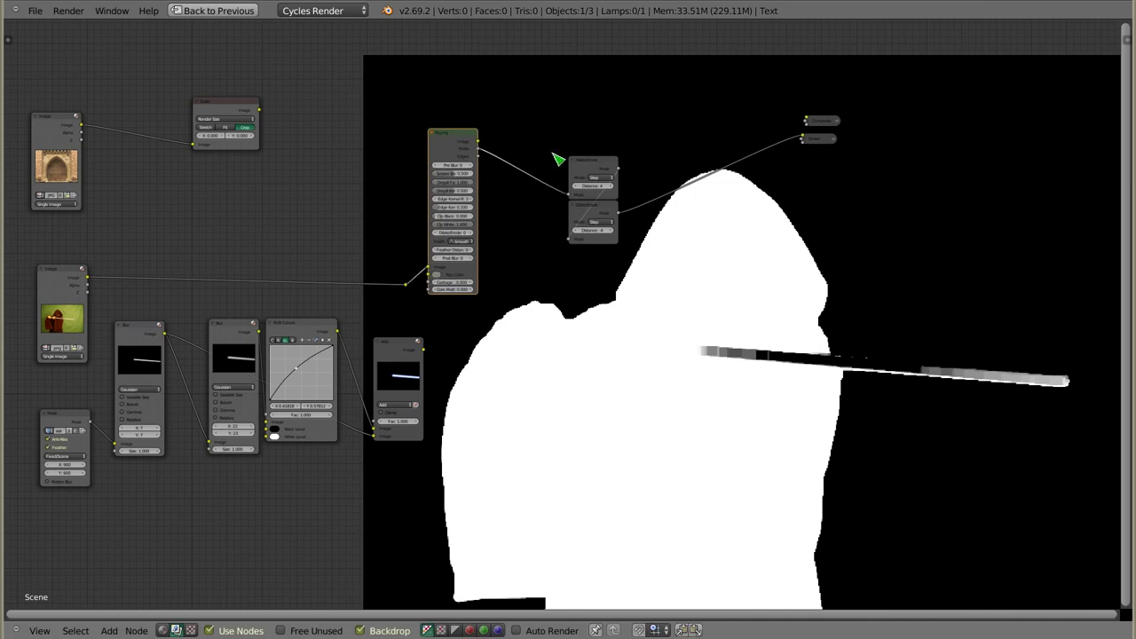
{"action": "left_click_drag", "start_coordinate": [598, 170], "coordinate": [526, 140]}
{"action": "left_click_drag", "start_coordinate": [597, 211], "coordinate": [522, 186]}
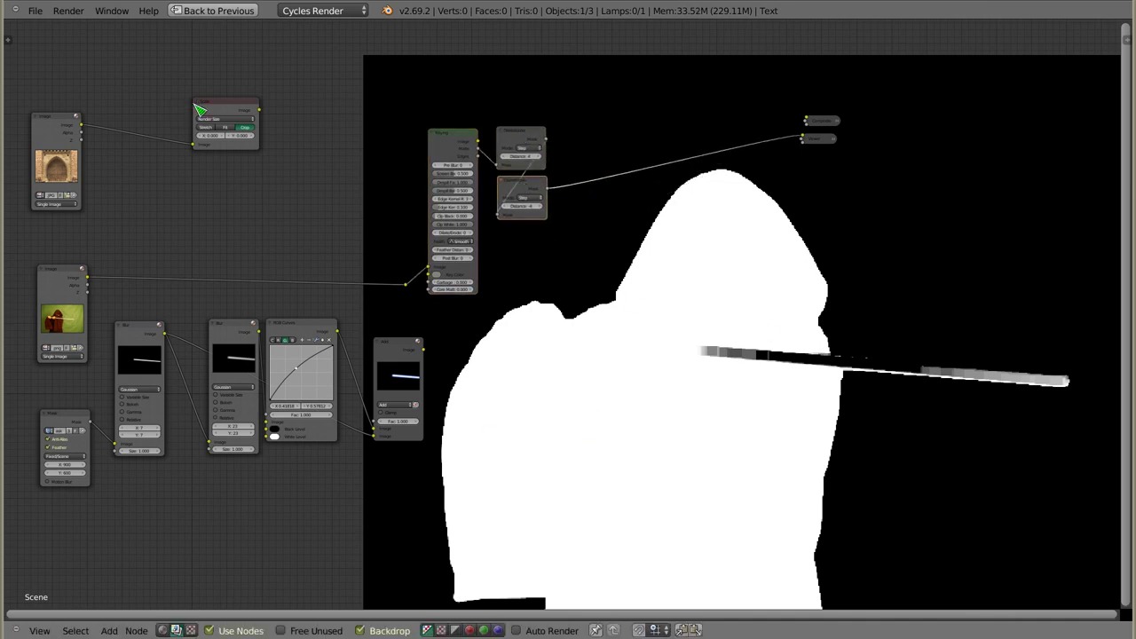
{"action": "left_click_drag", "start_coordinate": [222, 108], "coordinate": [538, 69]}
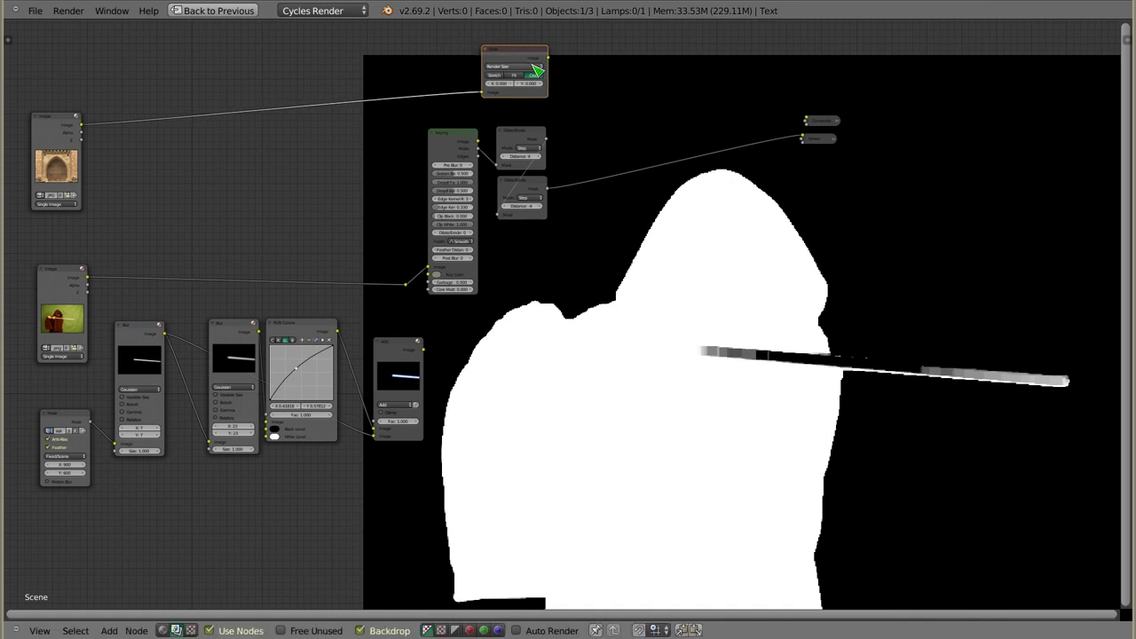
{"action": "left_click_drag", "start_coordinate": [404, 351], "coordinate": [601, 258]}
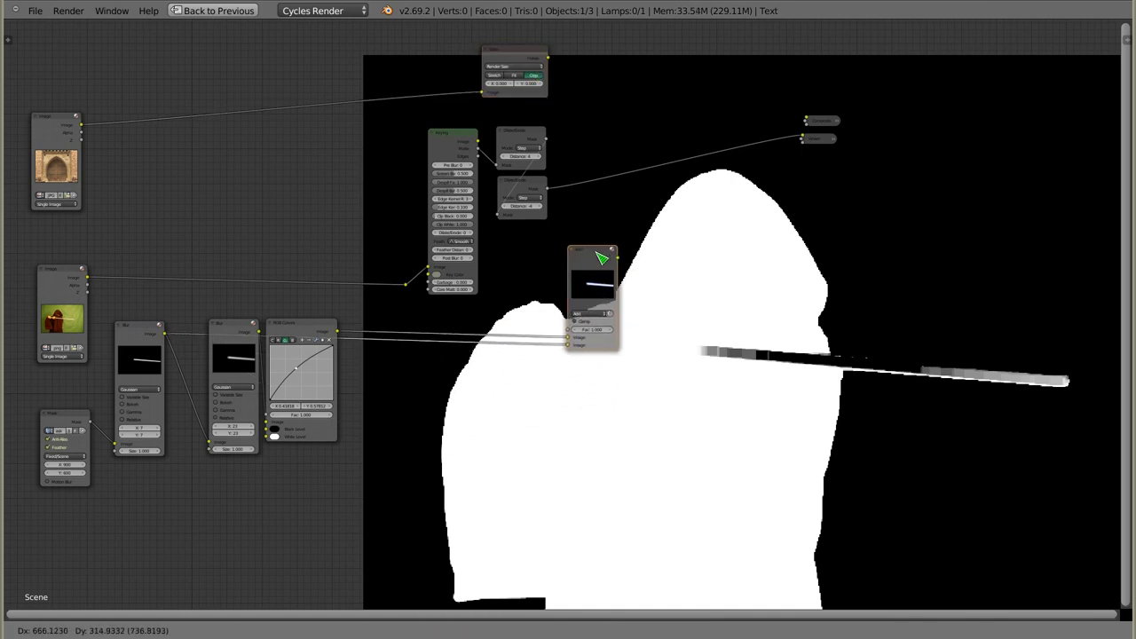
{"action": "mouse_move", "coordinate": [675, 281]}
{"action": "middle_mouse_down"}
{"action": "mouse_move", "coordinate": [604, 294]}
{"action": "mouse_move", "coordinate": [734, 272]}
{"action": "middle_mouse_up"}
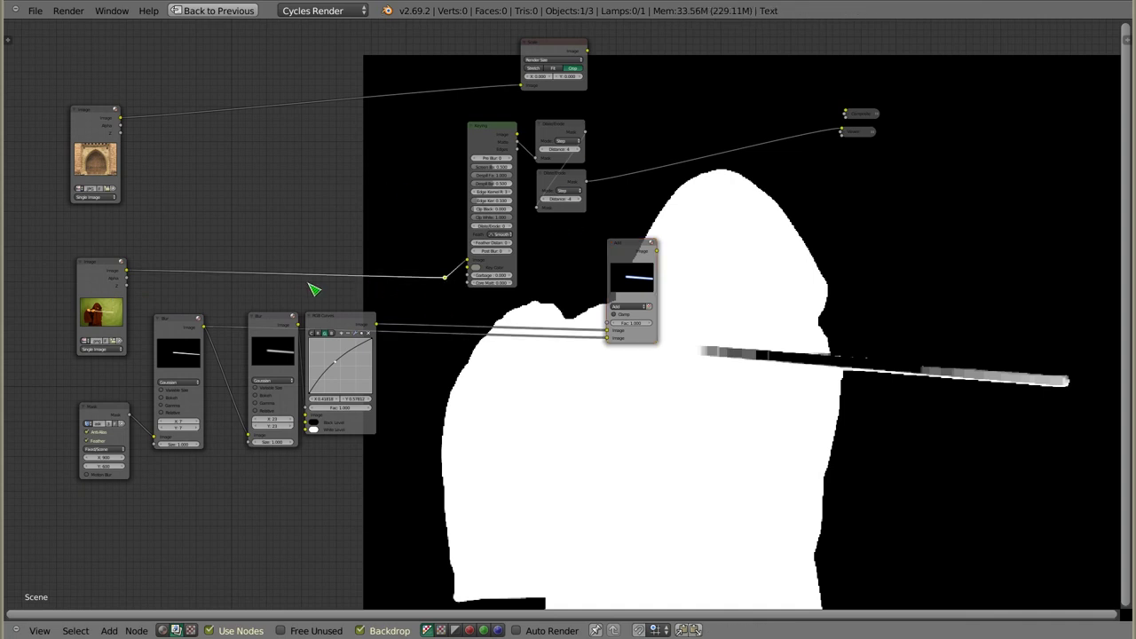
Step: Duplicate the lightsaber Add node and change the copy's blend type to Mix
{"action": "left_click", "coordinate": [630, 302]}
{"action": "key", "text": "shift+d"}
{"action": "left_click", "coordinate": [731, 207]}
{"action": "scroll", "coordinate": [806, 219], "scroll_direction": "up", "scroll_amount": 2}
{"action": "scroll", "coordinate": [796, 226], "scroll_direction": "up", "scroll_amount": 3}
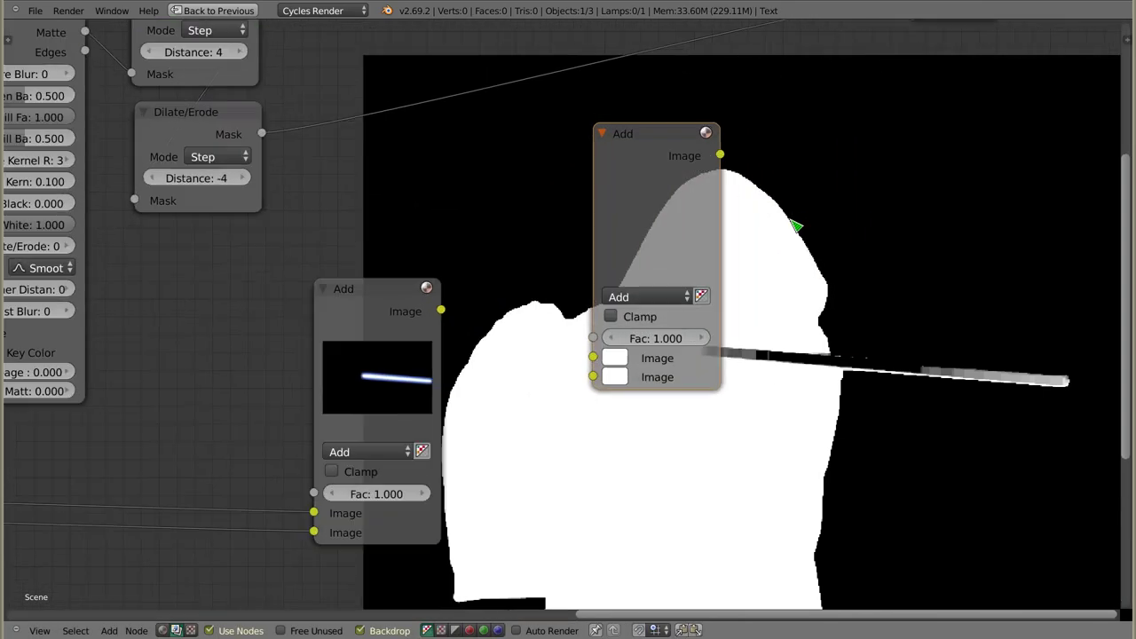
{"action": "middle_click_drag", "start_coordinate": [796, 226], "coordinate": [596, 226]}
{"action": "left_click", "coordinate": [447, 297]}
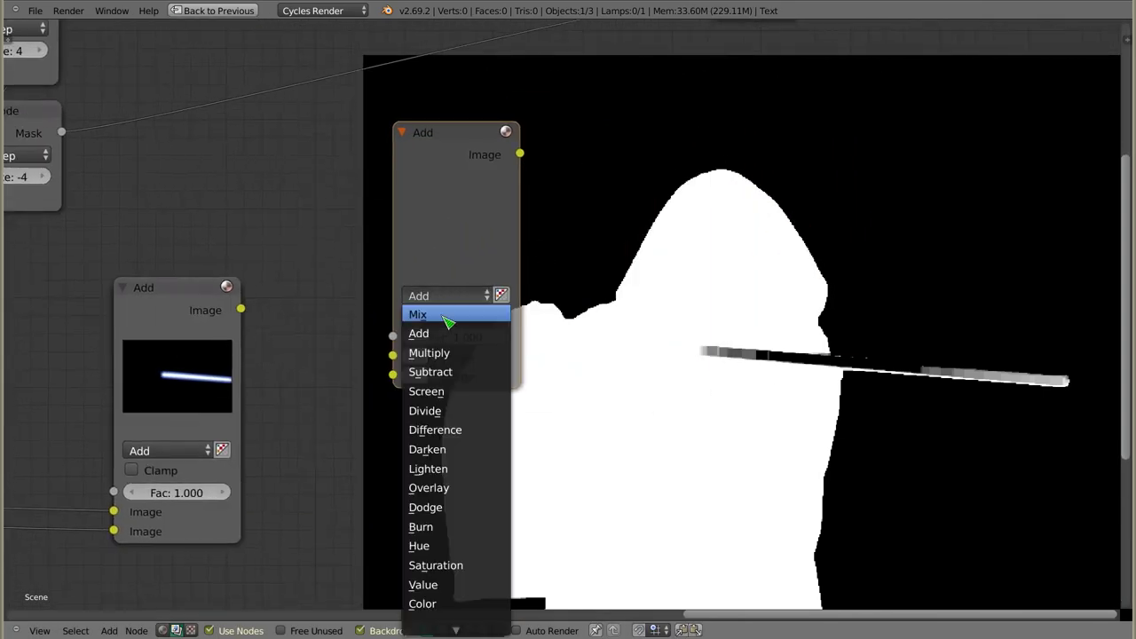
{"action": "left_click", "coordinate": [447, 315]}
{"action": "scroll", "coordinate": [446, 315], "scroll_direction": "down", "scroll_amount": 4}
{"action": "middle_click_drag", "start_coordinate": [453, 293], "coordinate": [515, 293]}
Step: Connect the scaled castle image and the original footage to the Mix node's two Image inputs
{"action": "left_click_drag", "start_coordinate": [517, 249], "coordinate": [518, 220]}
{"action": "left_click_drag", "start_coordinate": [285, 54], "coordinate": [487, 337]}
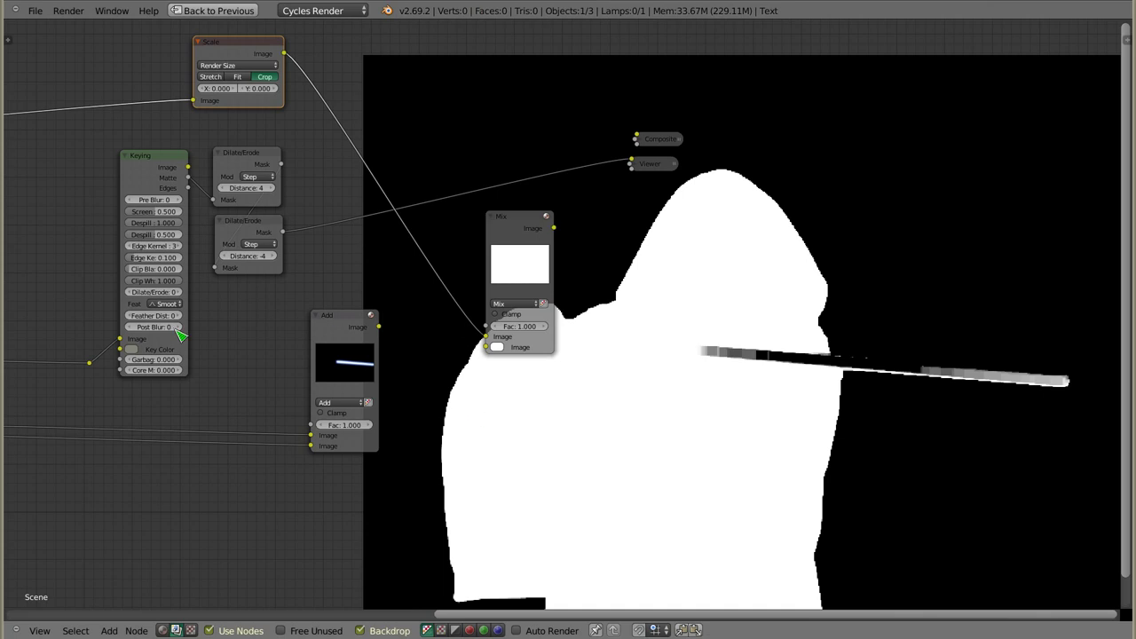
{"action": "left_click_drag", "start_coordinate": [90, 362], "coordinate": [488, 347]}
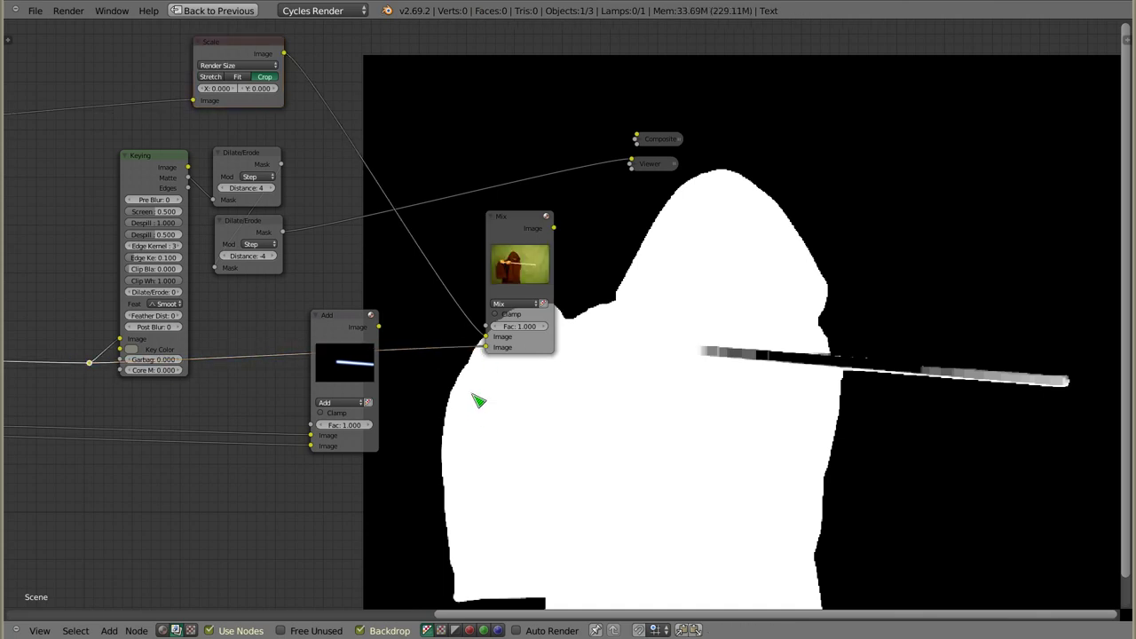
{"action": "scroll", "coordinate": [515, 362], "scroll_direction": "up", "scroll_amount": 4}
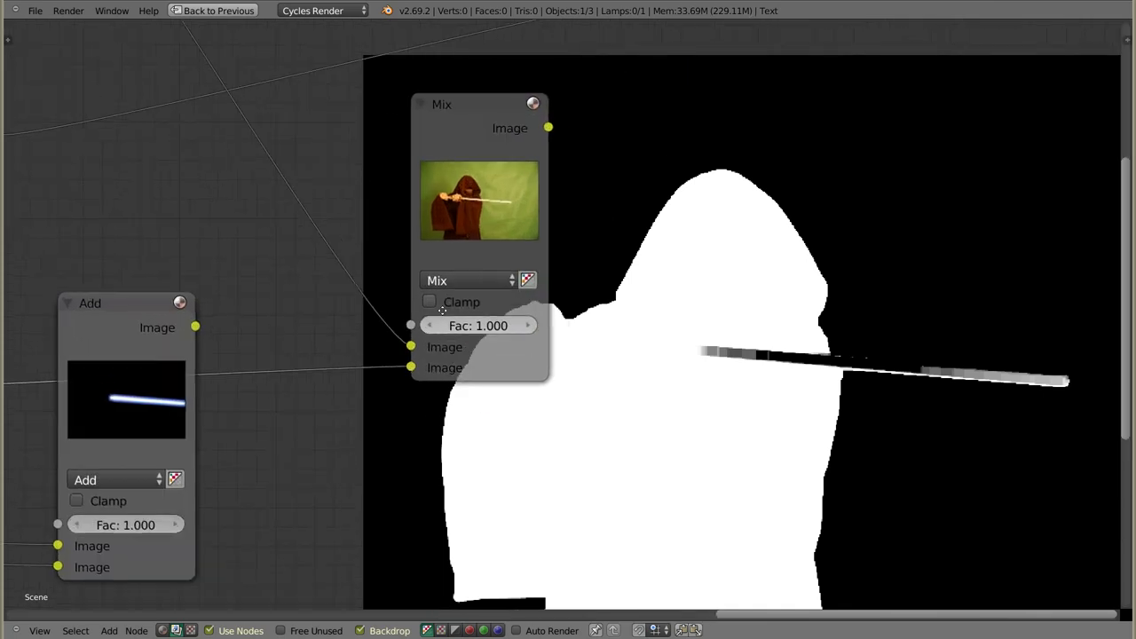
Step: Set the Mix node's factor to 0.4
{"action": "middle_click_drag", "start_coordinate": [505, 222], "coordinate": [314, 222]}
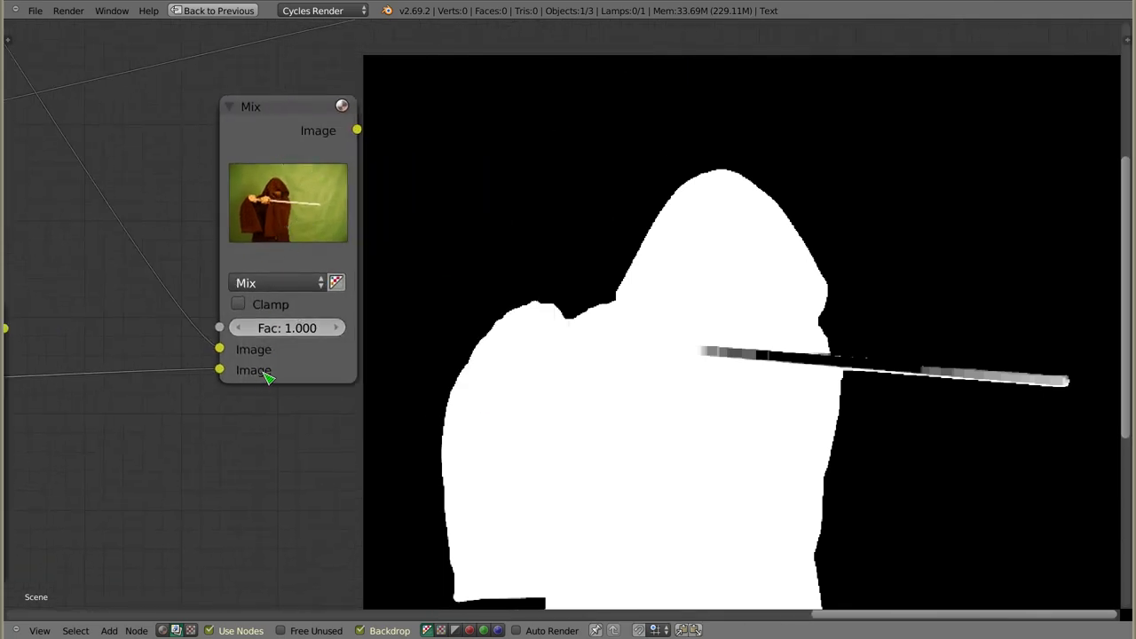
{"action": "left_click_drag", "start_coordinate": [293, 328], "coordinate": [233, 328]}
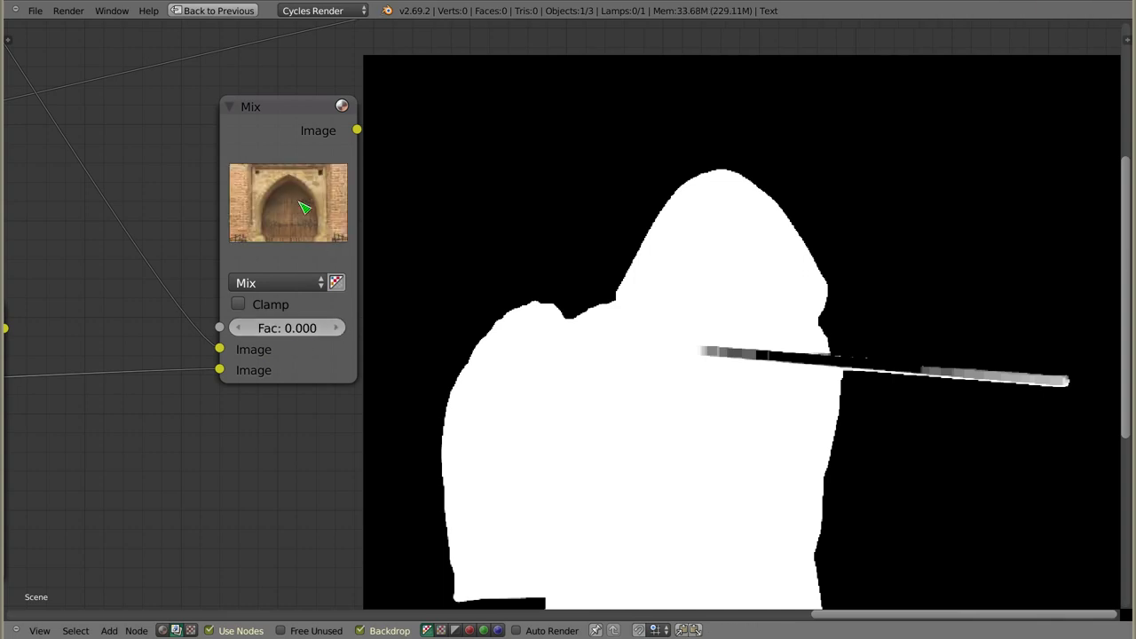
{"action": "left_click", "coordinate": [299, 327]}
{"action": "type", "text": "0.4"}
{"action": "key", "text": "Return"}
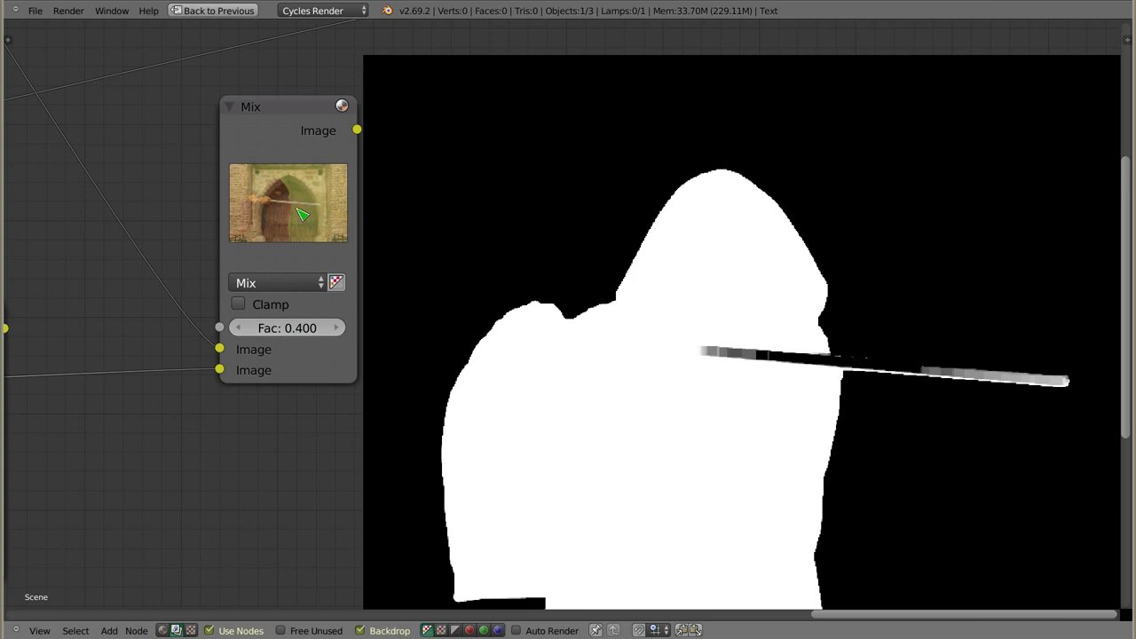
Step: Drive the Mix factor with the eroded Dilate/Erode mask and preview the Mix result in the backdrop
{"action": "mouse_move", "coordinate": [289, 227]}
{"action": "middle_mouse_down"}
{"action": "mouse_move", "coordinate": [496, 233]}
{"action": "mouse_move", "coordinate": [604, 266]}
{"action": "mouse_move", "coordinate": [518, 288]}
{"action": "middle_mouse_up"}
{"action": "scroll", "coordinate": [600, 279], "scroll_direction": "down", "scroll_amount": 2}
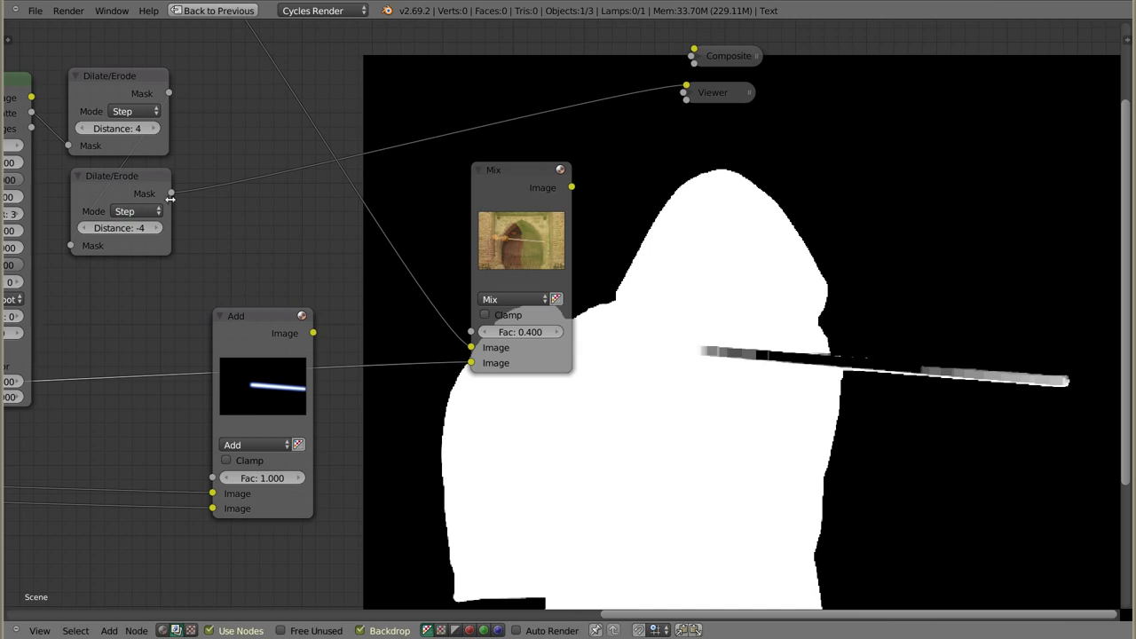
{"action": "left_click_drag", "start_coordinate": [171, 194], "coordinate": [472, 331]}
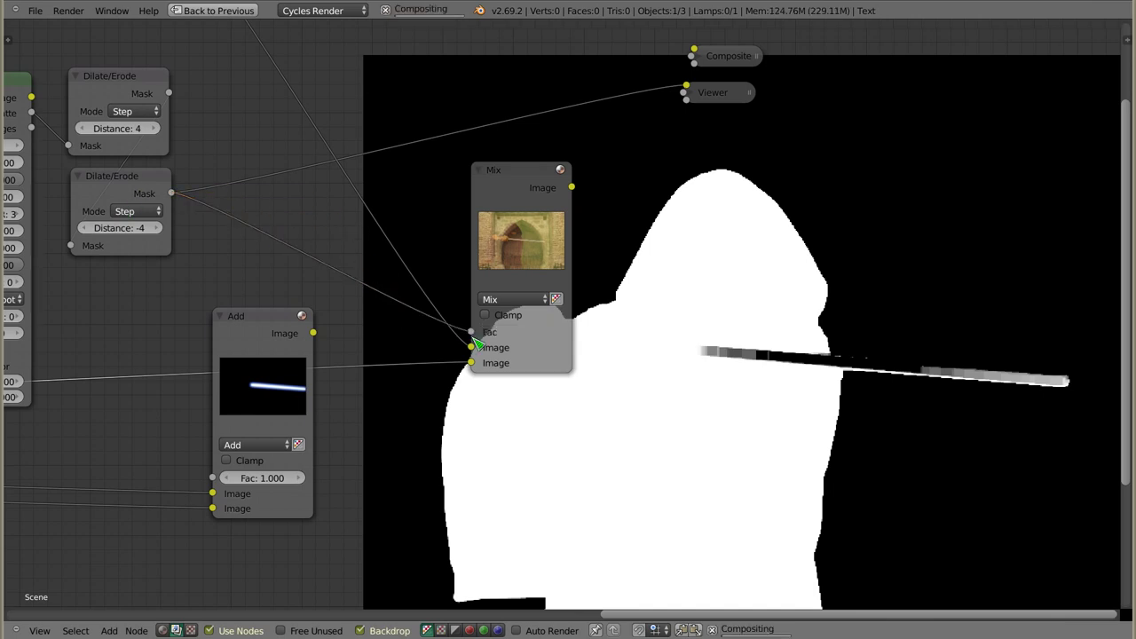
{"action": "left_click", "coordinate": [530, 190], "text": "ctrl+shift"}
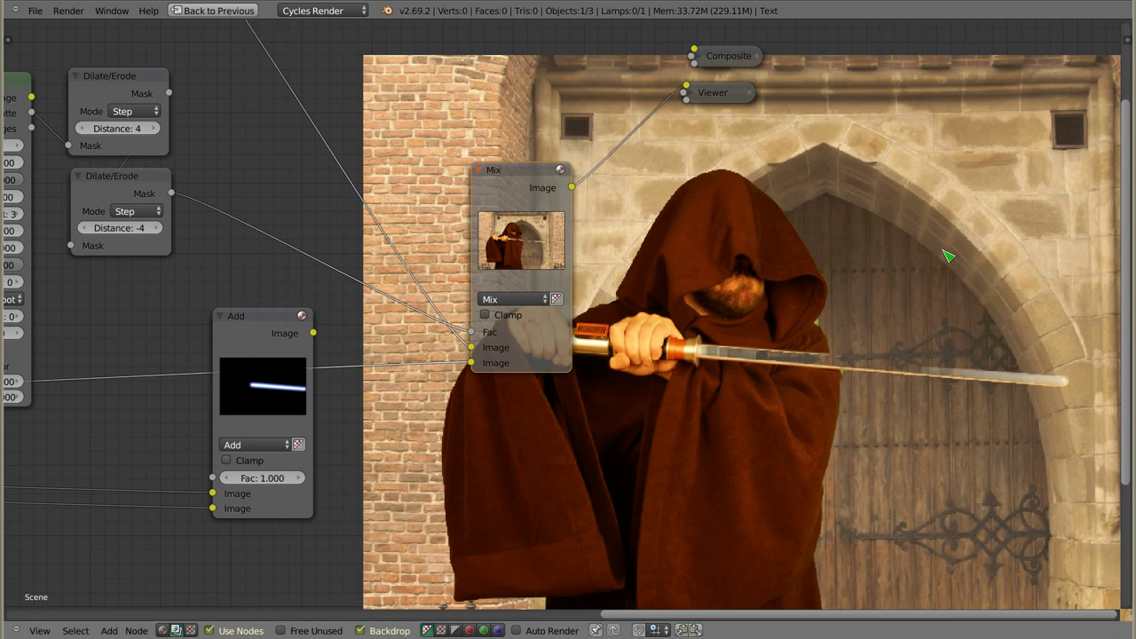
{"action": "middle_click_drag", "start_coordinate": [699, 307], "coordinate": [364, 280]}
Step: Shrink the backdrop image and rearrange the Mix and lightsaber Add nodes
{"action": "scroll", "coordinate": [373, 258], "scroll_direction": "down", "scroll_amount": 1}
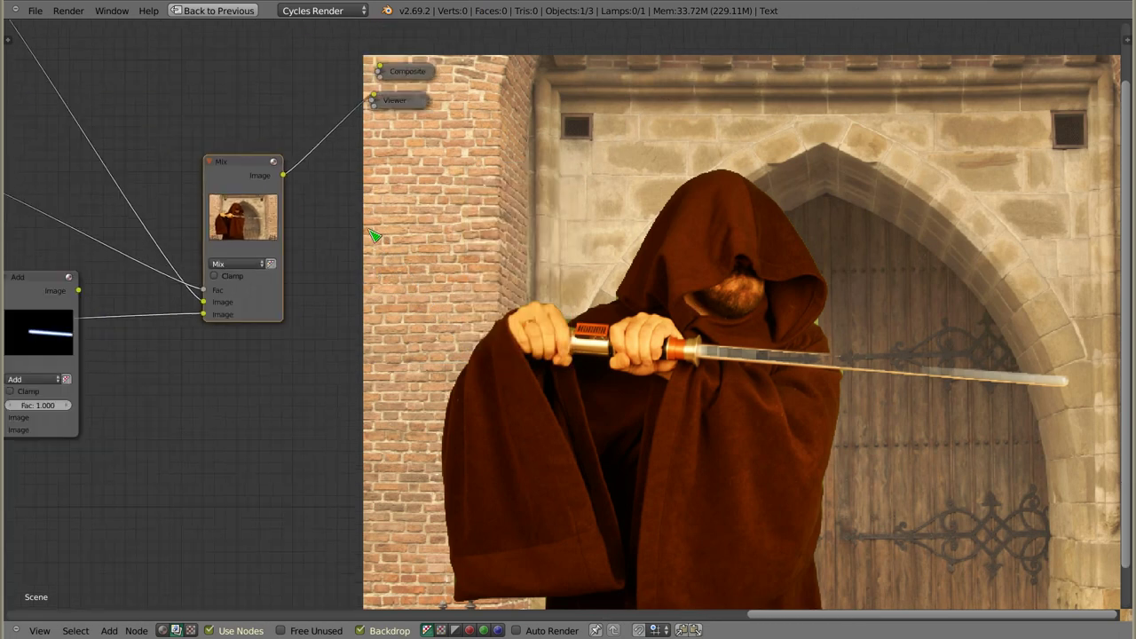
{"action": "scroll", "coordinate": [369, 275], "scroll_direction": "down", "scroll_amount": 1}
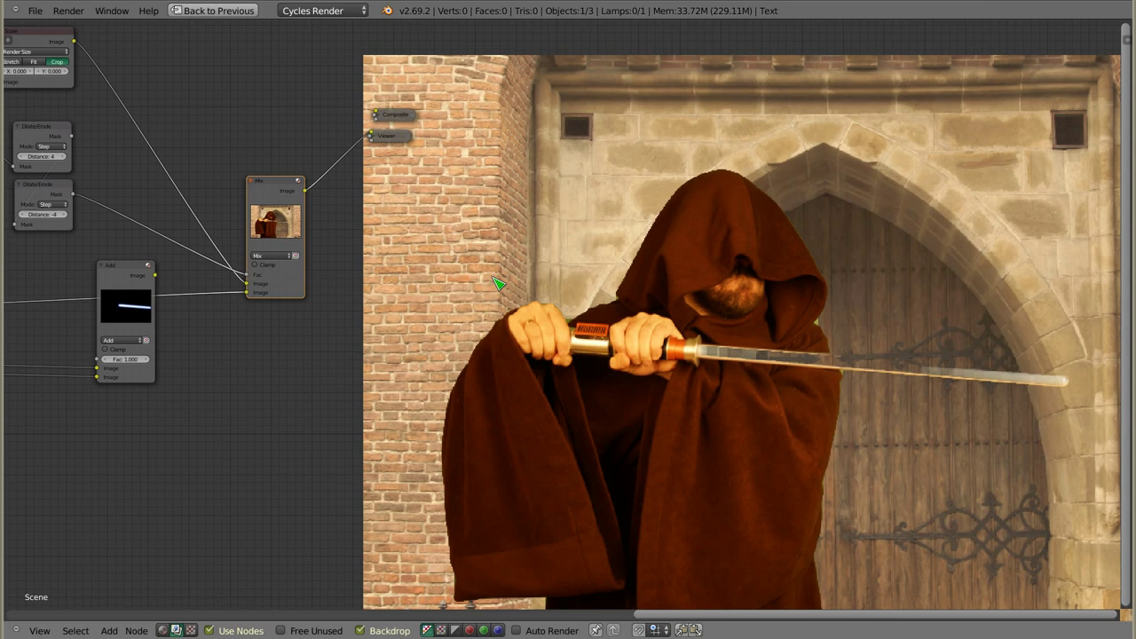
{"action": "key", "text": "v"}
{"action": "key", "text": "v"}
{"action": "key", "text": "v"}
{"action": "middle_click_drag", "start_coordinate": [744, 373], "coordinate": [704, 387], "text": "alt"}
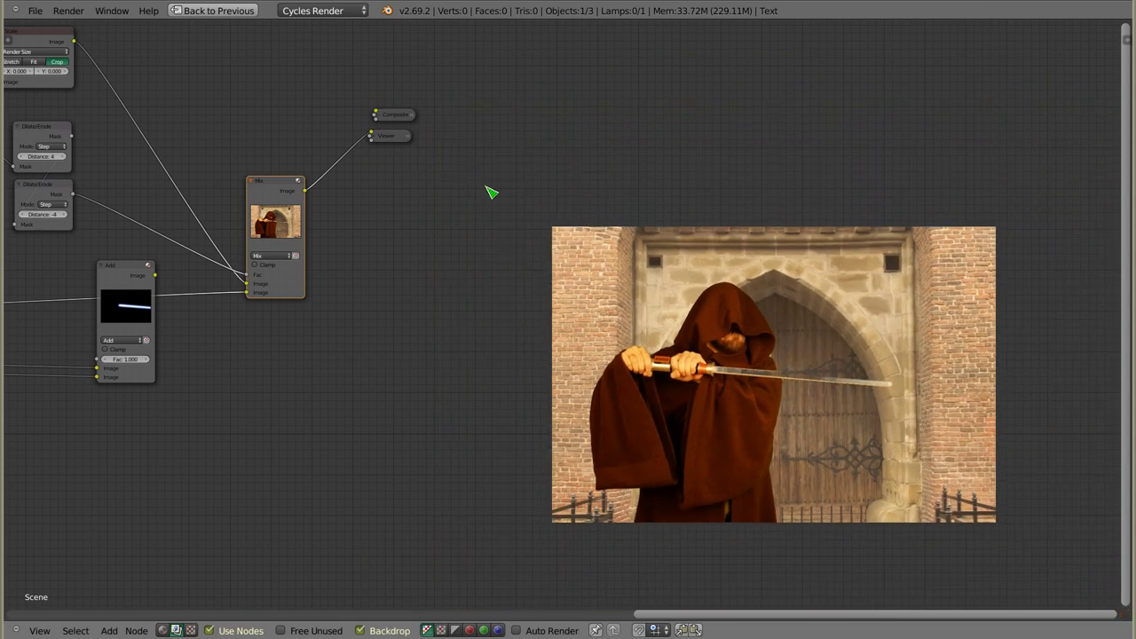
{"action": "middle_click_drag", "start_coordinate": [258, 216], "coordinate": [417, 253]}
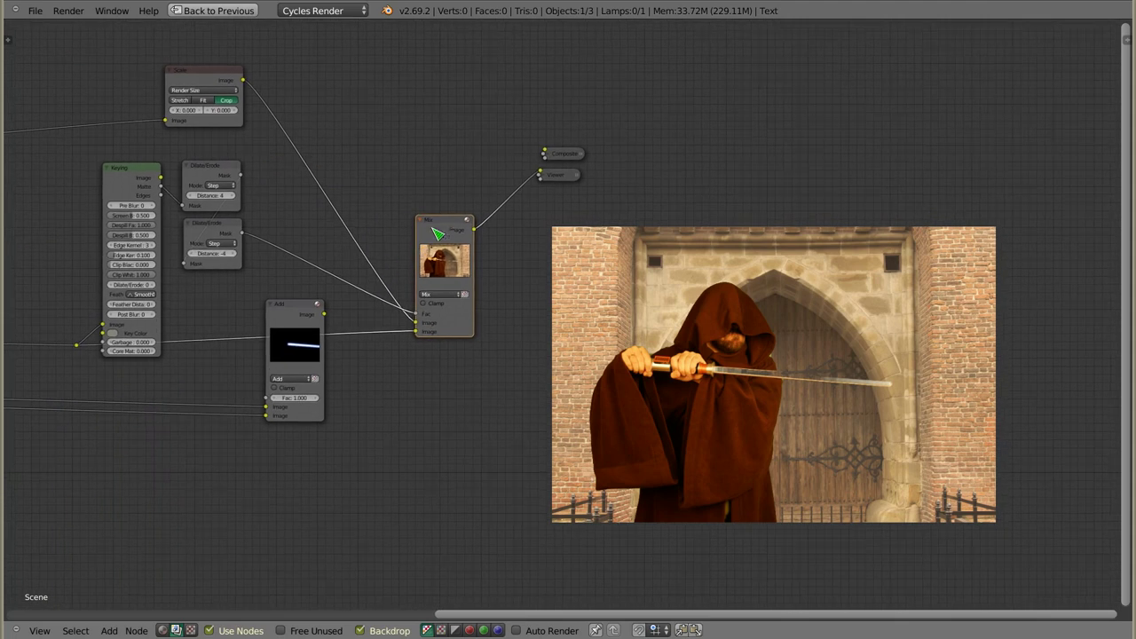
{"action": "left_click_drag", "start_coordinate": [436, 232], "coordinate": [398, 152]}
{"action": "mouse_move", "coordinate": [307, 304]}
{"action": "left_mouse_down"}
{"action": "mouse_move", "coordinate": [345, 316]}
{"action": "mouse_move", "coordinate": [321, 318]}
{"action": "left_mouse_up"}
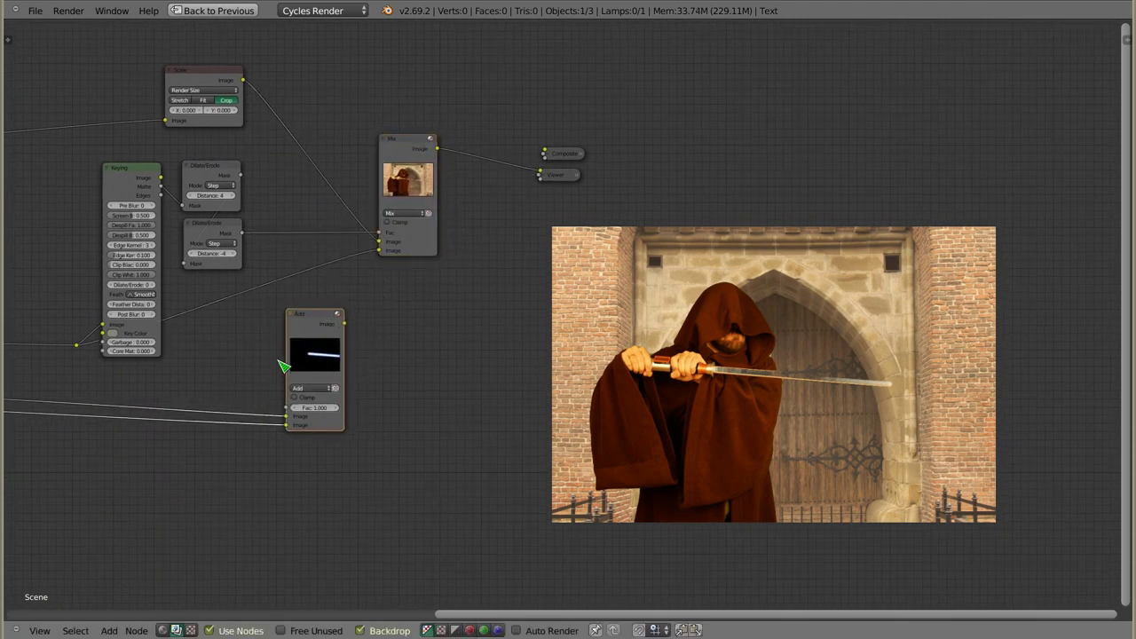
Step: Add a duplicate Add node combining the figure-over-gate Mix with the lightsaber glow
{"action": "key", "text": "shift+d"}
{"action": "left_click", "coordinate": [477, 265]}
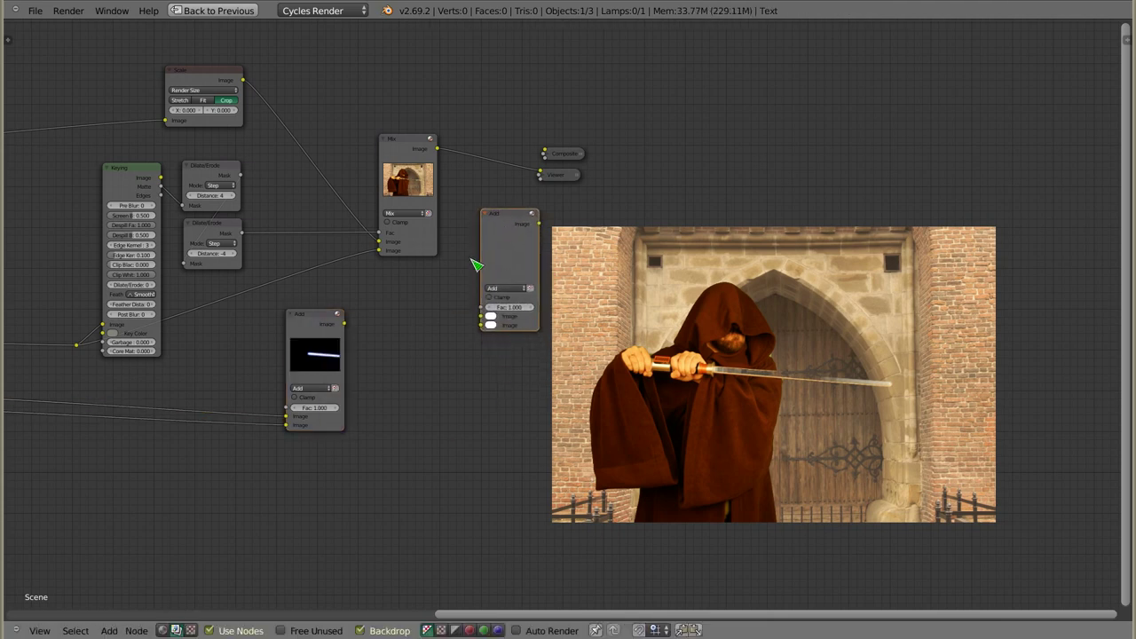
{"action": "mouse_move", "coordinate": [437, 149]}
{"action": "left_mouse_down"}
{"action": "mouse_move", "coordinate": [436, 309]}
{"action": "mouse_move", "coordinate": [491, 326]}
{"action": "left_mouse_up"}
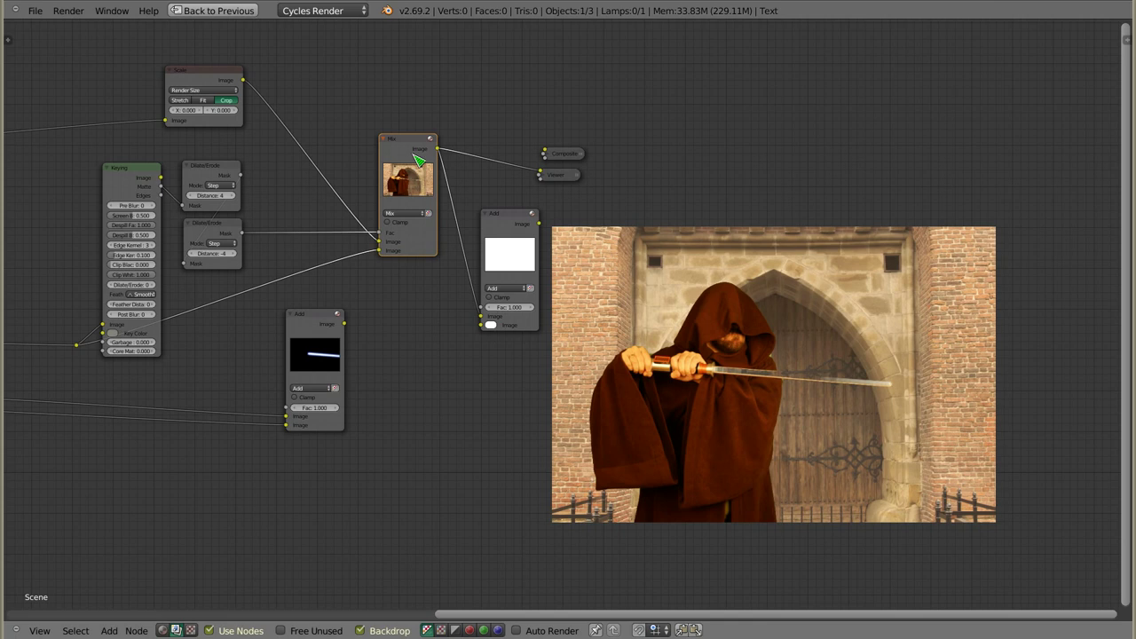
{"action": "mouse_move", "coordinate": [344, 329]}
{"action": "left_mouse_down"}
{"action": "mouse_move", "coordinate": [449, 337]}
{"action": "mouse_move", "coordinate": [484, 325]}
{"action": "left_mouse_up"}
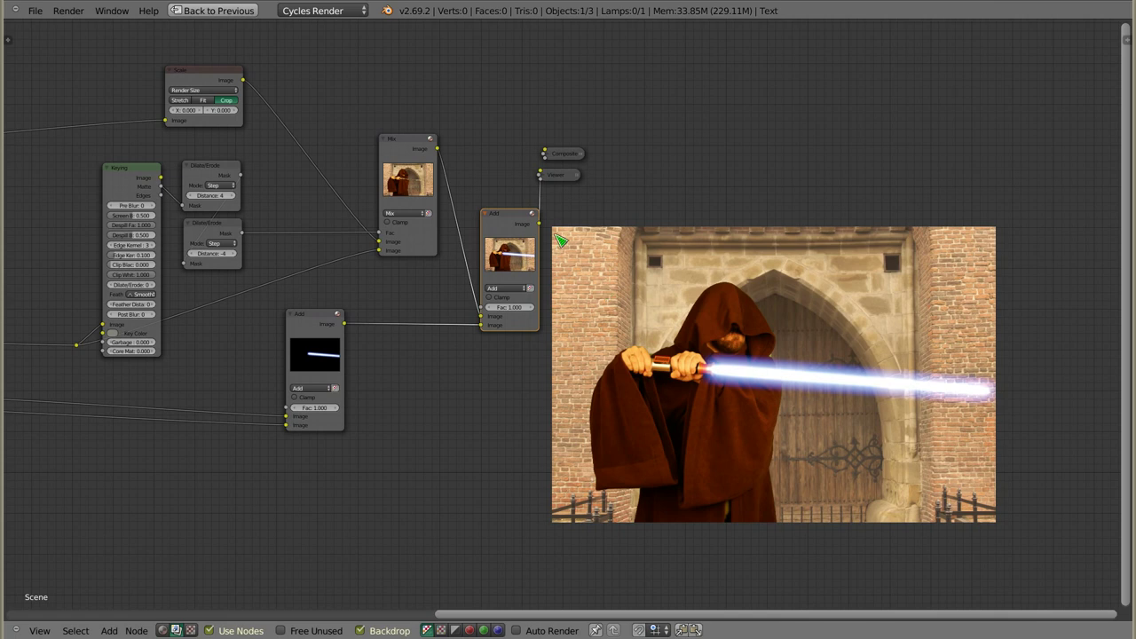
Step: Move the Composite, Viewer and final Add nodes to the top right
{"action": "mouse_move", "coordinate": [629, 245]}
{"action": "middle_mouse_down"}
{"action": "mouse_move", "coordinate": [499, 248]}
{"action": "mouse_move", "coordinate": [600, 220]}
{"action": "middle_mouse_up"}
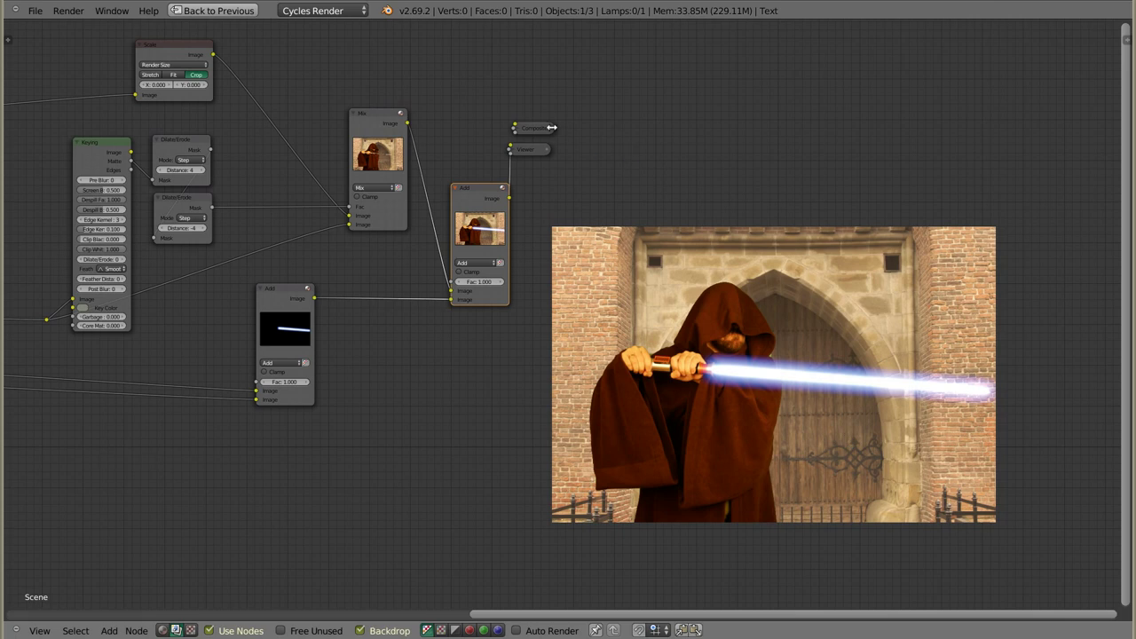
{"action": "left_click_drag", "start_coordinate": [551, 128], "coordinate": [746, 36]}
{"action": "left_click_drag", "start_coordinate": [532, 151], "coordinate": [742, 69]}
{"action": "mouse_move", "coordinate": [491, 194]}
{"action": "left_mouse_down"}
{"action": "mouse_move", "coordinate": [553, 157]}
{"action": "mouse_move", "coordinate": [522, 149]}
{"action": "left_mouse_up"}
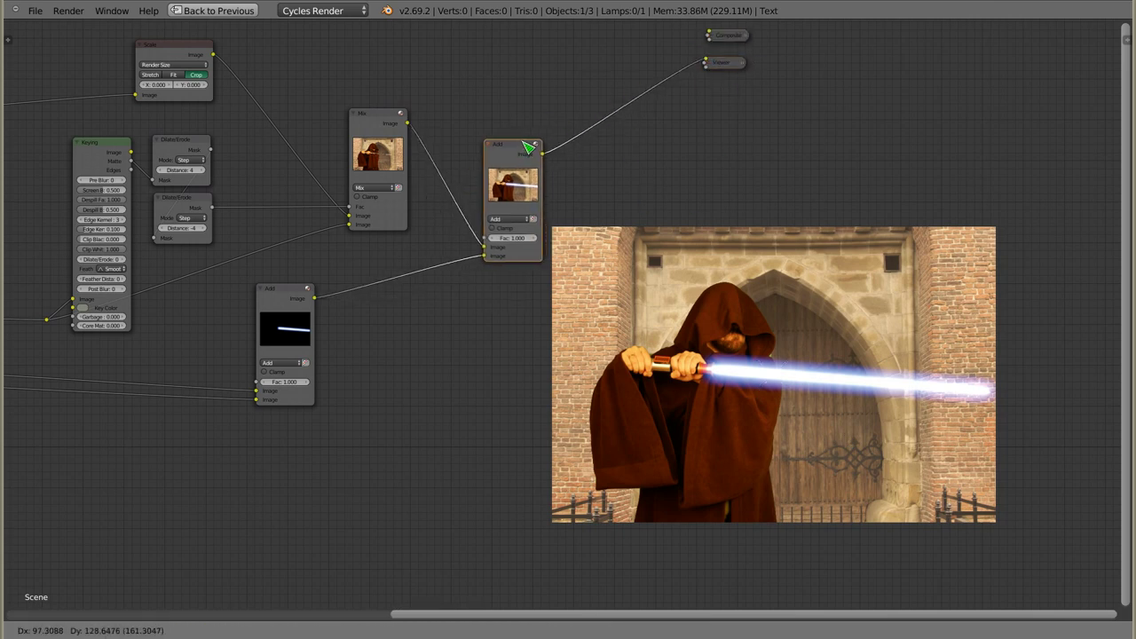
Step: Insert a Hue Saturation Value node into the figure's Keying image link before the Mix
{"action": "key", "text": "shift+a"}
{"action": "mouse_move", "coordinate": [632, 119]}
{"action": "left_click", "coordinate": [778, 182]}
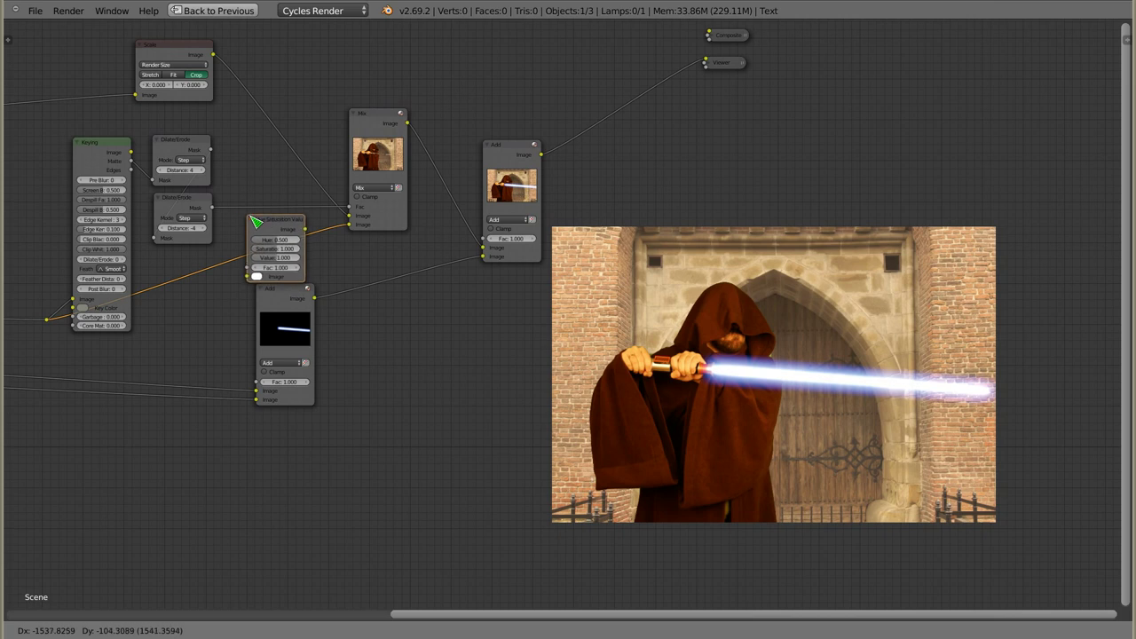
{"action": "left_click", "coordinate": [265, 219]}
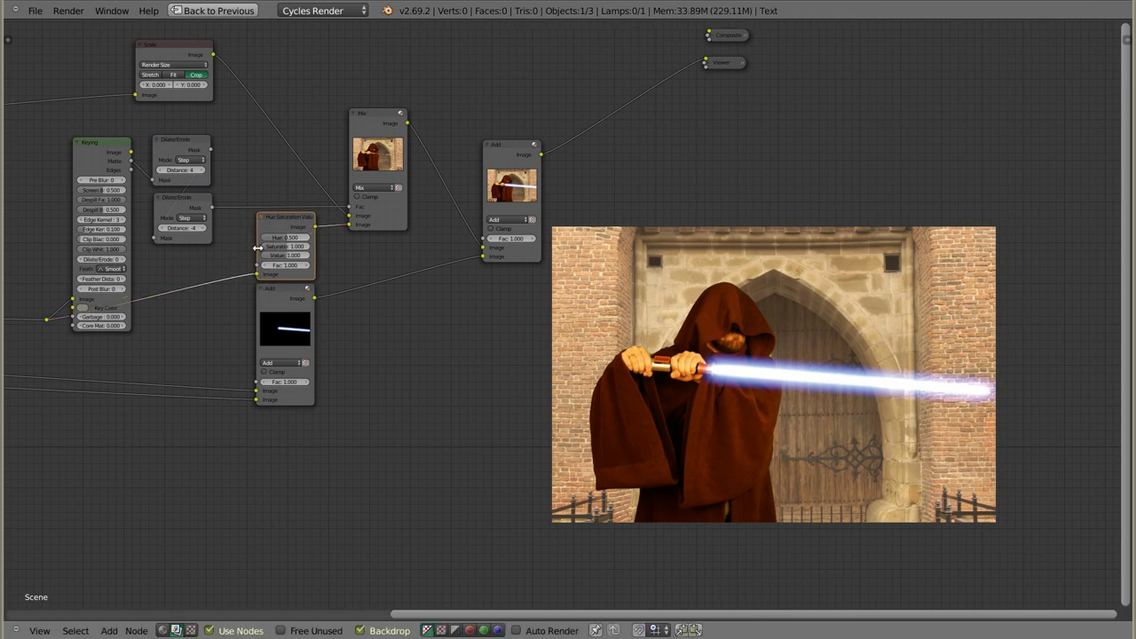
{"action": "middle_click_drag", "start_coordinate": [307, 313], "coordinate": [643, 308]}
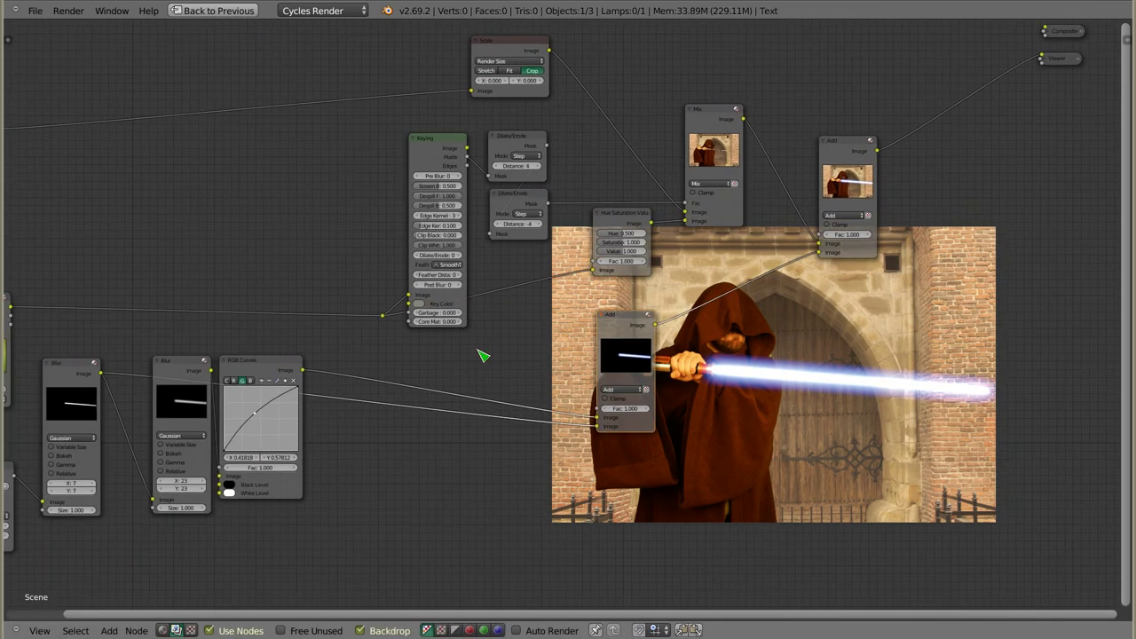
{"action": "middle_click_drag", "start_coordinate": [597, 226], "coordinate": [360, 253]}
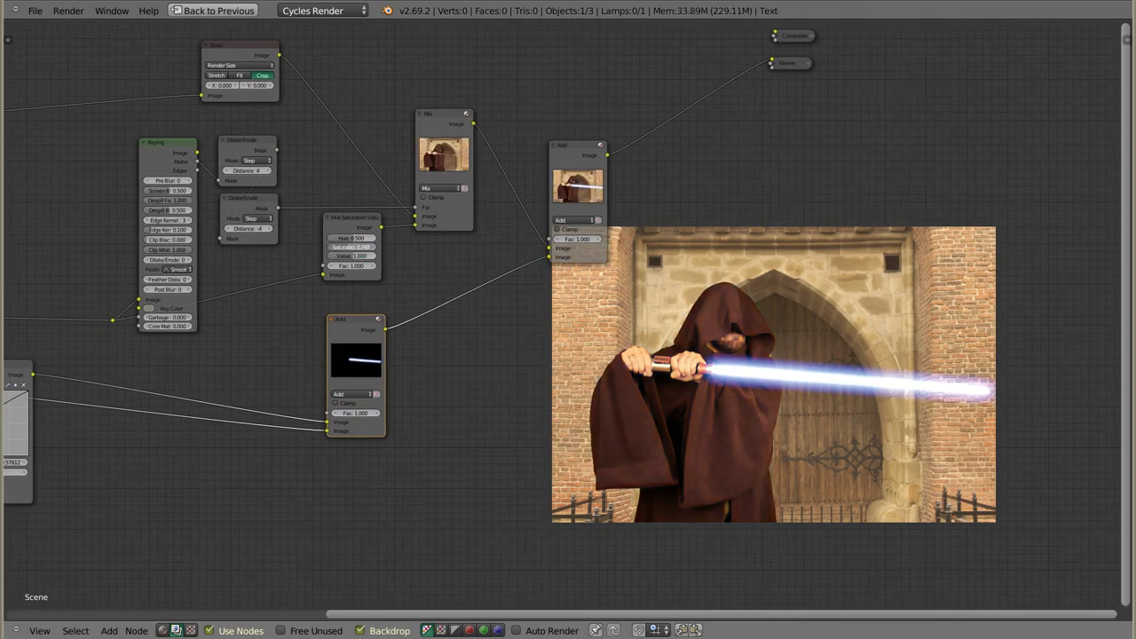
Step: Set Saturation to 0.615 and Value to 1.434 for a muted, brighter brown robe
{"action": "left_click_drag", "start_coordinate": [350, 247], "coordinate": [338, 247]}
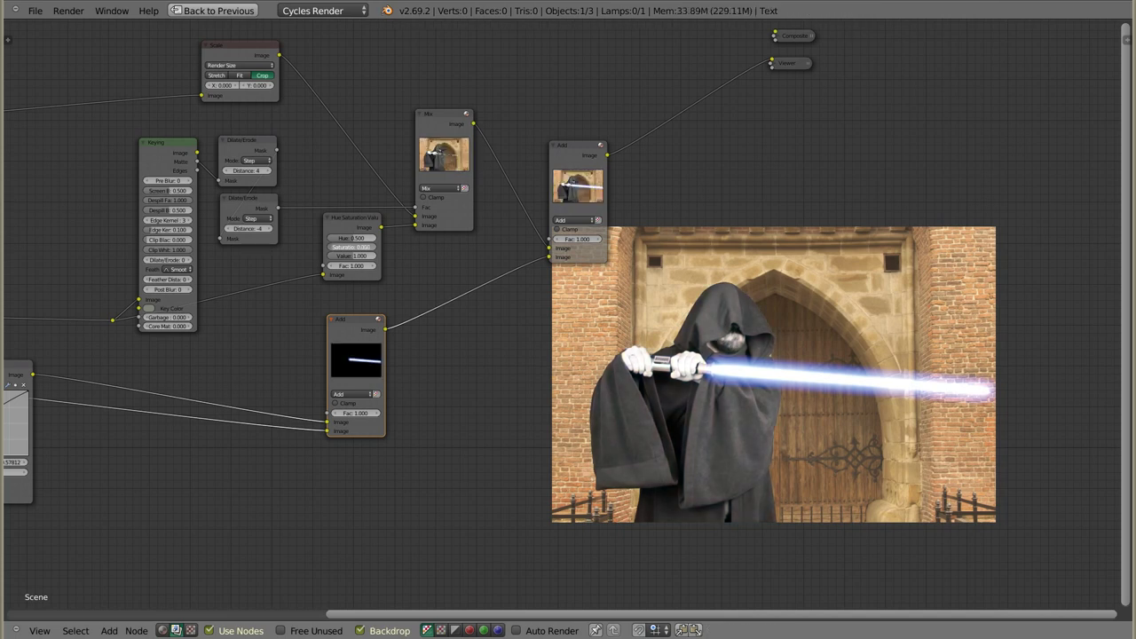
{"action": "left_click_drag", "start_coordinate": [351, 247], "coordinate": [364, 247]}
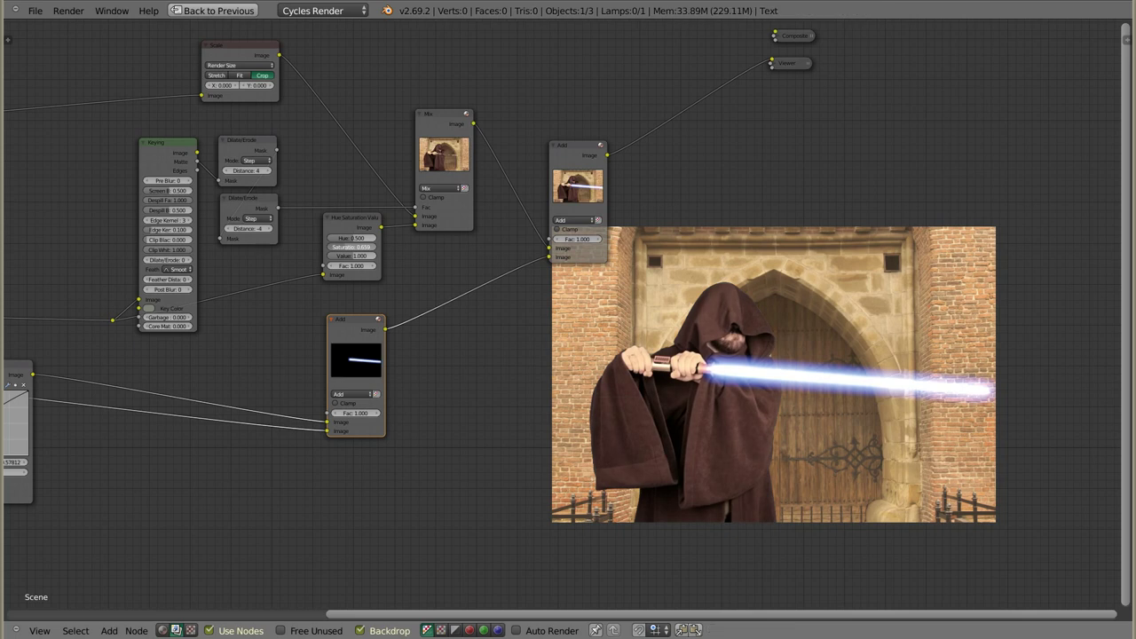
{"action": "left_click_drag", "start_coordinate": [353, 255], "coordinate": [377, 255]}
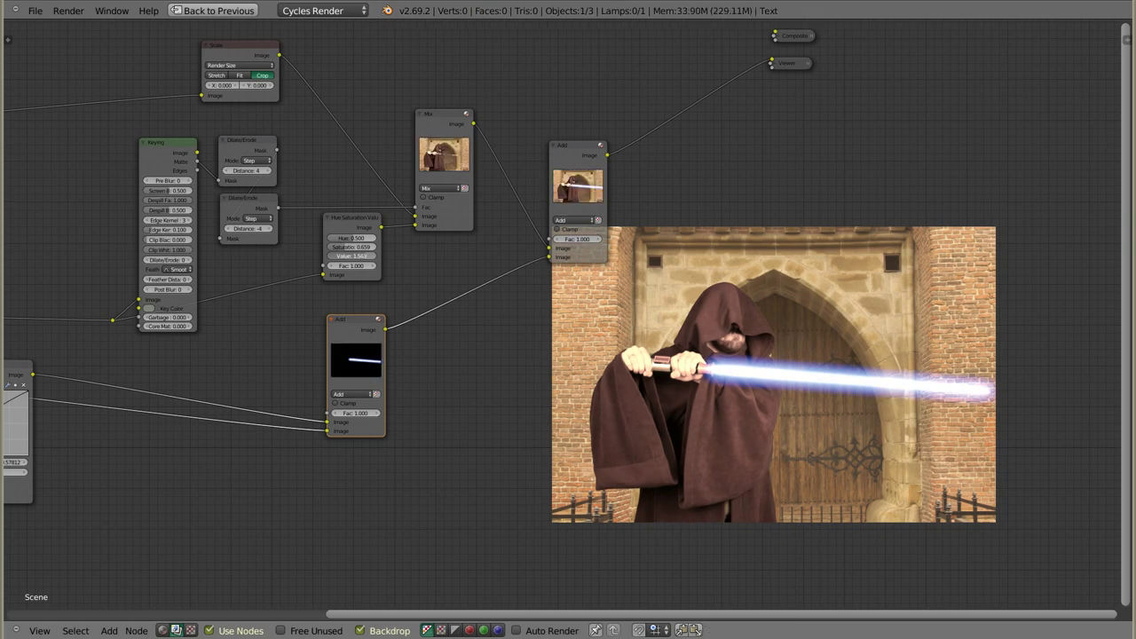
{"action": "mouse_move", "coordinate": [377, 256]}
{"action": "left_mouse_down"}
{"action": "mouse_move", "coordinate": [345, 256]}
{"action": "mouse_move", "coordinate": [481, 359]}
{"action": "left_mouse_up"}
{"action": "left_click_drag", "start_coordinate": [446, 115], "coordinate": [496, 113]}
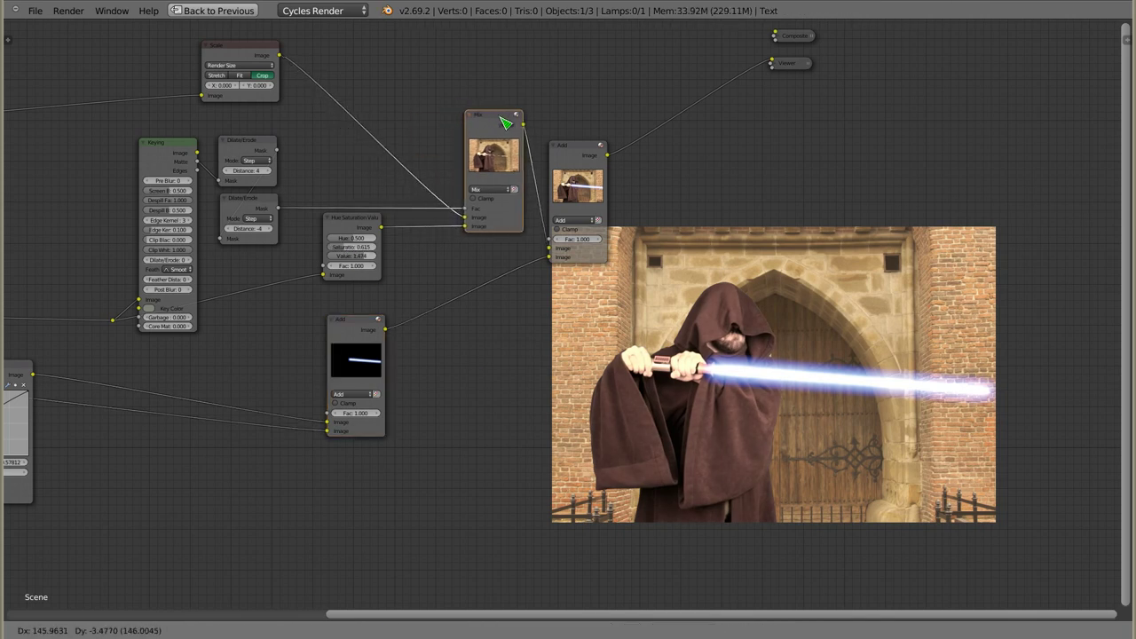
{"action": "left_click_drag", "start_coordinate": [352, 221], "coordinate": [253, 267]}
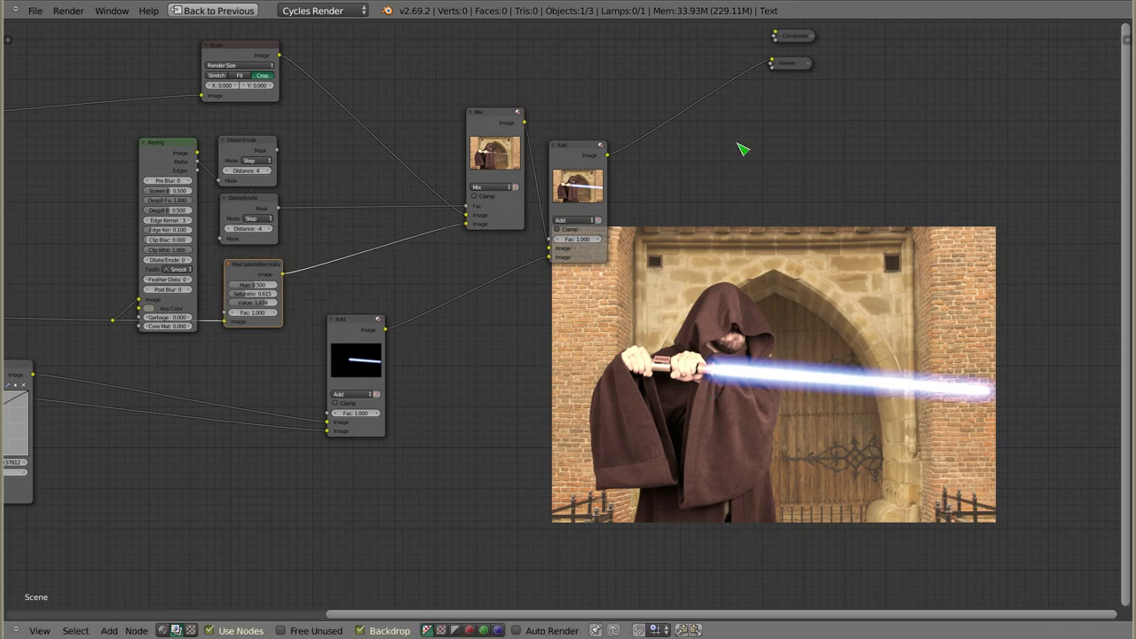
{"action": "left_click_drag", "start_coordinate": [565, 150], "coordinate": [629, 140]}
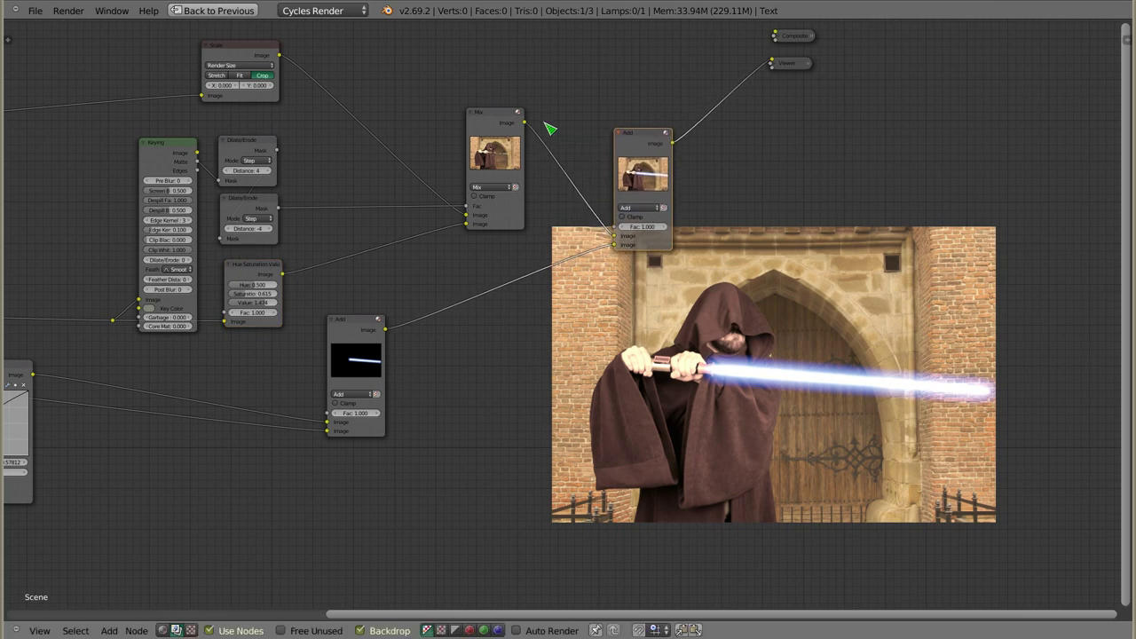
Step: Add a Color Balance node on the Scale-to-Mix link and give its Lift a faint blue tint
{"action": "left_click_drag", "start_coordinate": [507, 118], "coordinate": [557, 118]}
{"action": "key", "text": "shift+a"}
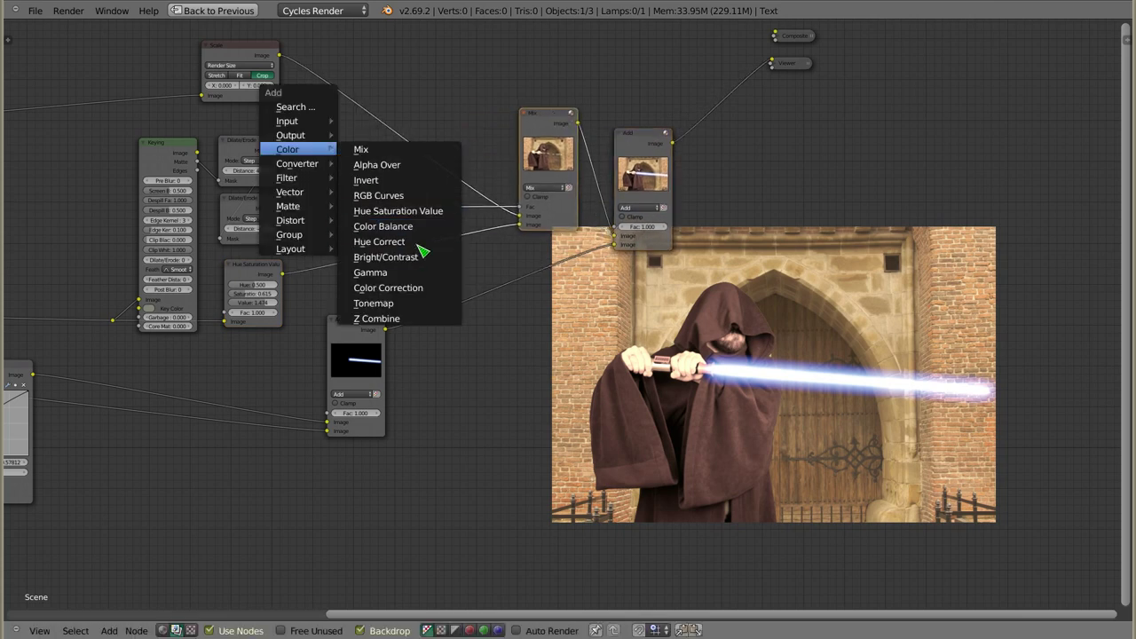
{"action": "left_click", "coordinate": [419, 227]}
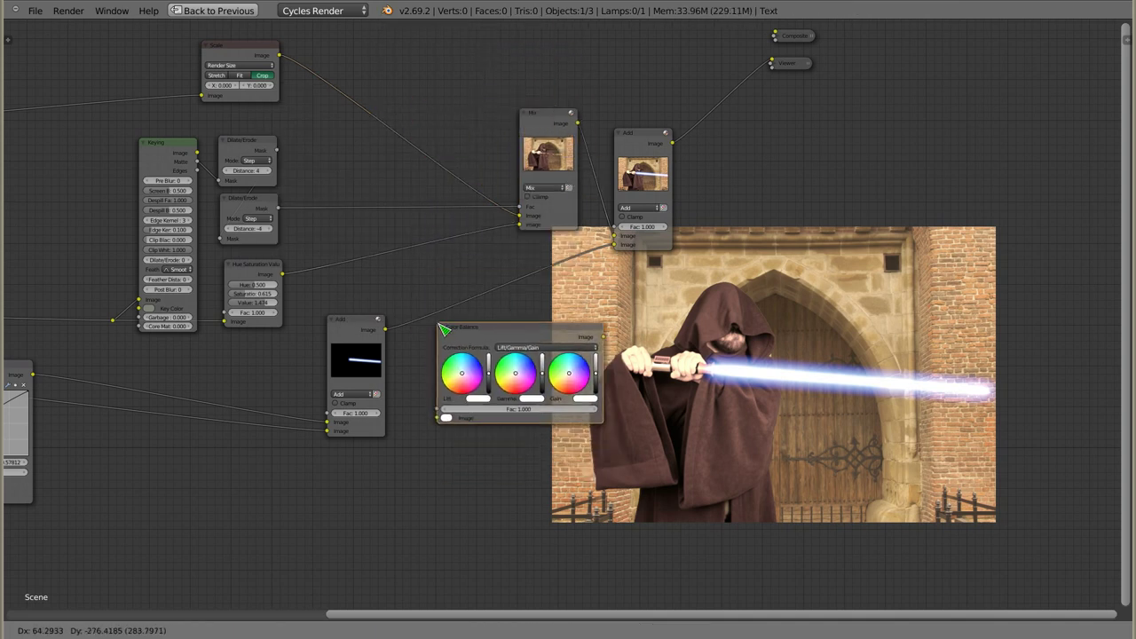
{"action": "left_click", "coordinate": [490, 344]}
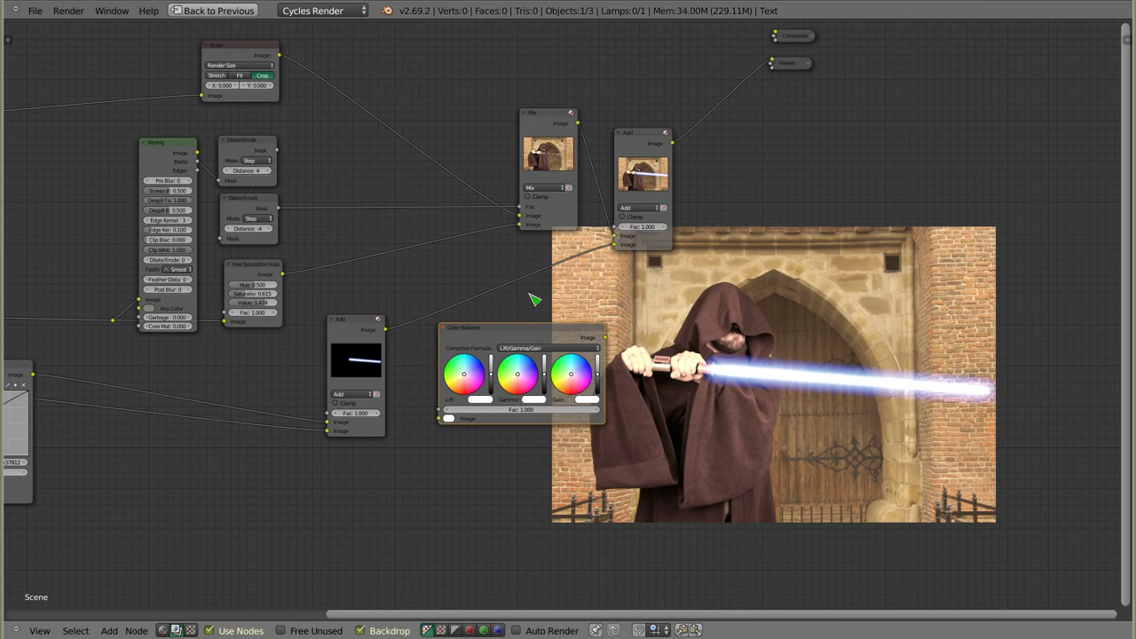
{"action": "key", "text": "g"}
{"action": "left_click", "coordinate": [378, 173]}
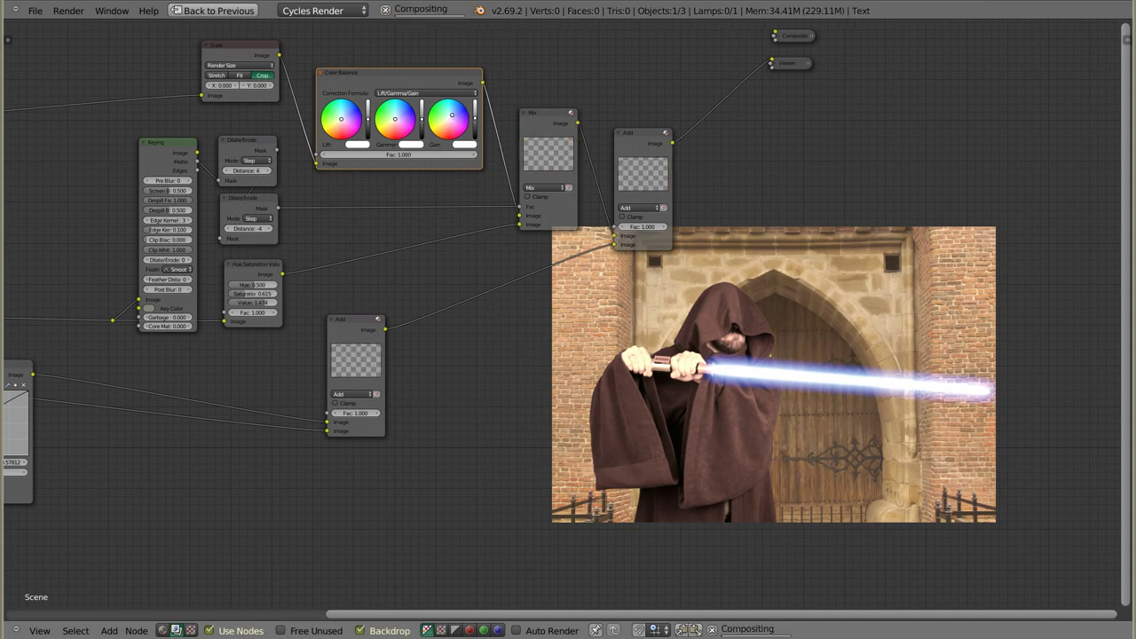
{"action": "left_click", "coordinate": [354, 123]}
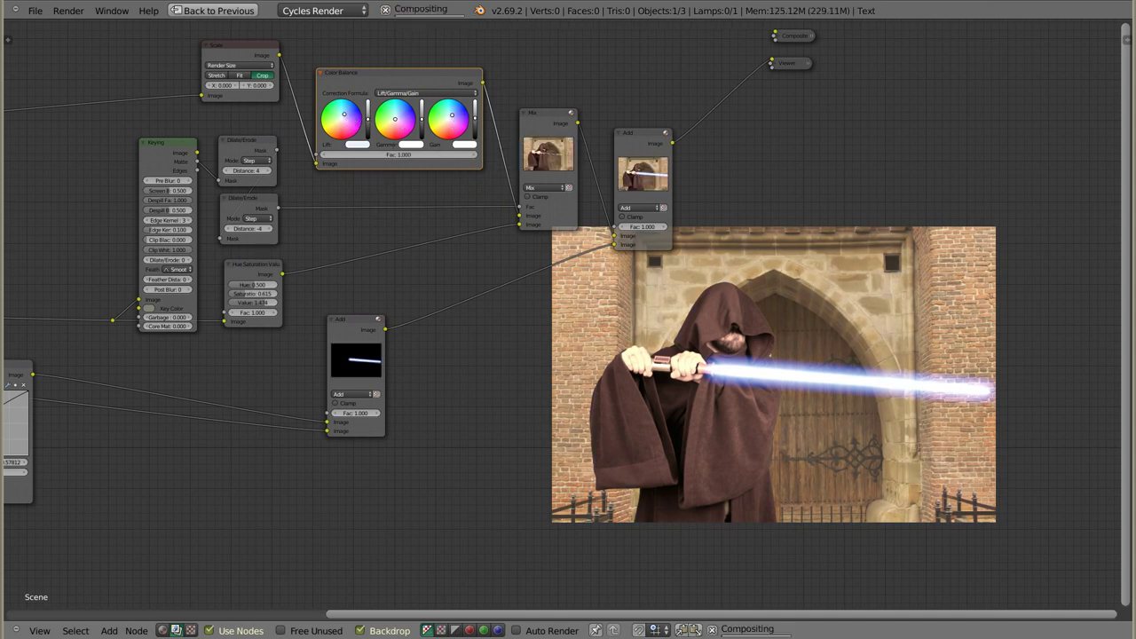
{"action": "left_click_drag", "start_coordinate": [347, 114], "coordinate": [345, 112]}
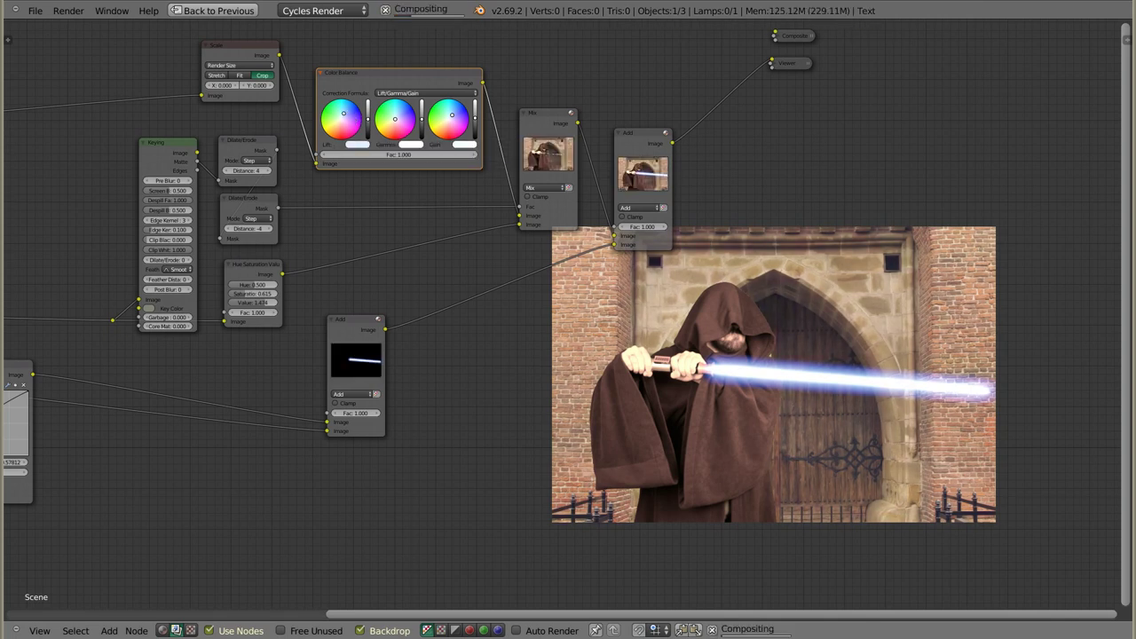
Step: Collapse the Mix and Add nodes and place them side by side
{"action": "scroll", "coordinate": [386, 107], "scroll_direction": "up", "scroll_amount": 2}
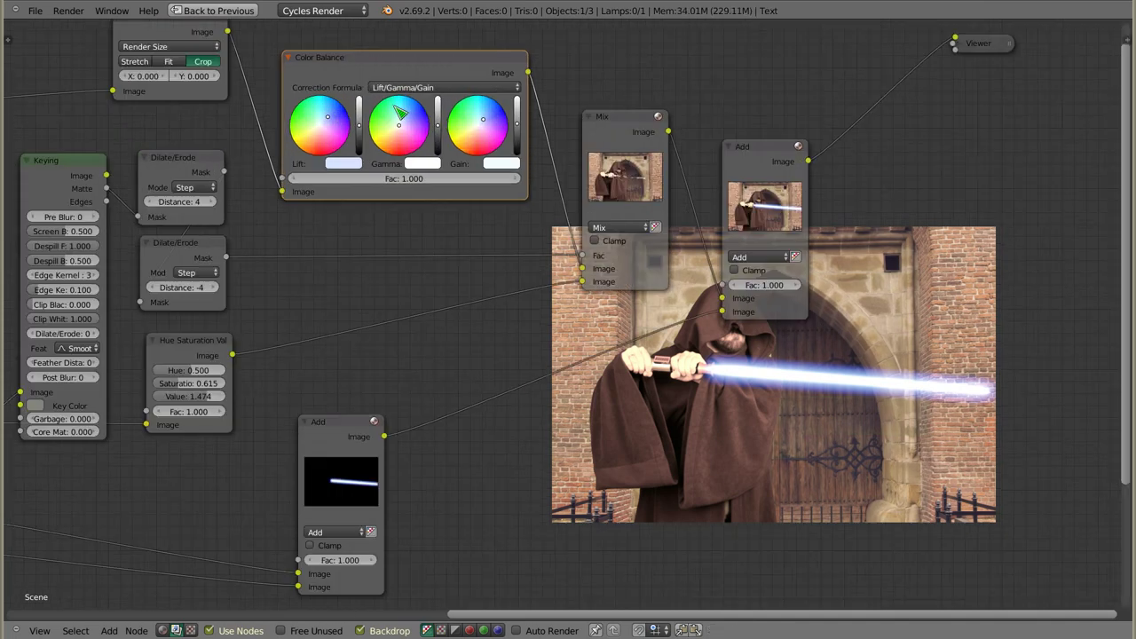
{"action": "scroll", "coordinate": [385, 107], "scroll_direction": "up", "scroll_amount": 2}
{"action": "middle_click_drag", "start_coordinate": [687, 133], "coordinate": [511, 133]}
{"action": "left_click", "coordinate": [513, 133]}
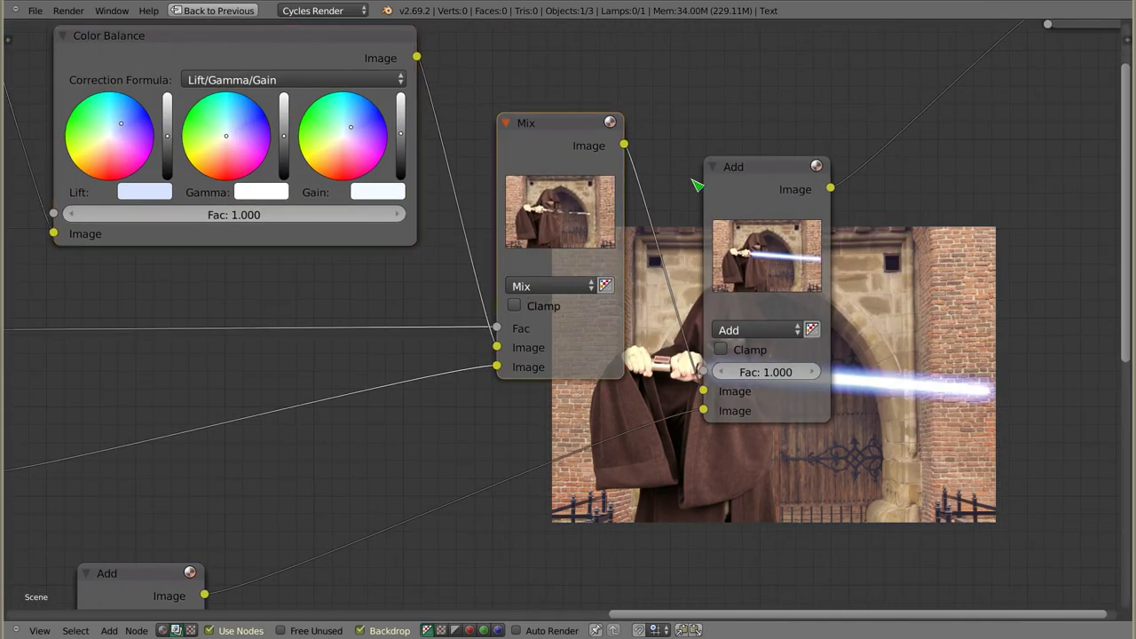
{"action": "left_click", "coordinate": [510, 124]}
{"action": "left_click", "coordinate": [723, 170]}
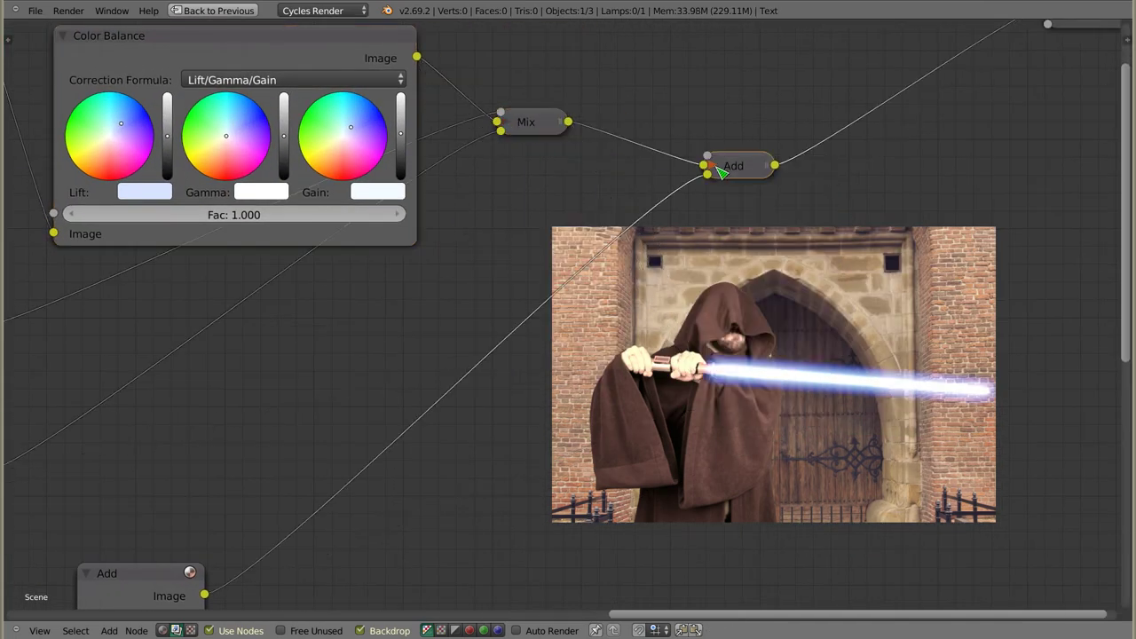
{"action": "left_click_drag", "start_coordinate": [728, 169], "coordinate": [777, 143]}
{"action": "mouse_move", "coordinate": [538, 123]}
{"action": "left_mouse_down"}
{"action": "mouse_move", "coordinate": [597, 192]}
{"action": "mouse_move", "coordinate": [597, 162]}
{"action": "left_mouse_up"}
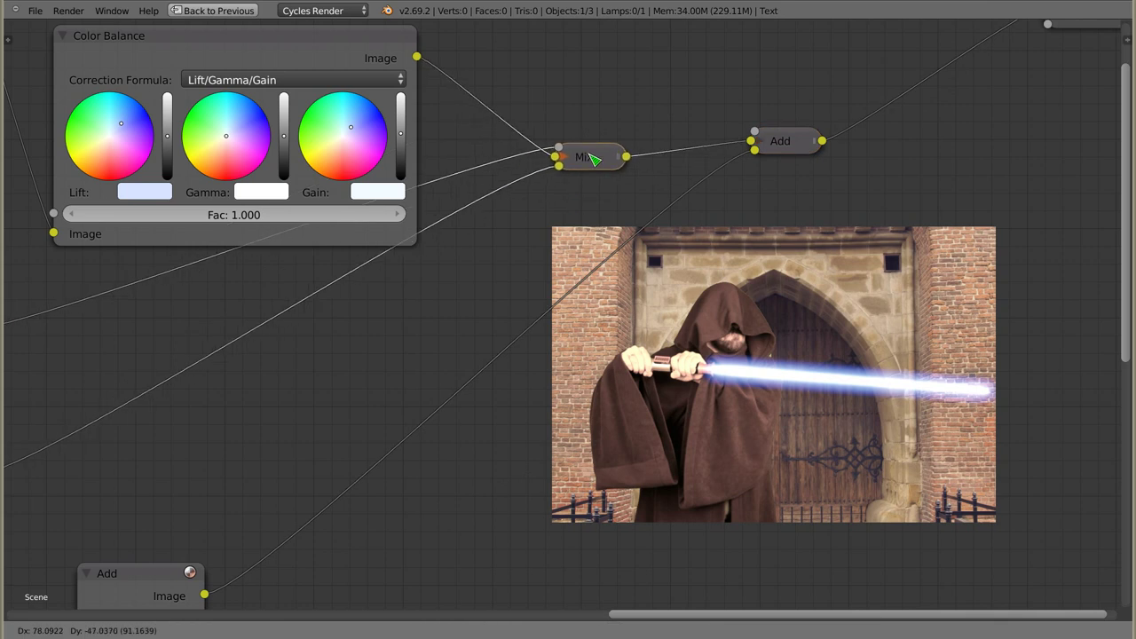
{"action": "middle_click_drag", "start_coordinate": [119, 57], "coordinate": [156, 87]}
Step: Soften the blue Lift, warm the Gamma and slightly nudge the Gain in Color Balance
{"action": "left_click", "coordinate": [195, 152]}
{"action": "left_click_drag", "start_coordinate": [195, 153], "coordinate": [187, 156]}
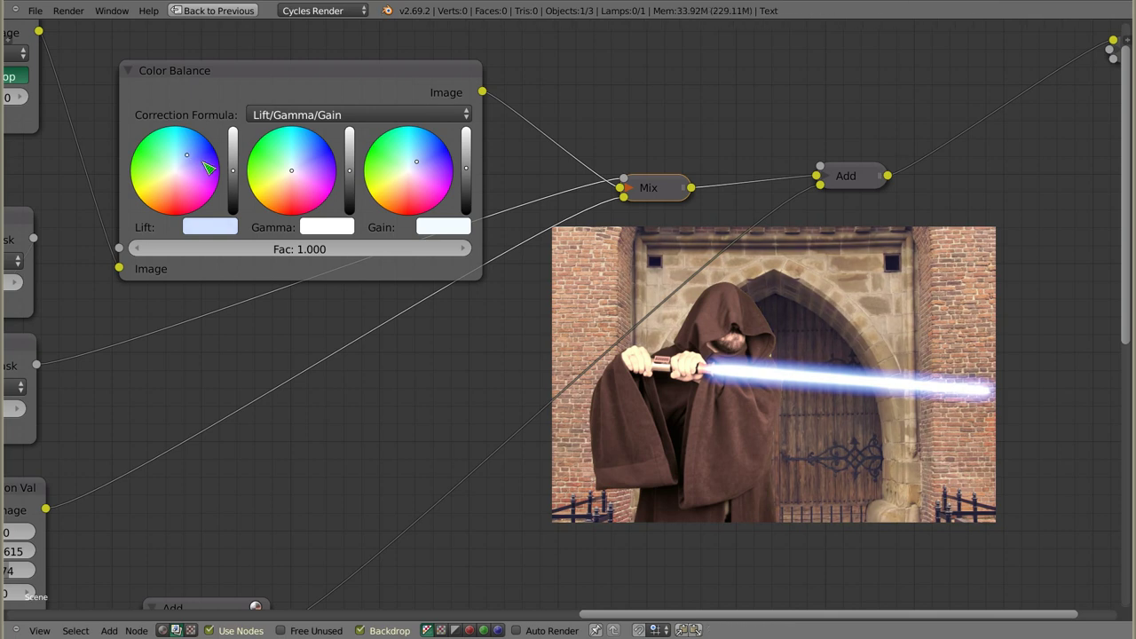
{"action": "left_click", "coordinate": [293, 170]}
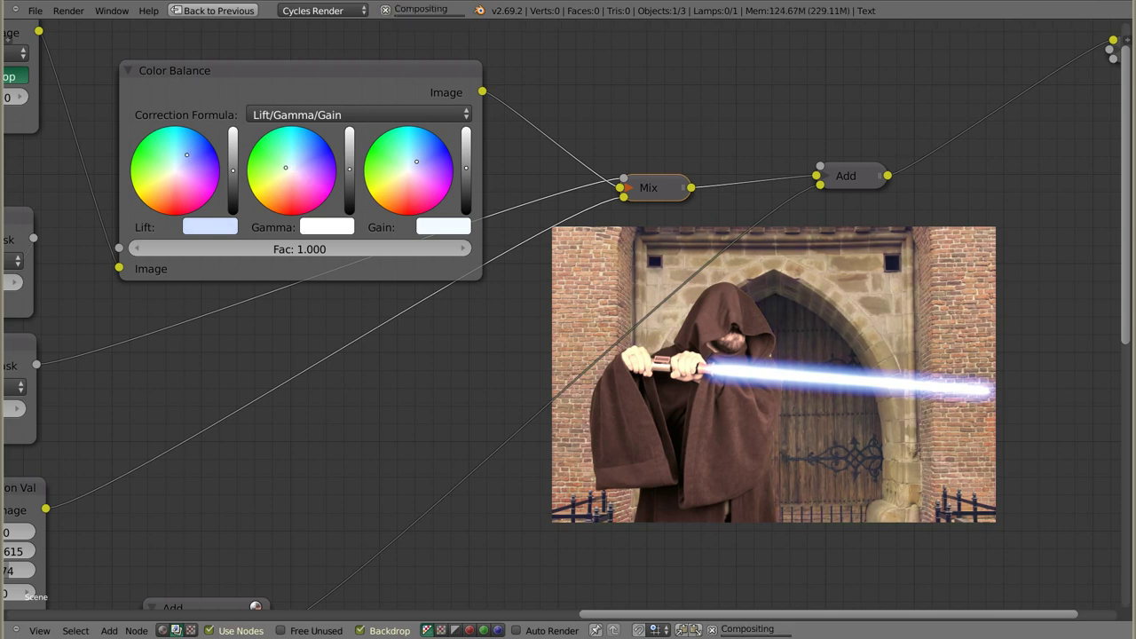
{"action": "mouse_move", "coordinate": [294, 166]}
{"action": "left_mouse_down"}
{"action": "mouse_move", "coordinate": [298, 181]}
{"action": "mouse_move", "coordinate": [283, 190]}
{"action": "left_mouse_up"}
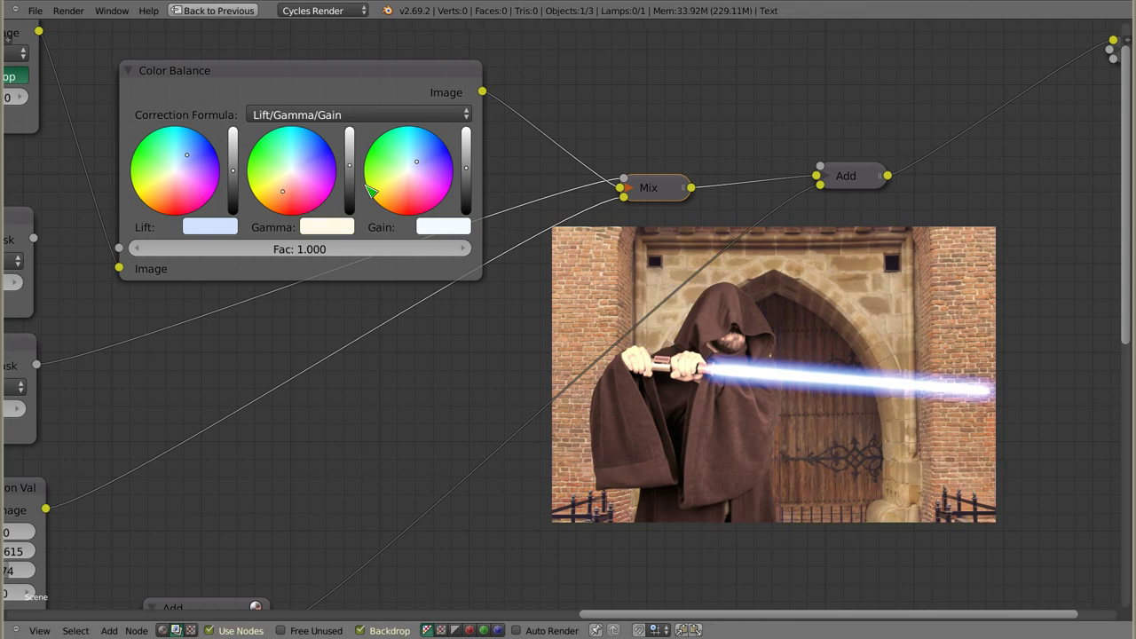
{"action": "mouse_move", "coordinate": [416, 163]}
{"action": "left_mouse_down"}
{"action": "mouse_move", "coordinate": [389, 179]}
{"action": "mouse_move", "coordinate": [409, 173]}
{"action": "left_mouse_up"}
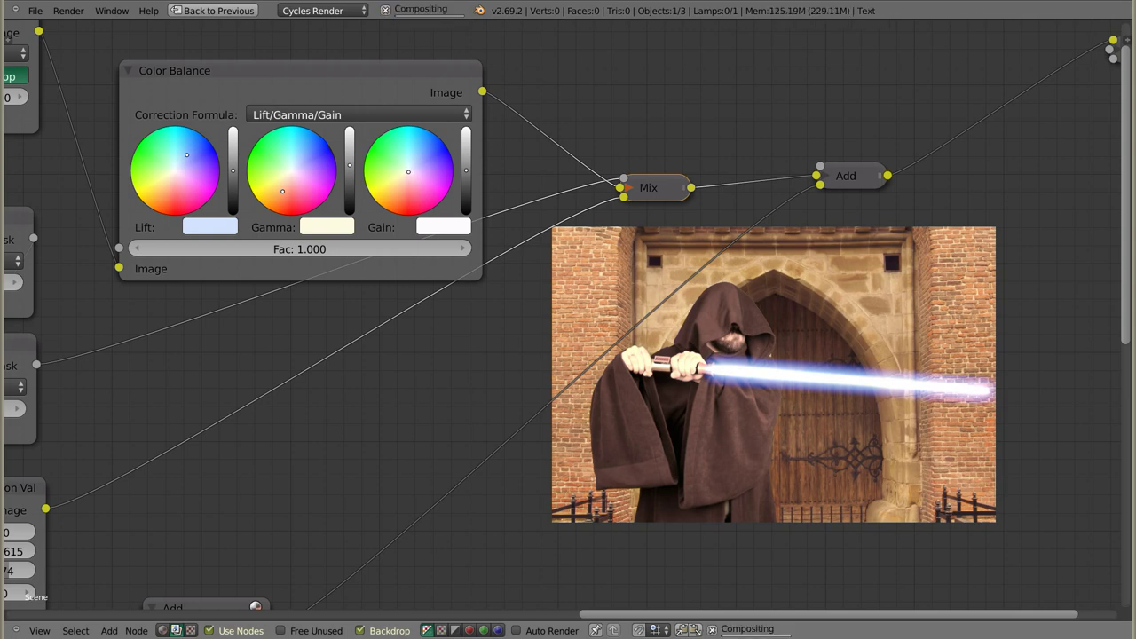
Step: Move the Color Balance node up and select the first Hue Saturation Value node
{"action": "left_click_drag", "start_coordinate": [289, 81], "coordinate": [284, 54]}
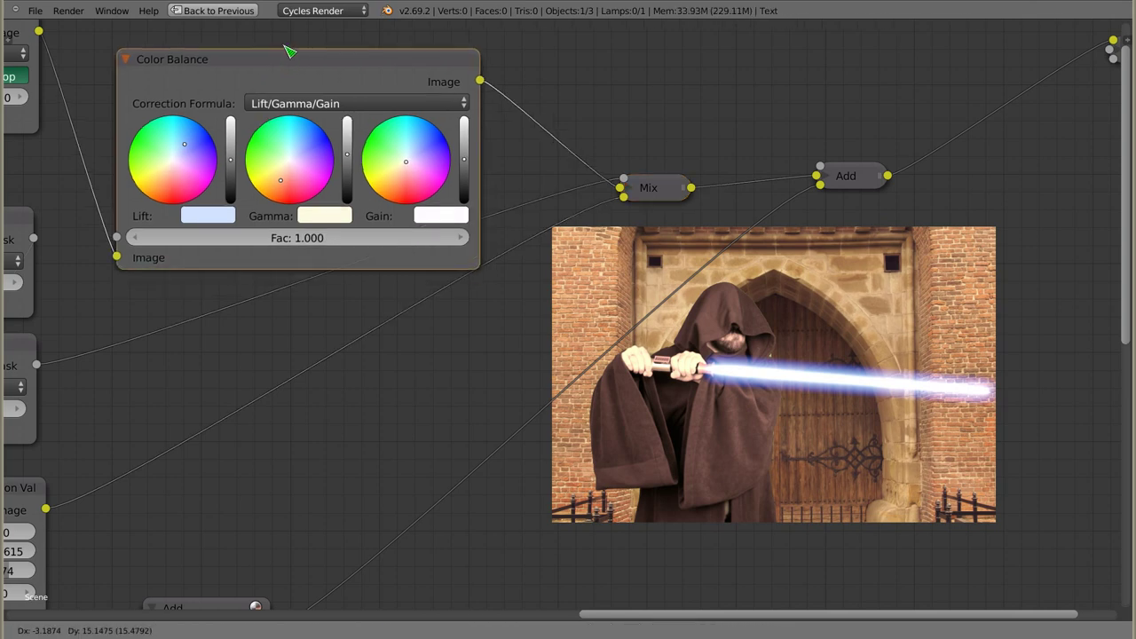
{"action": "scroll", "coordinate": [306, 102], "scroll_direction": "down", "scroll_amount": 2}
{"action": "scroll", "coordinate": [306, 102], "scroll_direction": "down", "scroll_amount": 1}
{"action": "middle_click_drag", "start_coordinate": [249, 213], "coordinate": [310, 213]}
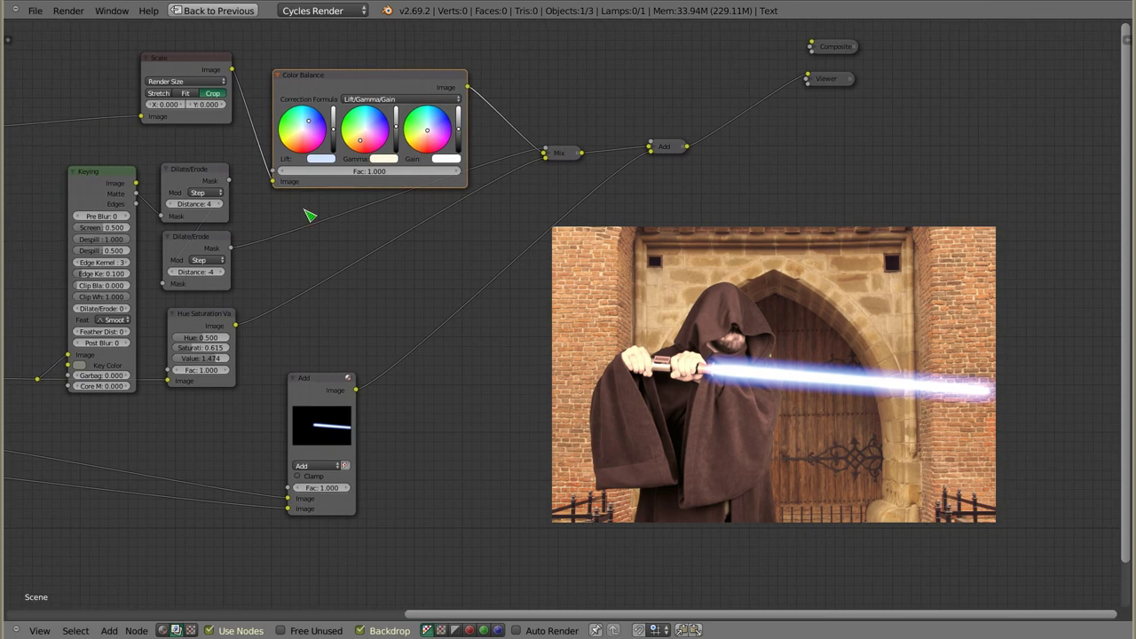
{"action": "left_click", "coordinate": [219, 321]}
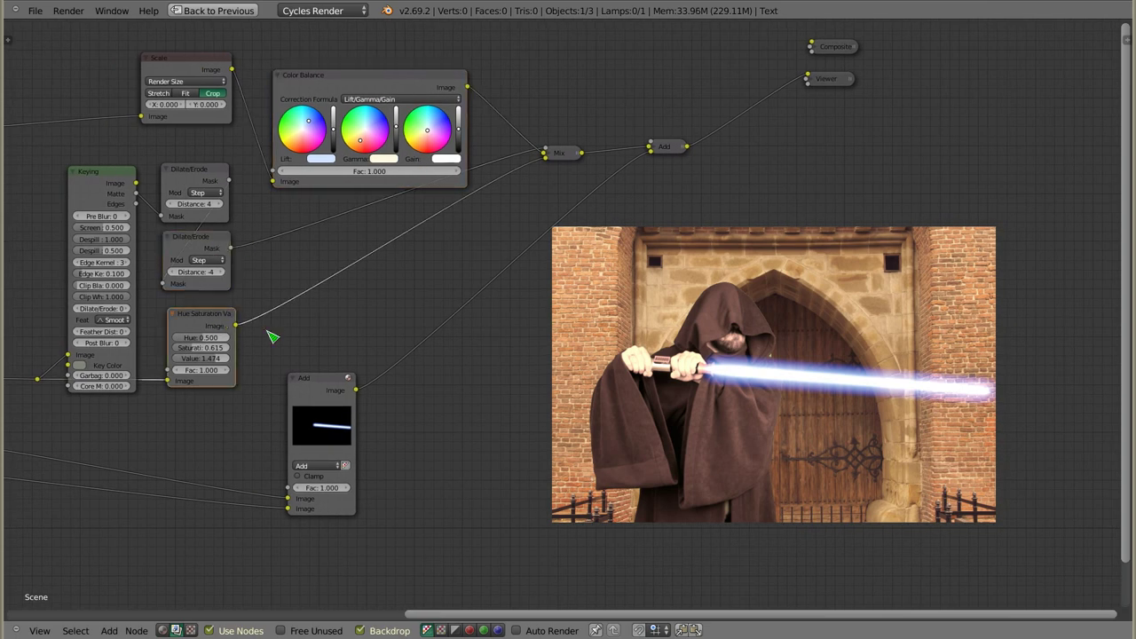
Step: Duplicate Hue Saturation Value onto the Color Balance–Mix link with Saturation 0.807 and Value 0.837
{"action": "left_click_drag", "start_coordinate": [569, 165], "coordinate": [618, 225]}
{"action": "key", "text": "shift+d"}
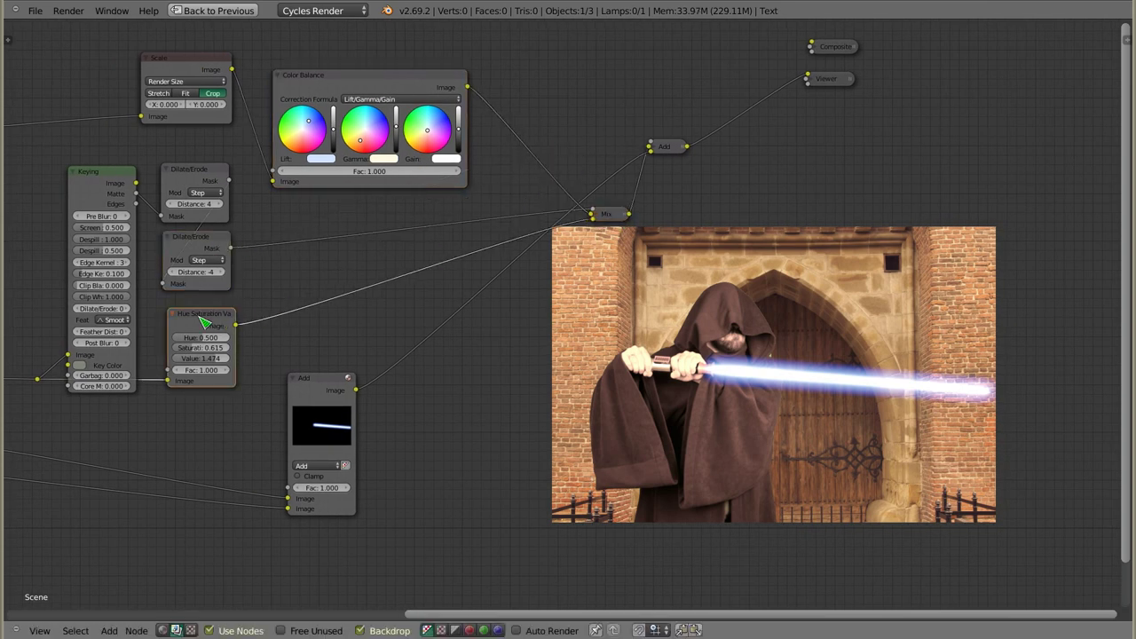
{"action": "left_click", "coordinate": [525, 109]}
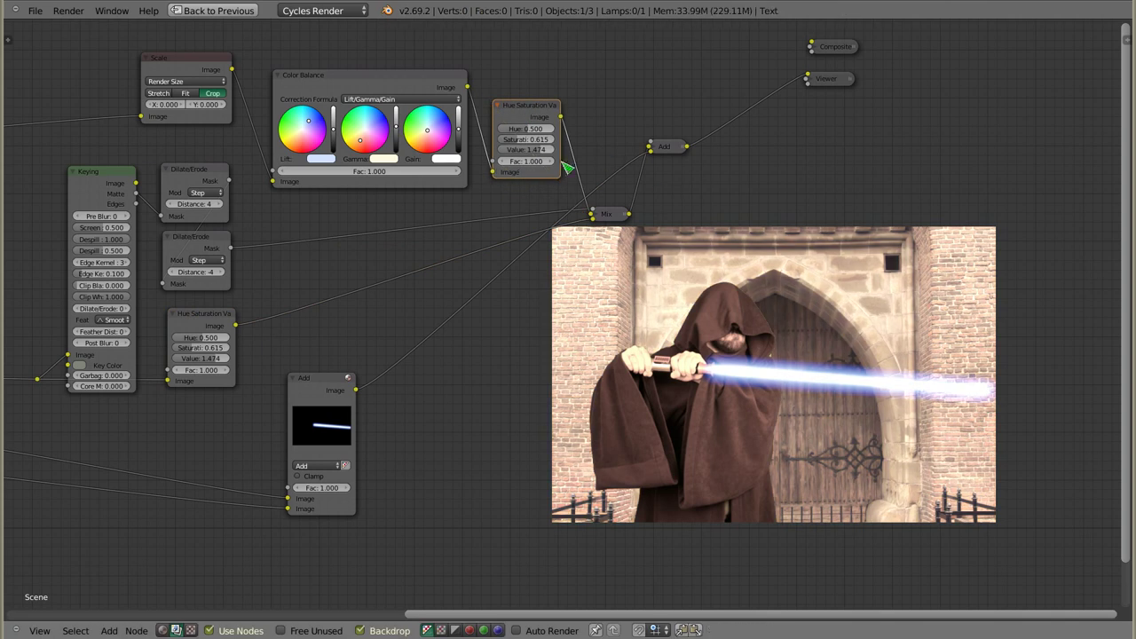
{"action": "left_click_drag", "start_coordinate": [544, 153], "coordinate": [515, 154]}
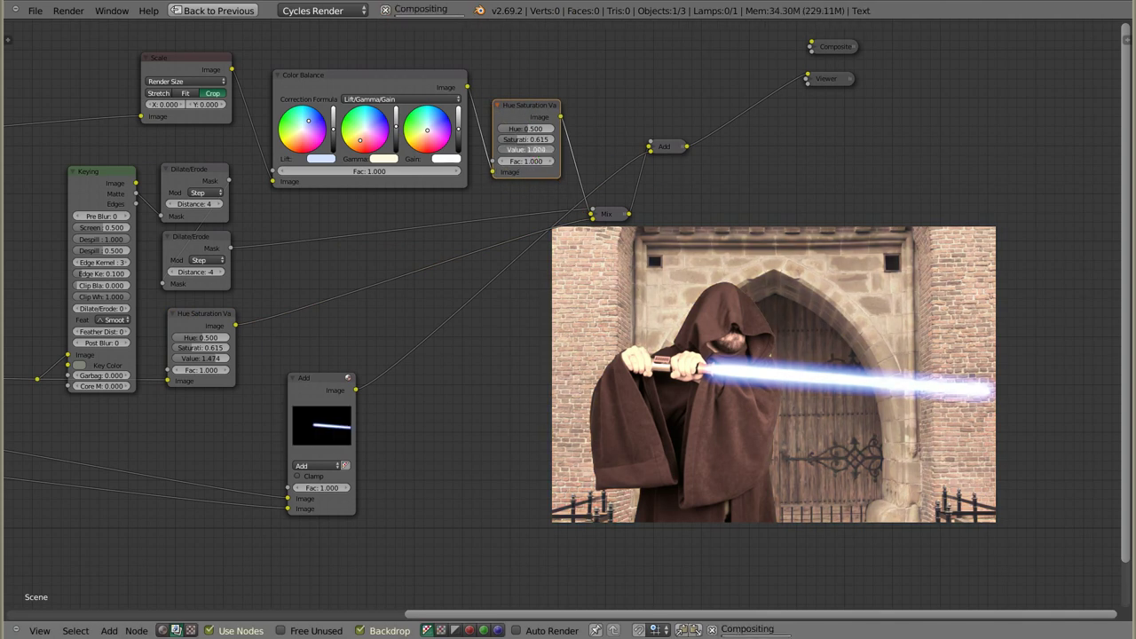
{"action": "left_click_drag", "start_coordinate": [526, 150], "coordinate": [506, 150]}
{"action": "left_click_drag", "start_coordinate": [527, 139], "coordinate": [543, 139]}
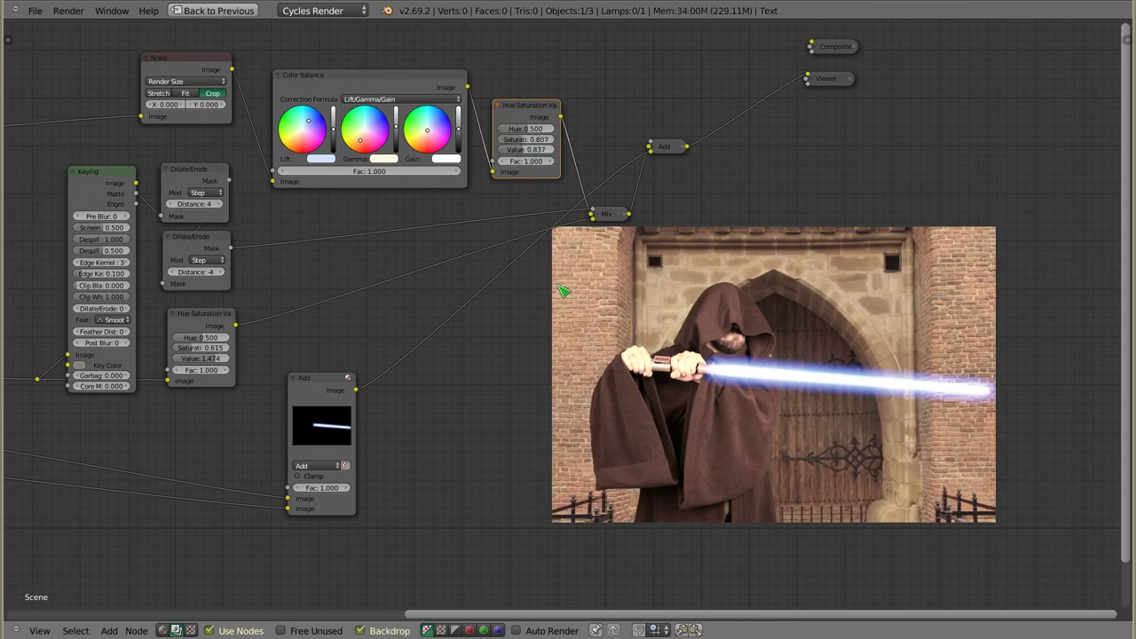
{"action": "middle_click_drag", "start_coordinate": [594, 330], "coordinate": [524, 318]}
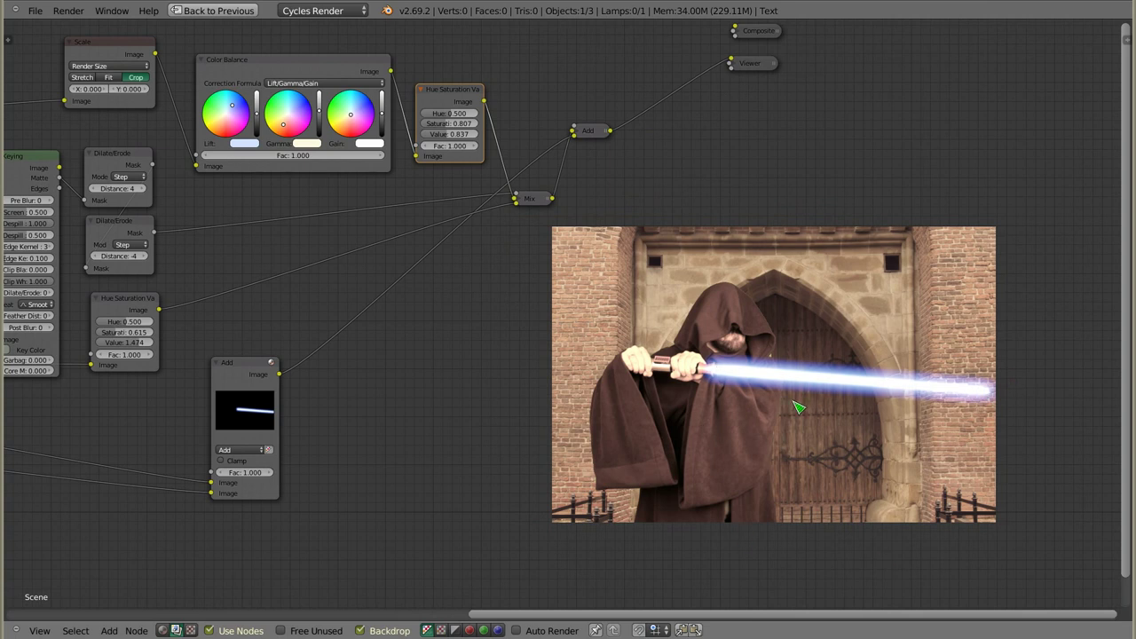
{"action": "left_click_drag", "start_coordinate": [545, 204], "coordinate": [536, 247]}
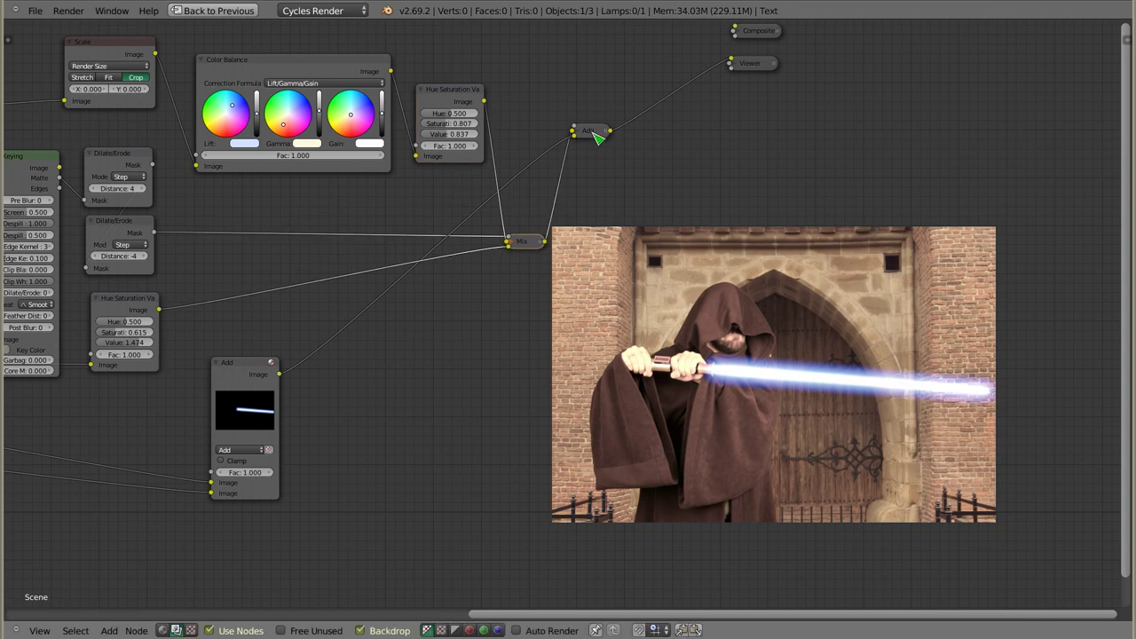
{"action": "left_click_drag", "start_coordinate": [593, 129], "coordinate": [582, 156]}
Step: Insert a duplicate Hue Saturation Value node between Add and Viewer, and move Viewer and Composite right
{"action": "key", "text": "shift+d"}
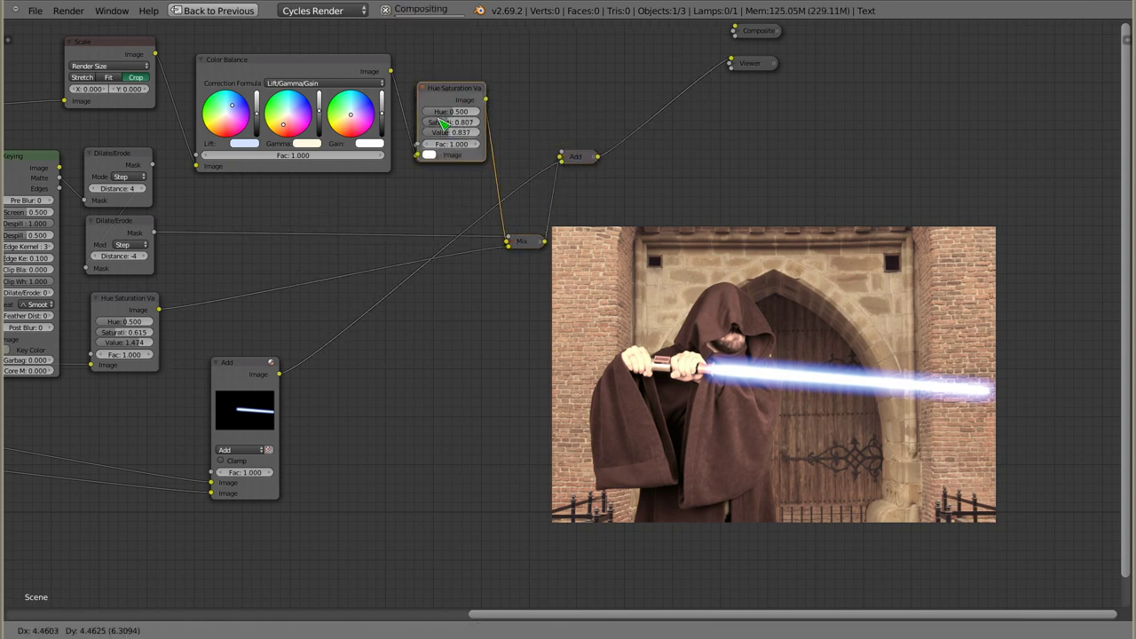
{"action": "left_click", "coordinate": [665, 104]}
{"action": "mouse_move", "coordinate": [664, 142]}
{"action": "left_mouse_down"}
{"action": "mouse_move", "coordinate": [719, 132]}
{"action": "mouse_move", "coordinate": [650, 142]}
{"action": "left_mouse_up"}
{"action": "left_click_drag", "start_coordinate": [750, 63], "coordinate": [737, 106]}
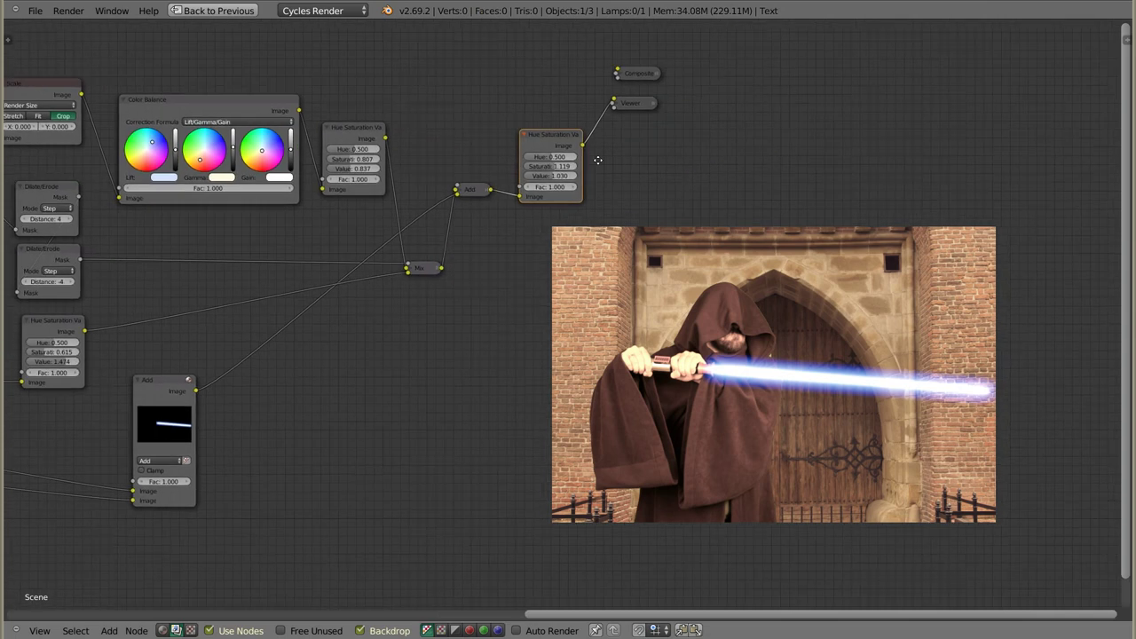
{"action": "left_click_drag", "start_coordinate": [507, 80], "coordinate": [744, 68]}
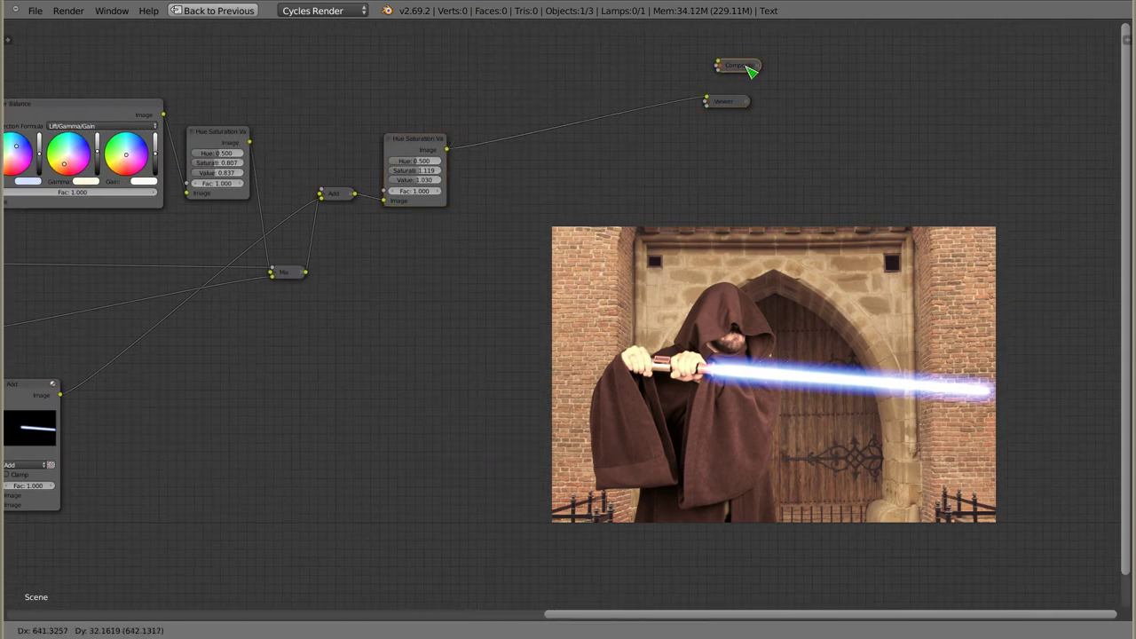
Step: Place a Color Balance copy before the Viewer and adjust its Lift and Gain colours
{"action": "left_click_drag", "start_coordinate": [158, 114], "coordinate": [173, 111]}
{"action": "left_click", "coordinate": [621, 102]}
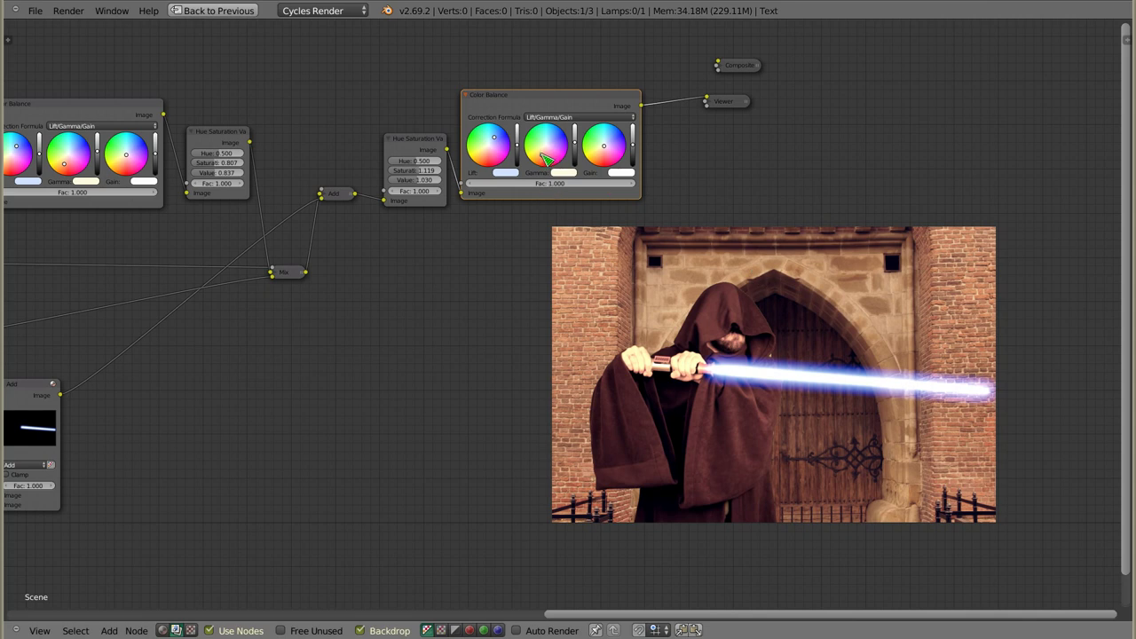
{"action": "left_click_drag", "start_coordinate": [494, 139], "coordinate": [613, 137]}
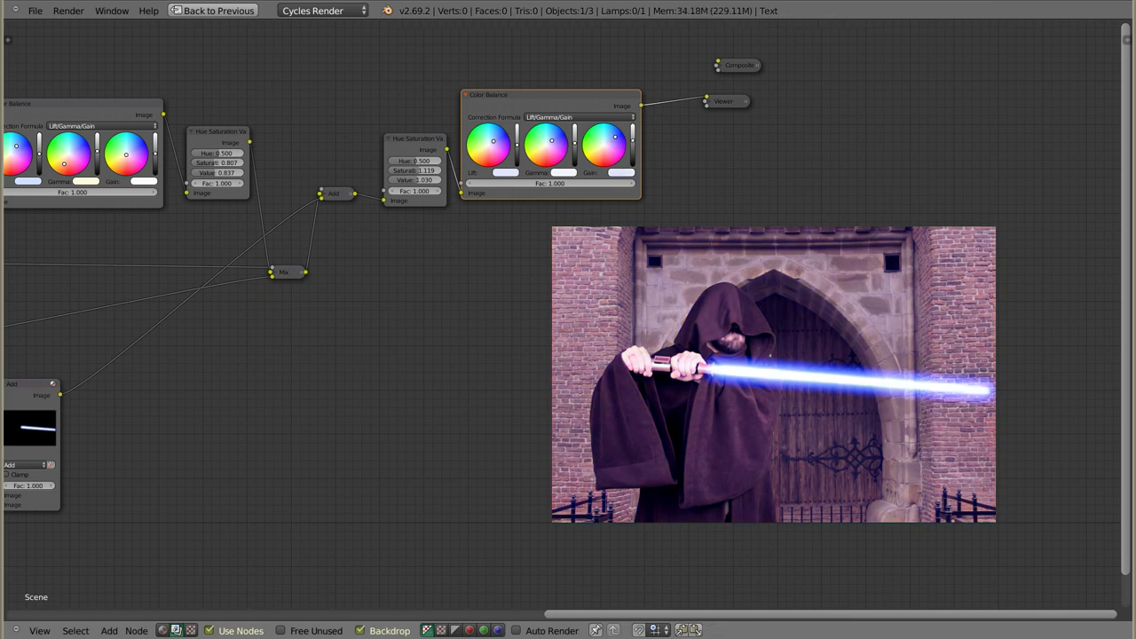
{"action": "left_click_drag", "start_coordinate": [616, 136], "coordinate": [612, 137]}
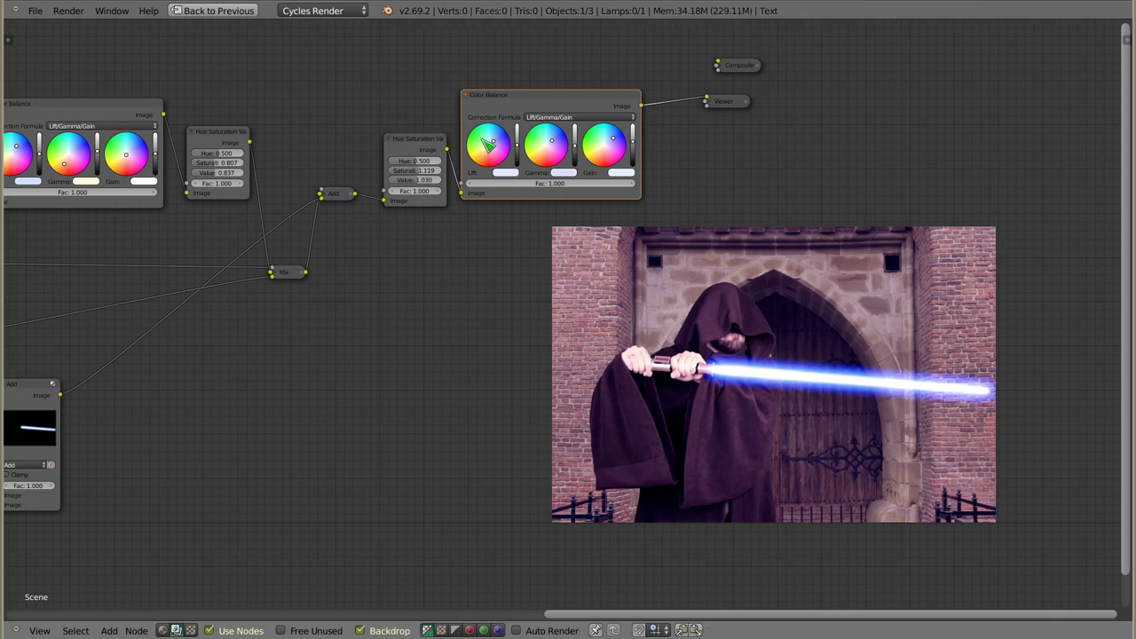
{"action": "left_click_drag", "start_coordinate": [498, 144], "coordinate": [489, 155]}
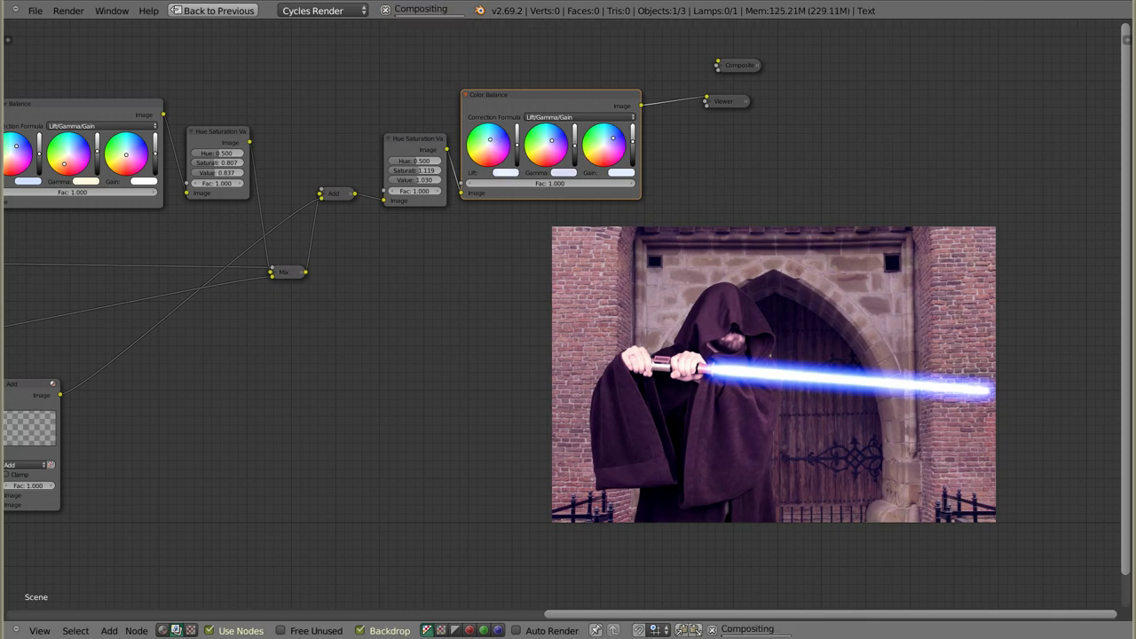
Step: Set the final Saturation to 1.074 and Value to 0.941, and shift Gain to remove the purple cast
{"action": "mouse_move", "coordinate": [418, 170]}
{"action": "left_mouse_down"}
{"action": "mouse_move", "coordinate": [400, 169]}
{"action": "mouse_move", "coordinate": [437, 169]}
{"action": "left_mouse_up"}
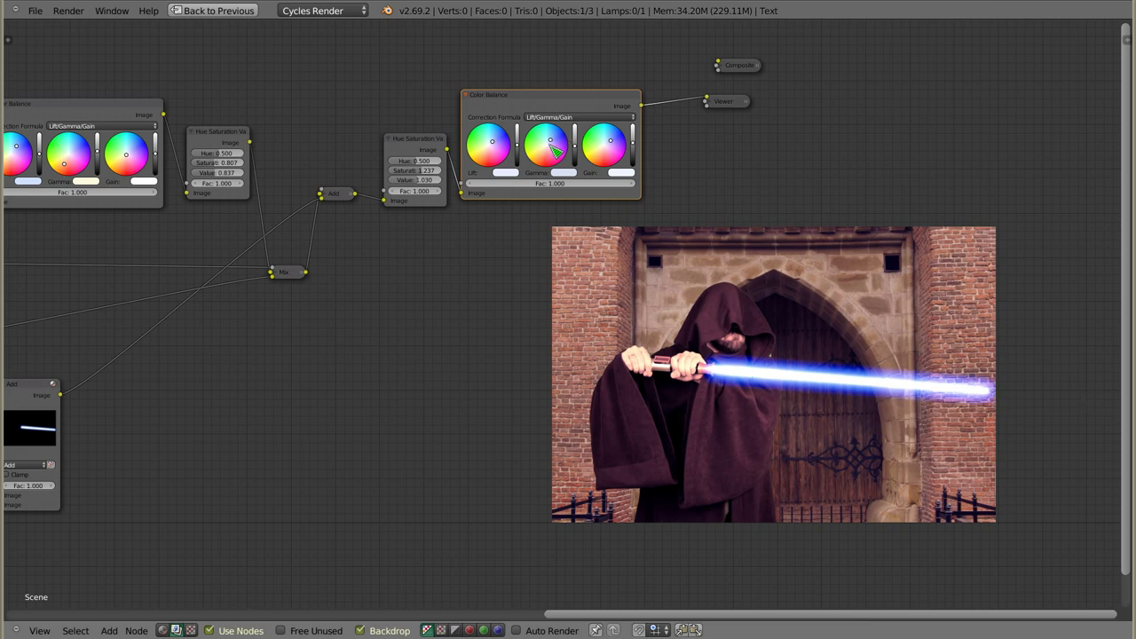
{"action": "left_click_drag", "start_coordinate": [607, 143], "coordinate": [610, 146]}
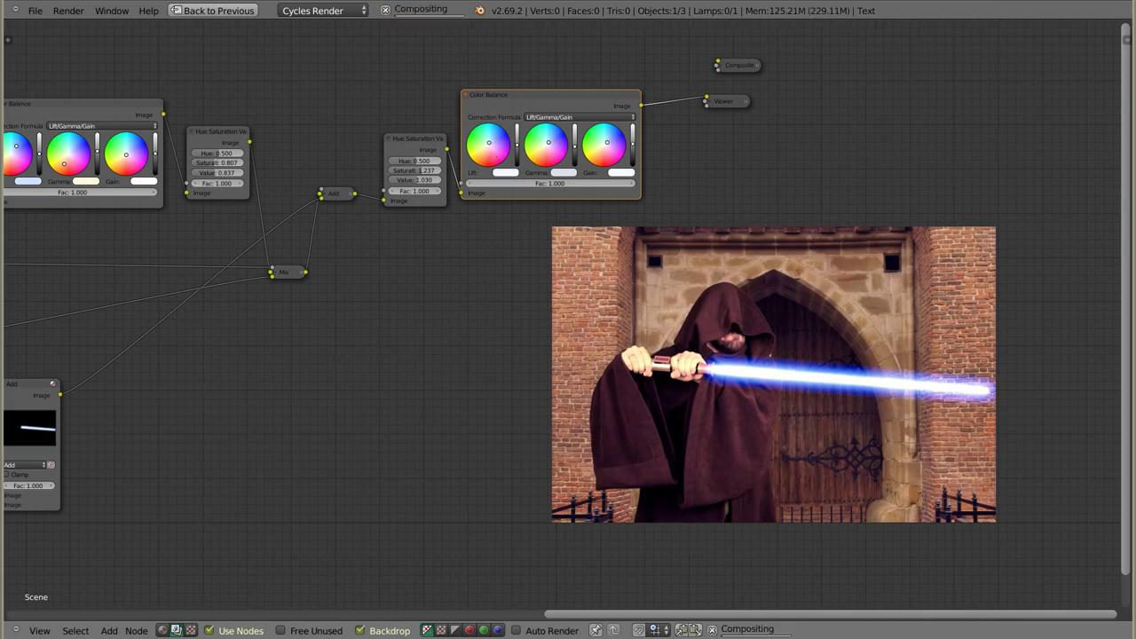
{"action": "mouse_move", "coordinate": [421, 180]}
{"action": "left_mouse_down"}
{"action": "mouse_move", "coordinate": [399, 170]}
{"action": "mouse_move", "coordinate": [426, 170]}
{"action": "left_mouse_up"}
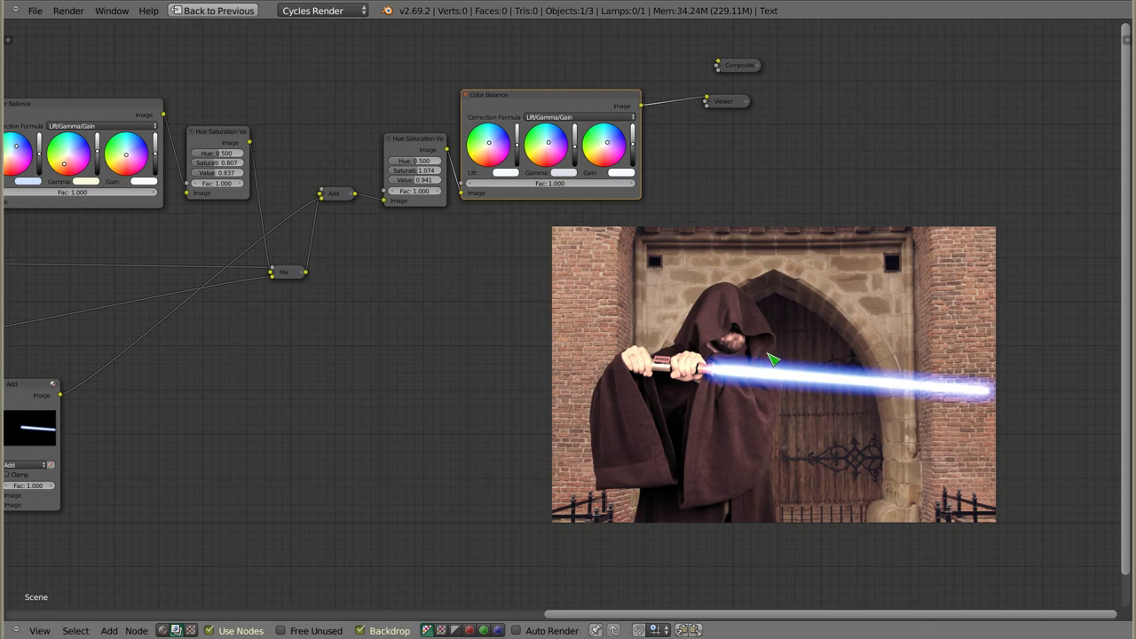
{"action": "key", "text": "alt+v"}
{"action": "key", "text": "alt+v"}
{"action": "key", "text": "alt+v"}
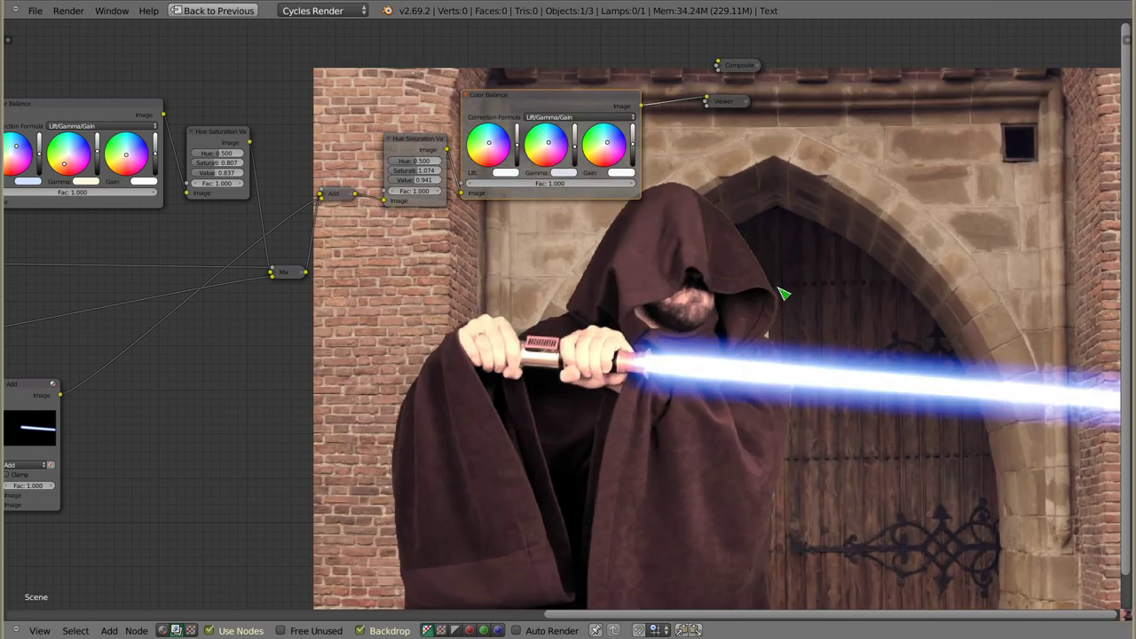
{"action": "key", "text": "alt+v"}
{"action": "key", "text": "alt+v"}
{"action": "key", "text": "alt+v"}
{"action": "key", "text": "alt+v"}
{"action": "mouse_move", "coordinate": [817, 213]}
{"action": "middle_mouse_down", "text": "alt"}
{"action": "mouse_move", "coordinate": [855, 436]}
{"action": "mouse_move", "coordinate": [877, 455]}
{"action": "middle_mouse_up", "text": "alt"}
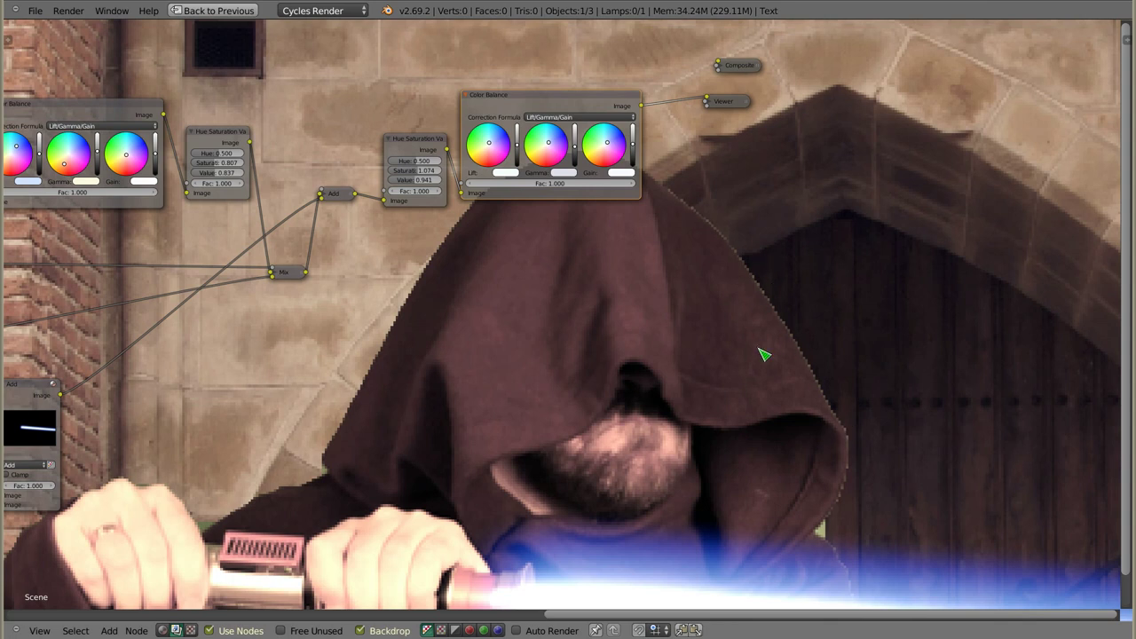
{"action": "mouse_move", "coordinate": [524, 331]}
{"action": "middle_mouse_down"}
{"action": "mouse_move", "coordinate": [664, 267]}
{"action": "mouse_move", "coordinate": [697, 280]}
{"action": "middle_mouse_up"}
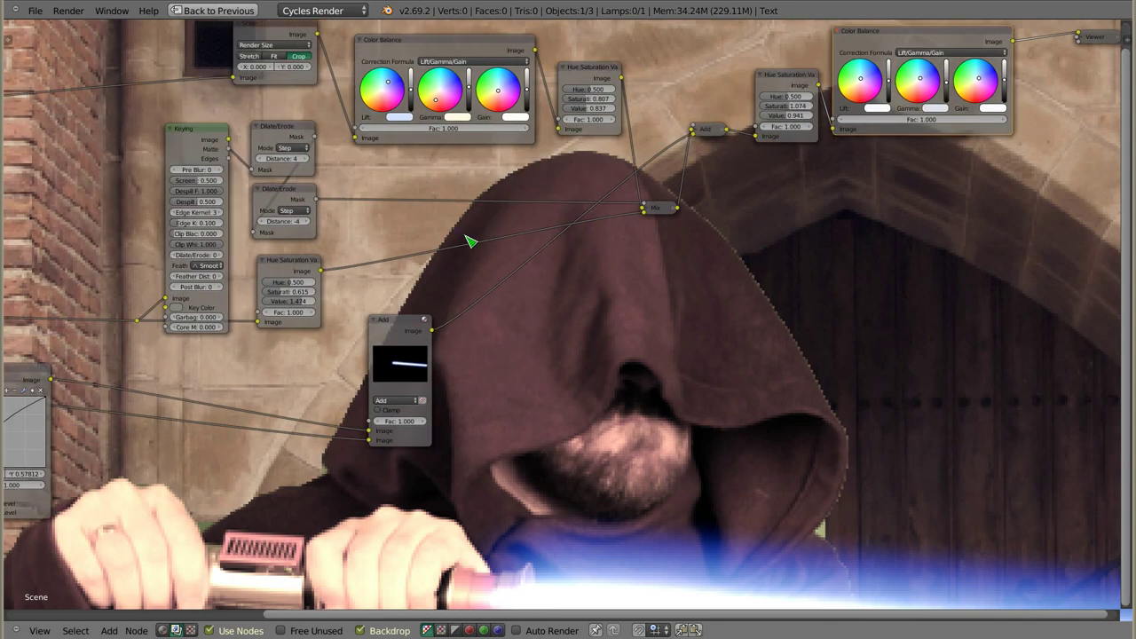
{"action": "middle_click_drag", "start_coordinate": [471, 242], "coordinate": [511, 313]}
Step: Add a Blur node fed by the eroded mask and connect its output to the Mix factor
{"action": "left_click", "coordinate": [342, 263], "text": "ctrl+shift"}
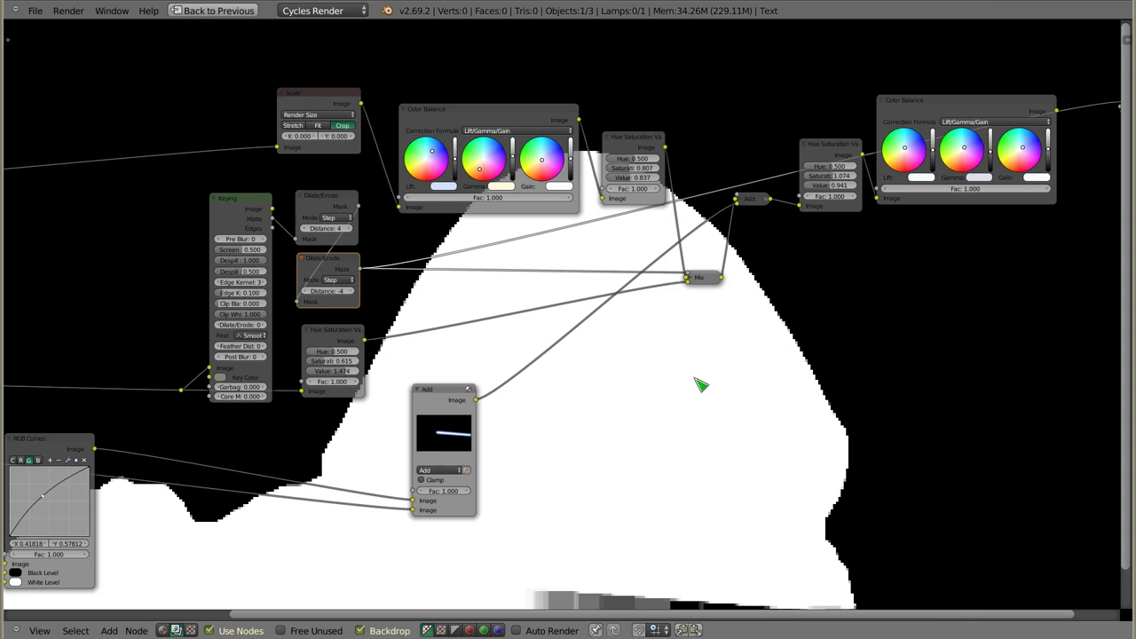
{"action": "key", "text": "shift+a"}
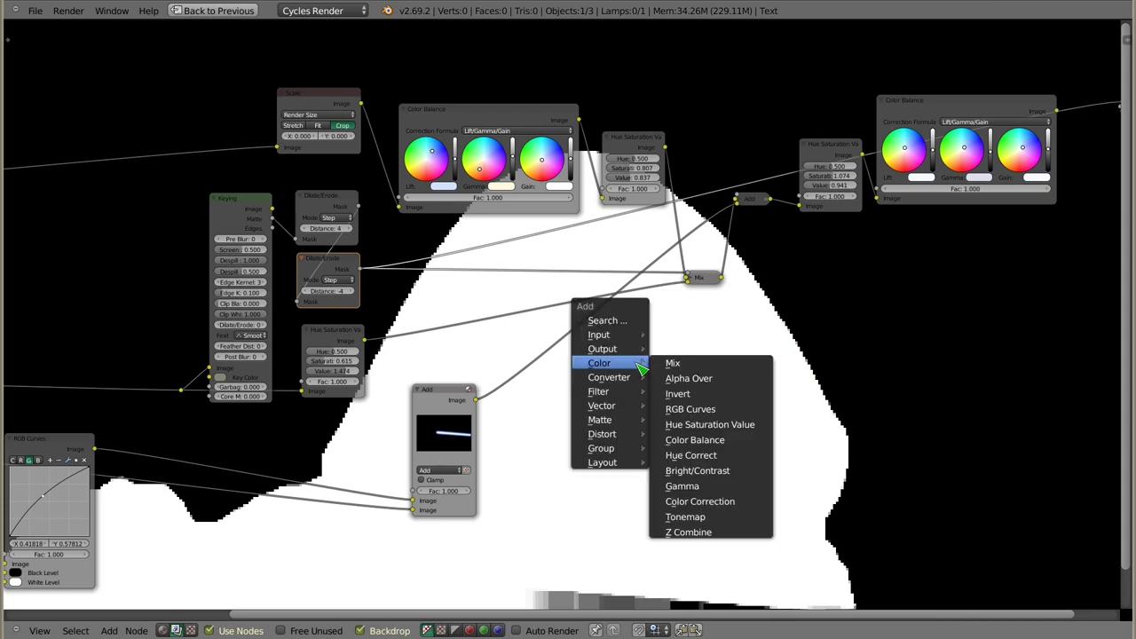
{"action": "left_click", "coordinate": [639, 416]}
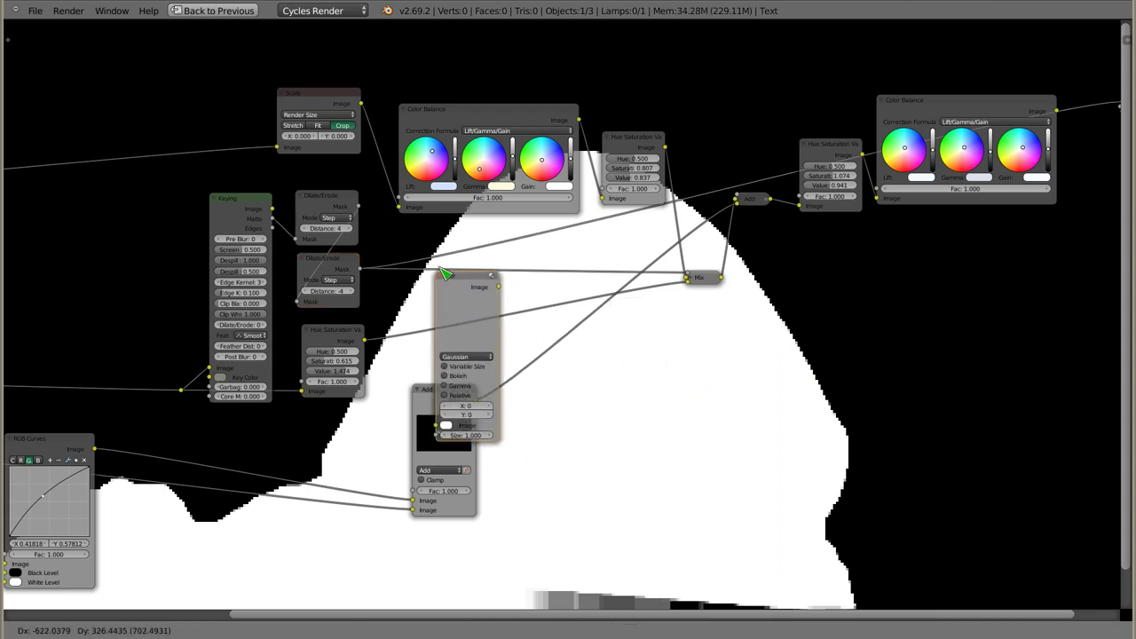
{"action": "left_click", "coordinate": [638, 341]}
{"action": "left_click_drag", "start_coordinate": [360, 268], "coordinate": [638, 496]}
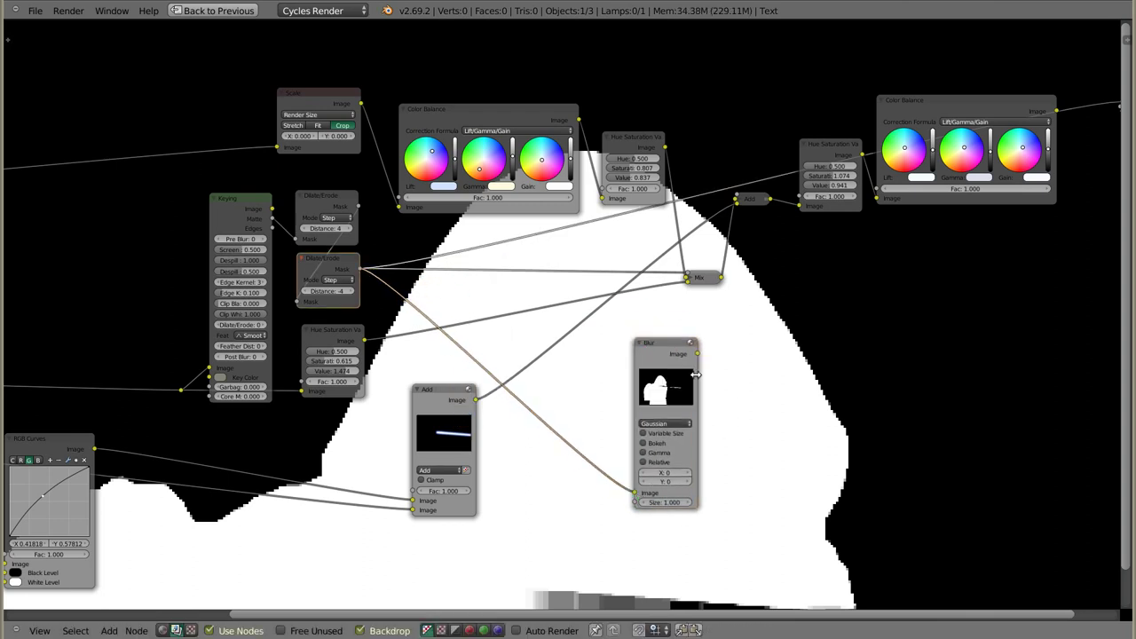
{"action": "mouse_move", "coordinate": [698, 354]}
{"action": "left_mouse_down"}
{"action": "mouse_move", "coordinate": [679, 277]}
{"action": "mouse_move", "coordinate": [696, 279]}
{"action": "left_mouse_up"}
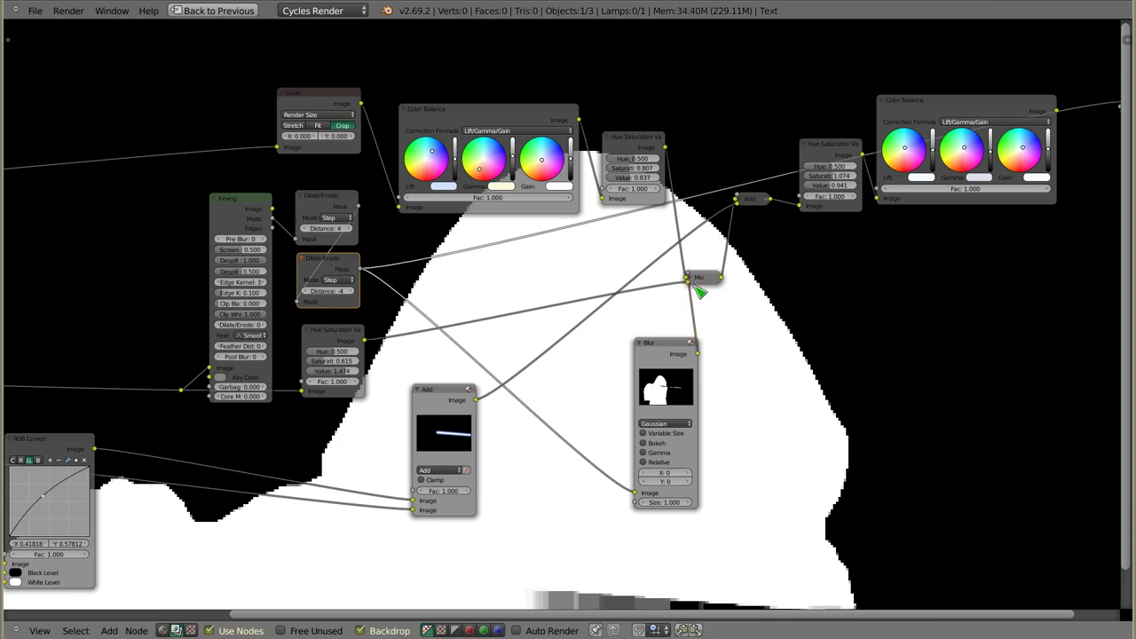
{"action": "left_click", "coordinate": [693, 473]}
{"action": "left_click", "coordinate": [692, 481]}
Step: Tidy the Blur and Mix nodes, set blur size to 2, and erode the mask to -5
{"action": "left_click_drag", "start_coordinate": [681, 342], "coordinate": [642, 330]}
{"action": "middle_click_drag", "start_coordinate": [793, 398], "coordinate": [682, 337]}
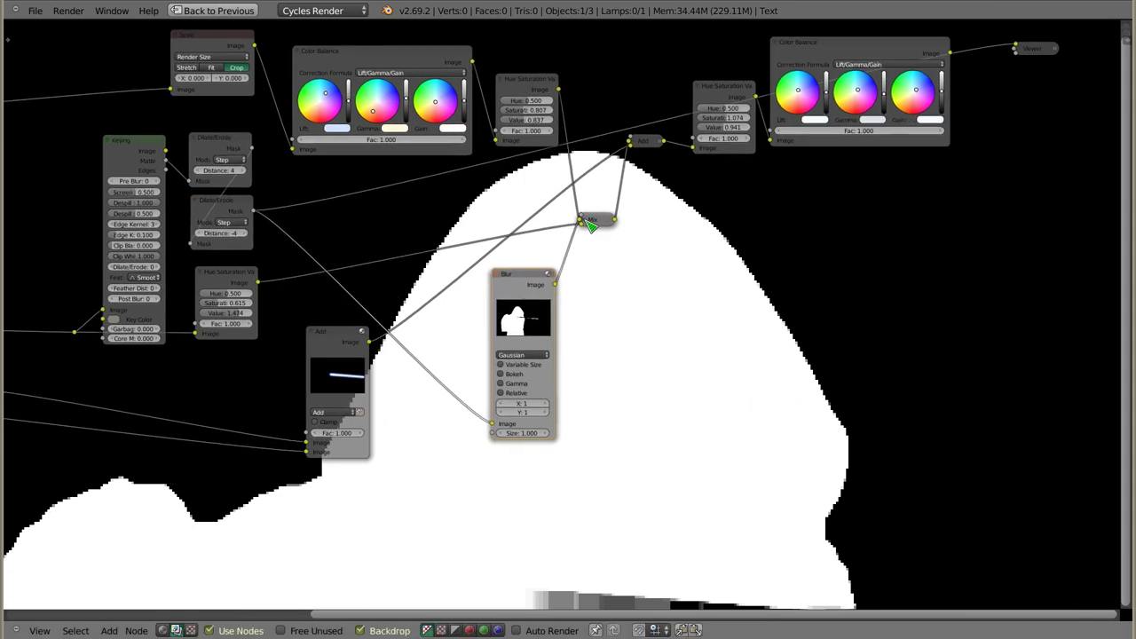
{"action": "key", "text": "h"}
{"action": "left_click_drag", "start_coordinate": [591, 227], "coordinate": [625, 175]}
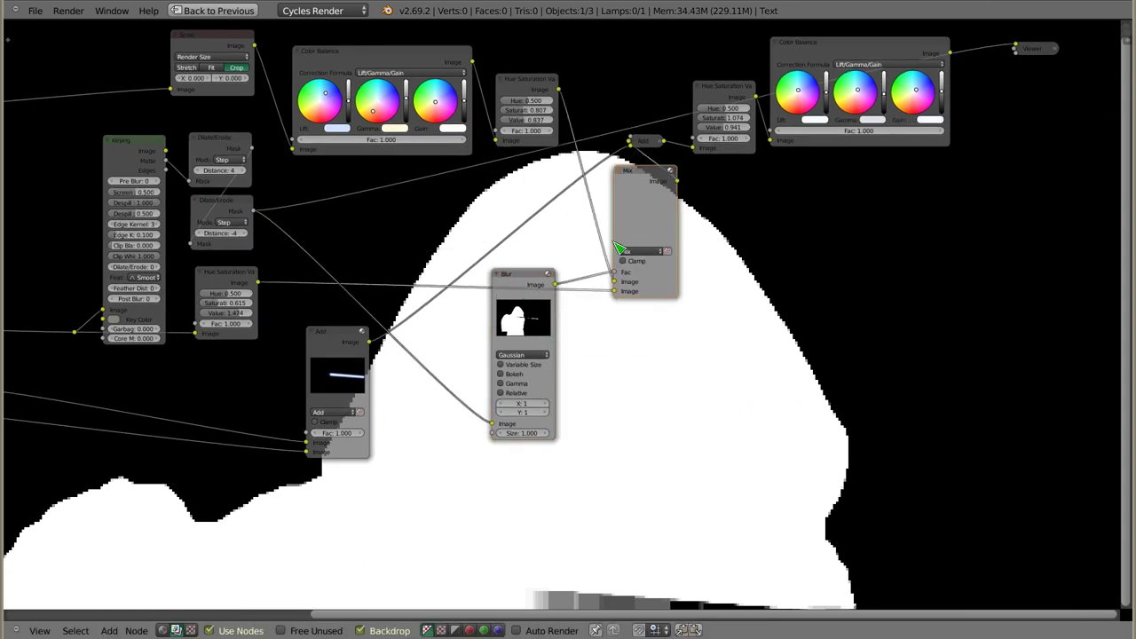
{"action": "left_click_drag", "start_coordinate": [551, 281], "coordinate": [477, 214]}
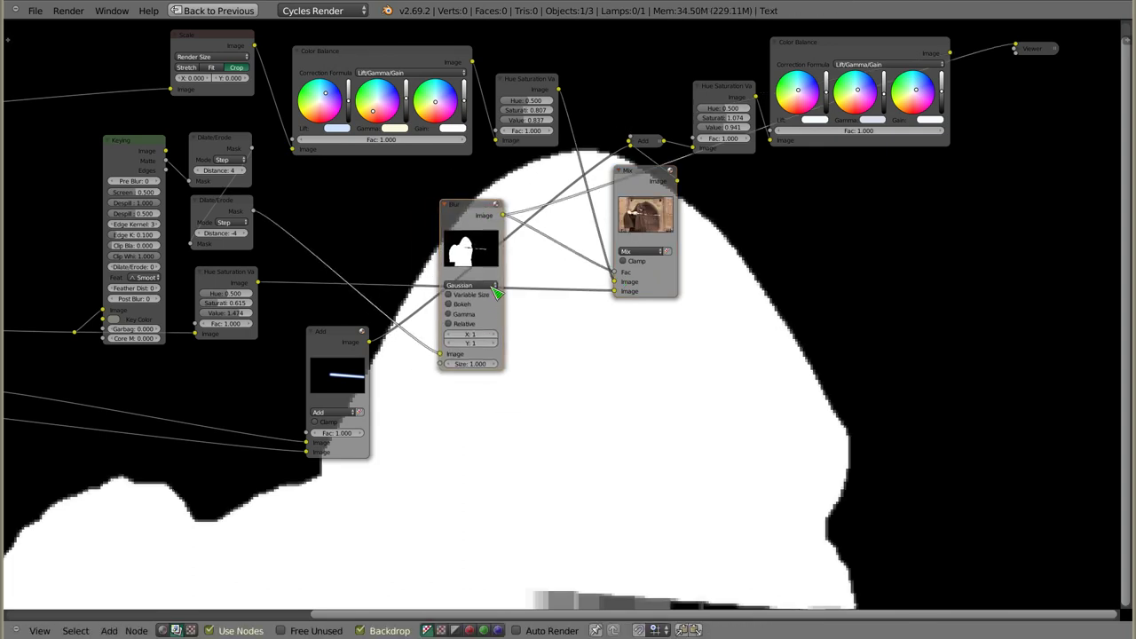
{"action": "left_click_drag", "start_coordinate": [470, 343], "coordinate": [800, 305]}
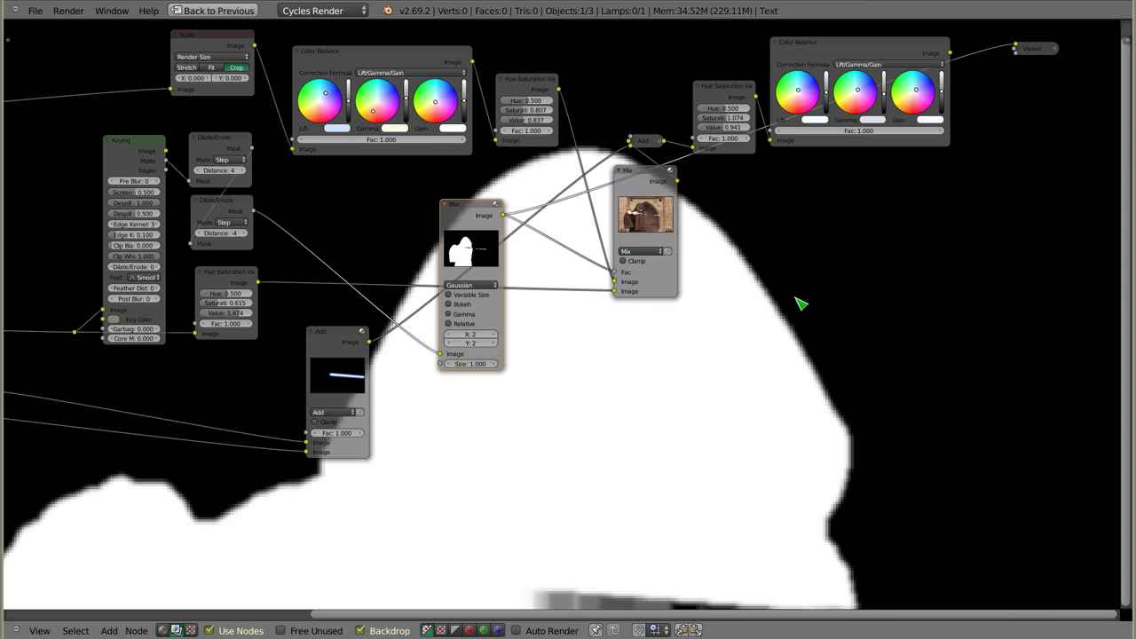
{"action": "left_click", "coordinate": [201, 234]}
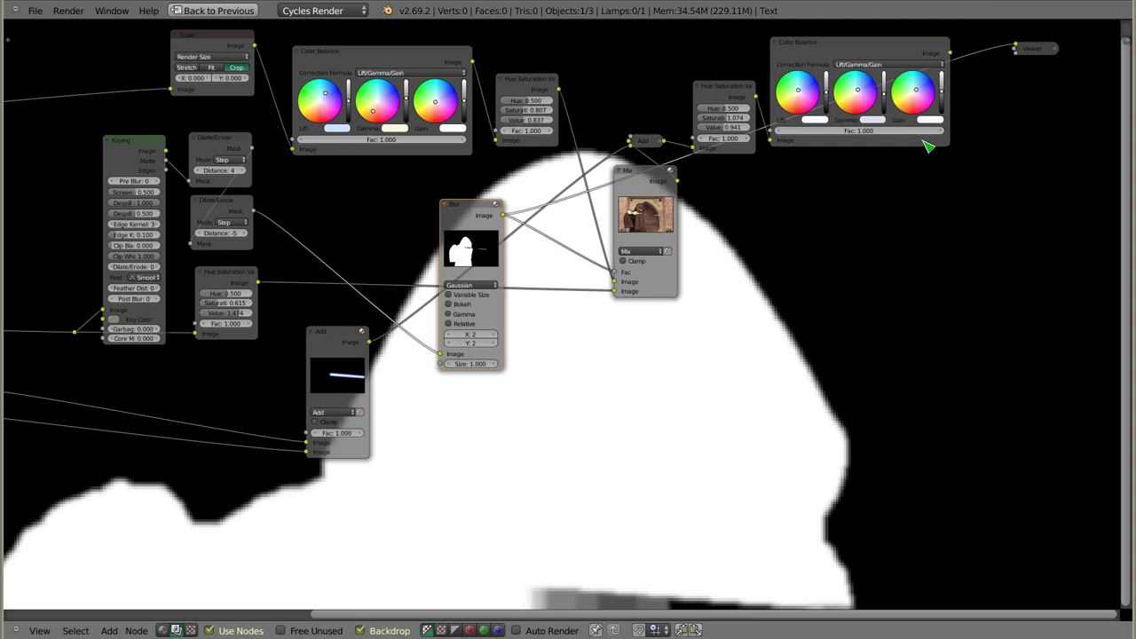
{"action": "left_click", "coordinate": [929, 51]}
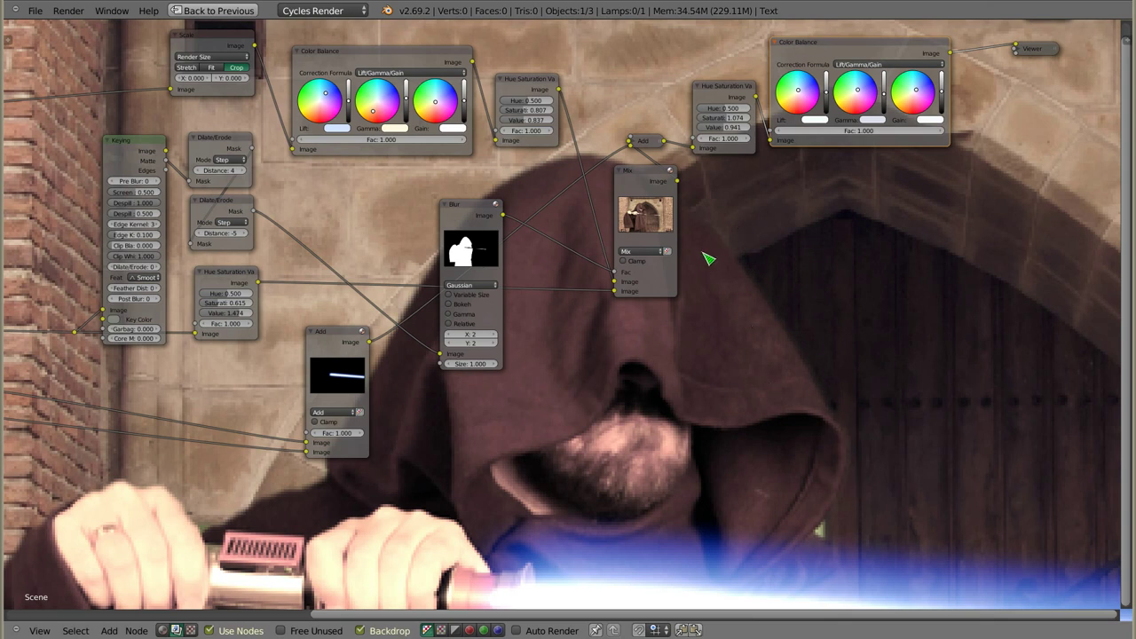
Step: Compare blur sizes 1 and 2 on the zoomed hood, keep 2, and erode the mask to -6
{"action": "key", "text": "v"}
{"action": "key", "text": "v"}
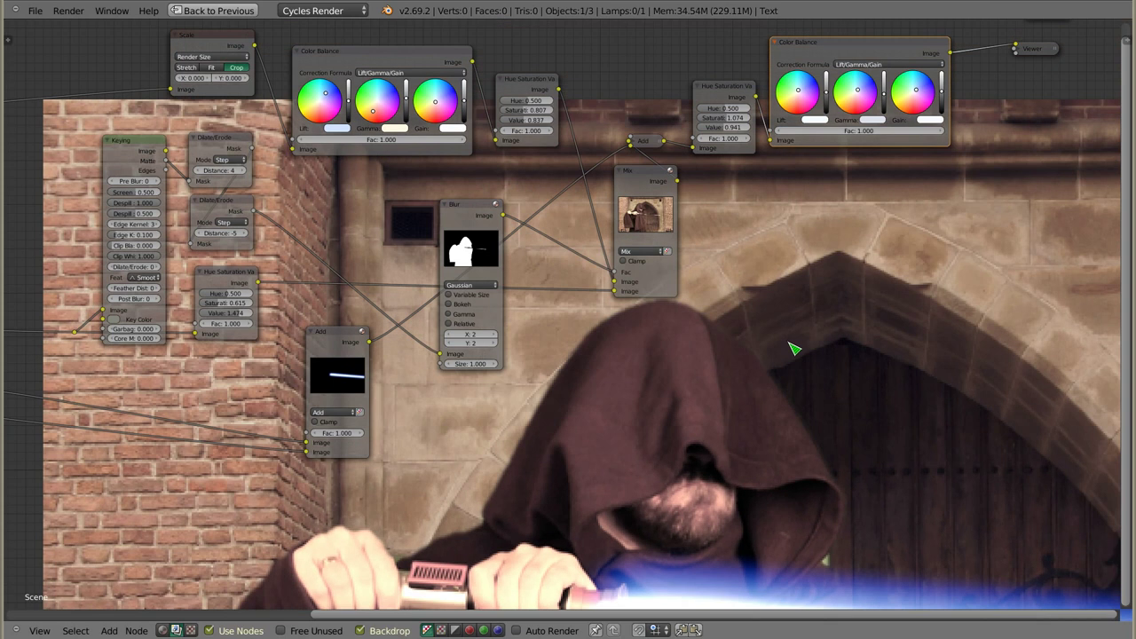
{"action": "key", "text": "alt+v"}
{"action": "key", "text": "alt+v"}
{"action": "key", "text": "alt+v"}
{"action": "key", "text": "alt+v"}
{"action": "key", "text": "alt+v"}
{"action": "key", "text": "alt+v"}
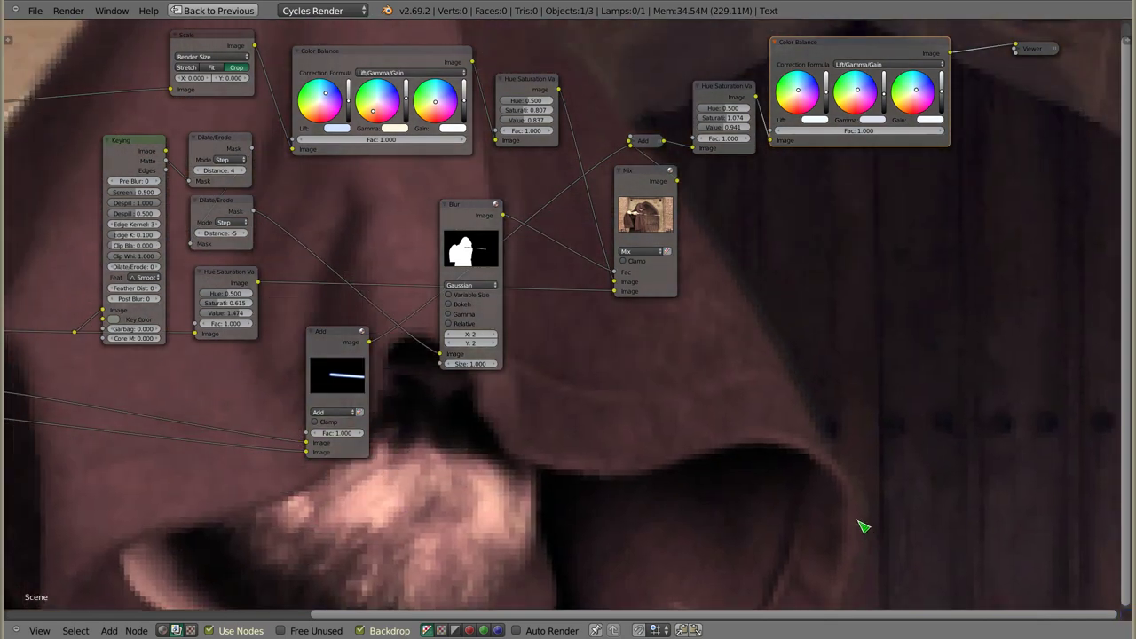
{"action": "key", "text": "alt+v"}
{"action": "left_click", "coordinate": [450, 333]}
{"action": "left_click", "coordinate": [450, 343]}
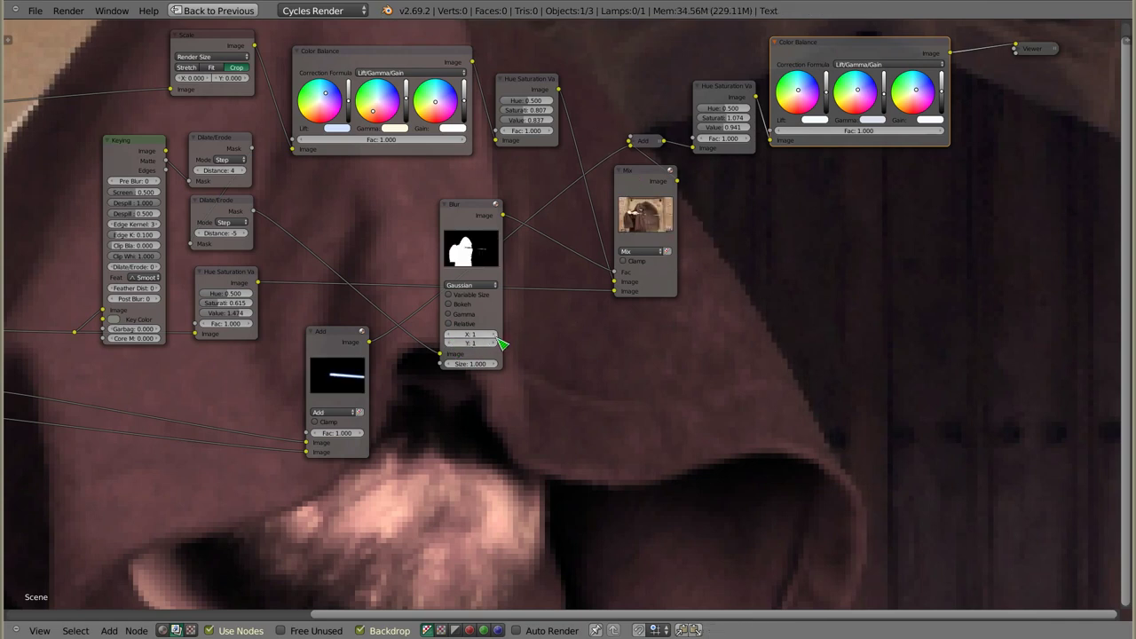
{"action": "left_click", "coordinate": [495, 335]}
{"action": "left_click", "coordinate": [495, 343]}
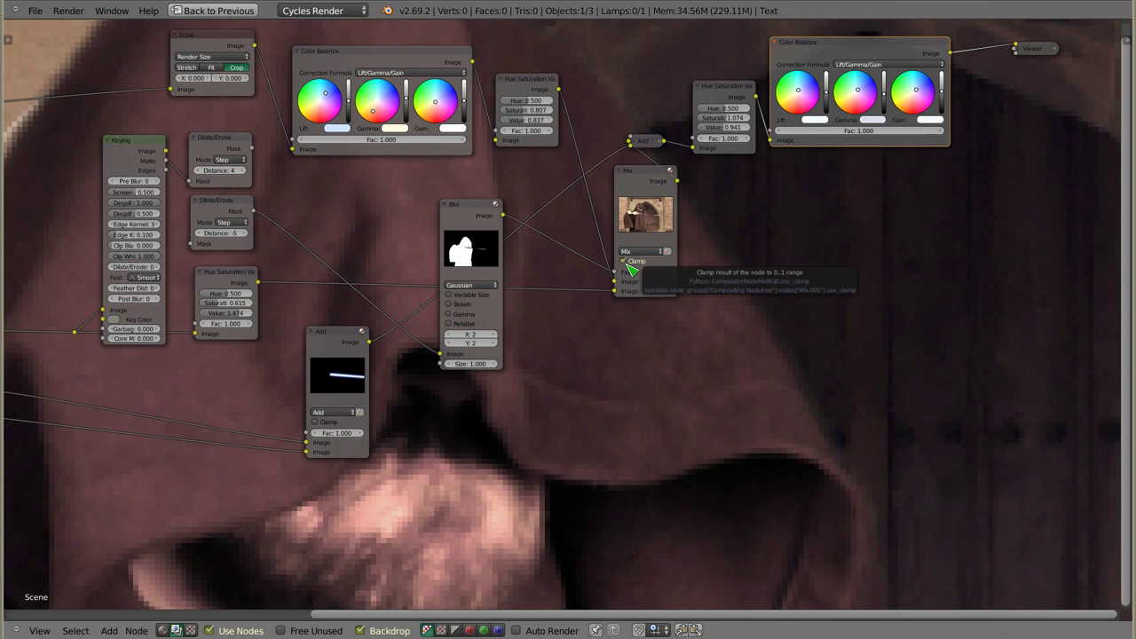
{"action": "left_click", "coordinate": [201, 233]}
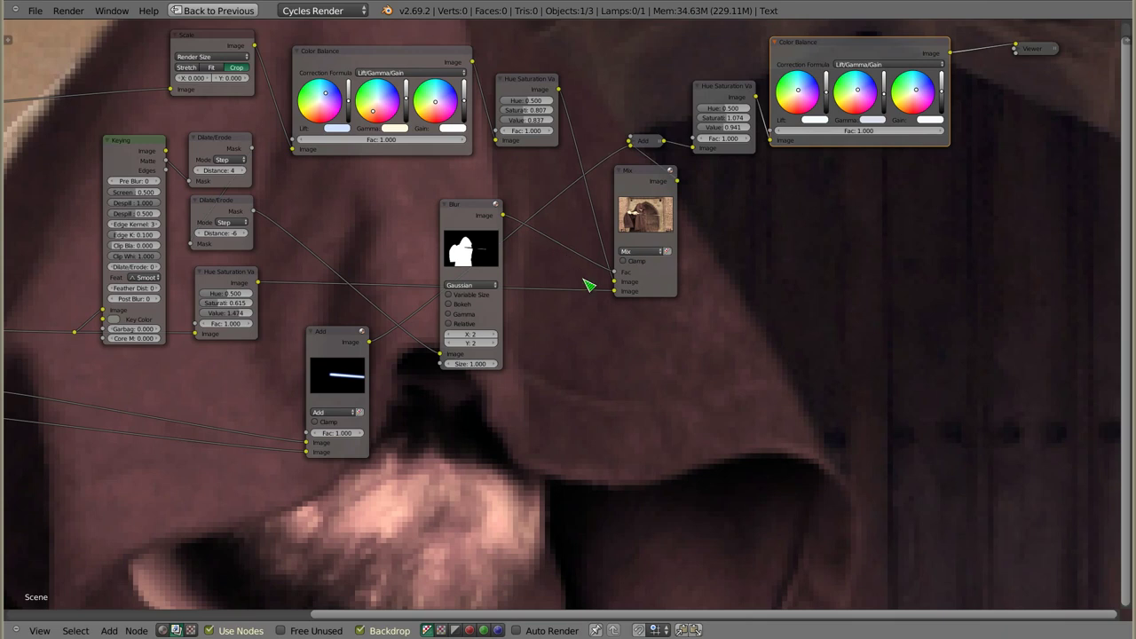
Step: Reframe the backdrop on the full shot and bring the output nodes into view
{"action": "key", "text": "v"}
{"action": "key", "text": "v"}
{"action": "key", "text": "v"}
{"action": "key", "text": "v"}
{"action": "key", "text": "v"}
{"action": "mouse_move", "coordinate": [729, 434]}
{"action": "middle_mouse_down", "text": "alt"}
{"action": "mouse_move", "coordinate": [819, 580]}
{"action": "mouse_move", "coordinate": [703, 191]}
{"action": "middle_mouse_up", "text": "alt"}
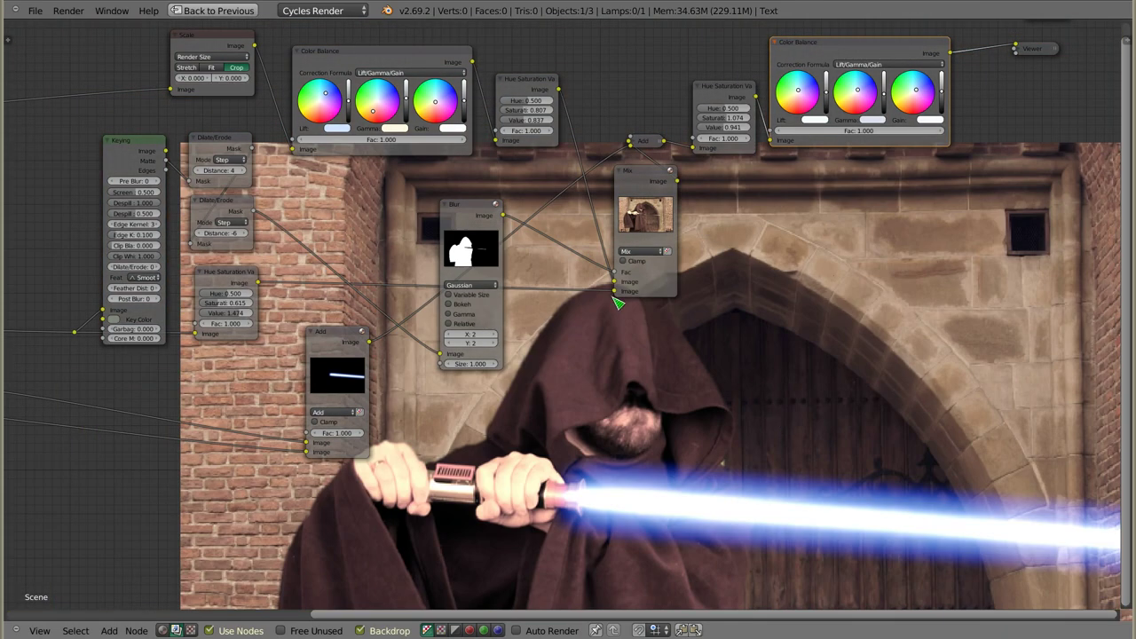
{"action": "middle_click_drag", "start_coordinate": [746, 404], "coordinate": [533, 302]}
{"action": "scroll", "coordinate": [502, 250], "scroll_direction": "down", "scroll_amount": 1}
{"action": "scroll", "coordinate": [502, 250], "scroll_direction": "down", "scroll_amount": 1}
{"action": "scroll", "coordinate": [590, 366], "scroll_direction": "down", "scroll_amount": 1}
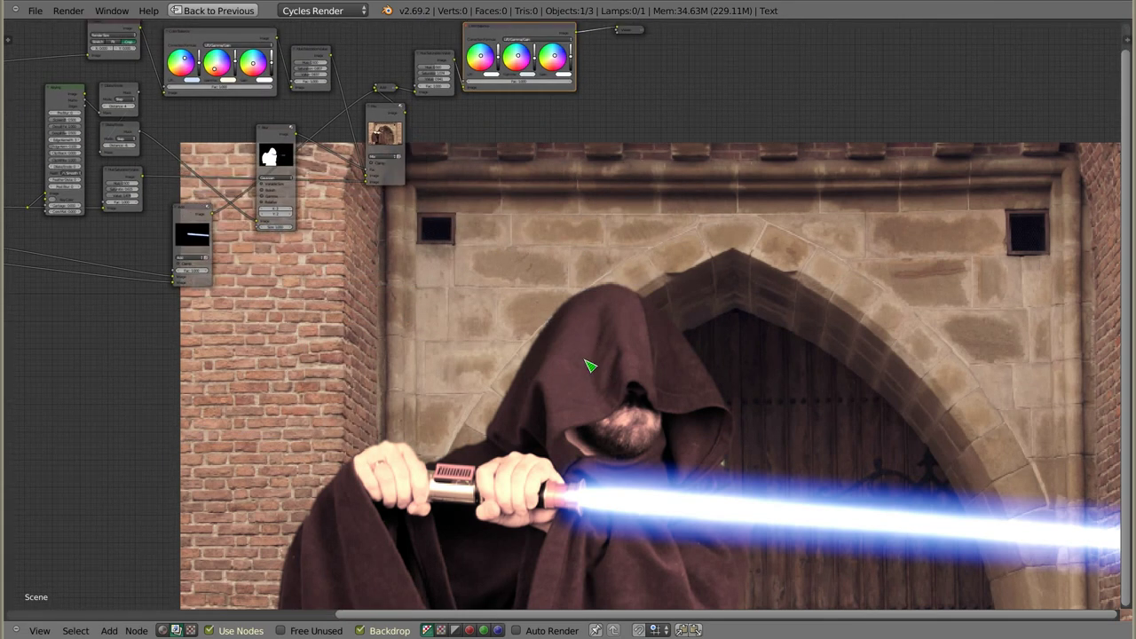
{"action": "key", "text": "v"}
{"action": "key", "text": "v"}
{"action": "mouse_move", "coordinate": [769, 494]}
{"action": "middle_mouse_down", "text": "alt"}
{"action": "mouse_move", "coordinate": [737, 300]}
{"action": "mouse_move", "coordinate": [746, 326]}
{"action": "middle_mouse_up", "text": "alt"}
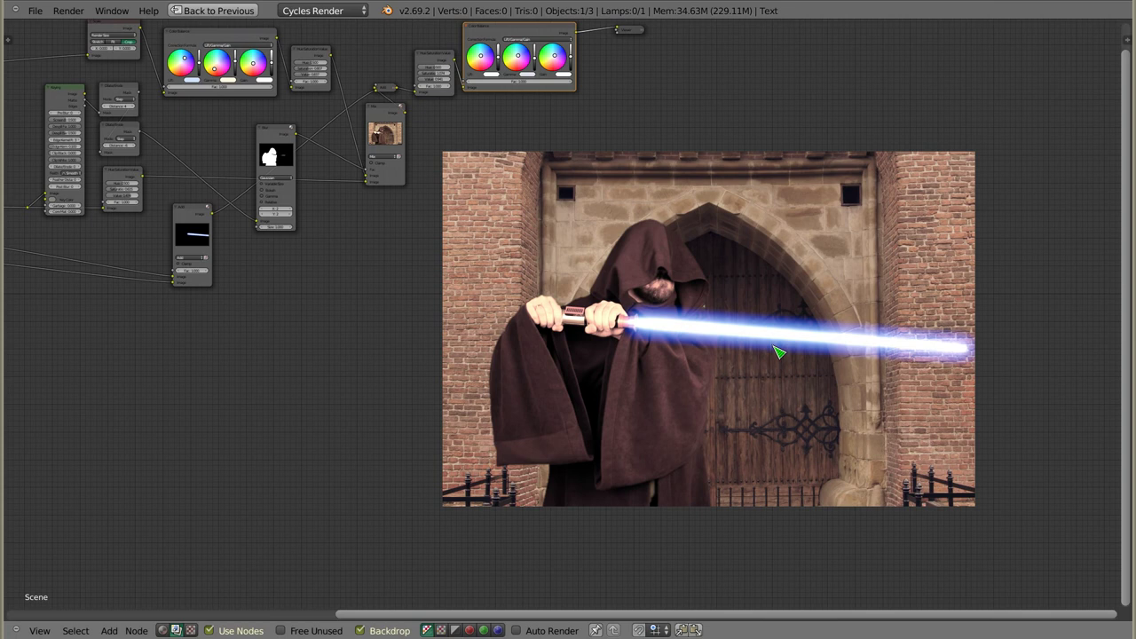
{"action": "scroll", "coordinate": [609, 254], "scroll_direction": "up", "scroll_amount": 1}
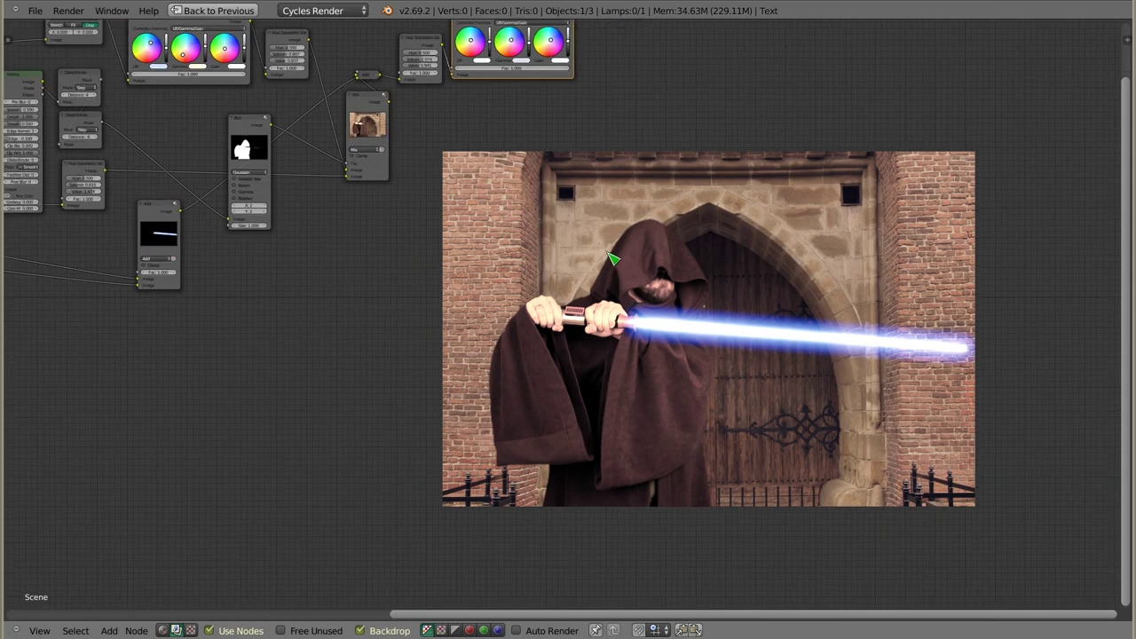
{"action": "scroll", "coordinate": [610, 258], "scroll_direction": "up", "scroll_amount": 1}
{"action": "middle_click_drag", "start_coordinate": [579, 172], "coordinate": [558, 194]}
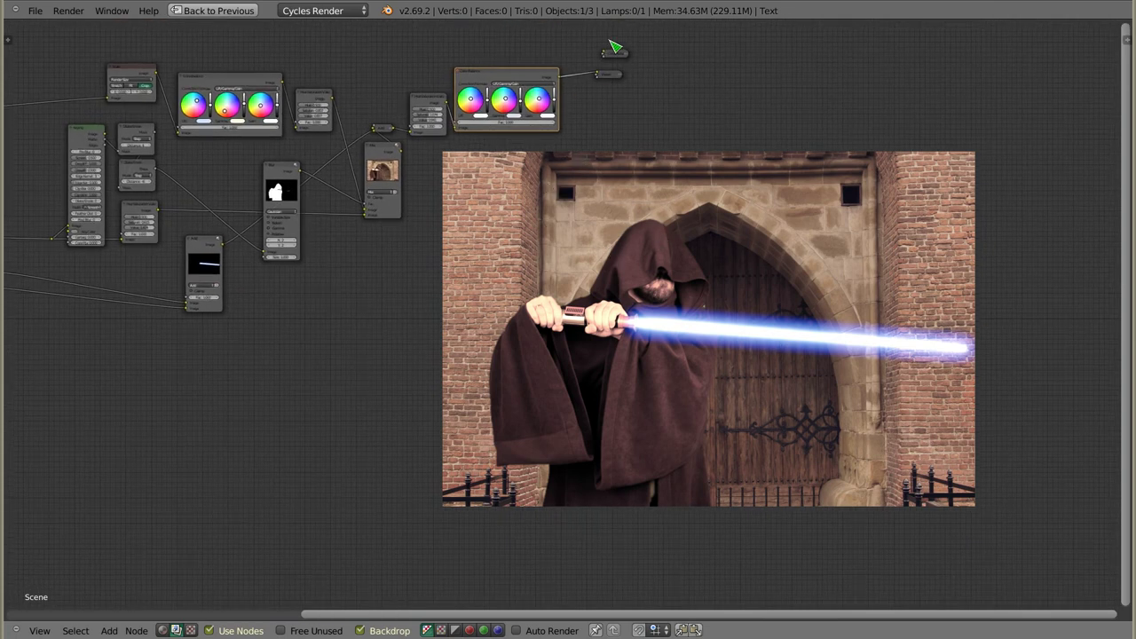
{"action": "scroll", "coordinate": [611, 69], "scroll_direction": "up", "scroll_amount": 2}
{"action": "scroll", "coordinate": [611, 69], "scroll_direction": "up", "scroll_amount": 3}
Step: Connect the final Color Balance image to the expanded Composite node and render with F12
{"action": "middle_click_drag", "start_coordinate": [604, 97], "coordinate": [317, 129]}
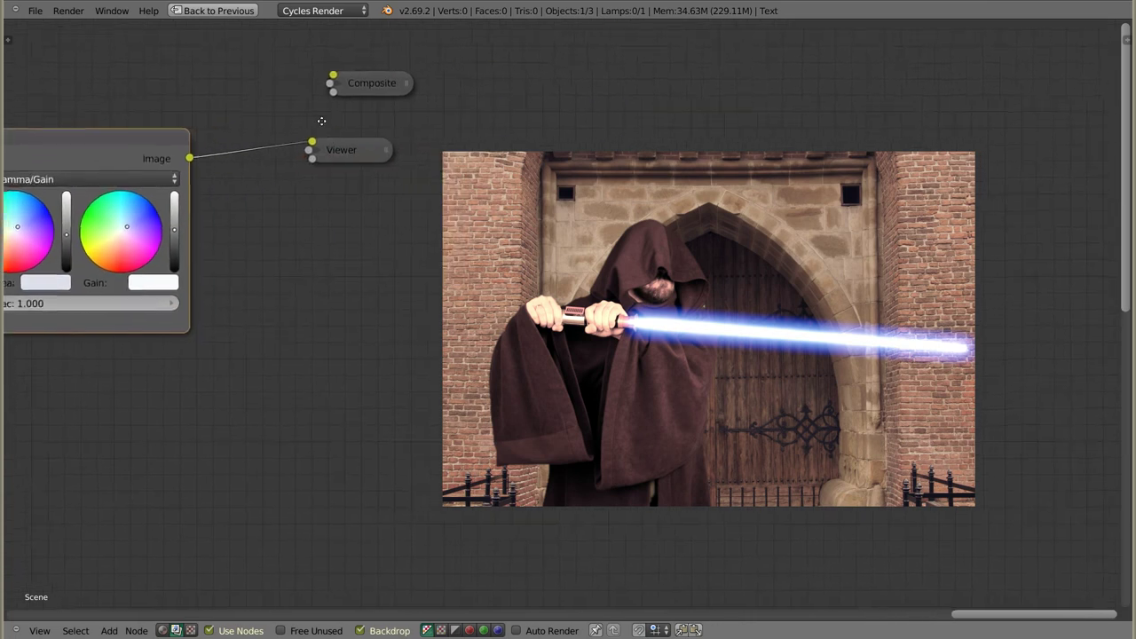
{"action": "left_click_drag", "start_coordinate": [346, 158], "coordinate": [395, 197]}
{"action": "mouse_move", "coordinate": [359, 85]}
{"action": "left_mouse_down"}
{"action": "mouse_move", "coordinate": [373, 116]}
{"action": "mouse_move", "coordinate": [302, 48]}
{"action": "mouse_move", "coordinate": [231, 20]}
{"action": "left_mouse_up"}
{"action": "key", "text": "h"}
{"action": "mouse_move", "coordinate": [185, 159]}
{"action": "left_mouse_down"}
{"action": "mouse_move", "coordinate": [229, 204]}
{"action": "mouse_move", "coordinate": [232, 191]}
{"action": "left_mouse_up"}
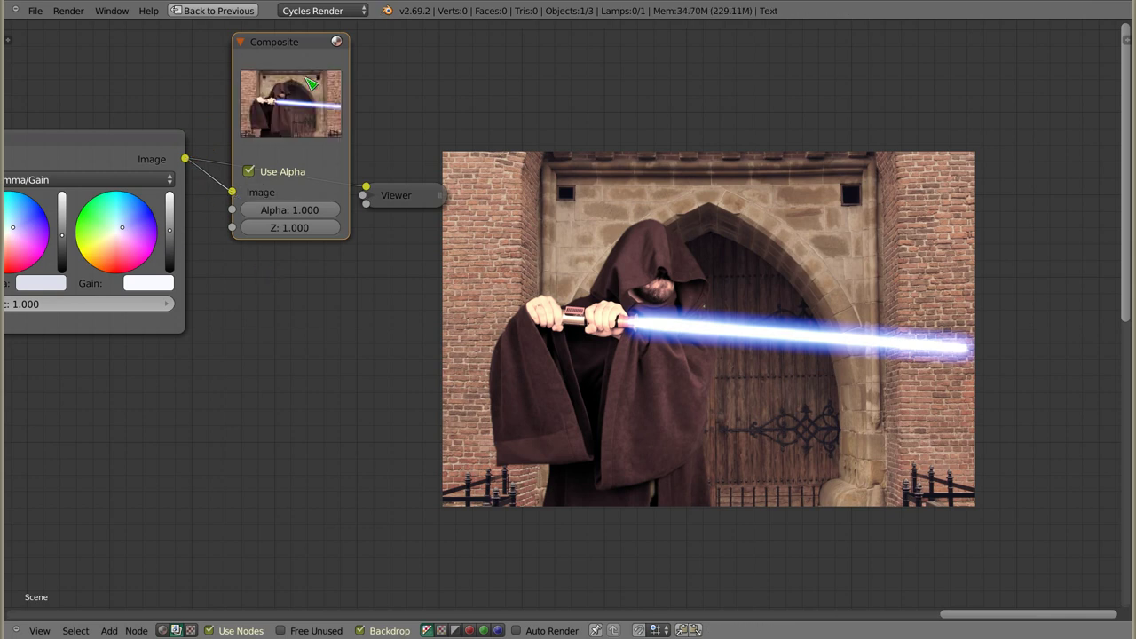
{"action": "key", "text": "F12"}
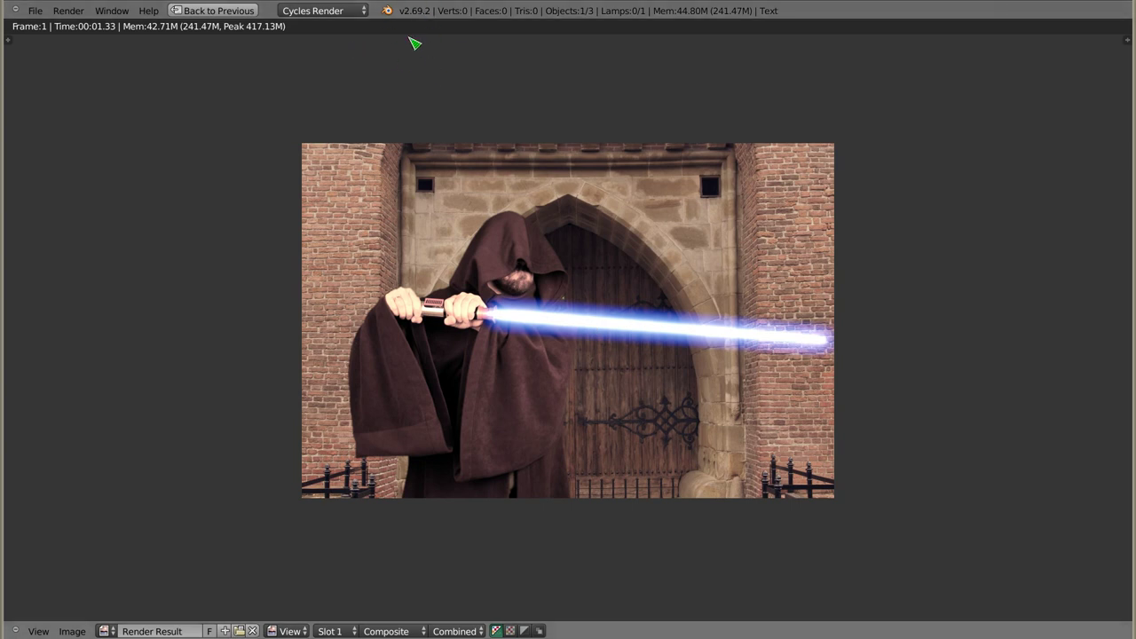
Step: Re-render the frame and zoom and pan the Render Result to inspect the figure and saber
{"action": "key", "text": "F12"}
{"action": "scroll", "coordinate": [632, 367], "scroll_direction": "up", "scroll_amount": 3}
{"action": "scroll", "coordinate": [604, 291], "scroll_direction": "down", "scroll_amount": 1}
{"action": "middle_click_drag", "start_coordinate": [561, 263], "coordinate": [589, 303]}
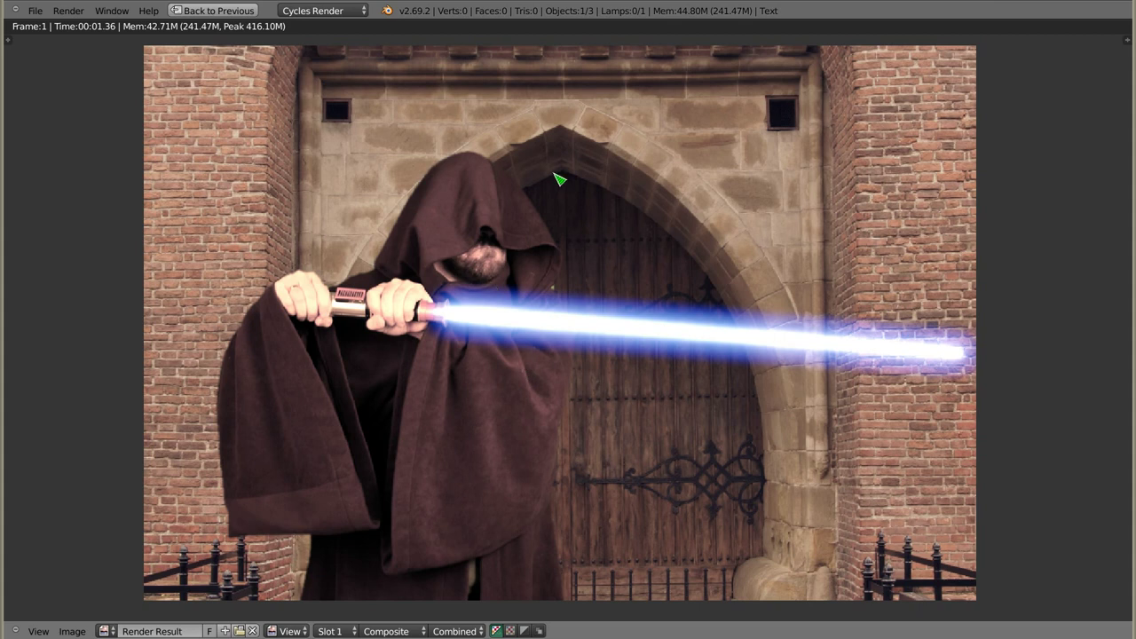
{"action": "scroll", "coordinate": [553, 293], "scroll_direction": "down", "scroll_amount": 1}
{"action": "scroll", "coordinate": [553, 293], "scroll_direction": "down", "scroll_amount": 2}
{"action": "scroll", "coordinate": [556, 315], "scroll_direction": "up", "scroll_amount": 1}
{"action": "scroll", "coordinate": [556, 315], "scroll_direction": "up", "scroll_amount": 2}
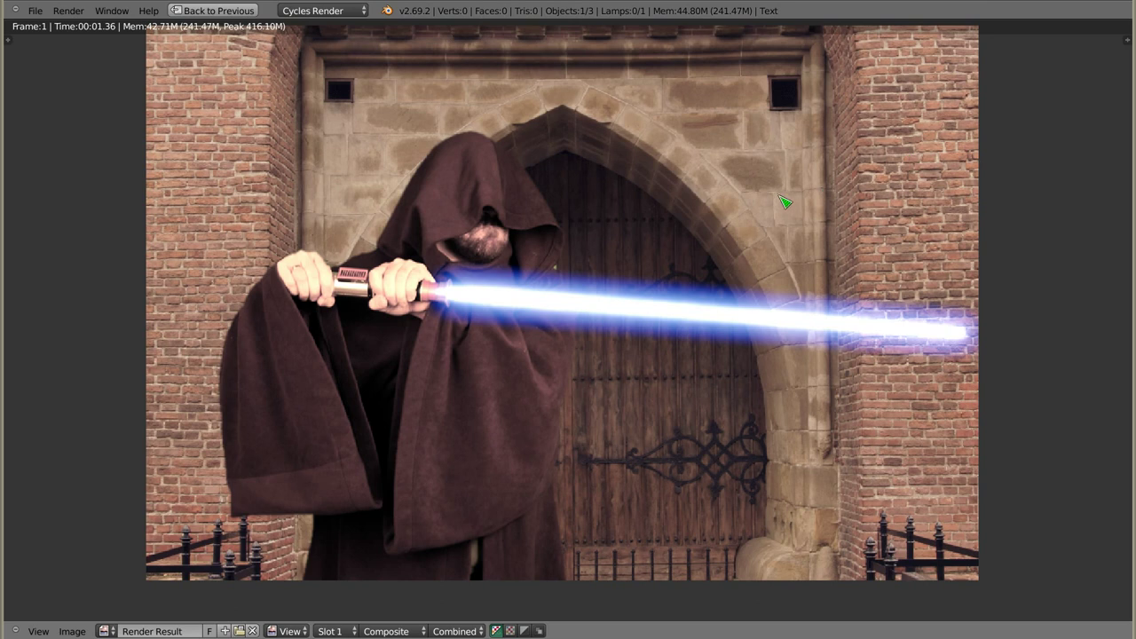
{"action": "scroll", "coordinate": [277, 174], "scroll_direction": "down", "scroll_amount": 3}
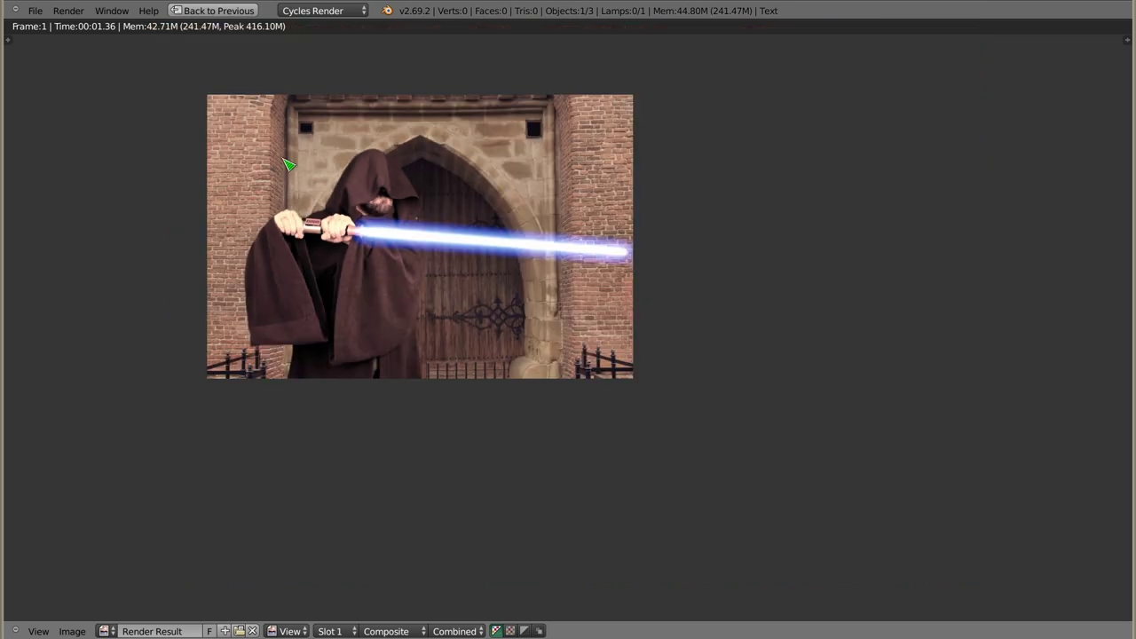
{"action": "middle_click_drag", "start_coordinate": [287, 164], "coordinate": [507, 293]}
Step: Return to compositing, maximize the node editor, and frame the whole node tree
{"action": "key", "text": "Escape"}
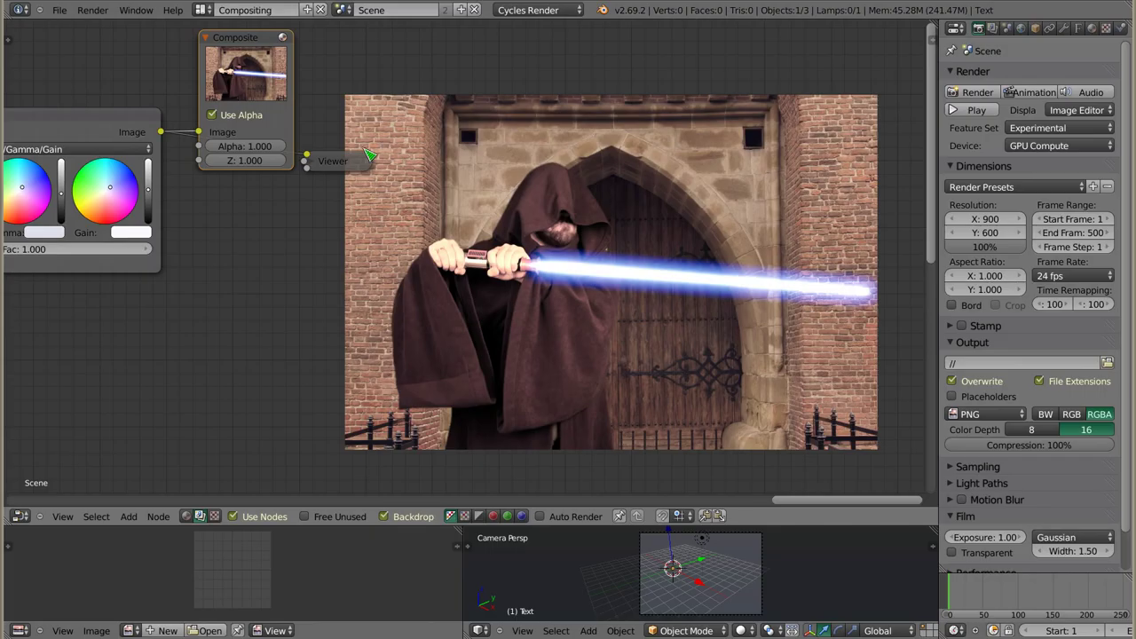
{"action": "middle_click_drag", "start_coordinate": [366, 154], "coordinate": [539, 160]}
{"action": "mouse_move", "coordinate": [539, 161]}
{"action": "left_mouse_down"}
{"action": "mouse_move", "coordinate": [592, 166]}
{"action": "mouse_move", "coordinate": [729, 142]}
{"action": "left_mouse_up"}
{"action": "left_click_drag", "start_coordinate": [551, 57], "coordinate": [658, 20]}
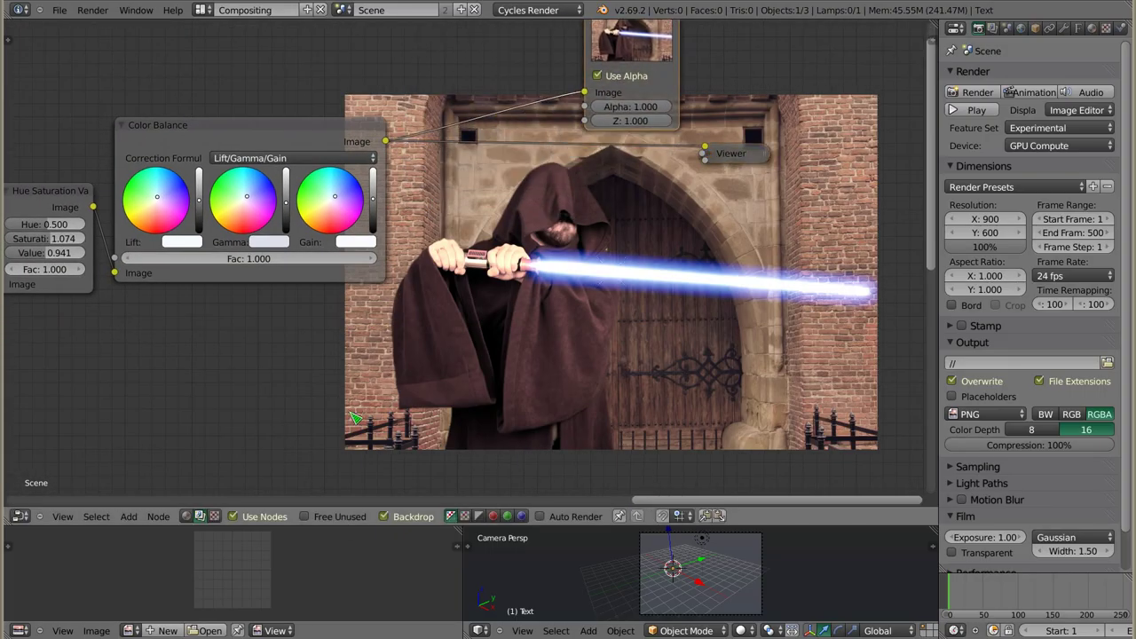
{"action": "key", "text": "ctrl+Up"}
{"action": "scroll", "coordinate": [219, 324], "scroll_direction": "down", "scroll_amount": 3}
{"action": "middle_click_drag", "start_coordinate": [284, 355], "coordinate": [435, 341]}
{"action": "middle_click_drag", "start_coordinate": [119, 267], "coordinate": [451, 316]}
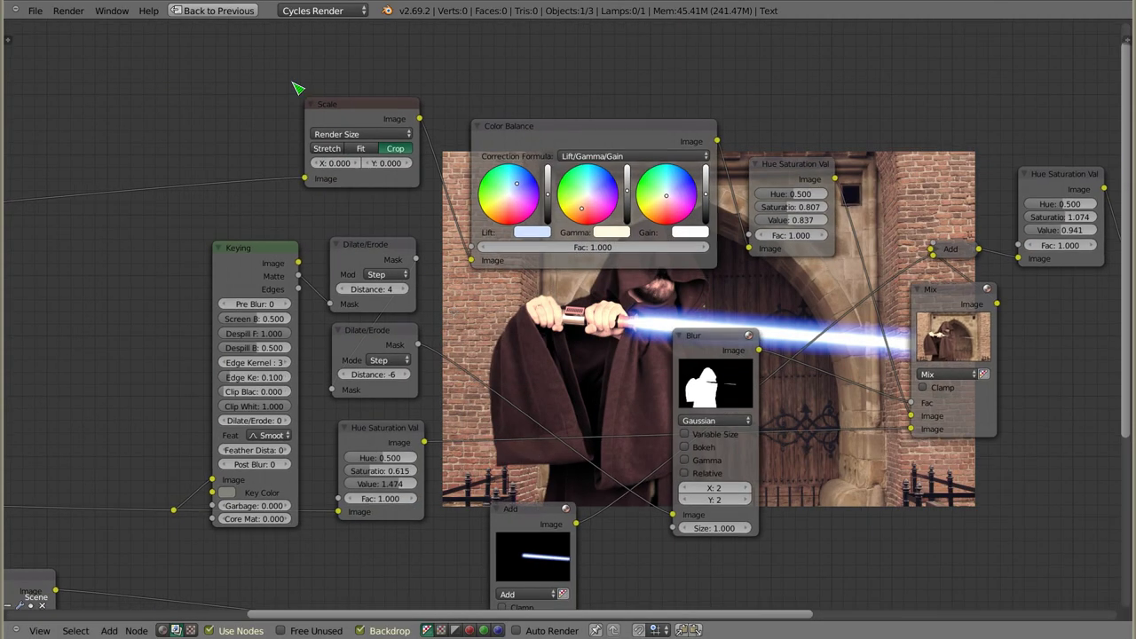
{"action": "middle_click_drag", "start_coordinate": [511, 196], "coordinate": [360, 178]}
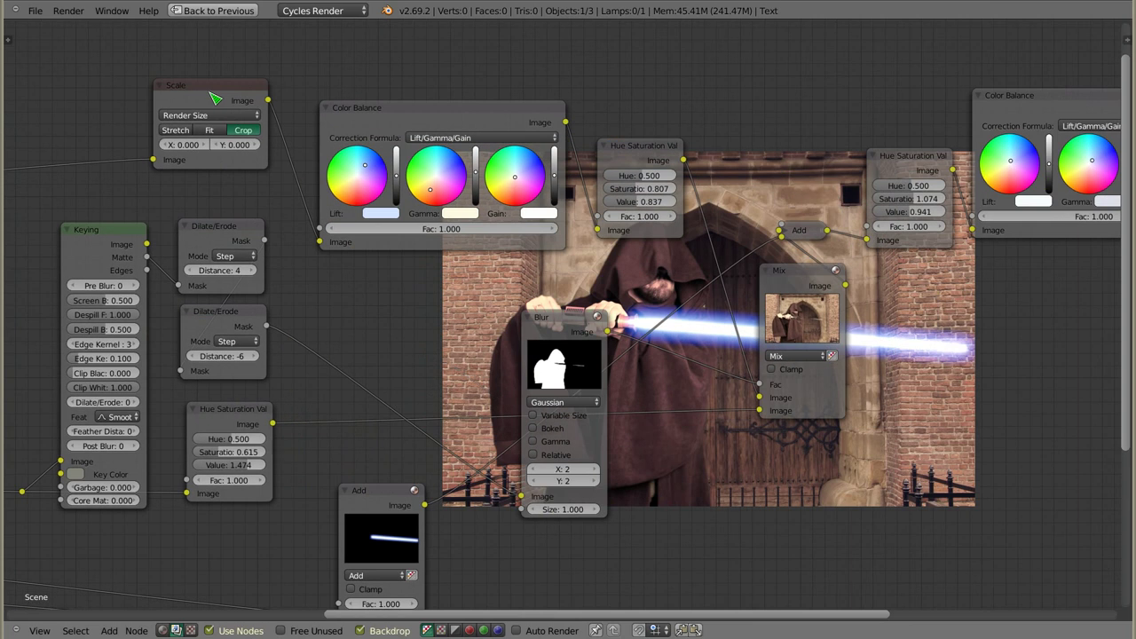
Step: Preview Scale, Color Balance and Hue Saturation Val outputs, ending on the Mix node output
{"action": "left_click", "coordinate": [216, 98], "text": "ctrl+shift"}
{"action": "left_click", "coordinate": [452, 125], "text": "ctrl+shift"}
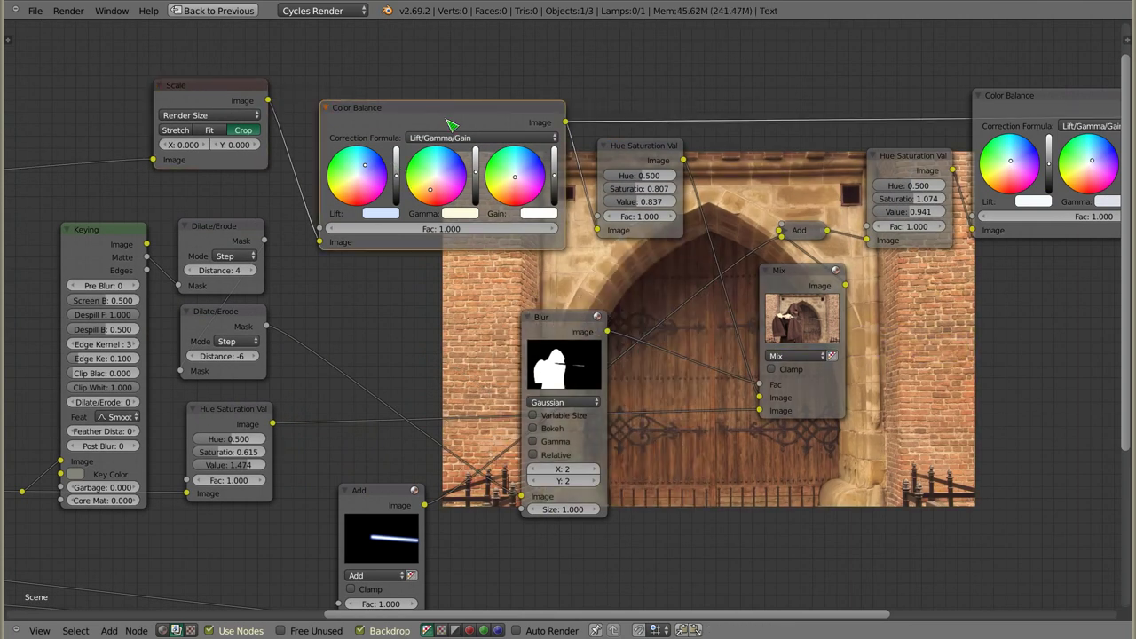
{"action": "left_click", "coordinate": [657, 158], "text": "ctrl+shift"}
{"action": "mouse_move", "coordinate": [664, 246]}
{"action": "middle_mouse_down"}
{"action": "mouse_move", "coordinate": [246, 219]}
{"action": "mouse_move", "coordinate": [306, 210]}
{"action": "middle_mouse_up"}
{"action": "left_click", "coordinate": [364, 258], "text": "ctrl+shift"}
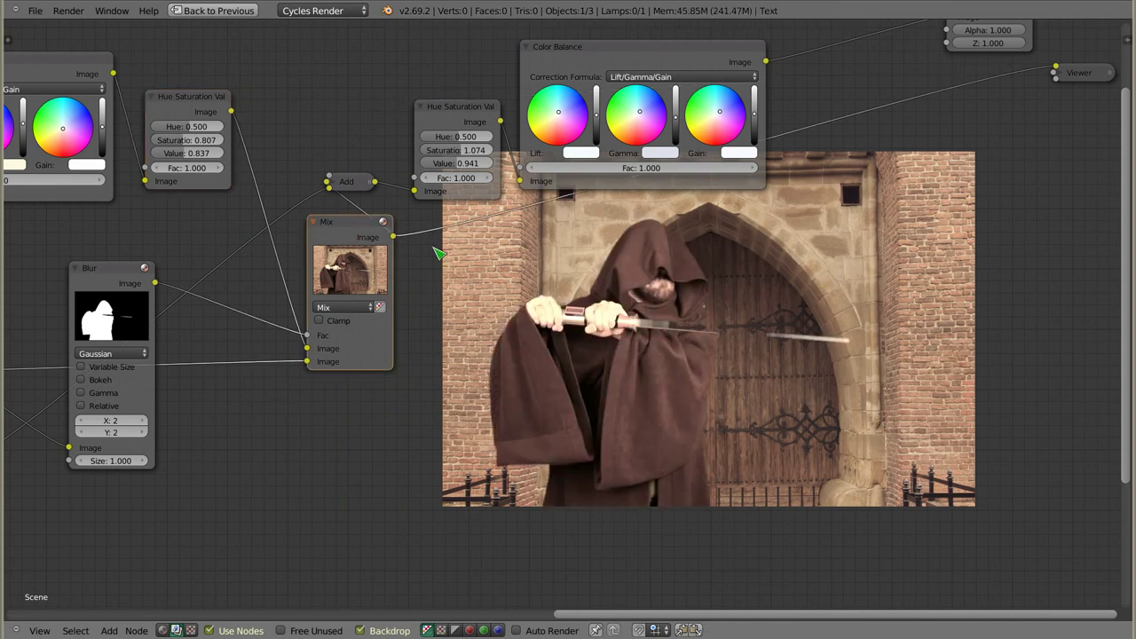
Step: Rearrange the Hue Saturation Val, Add, Mix and Color Balance nodes to make room
{"action": "left_click_drag", "start_coordinate": [203, 101], "coordinate": [196, 69]}
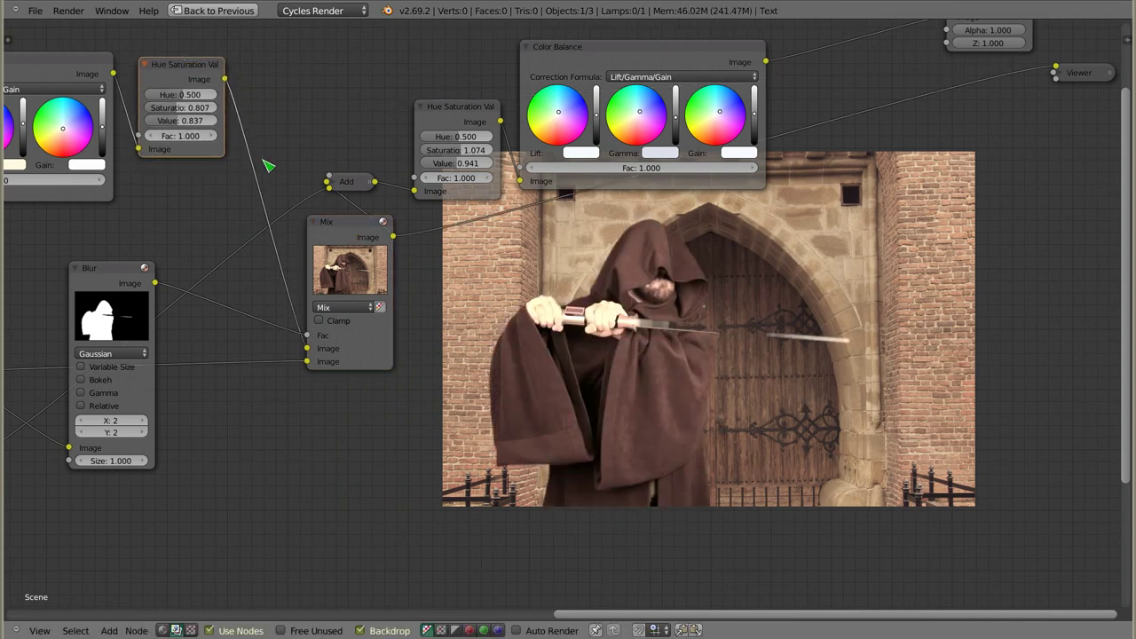
{"action": "left_click_drag", "start_coordinate": [360, 184], "coordinate": [383, 188]}
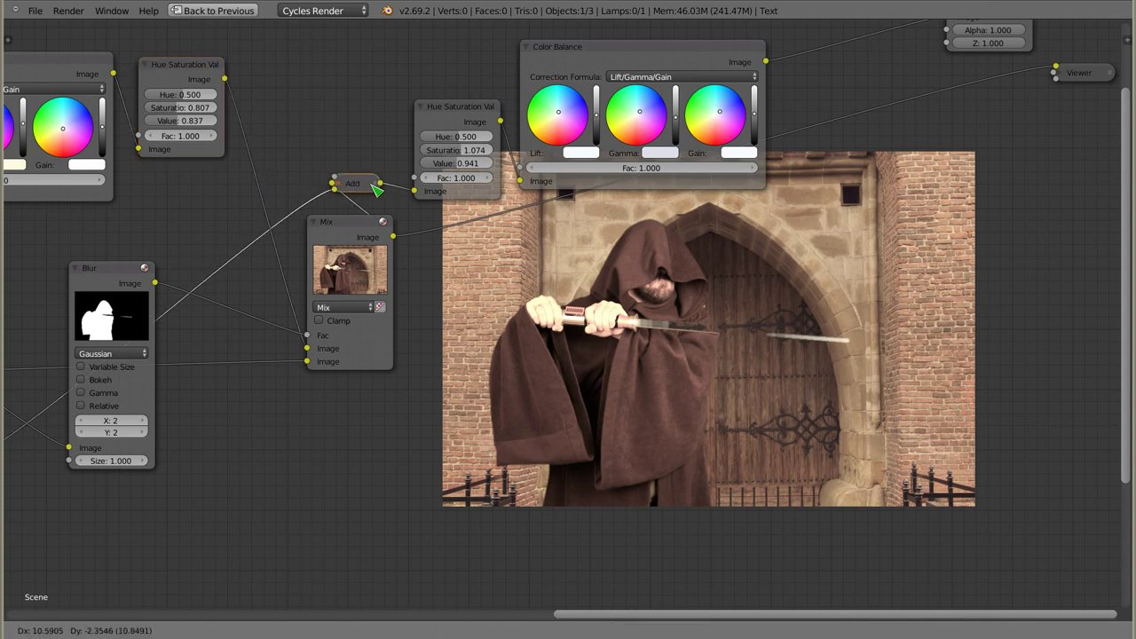
{"action": "left_click_drag", "start_coordinate": [355, 233], "coordinate": [366, 269]}
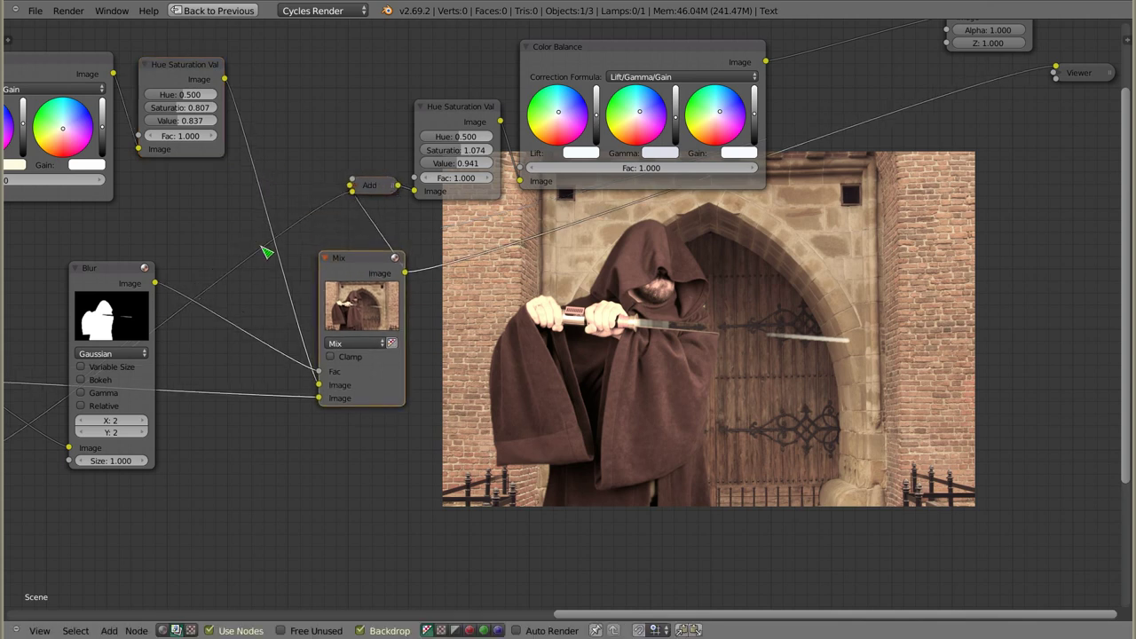
{"action": "scroll", "coordinate": [266, 251], "scroll_direction": "up", "scroll_amount": 4, "text": "ctrl"}
{"action": "scroll", "coordinate": [315, 199], "scroll_direction": "down", "scroll_amount": 2, "text": "ctrl"}
{"action": "left_click_drag", "start_coordinate": [167, 61], "coordinate": [146, 57]}
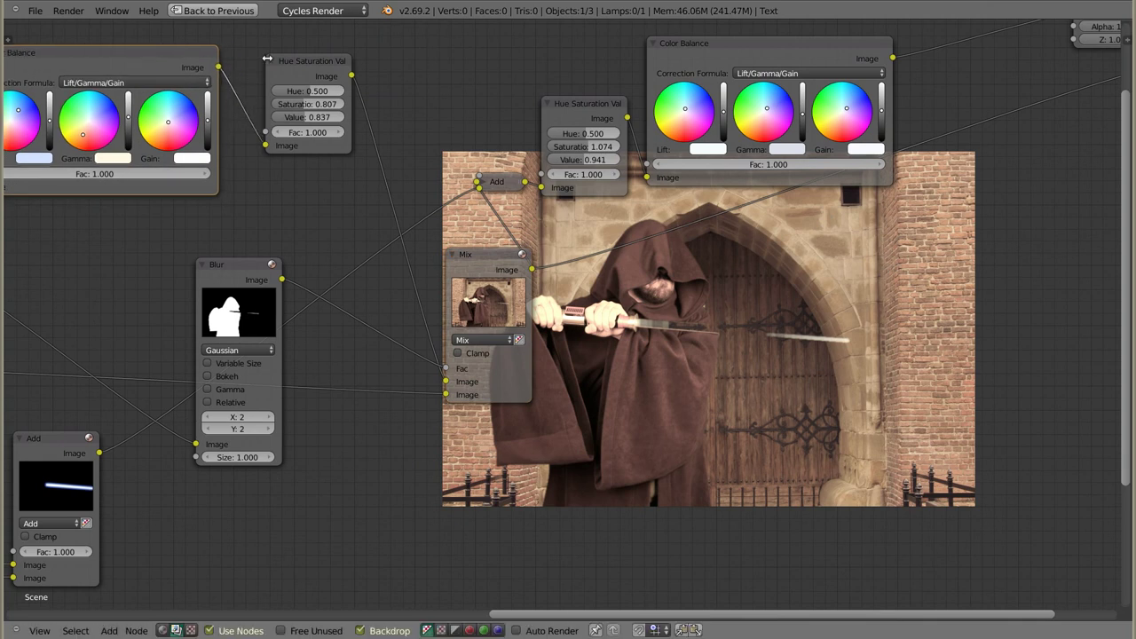
{"action": "left_click_drag", "start_coordinate": [302, 65], "coordinate": [271, 61]}
Step: Duplicate the Blur node and route the background plate through it into the Mix Image input
{"action": "left_click", "coordinate": [259, 268]}
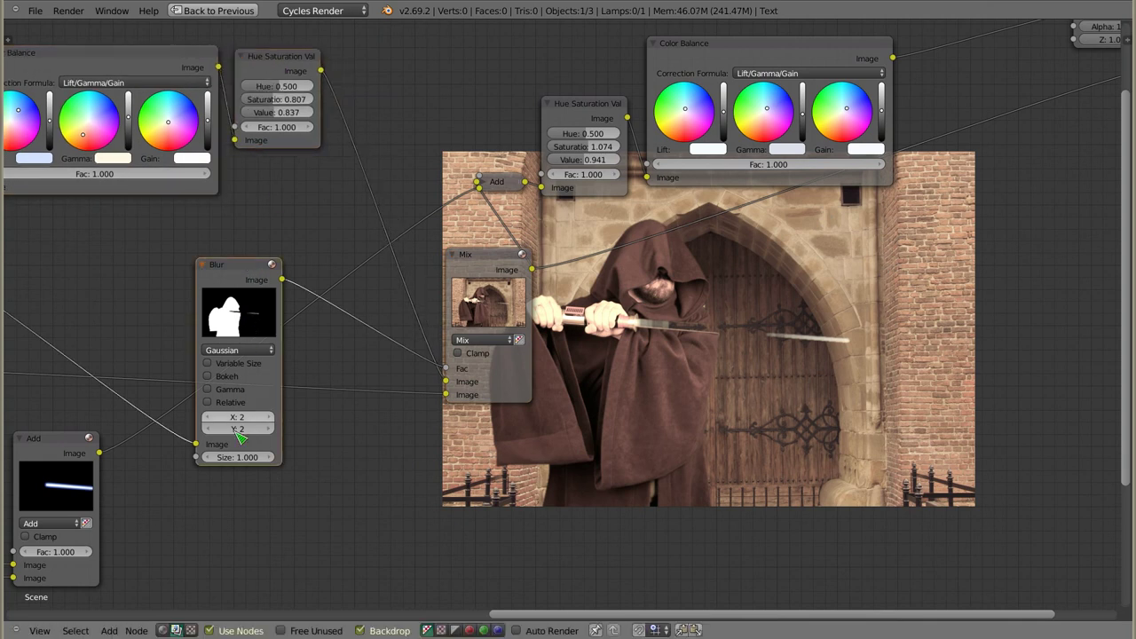
{"action": "key", "text": "shift+d"}
{"action": "left_click", "coordinate": [388, 161]}
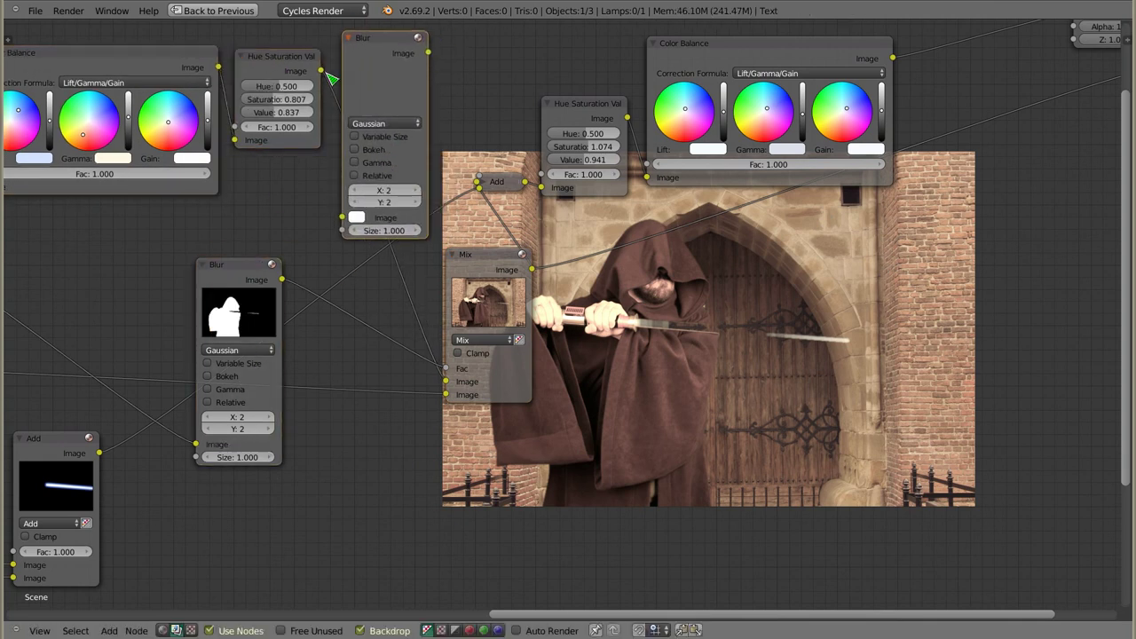
{"action": "left_click_drag", "start_coordinate": [321, 71], "coordinate": [343, 218]}
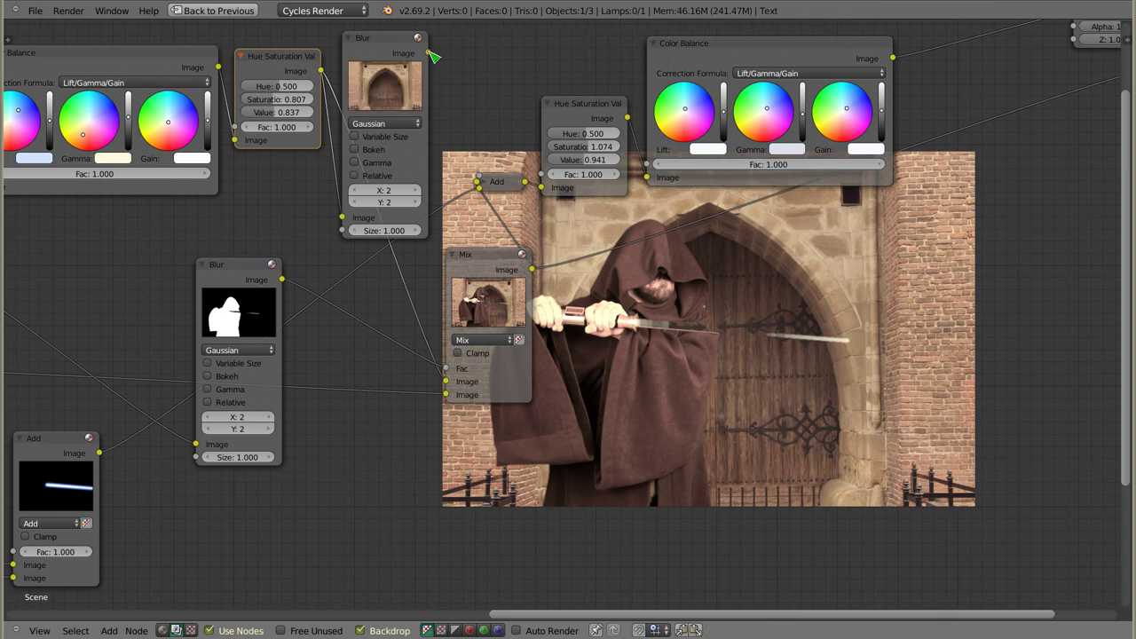
{"action": "left_click_drag", "start_coordinate": [428, 53], "coordinate": [445, 382]}
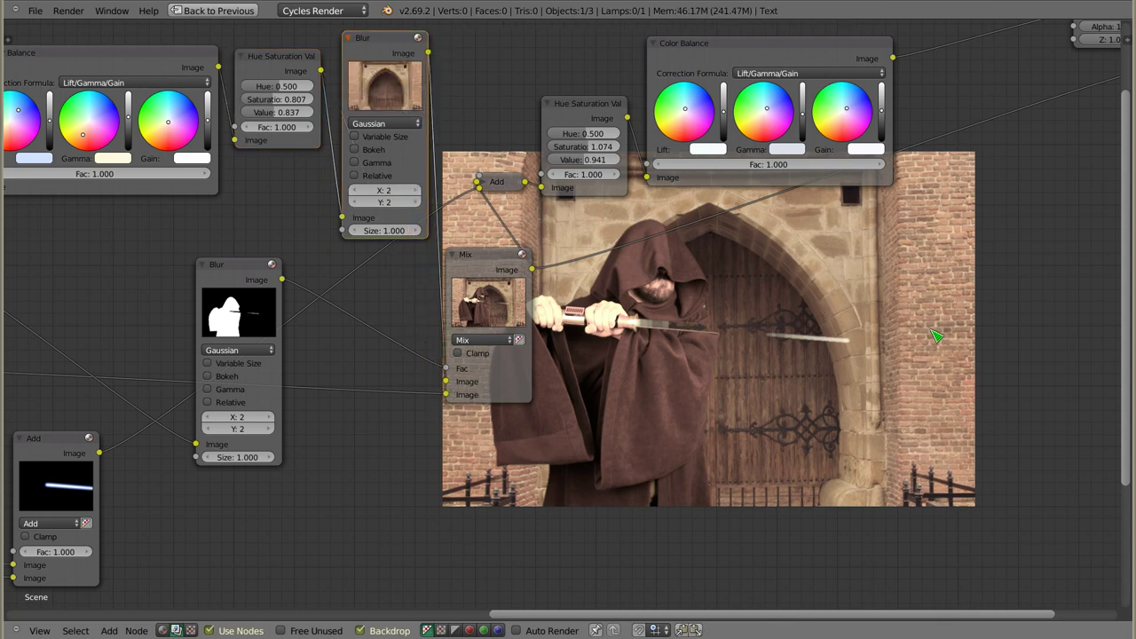
{"action": "scroll", "coordinate": [727, 236], "scroll_direction": "up", "scroll_amount": 2}
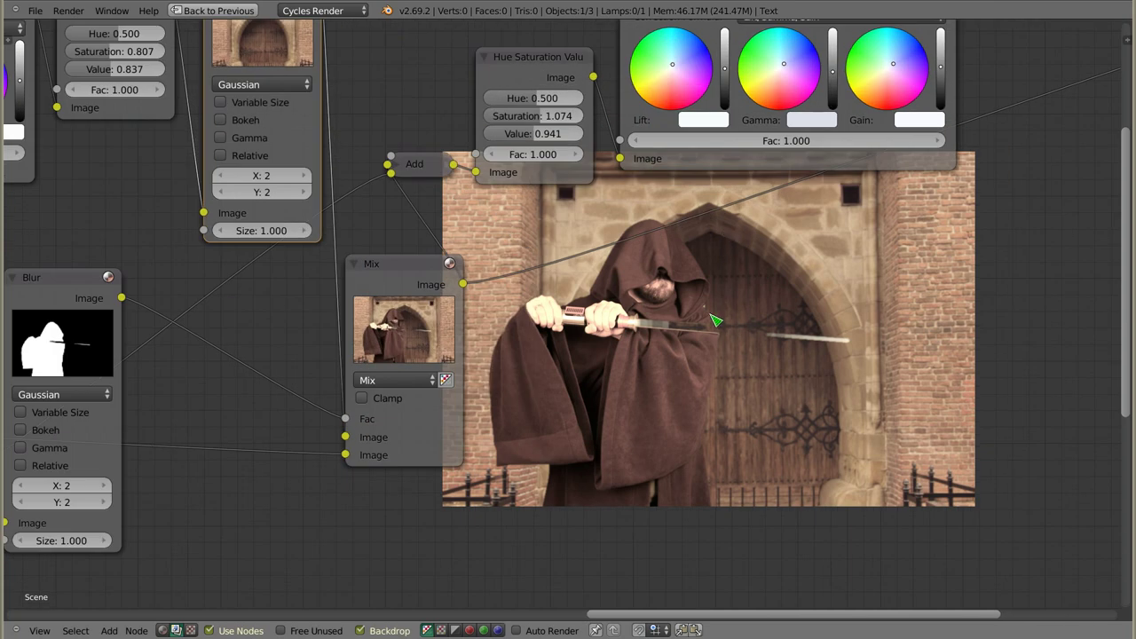
Step: Try X and Y size 4 on the background Blur while checking the enlarged backdrop
{"action": "key", "text": "alt+v"}
{"action": "key", "text": "alt+v"}
{"action": "key", "text": "alt+v"}
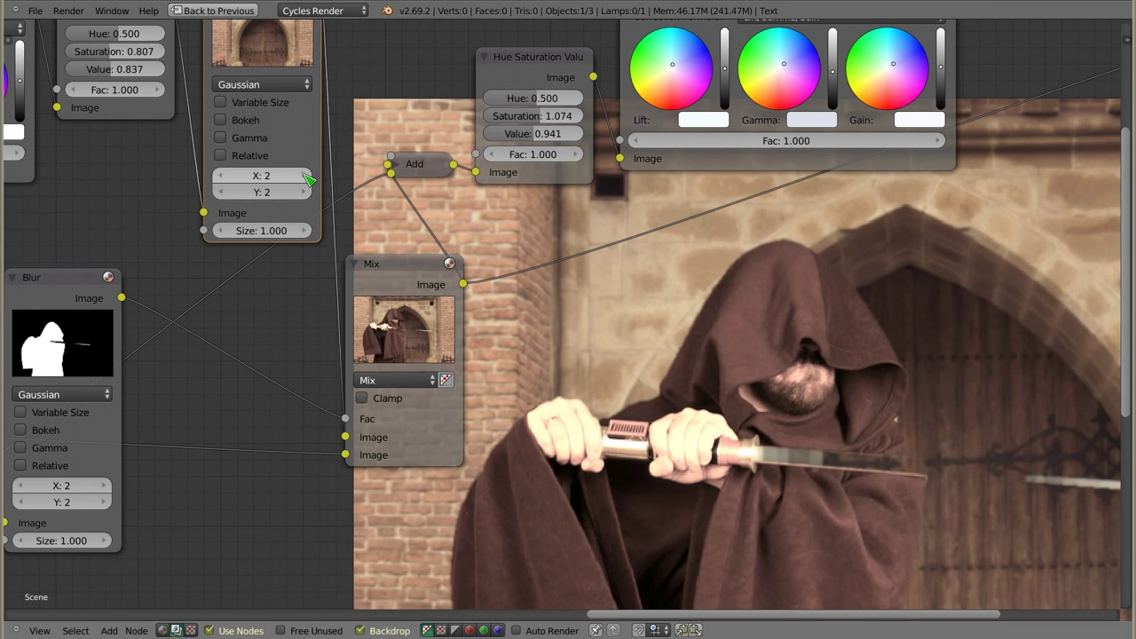
{"action": "double_click", "coordinate": [311, 182]}
{"action": "double_click", "coordinate": [306, 191]}
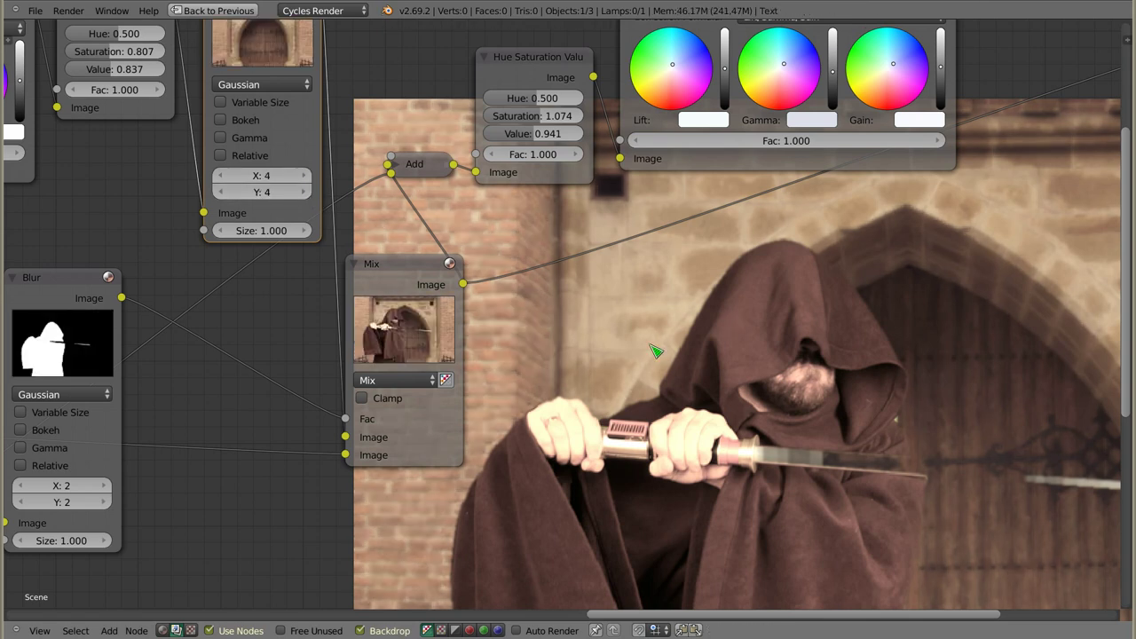
{"action": "key", "text": "v"}
{"action": "key", "text": "v"}
{"action": "key", "text": "v"}
{"action": "key", "text": "v"}
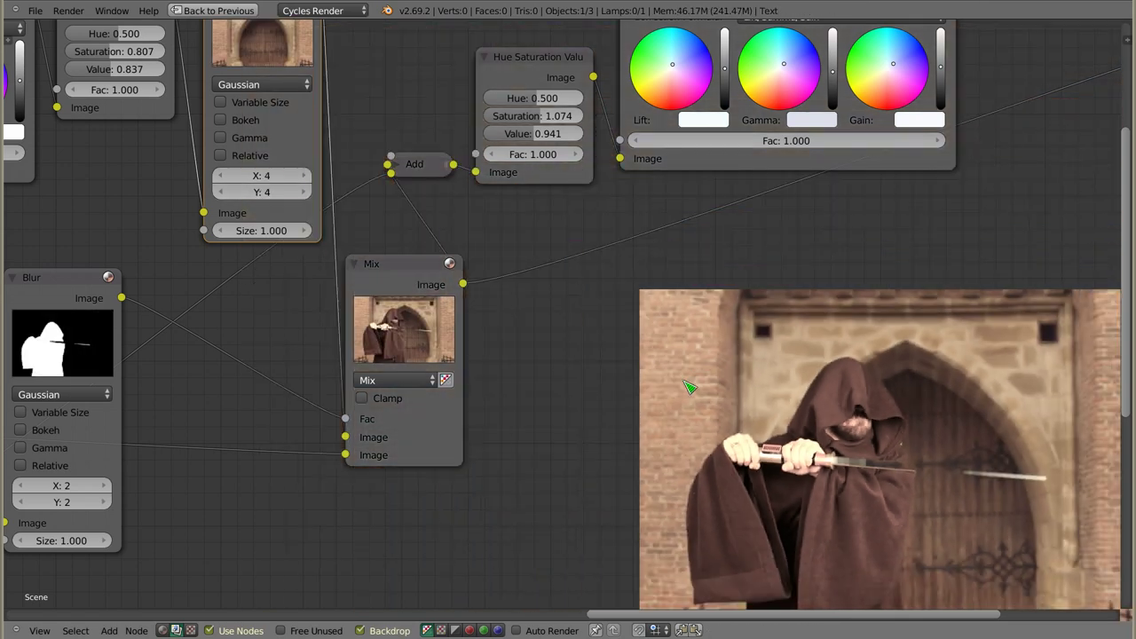
{"action": "middle_click_drag", "start_coordinate": [778, 455], "coordinate": [691, 389], "text": "alt"}
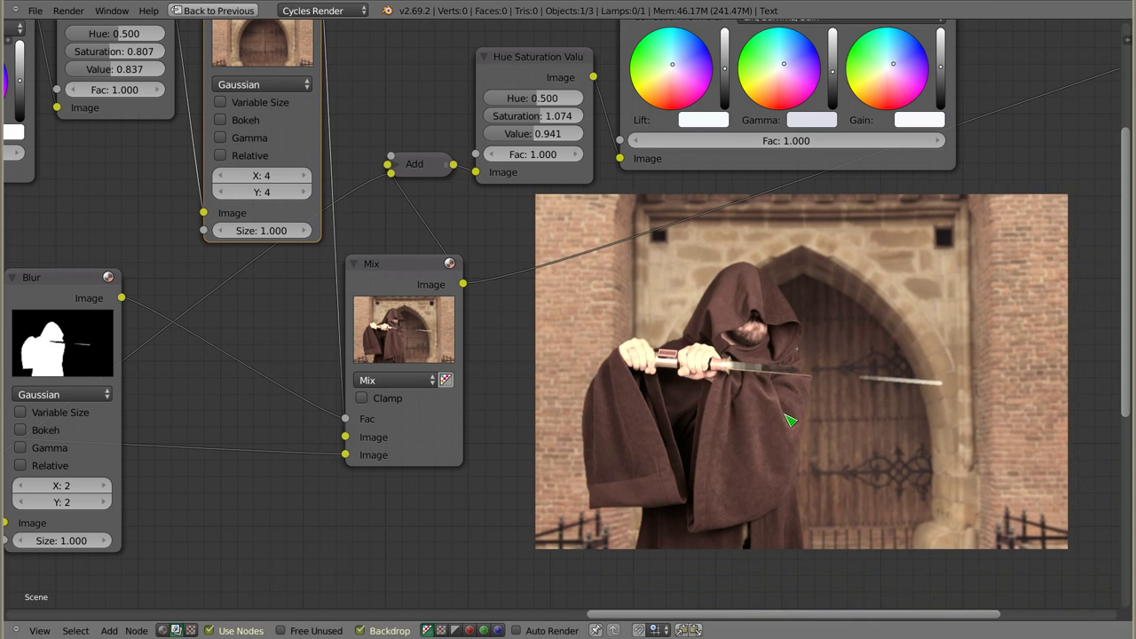
Step: Lower the background Blur to X 3 and Y 3, then bring the output nodes into view
{"action": "middle_click_drag", "start_coordinate": [692, 98], "coordinate": [245, 156]}
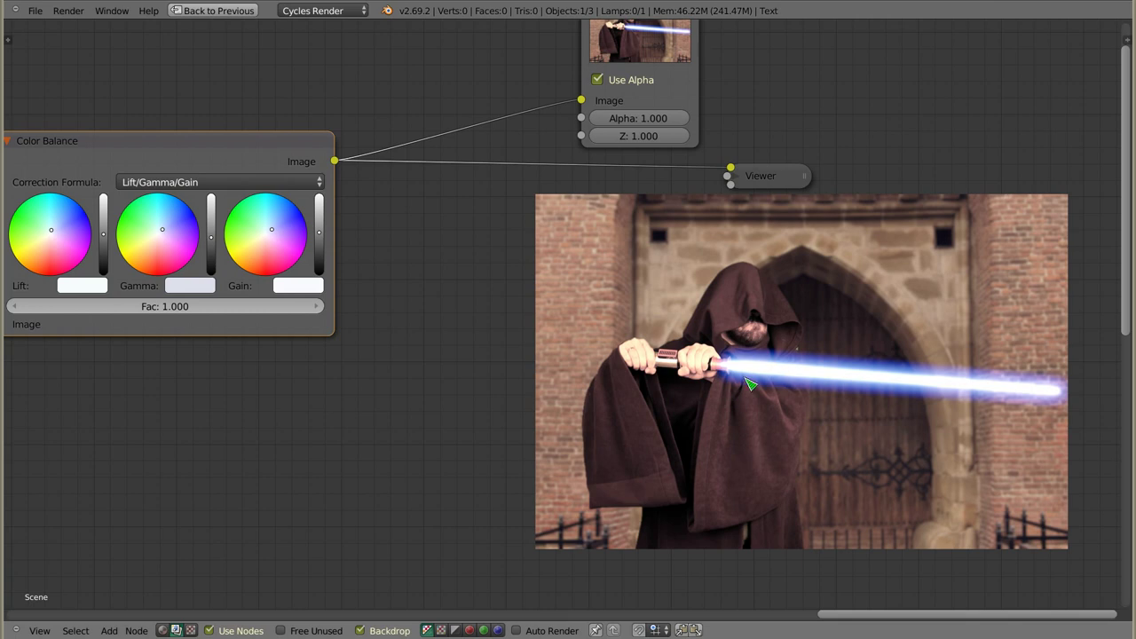
{"action": "middle_click_drag", "start_coordinate": [697, 347], "coordinate": [287, 257]}
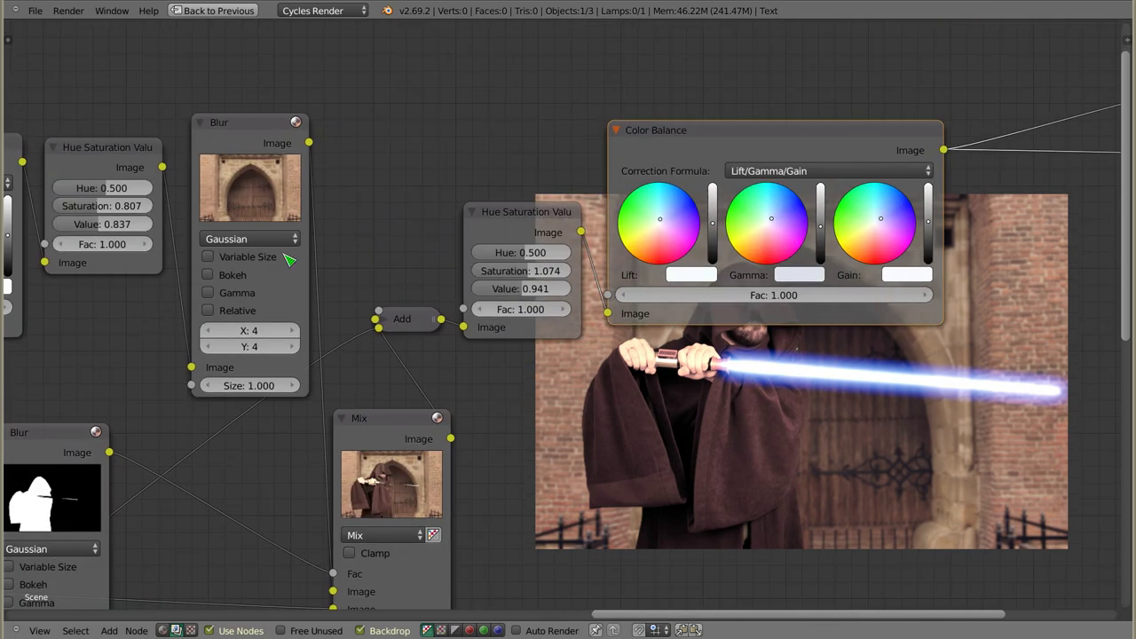
{"action": "left_click", "coordinate": [219, 331]}
{"action": "left_click", "coordinate": [219, 346]}
{"action": "middle_click_drag", "start_coordinate": [753, 248], "coordinate": [183, 257]}
{"action": "middle_click_drag", "start_coordinate": [557, 179], "coordinate": [311, 285]}
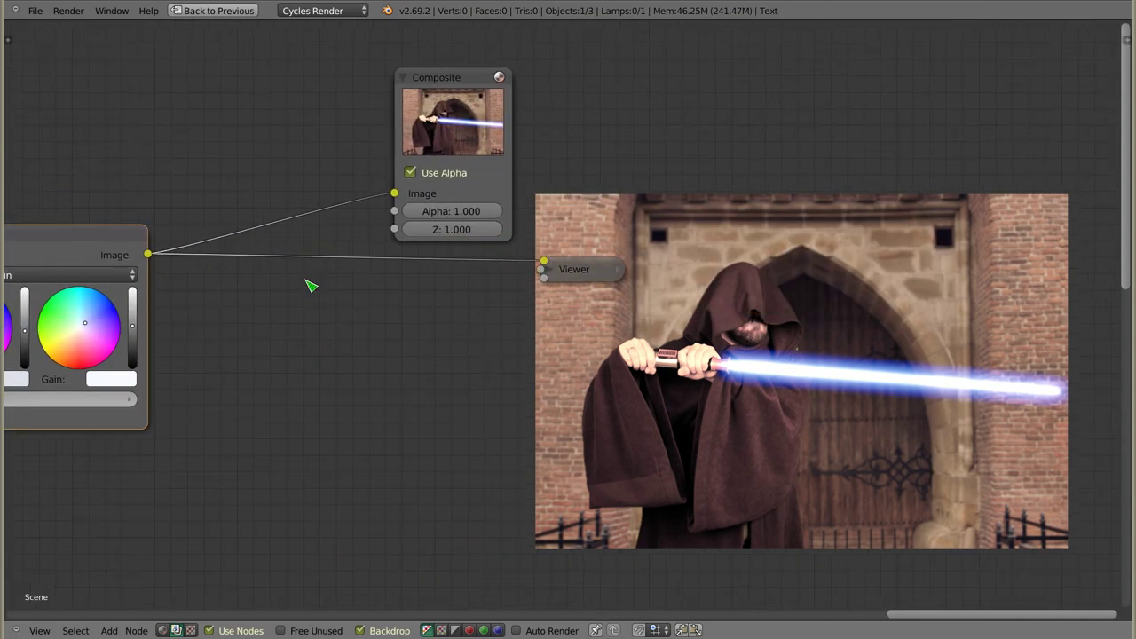
Step: Render the final frame with F12 and centre the Render Result image
{"action": "key", "text": "F12"}
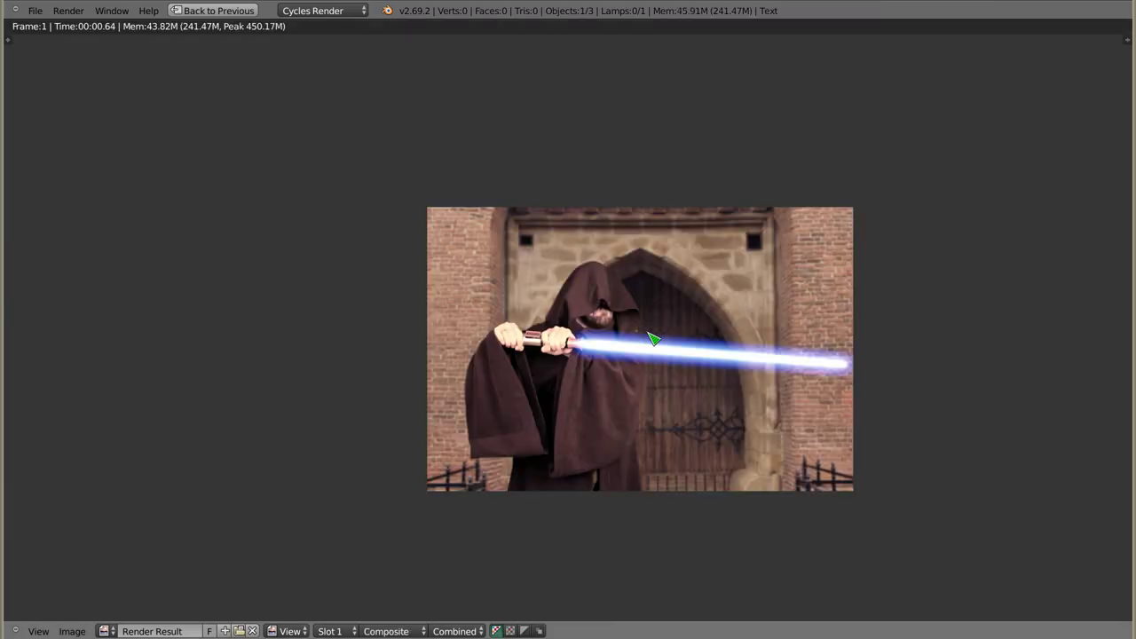
{"action": "scroll", "coordinate": [619, 389], "scroll_direction": "up", "scroll_amount": 3}
{"action": "scroll", "coordinate": [621, 391], "scroll_direction": "down", "scroll_amount": 1}
{"action": "middle_click_drag", "start_coordinate": [723, 337], "coordinate": [634, 336]}
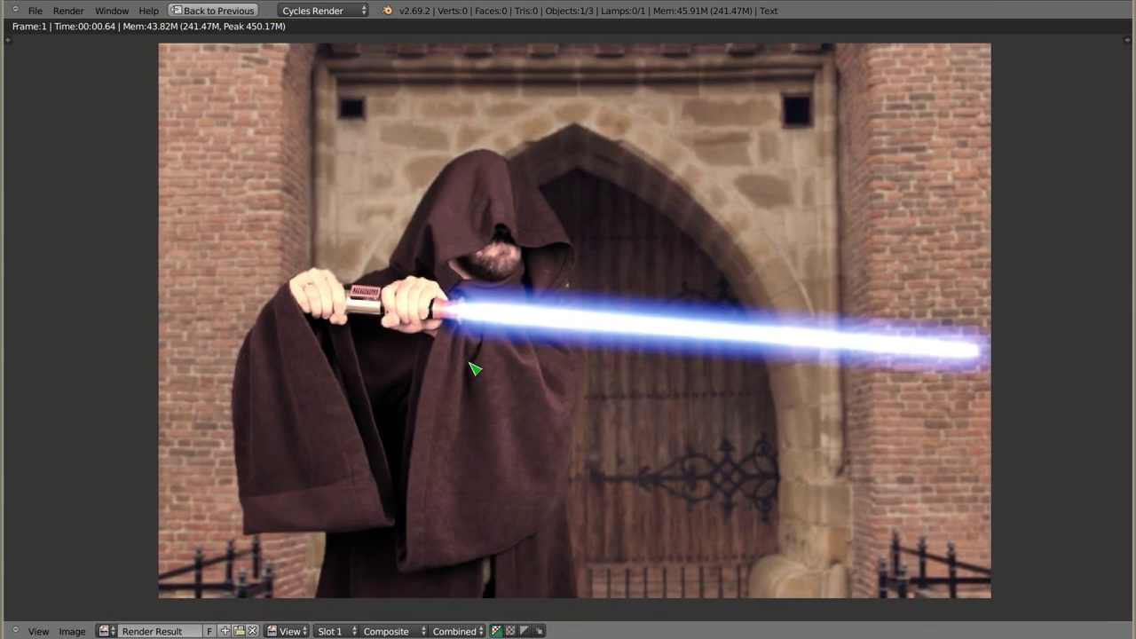
{"action": "scroll", "coordinate": [666, 384], "scroll_direction": "down", "scroll_amount": 1}
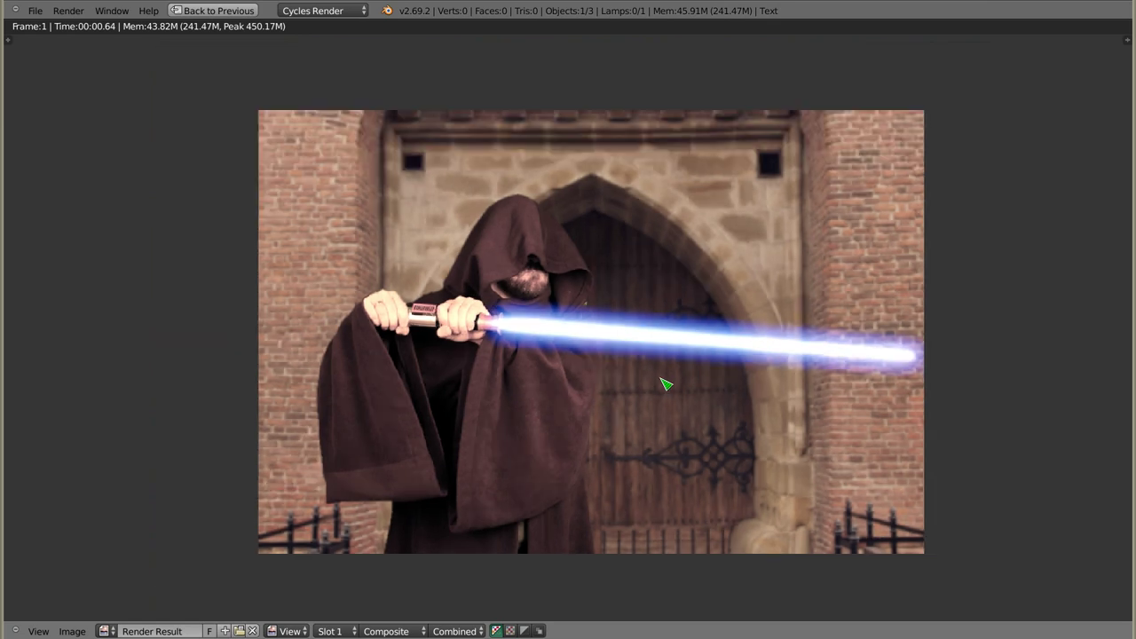